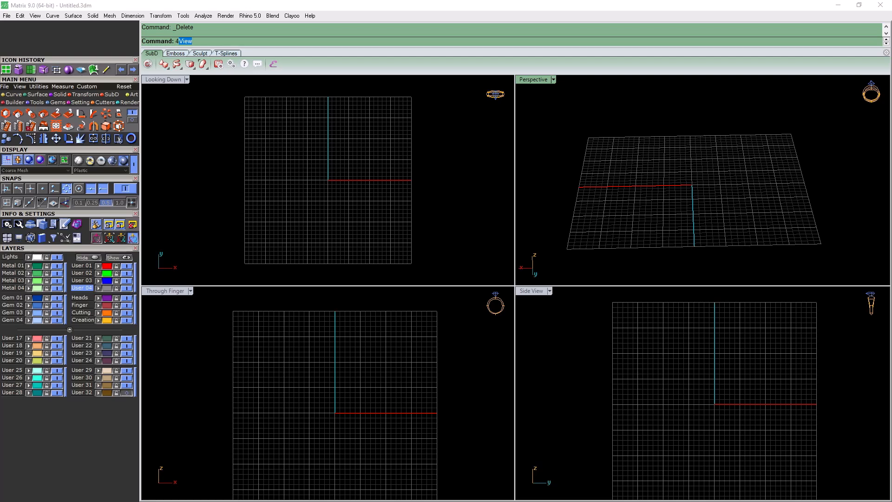
Draw a circle of 18.3 mm diameter centred on the origin in the Through Finger view, on layer User 01
click(87, 266)
click(13, 94)
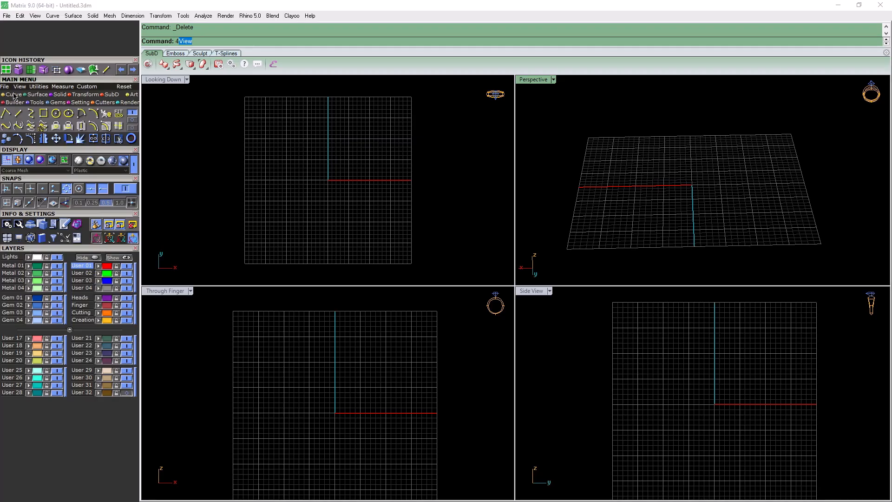
click(55, 113)
click(56, 114)
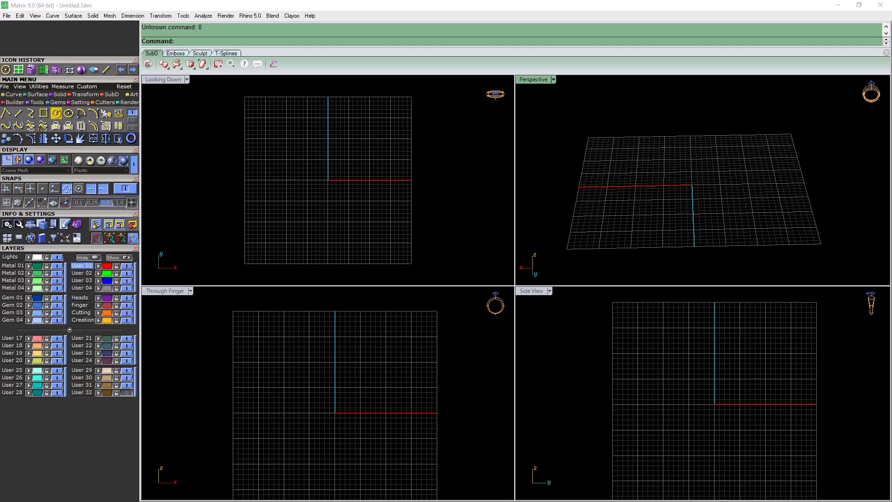
scroll(344, 401, down, 8)
scroll(344, 401, up, 6)
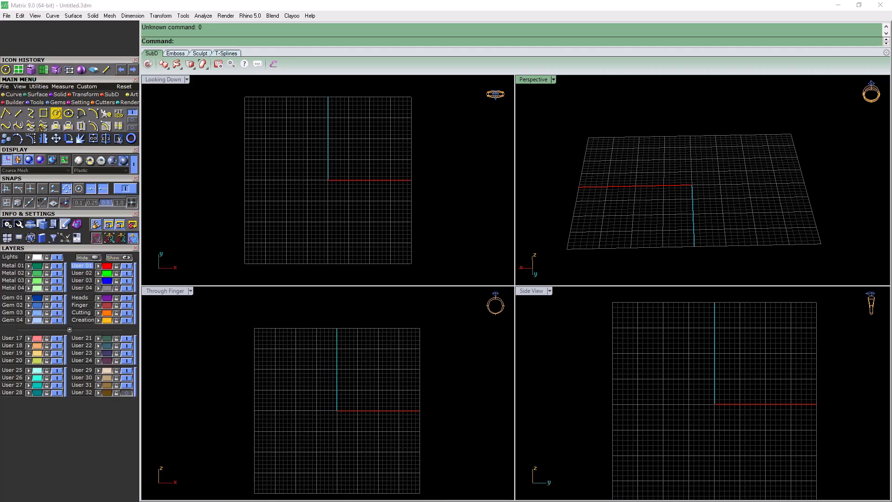
click(55, 113)
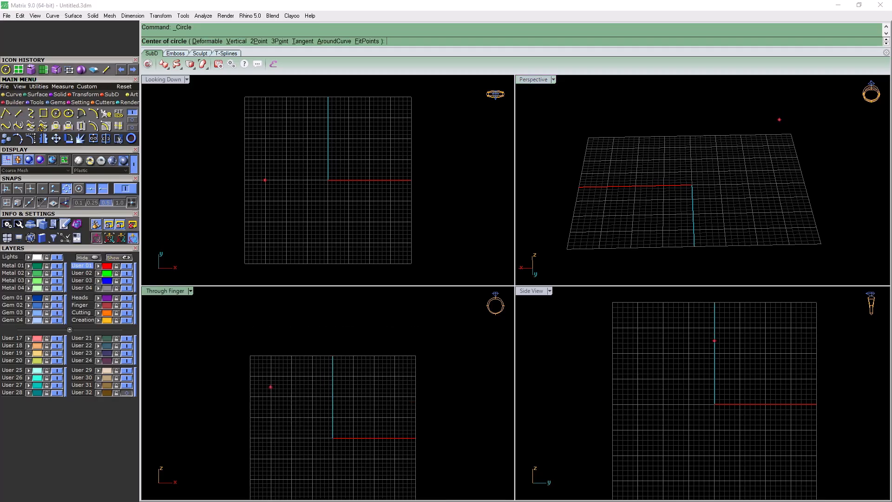
text(0)
key(Return)
right_drag(322, 399, 301, 358)
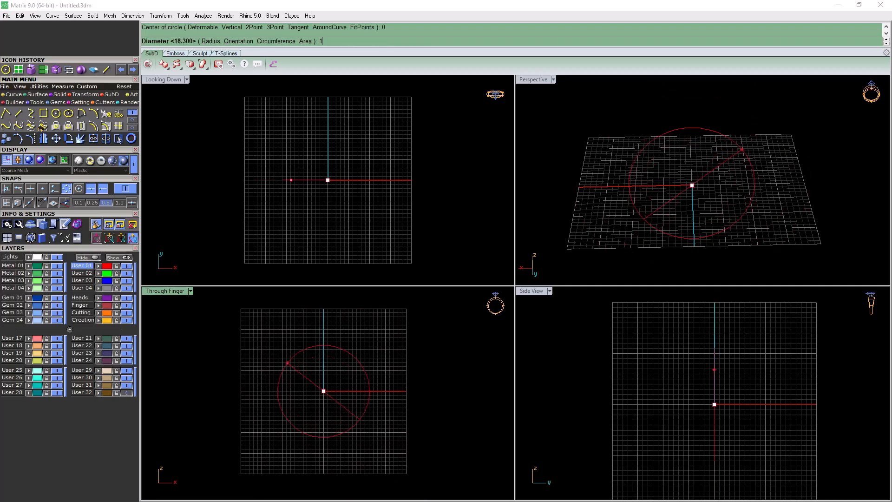
key(Return)
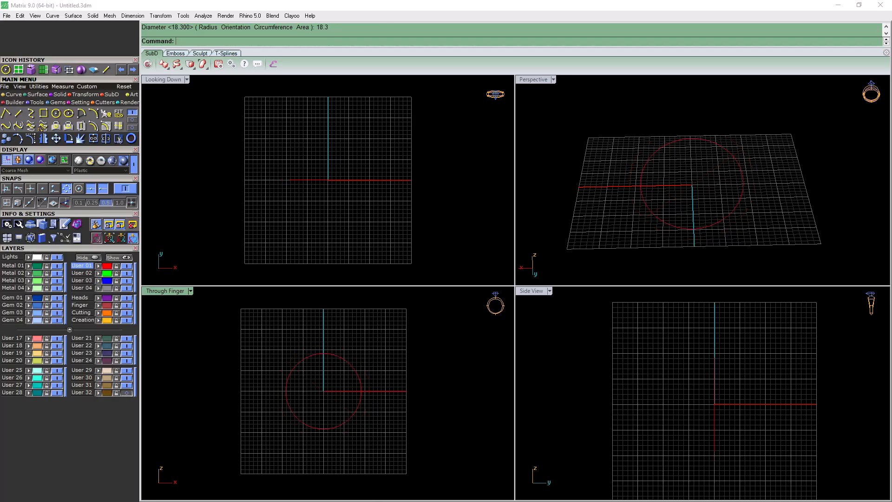
Rotate the circle about the origin without copying, from its right-hand quadrant to its lowest quadrant in the Through Finger view
click(296, 365)
scroll(376, 416, up, 4)
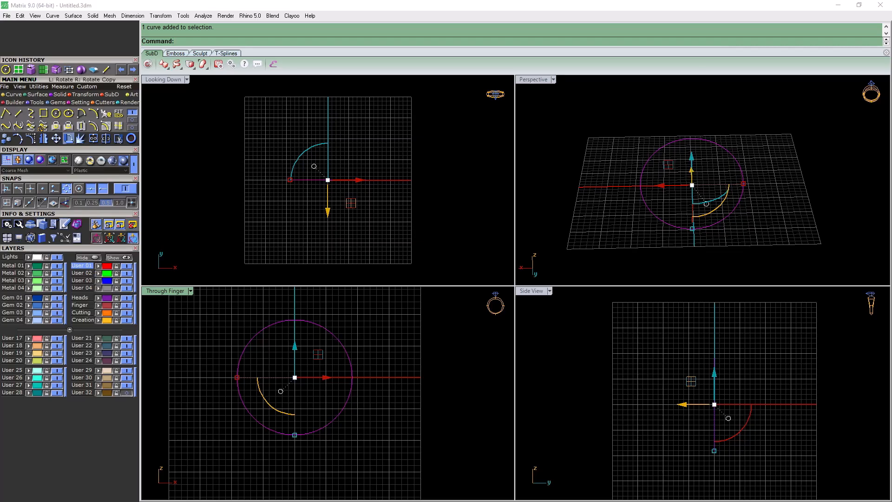
click(68, 139)
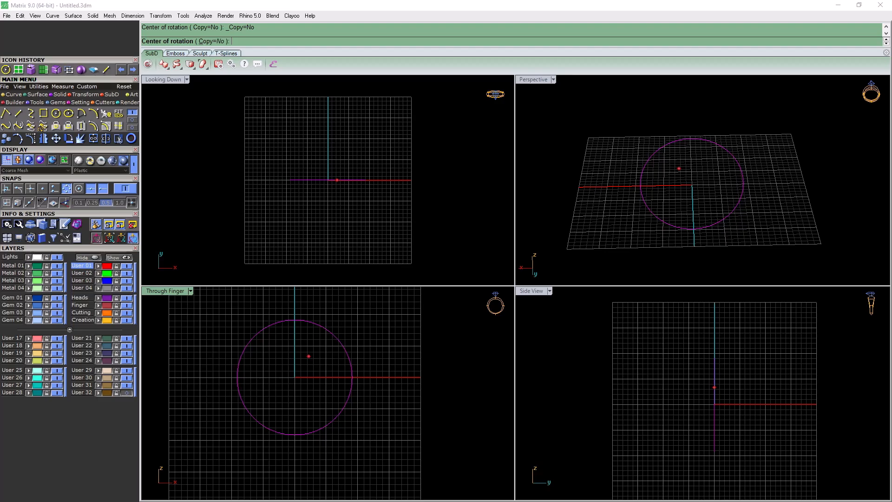
right_drag(315, 402, 296, 389)
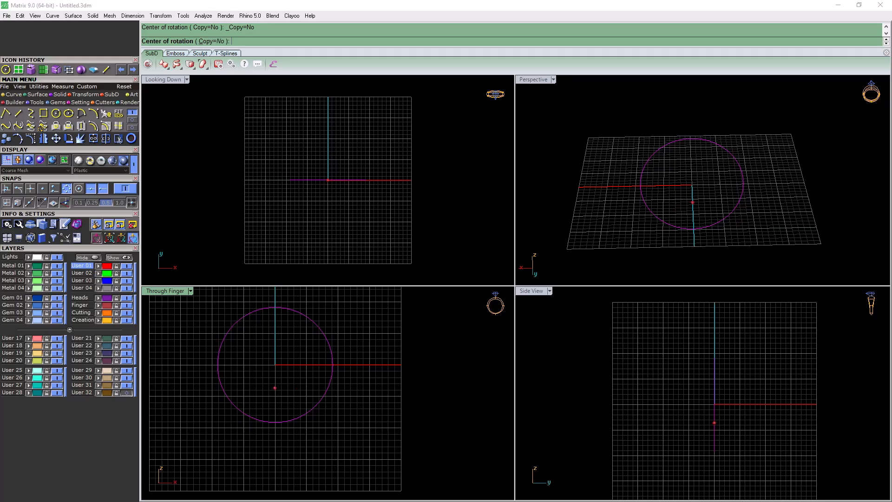
right_drag(312, 355, 352, 363)
click(67, 190)
click(92, 189)
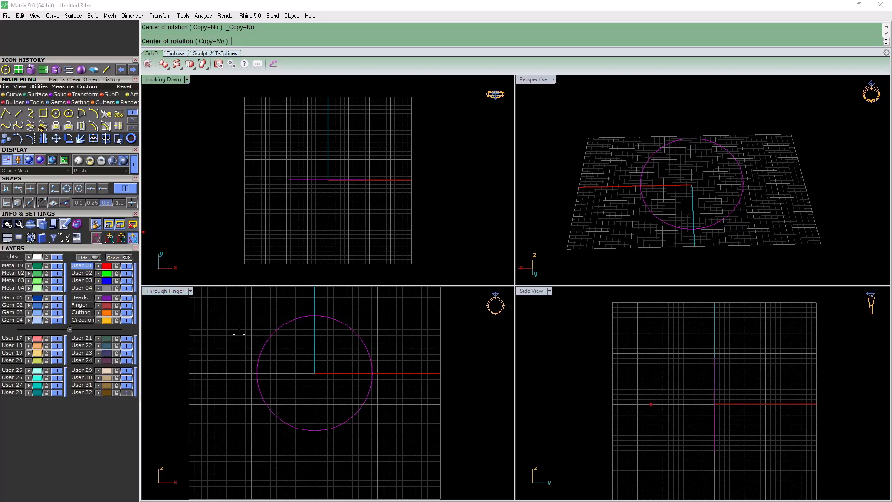
click(102, 189)
text(0)
key(Return)
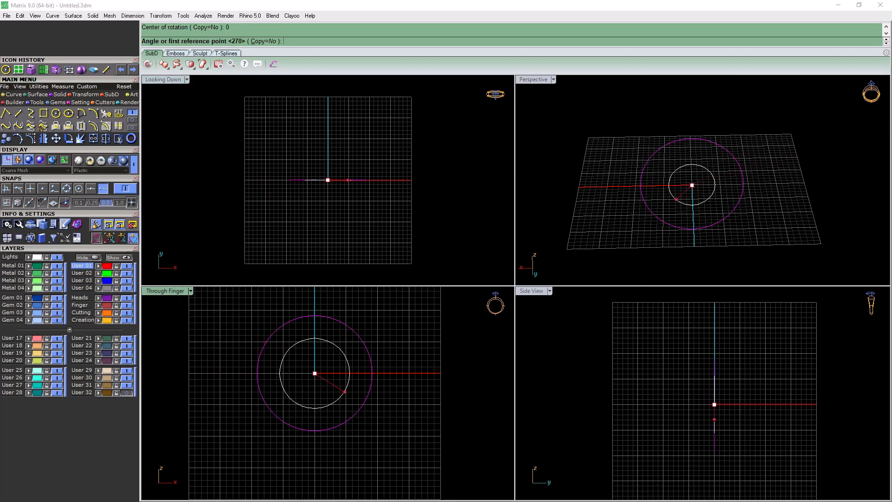
click(373, 373)
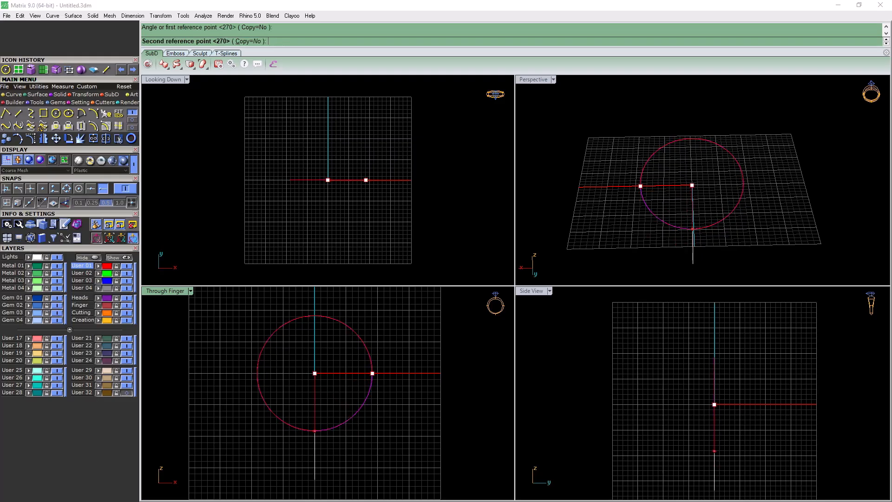
click(314, 431)
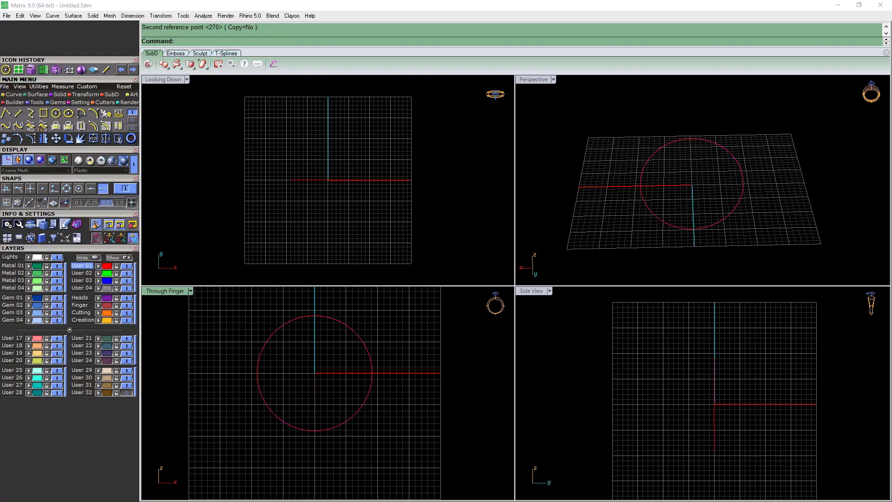
Maximise the Perspective view and start Profile Placer with the circle as the rail
double_click(533, 80)
right_drag(558, 209, 488, 235)
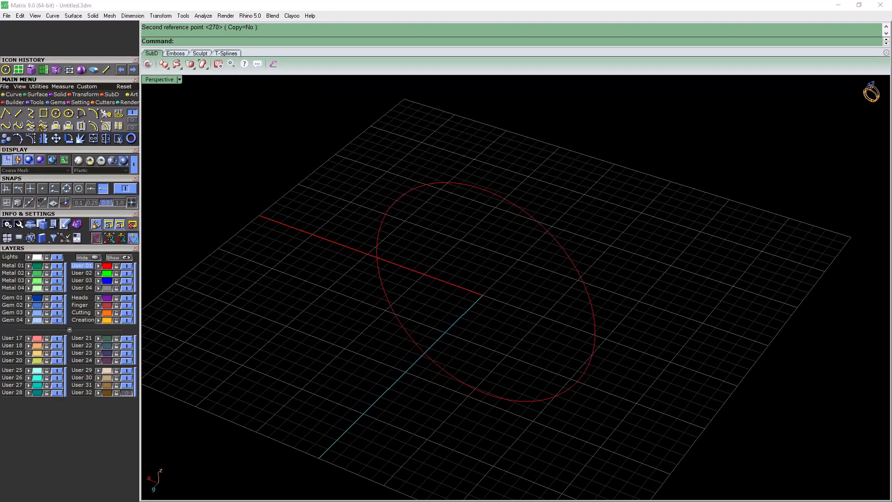
right_drag(489, 234, 492, 211)
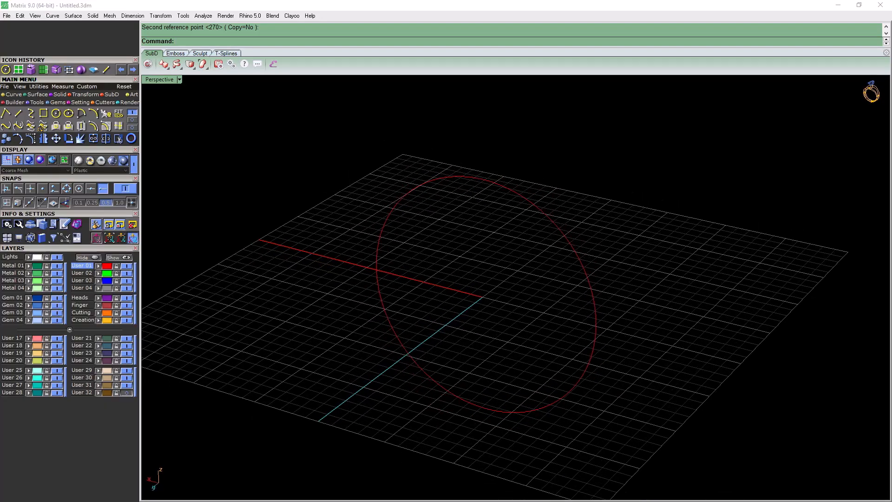
key(F6)
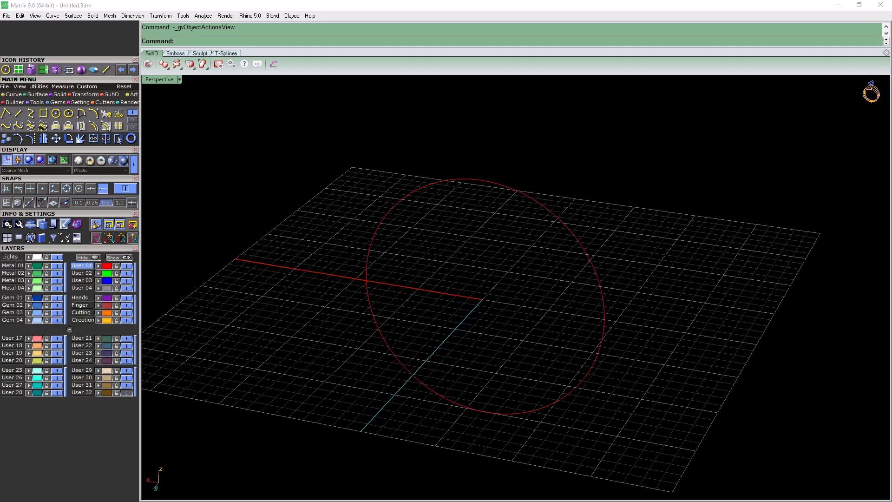
click(369, 248)
key(Return)
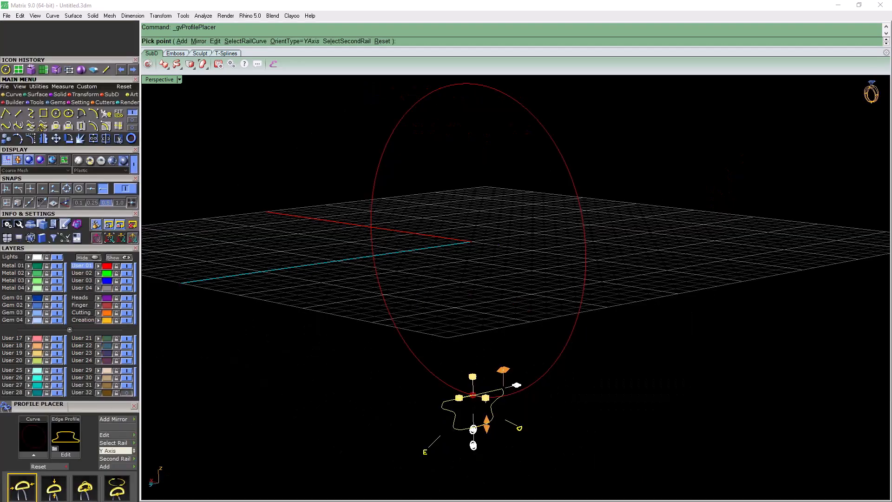
scroll(70, 371, down, 3)
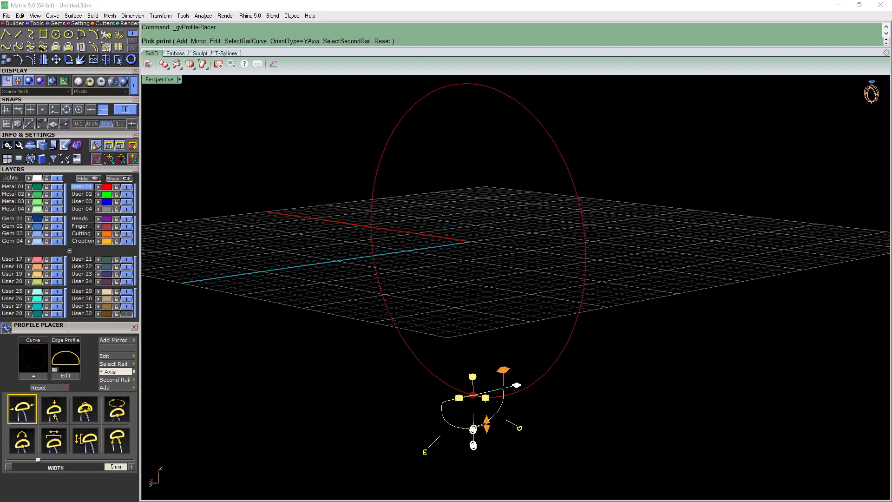
right_drag(511, 279, 541, 304)
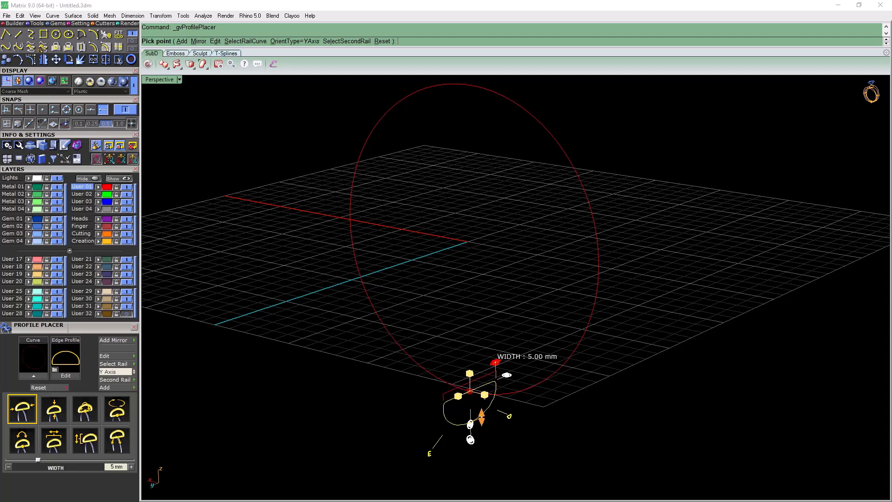
Set the width of the half-round profile to 3 mm
click(495, 362)
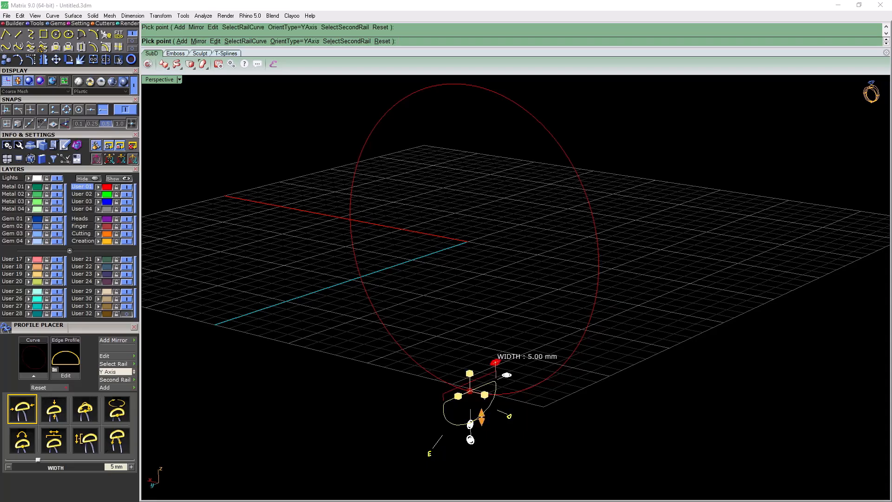
drag(114, 467, 96, 470)
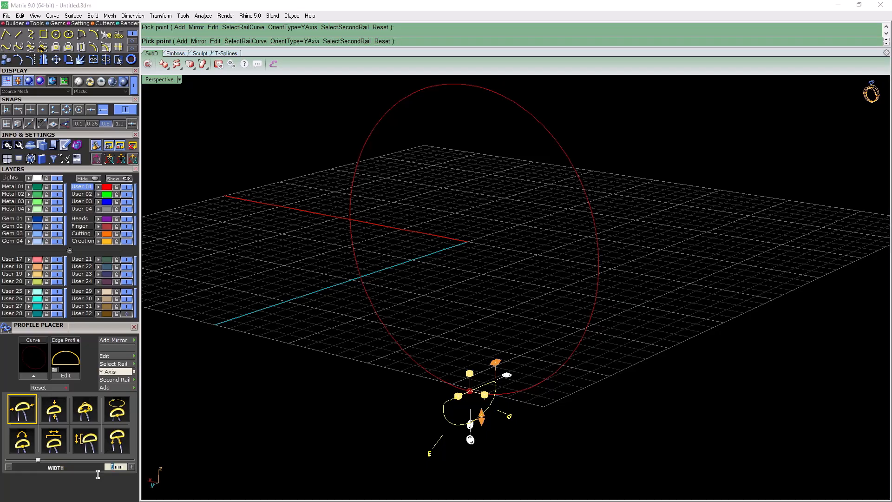
text(3)
key(Return)
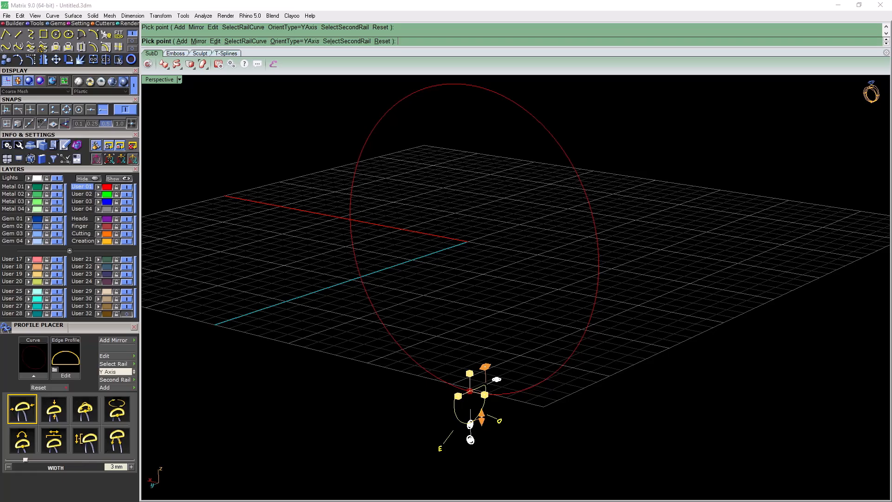
Set the height of the half-round profile to 1.3 mm and accept its placement on the circle
click(481, 418)
double_click(112, 466)
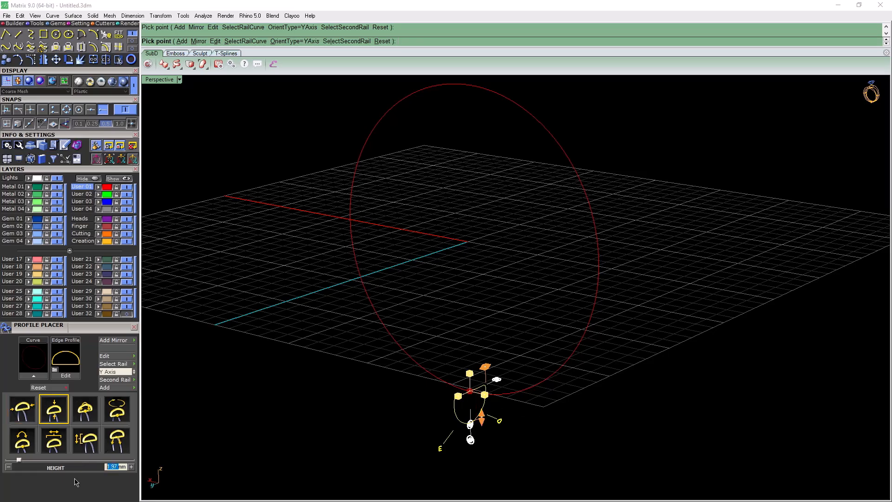
text(1.3)
key(Return)
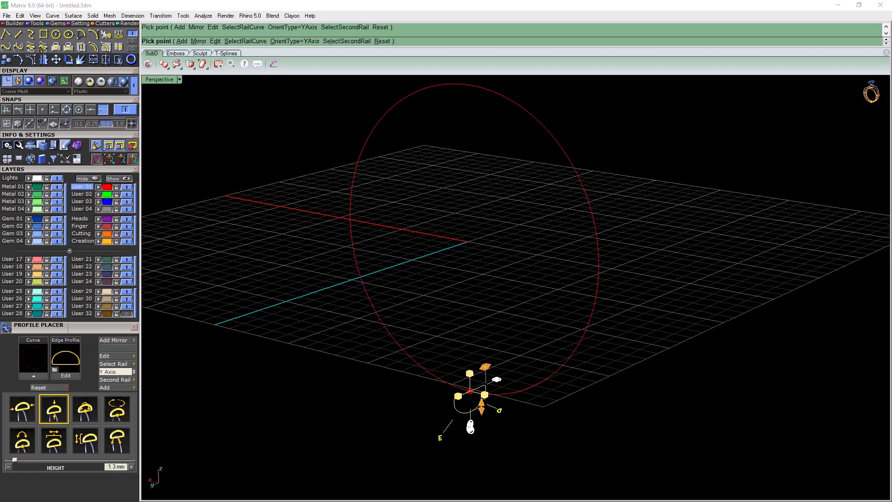
key(Return)
right_drag(474, 278, 494, 274)
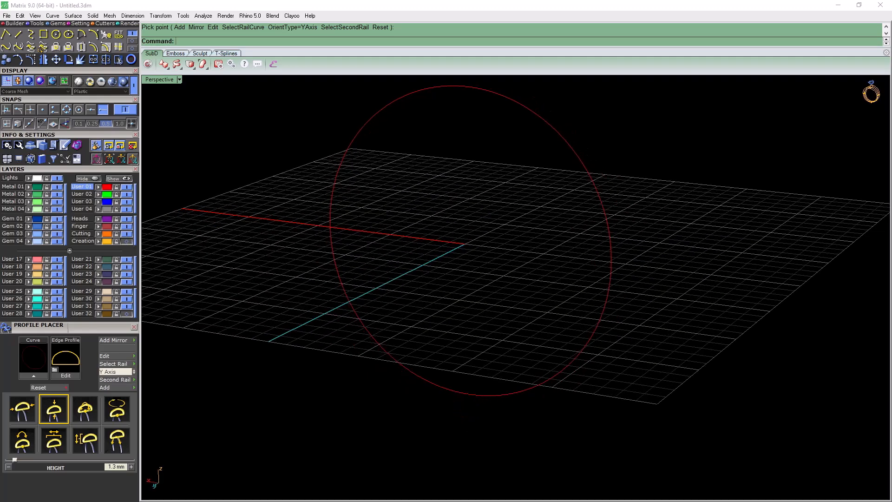
Activate the Creation layer to show the placed profile, and make Metal 01 the current layer
click(83, 241)
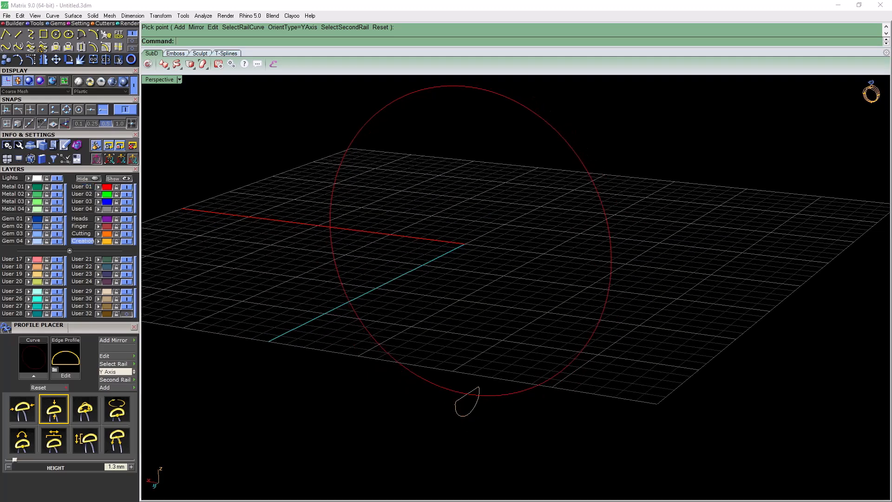
right_drag(474, 269, 536, 311)
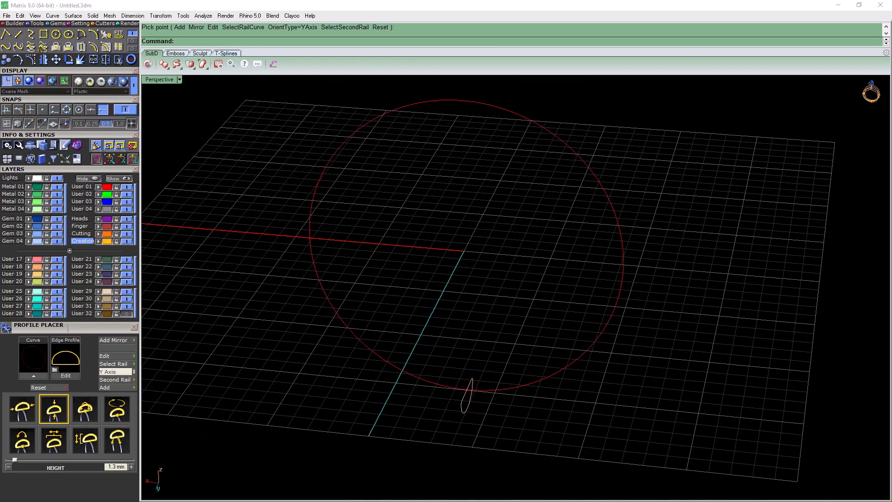
click(13, 186)
drag(83, 162, 82, 227)
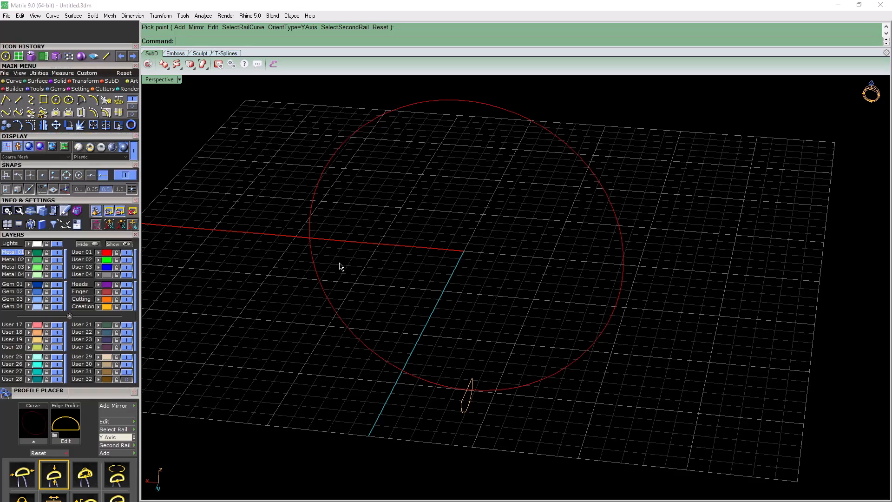
right_drag(516, 236, 470, 212)
scroll(470, 204, down, 8)
scroll(469, 204, up, 6)
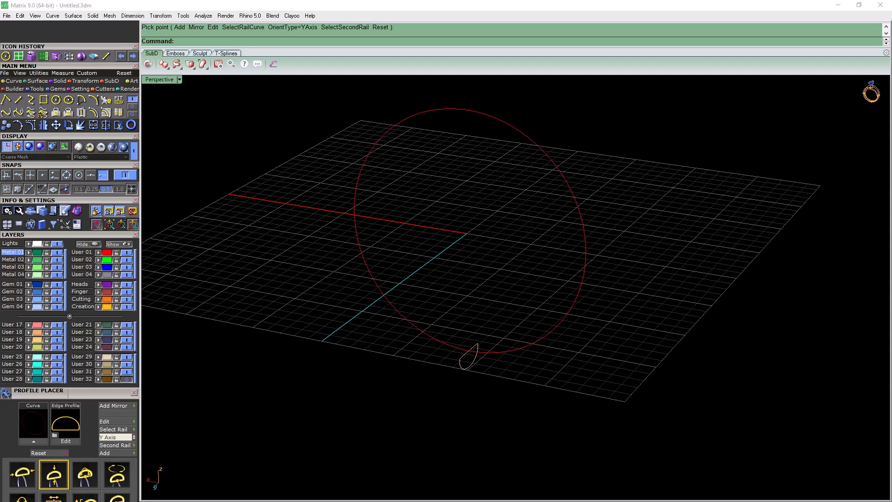
scroll(469, 279, down, 4)
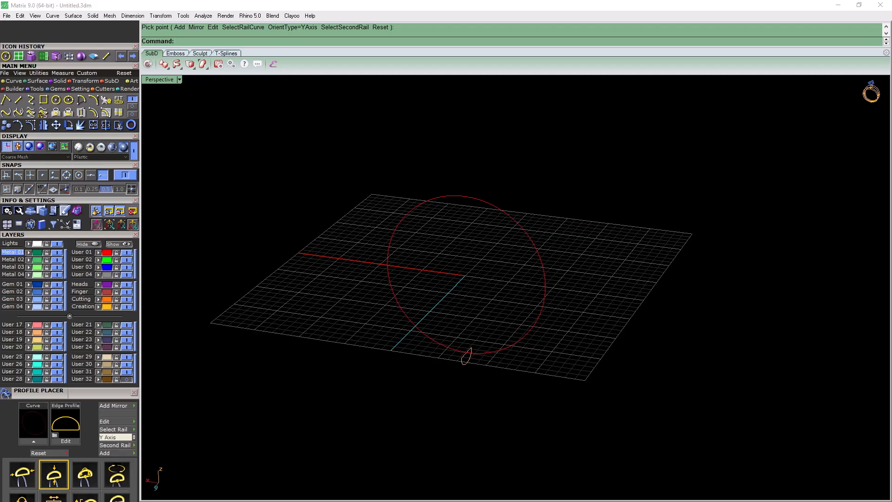
Sweep the half-round profile along the circle with Sweep 1 and history to form the ring band
click(34, 82)
click(6, 99)
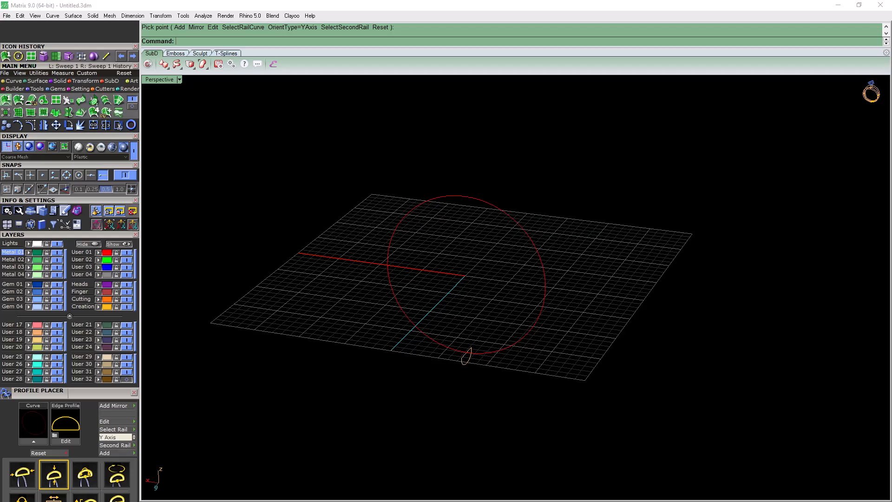
click(467, 354)
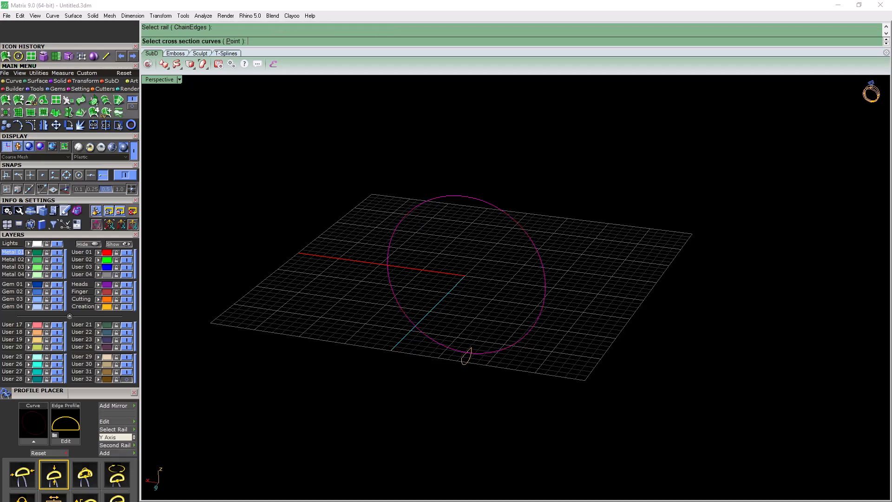
click(466, 355)
key(Return)
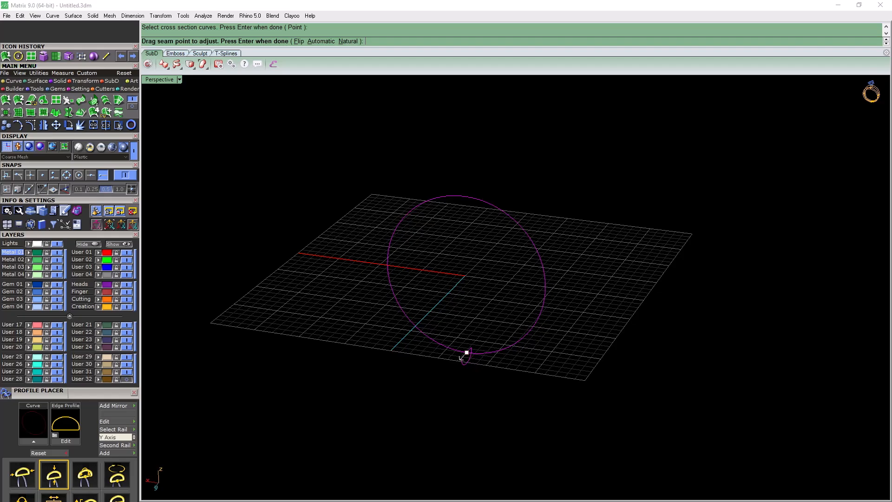
key(Return)
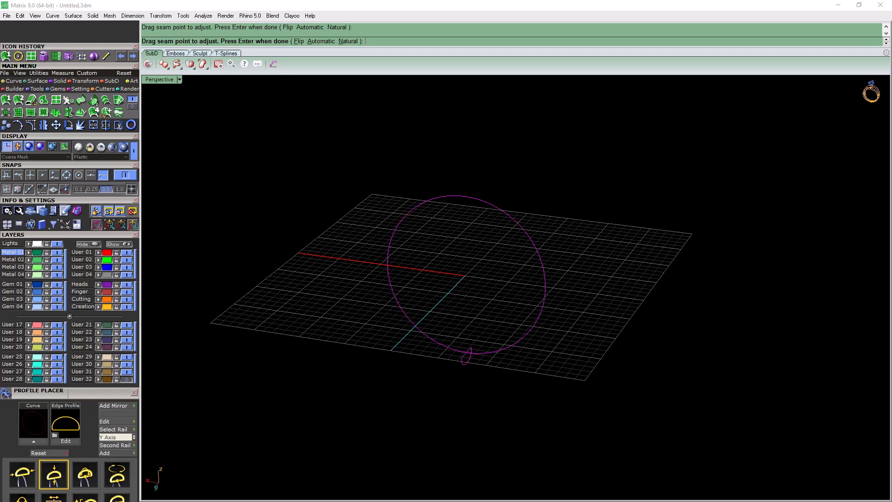
right_drag(510, 177, 402, 206)
scroll(469, 269, up, 12)
scroll(492, 289, down, 8)
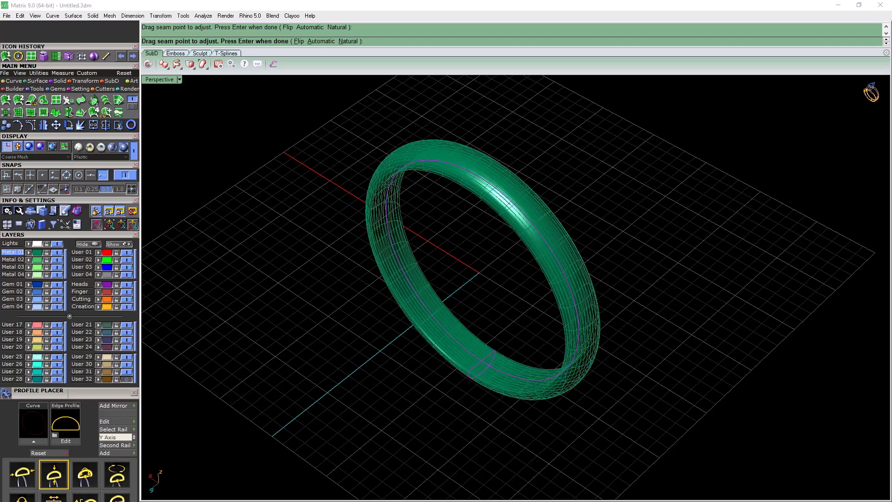
mouse_move(402, 205)
right_down()
mouse_move(414, 209)
mouse_move(403, 214)
right_up()
key(Return)
Replace the band's half-round section with the rectangular grooved channel profile by editing the placed curve in Profile Placer
right_drag(418, 307, 571, 299)
scroll(571, 299, down, 6)
scroll(559, 332, up, 8)
right_drag(559, 332, 522, 314)
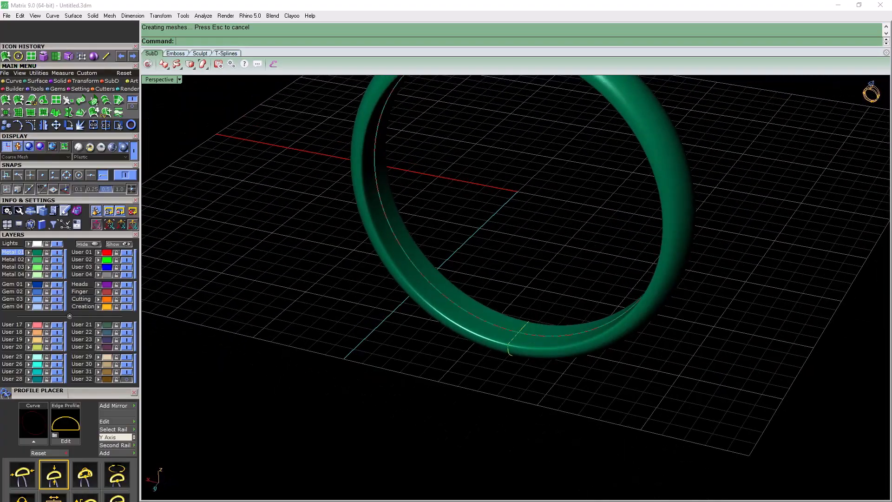
scroll(103, 369, down, 3)
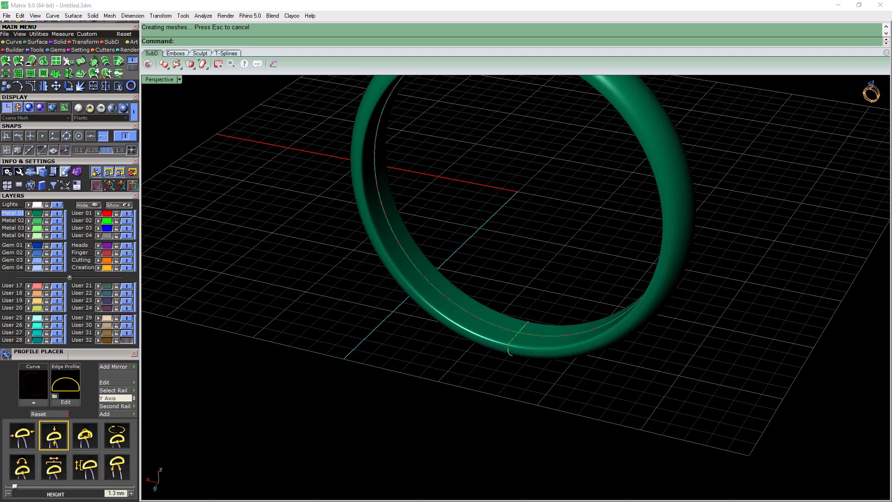
click(510, 346)
click(543, 346)
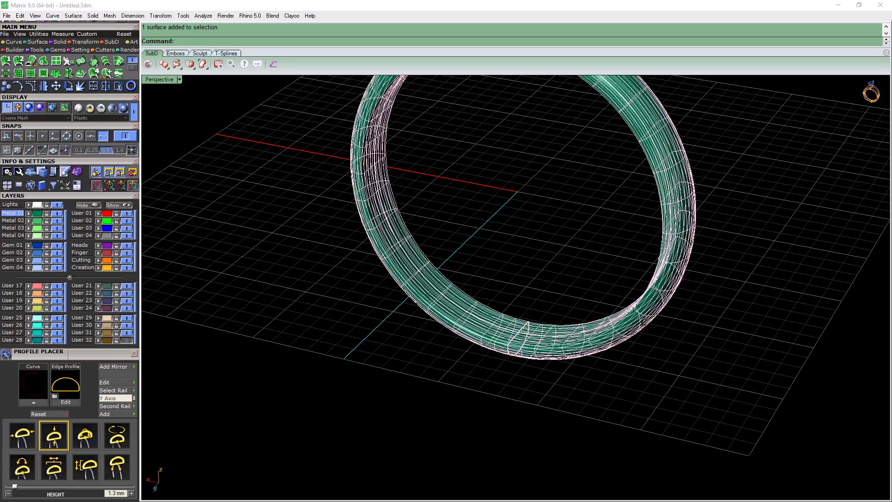
click(519, 349)
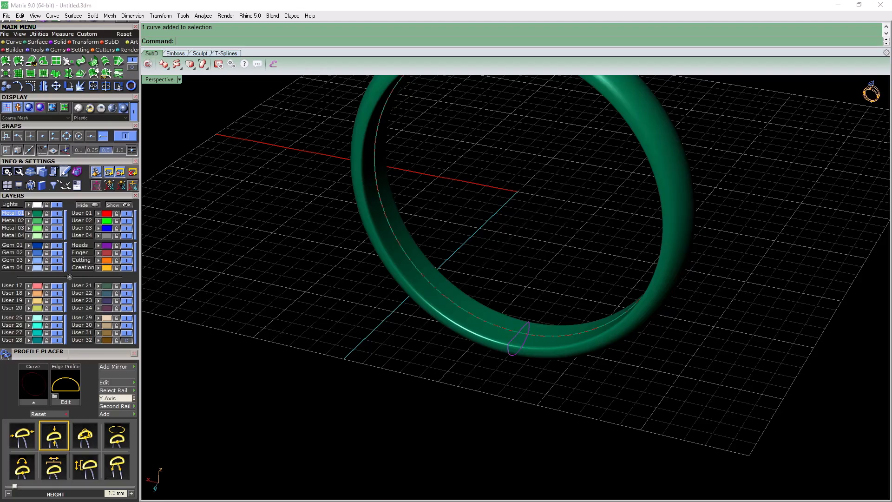
right_drag(520, 349, 566, 348)
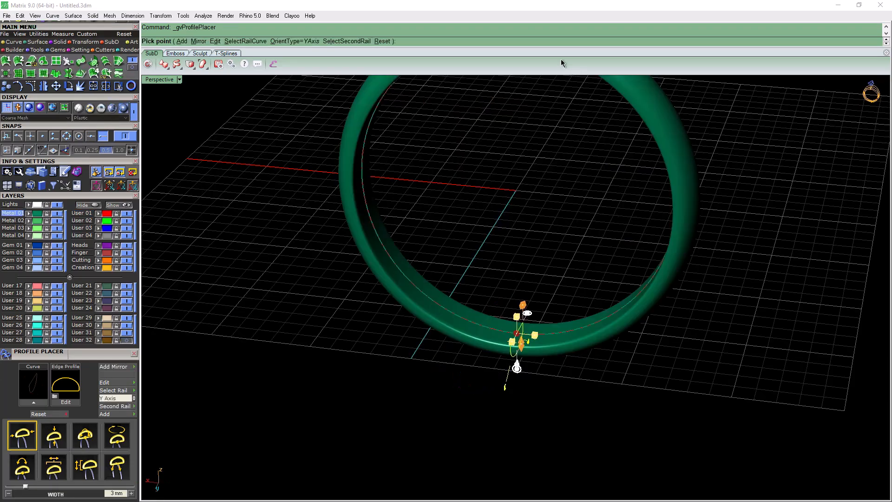
right_drag(545, 111, 501, 93)
scroll(481, 344, up, 4)
right_drag(482, 345, 452, 347)
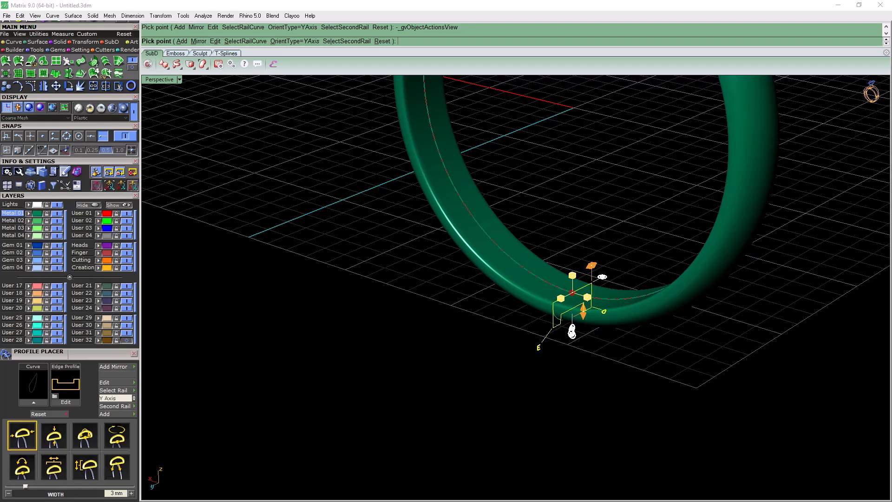
key(Return)
Replace the band's channel section with the stepped profile with a rounded centre peak in Profile Placer
right_drag(604, 288, 492, 381)
scroll(623, 335, down, 10)
right_drag(622, 335, 762, 418)
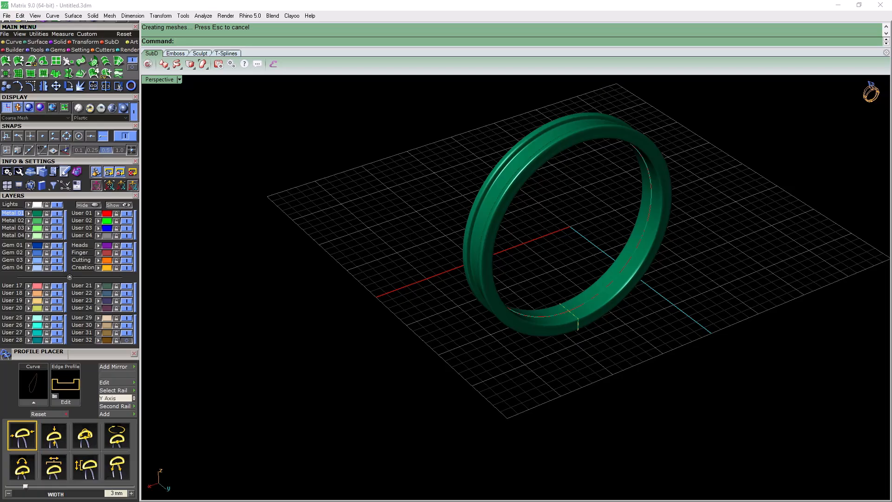
click(578, 324)
scroll(582, 286, down, 6)
scroll(546, 288, up, 11)
key(F6)
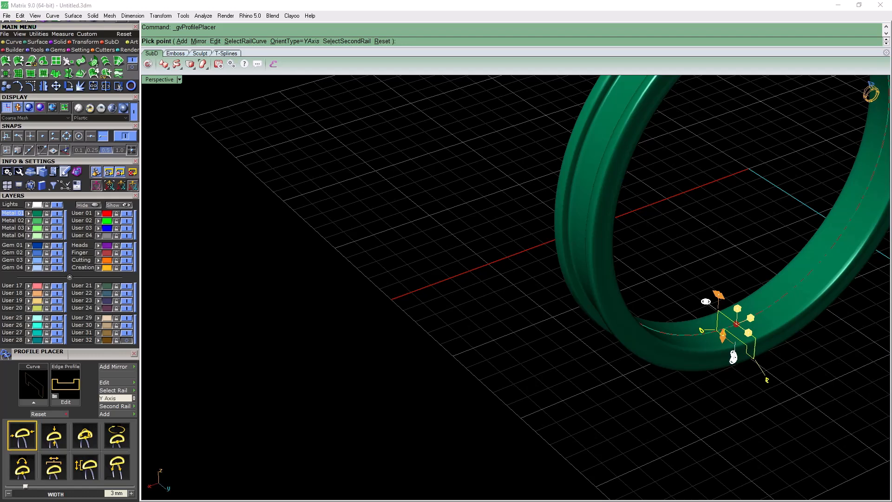
key(Right)
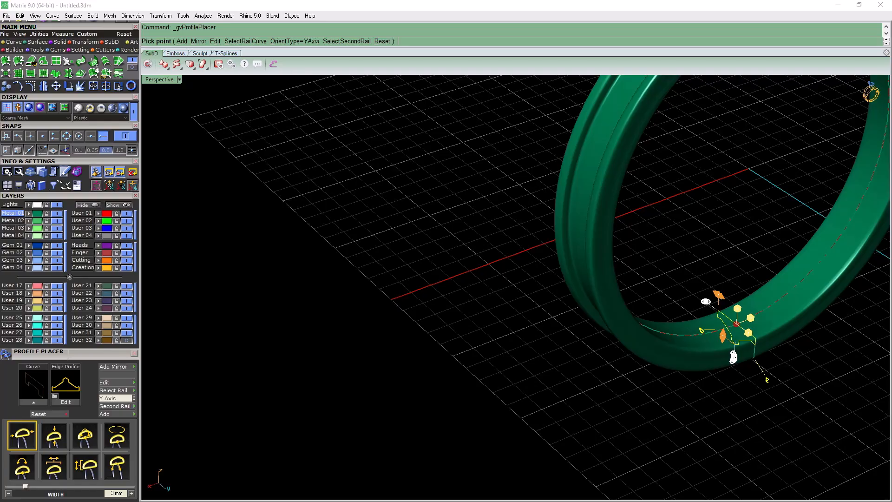
key(Return)
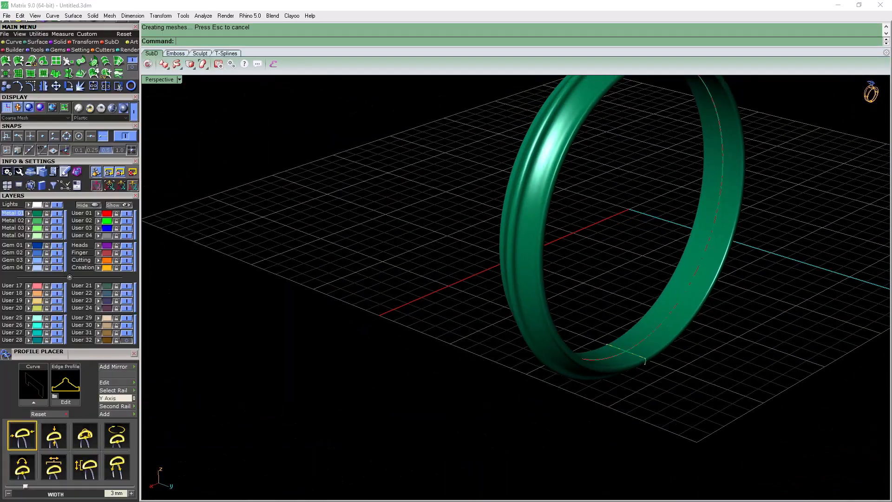
Delete the swept band and its profile curve, keeping only the circle
scroll(577, 193, up, 9)
click(577, 192)
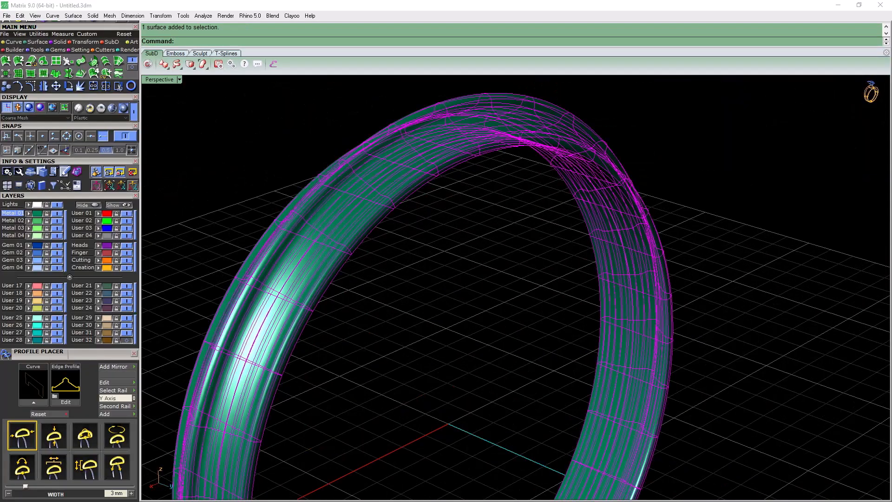
key(Delete)
scroll(485, 160, down, 9)
scroll(466, 354, up, 10)
click(465, 359)
key(Delete)
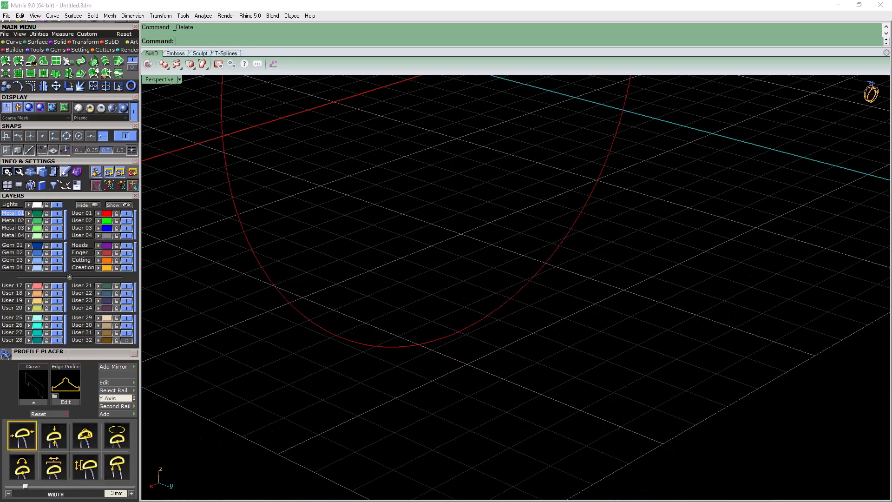
Load a round diamond with a 5.6 mm diameter at the origin using Gem Loader
drag(112, 352, 122, 442)
scroll(362, 419, down, 7)
right_drag(362, 419, 167, 374)
right_drag(464, 297, 416, 335)
scroll(291, 330, down, 6)
scroll(291, 330, up, 4)
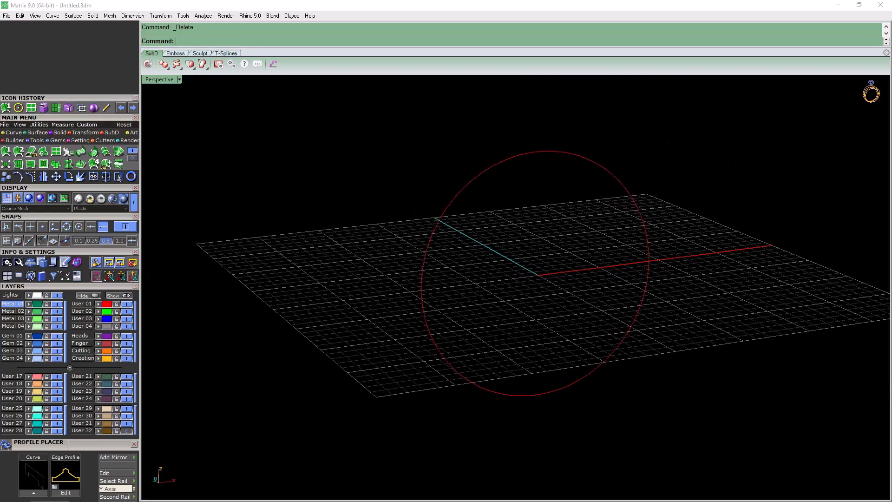
click(57, 141)
click(6, 152)
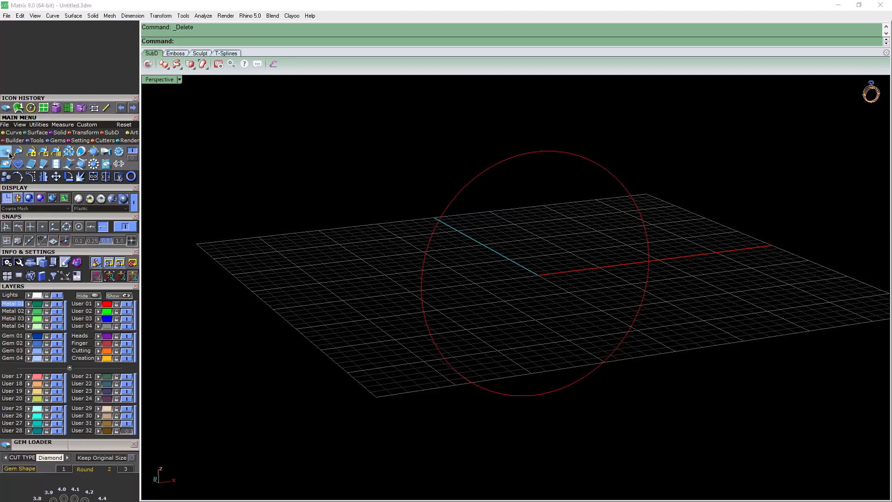
scroll(90, 392, down, 5)
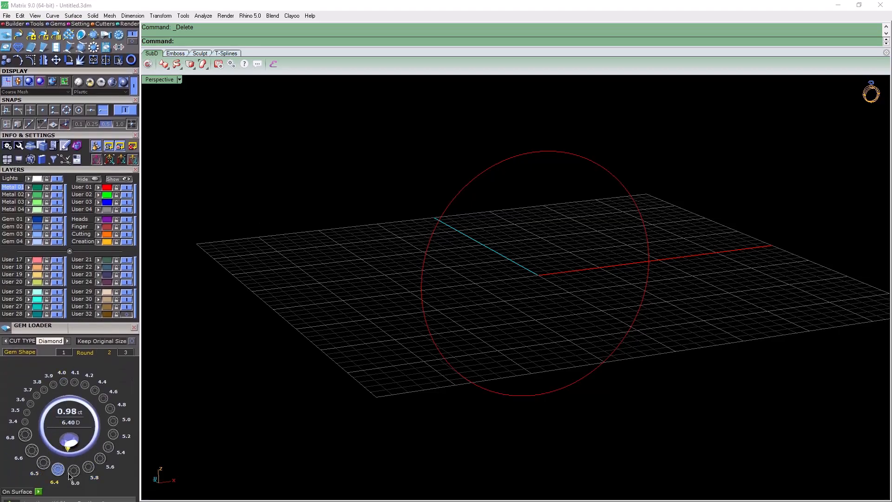
click(99, 458)
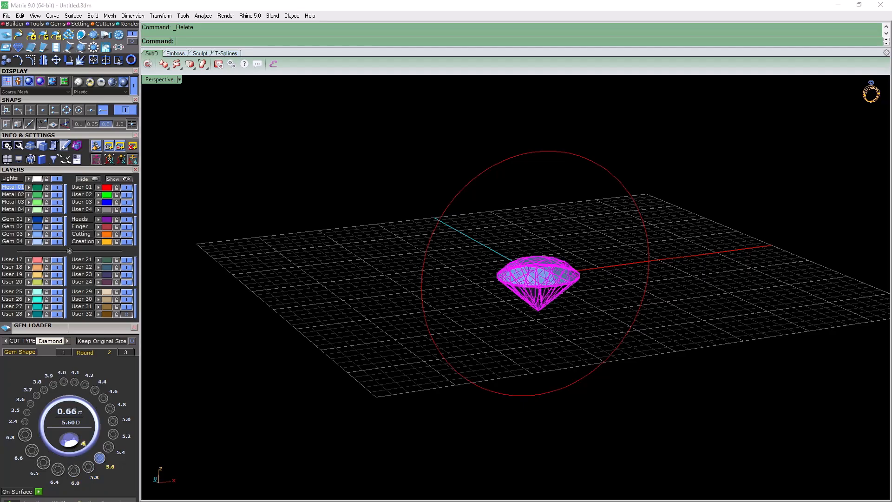
Deselect the gem and maximise the Through Finger view
drag(116, 329, 117, 416)
right_drag(350, 396, 379, 394)
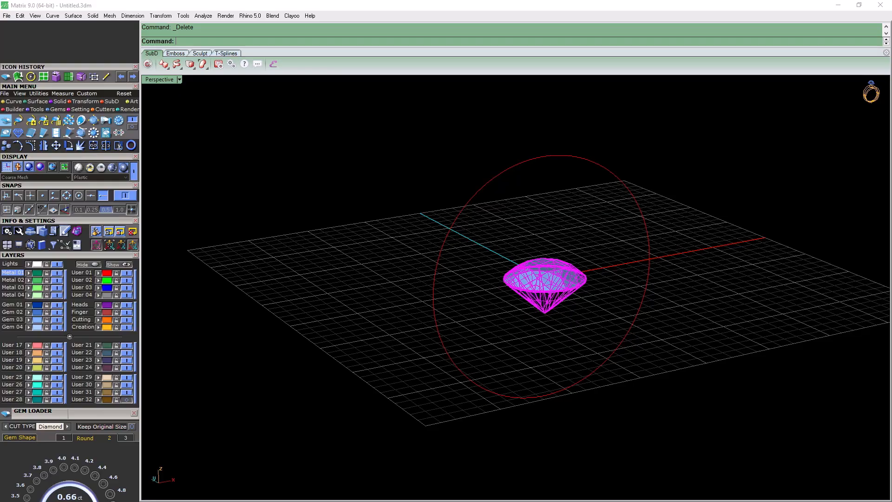
shift+right_drag(564, 134, 551, 165)
scroll(551, 164, up, 2)
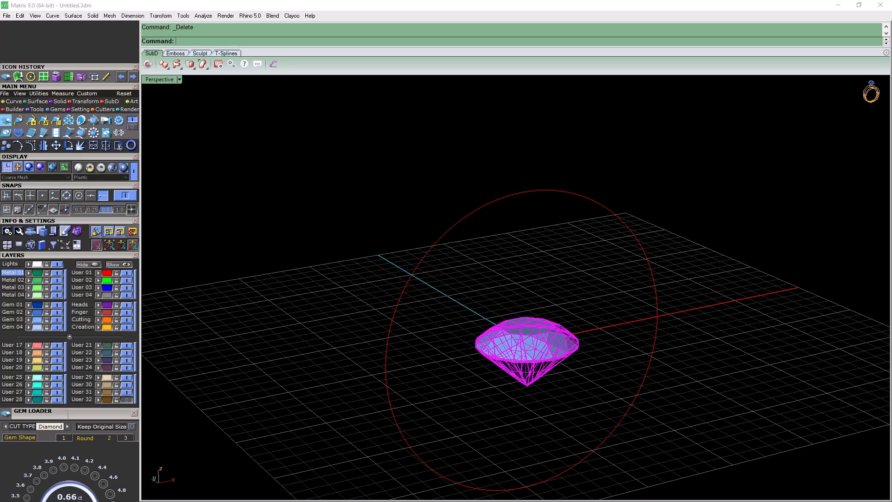
mouse_move(551, 165)
right_down()
mouse_move(538, 184)
mouse_move(548, 165)
right_up()
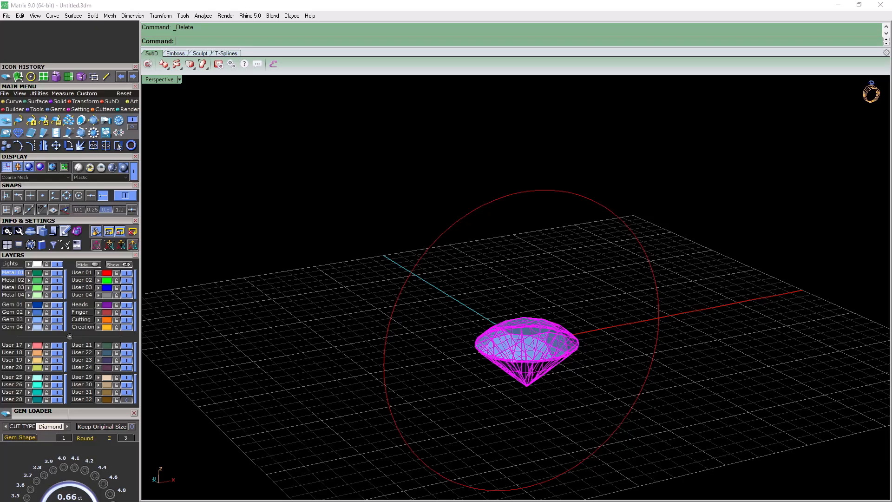
key(ctrl+m)
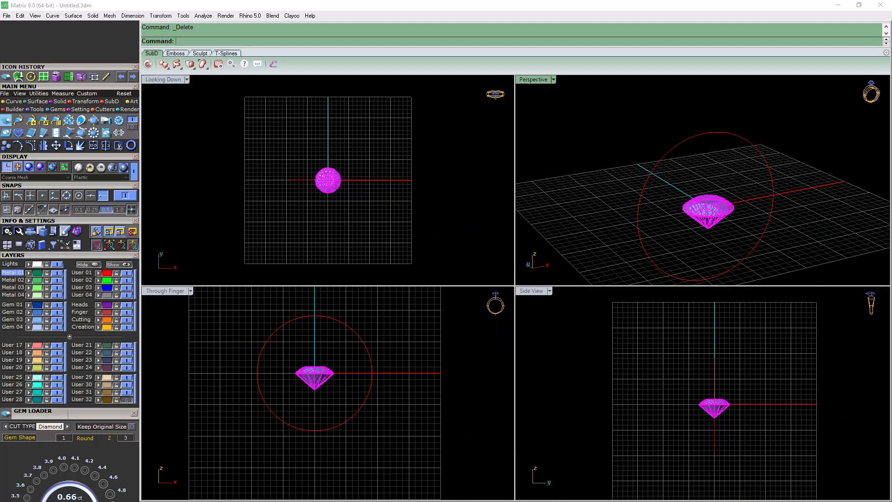
key(Escape)
key(ctrl+m)
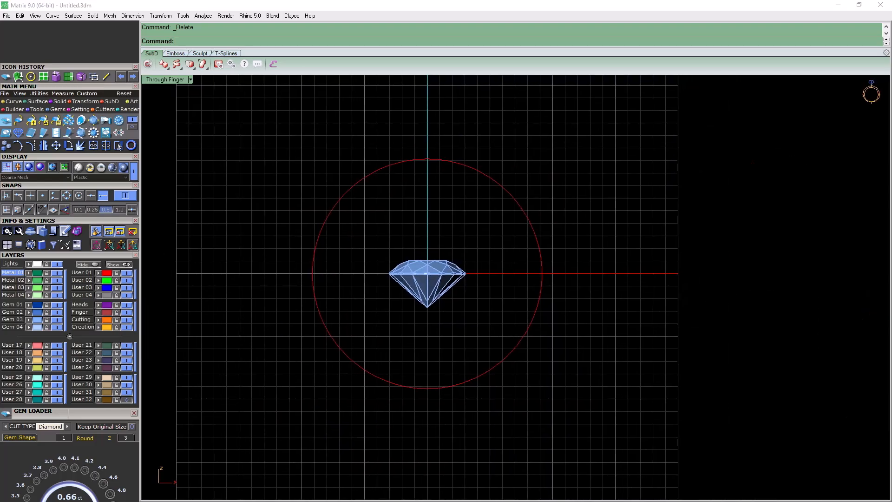
Create a small sphere centred at the origin on the User 03 layer
click(59, 101)
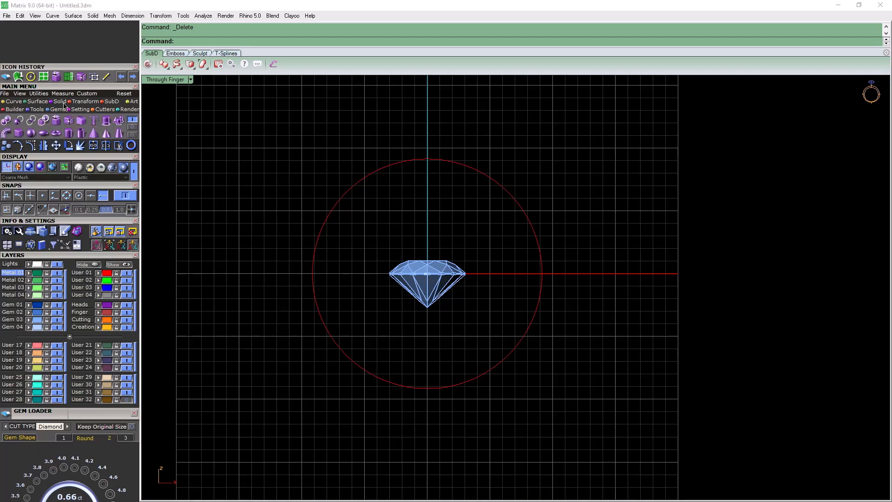
click(31, 133)
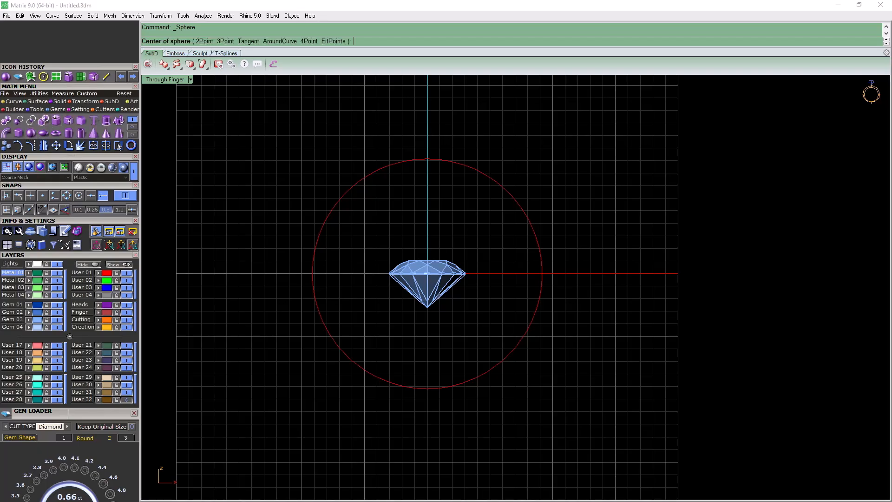
click(82, 287)
key(Return)
scroll(442, 274, up, 3)
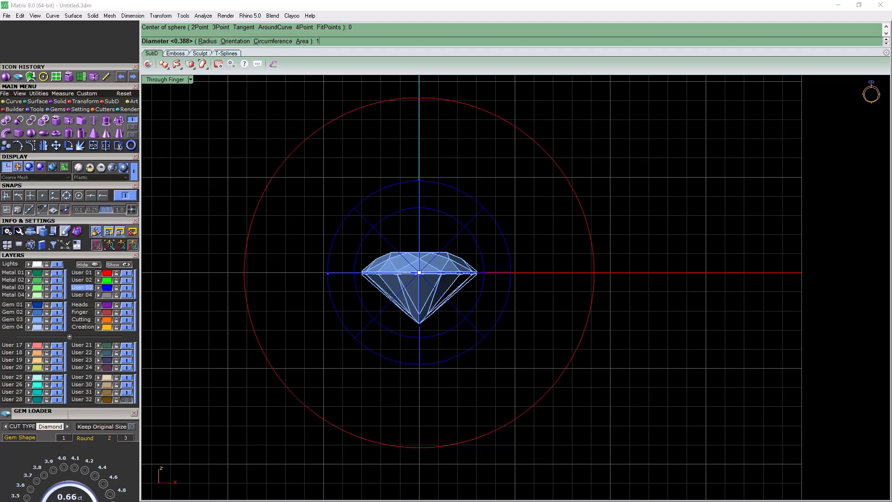
text(1.)
key(Return)
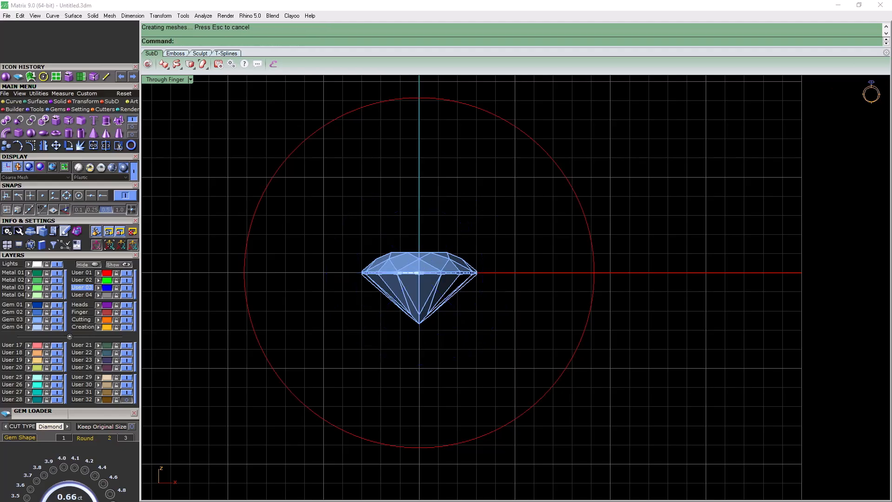
Move the sphere out of the gem, first below it and finally beside it, just inside the circle's right edge
drag(419, 273, 416, 370)
scroll(505, 306, up, 2)
scroll(428, 444, down, 3)
scroll(376, 317, down, 5)
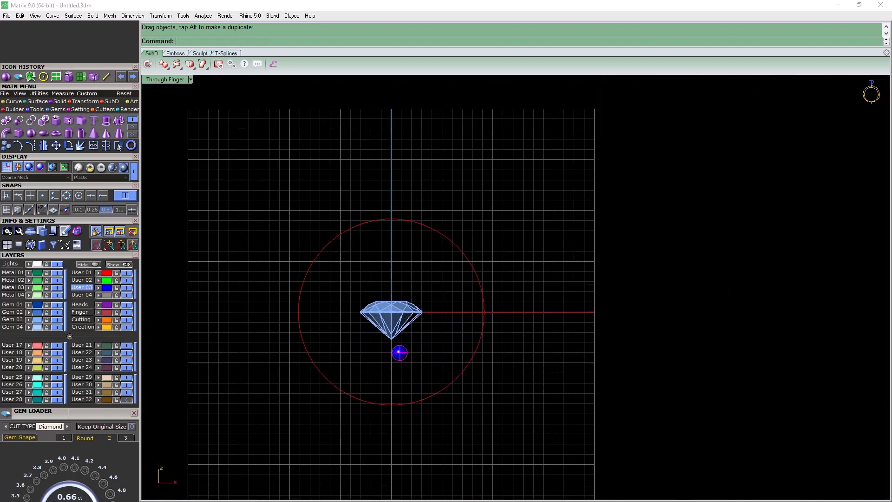
drag(398, 359, 460, 324)
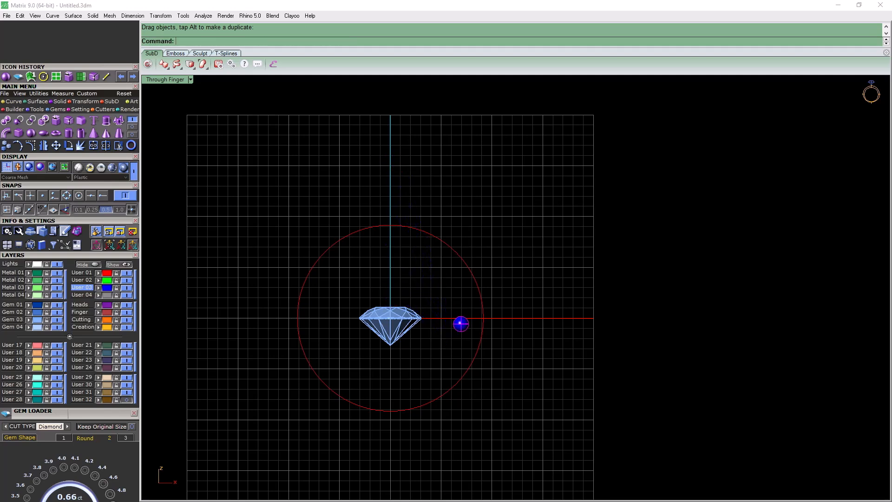
Delete the small sphere beside the gem
click(390, 326)
click(460, 324)
key(Delete)
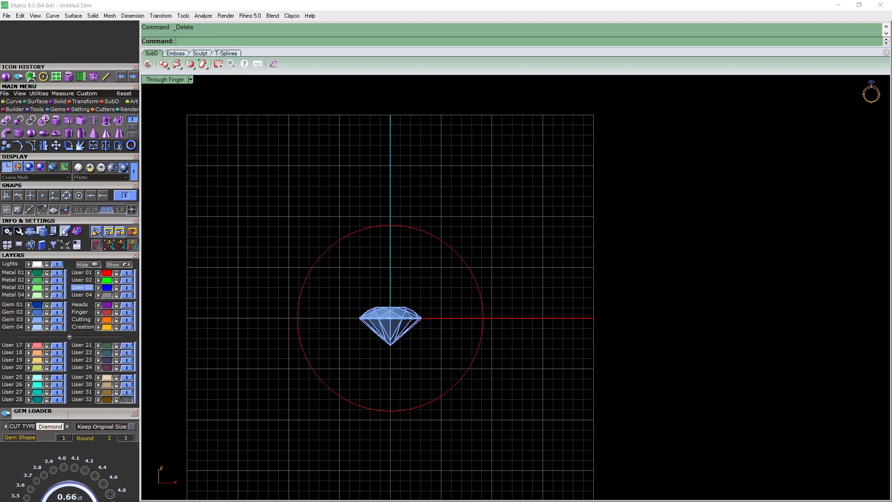
Maximise the Perspective view and select the round gem inside the circle
key(ctrl+m)
double_click(533, 80)
right_drag(581, 186, 441, 200)
scroll(442, 200, down, 8)
scroll(471, 239, up, 8)
right_drag(471, 239, 467, 256)
scroll(464, 279, down, 3)
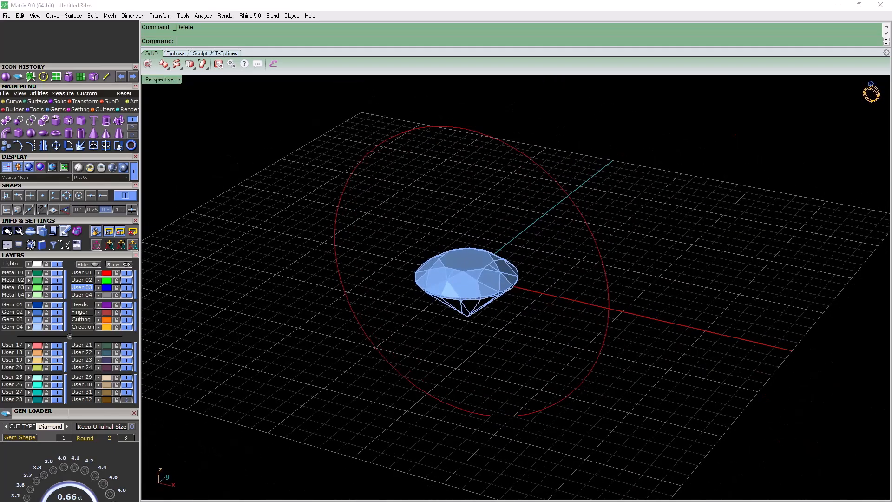
right_drag(467, 307, 469, 280)
click(461, 284)
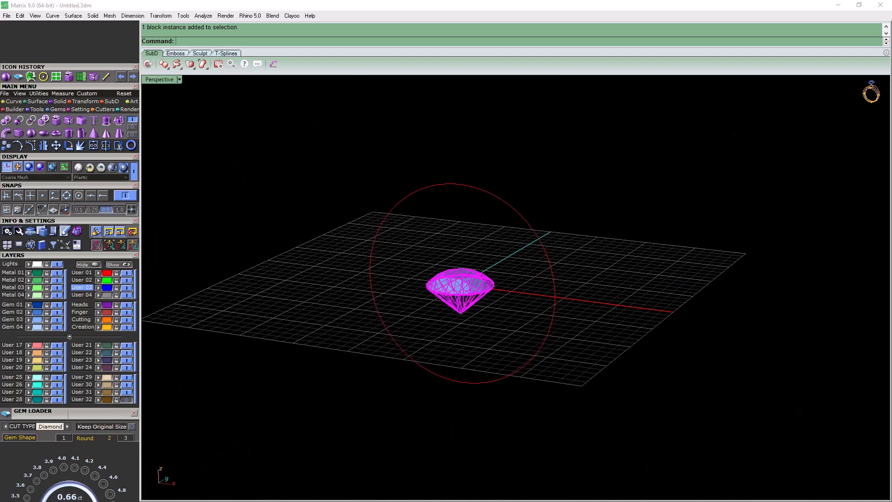
Move the gem by its bottom tip up to the top quadrant point of the circle, using End and Quad snaps
click(103, 195)
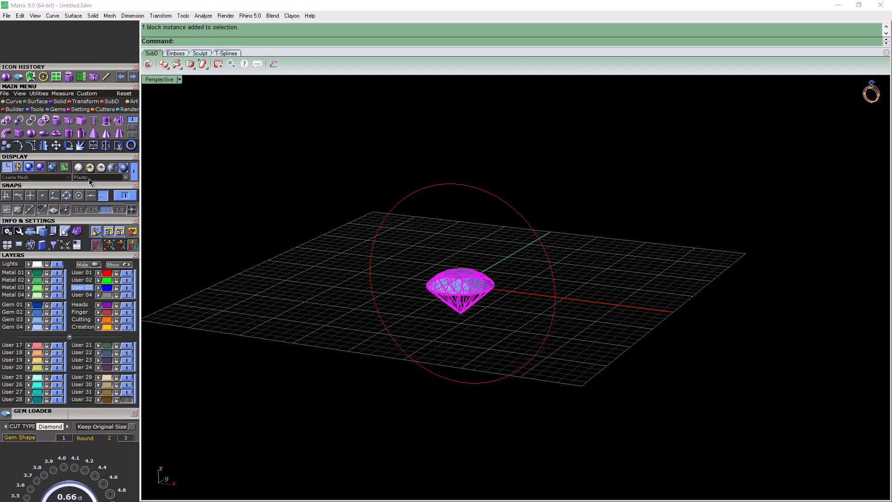
click(59, 146)
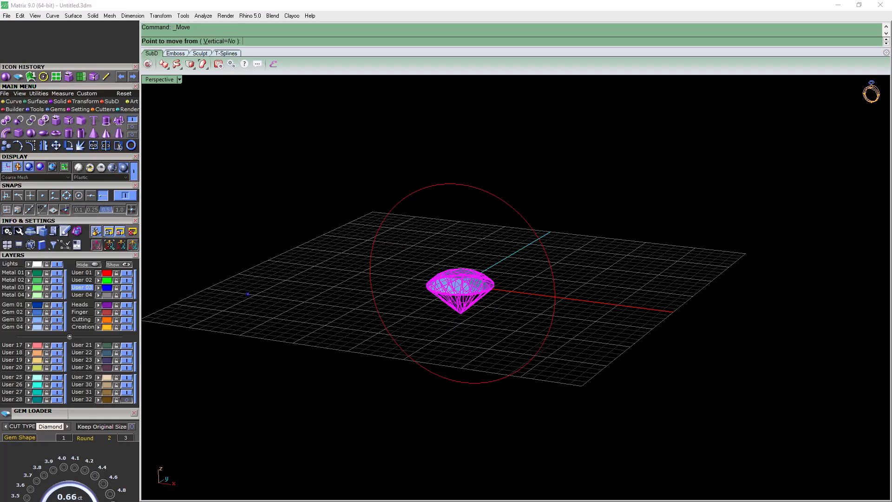
click(67, 195)
click(460, 313)
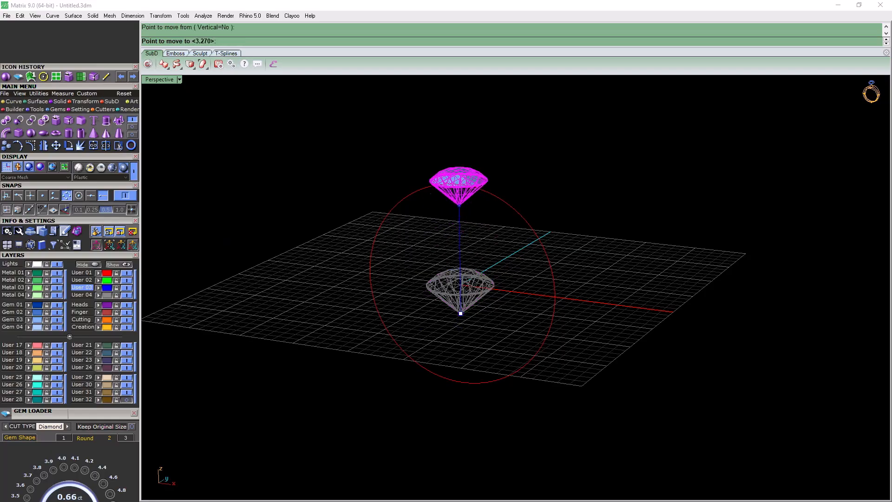
click(458, 183)
mouse_move(465, 205)
right_down()
mouse_move(508, 167)
mouse_move(472, 186)
mouse_move(476, 216)
right_up()
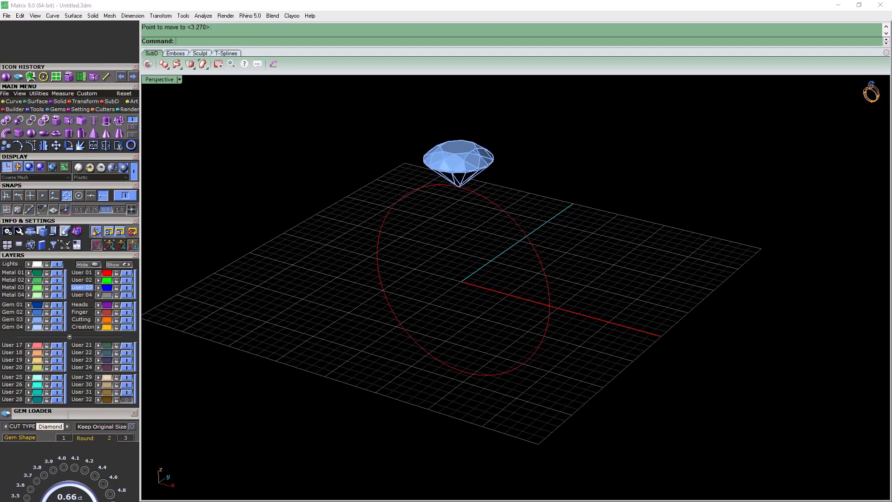
Hide the Gem 03 layer and draw a vertical line upward from the circle's top point on the User 02 layer
click(82, 280)
click(57, 319)
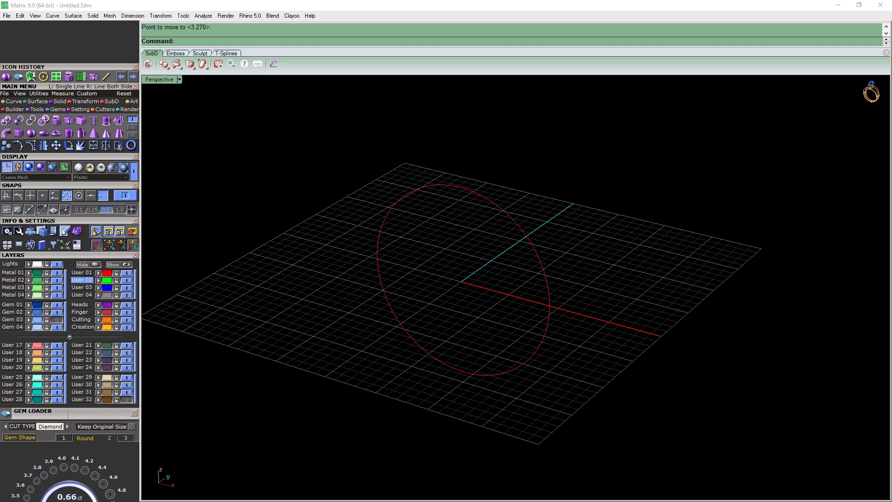
click(106, 77)
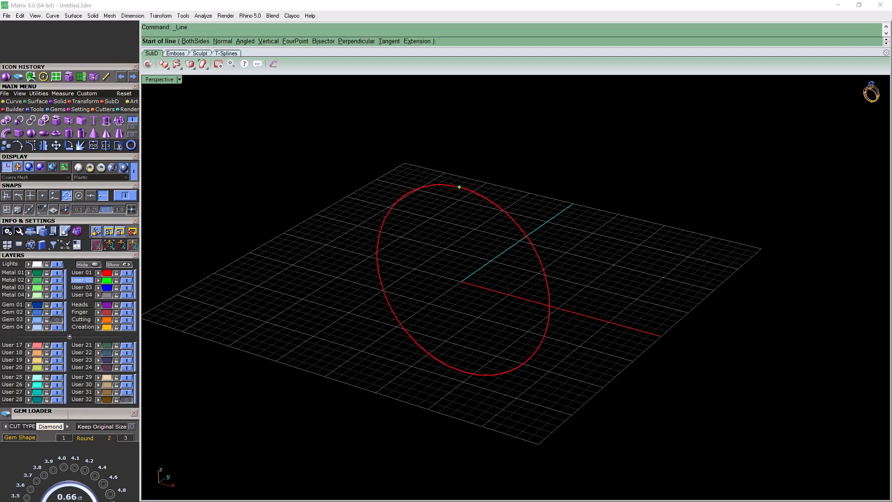
text(v)
key(Return)
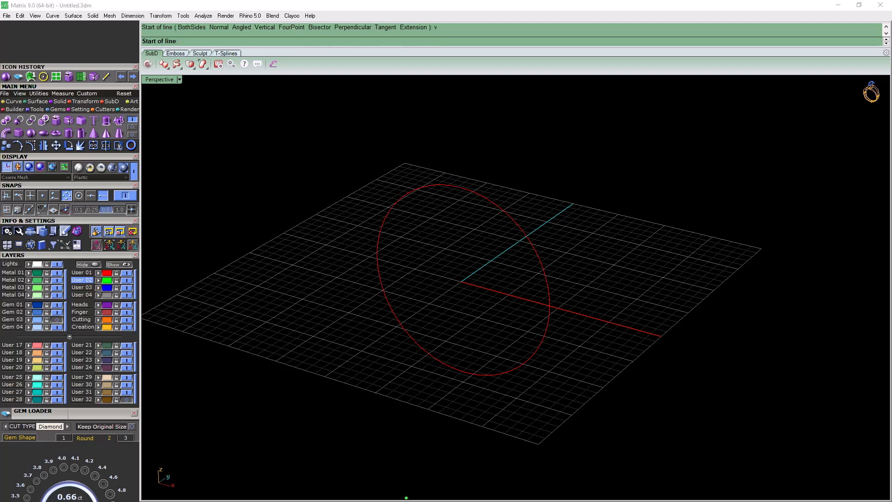
click(459, 187)
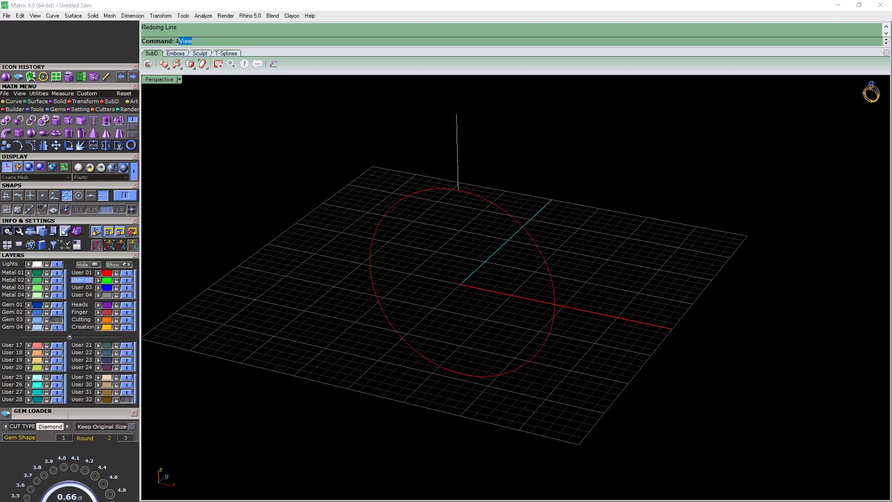
right_drag(465, 158, 500, 267)
scroll(445, 146, down, 2)
scroll(471, 251, up, 2)
Show the Gem 03 layer again so the gem is back around the vertical line
click(56, 319)
scroll(495, 289, up, 4)
scroll(495, 287, up, 2)
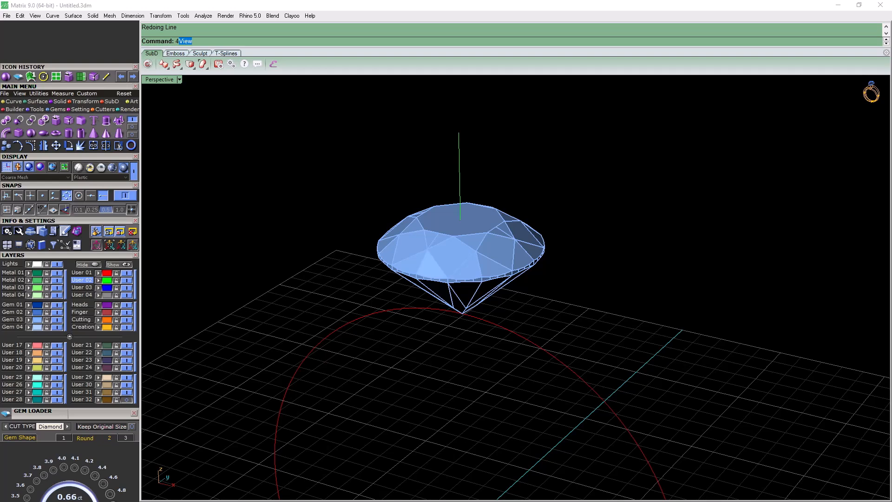
key(Return)
right_drag(501, 268, 525, 282)
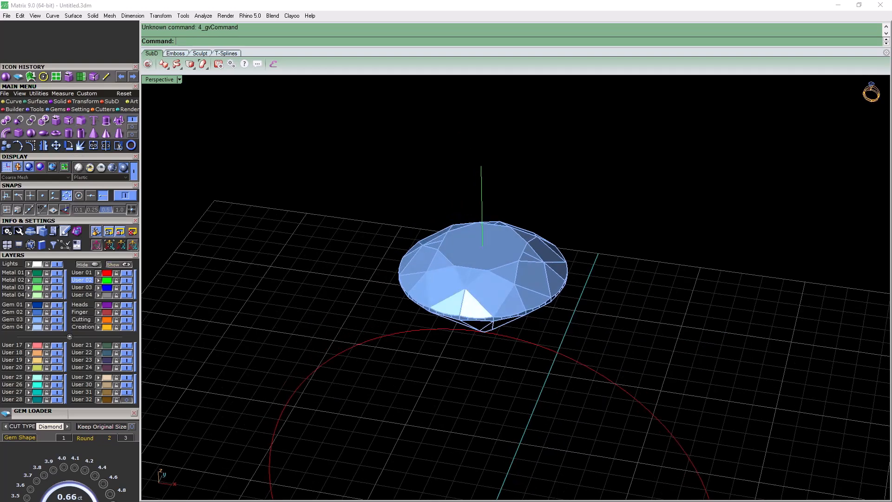
Draw a straight line across the gem's table between two opposite corners
click(106, 76)
click(442, 240)
click(516, 252)
right_drag(516, 252, 492, 256)
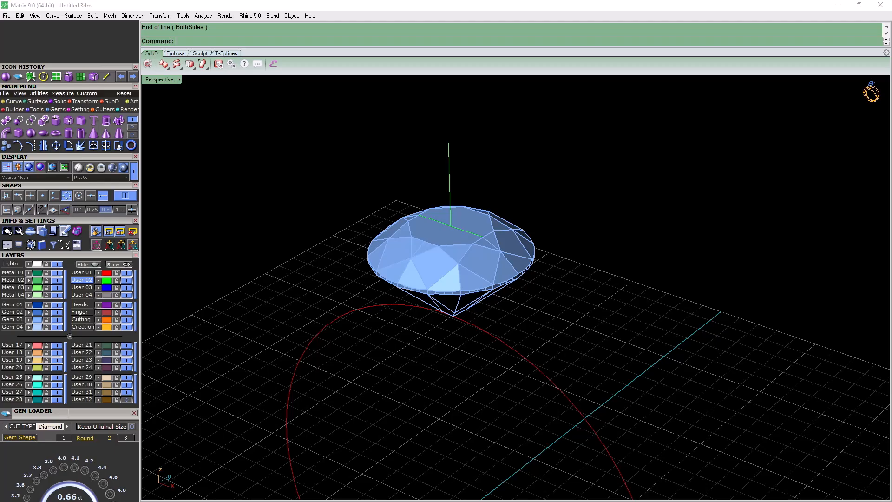
click(483, 261)
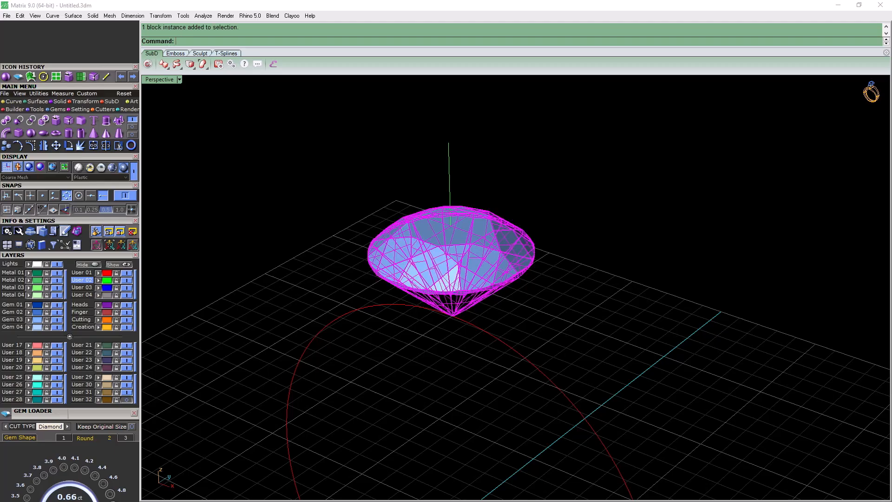
key(Escape)
click(466, 231)
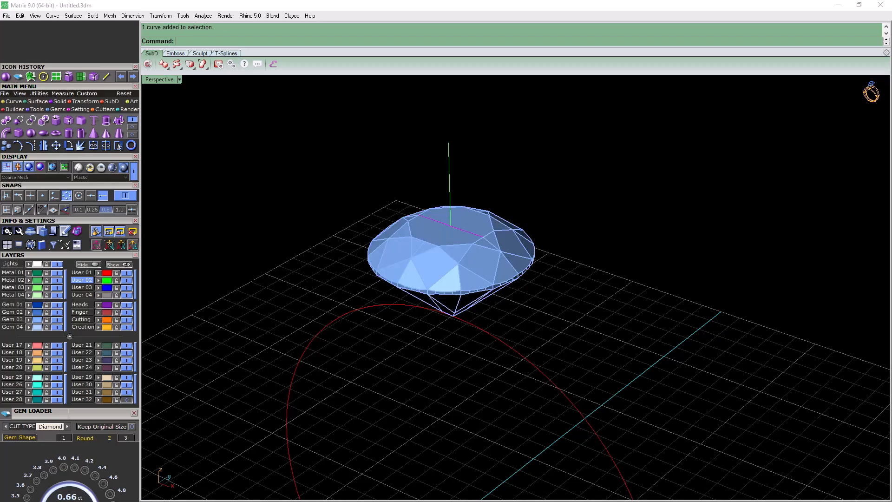
key(Delete)
Move the gem from the midpoint of the table line to the upper end of the vertical line, using Mid and End snaps
click(469, 253)
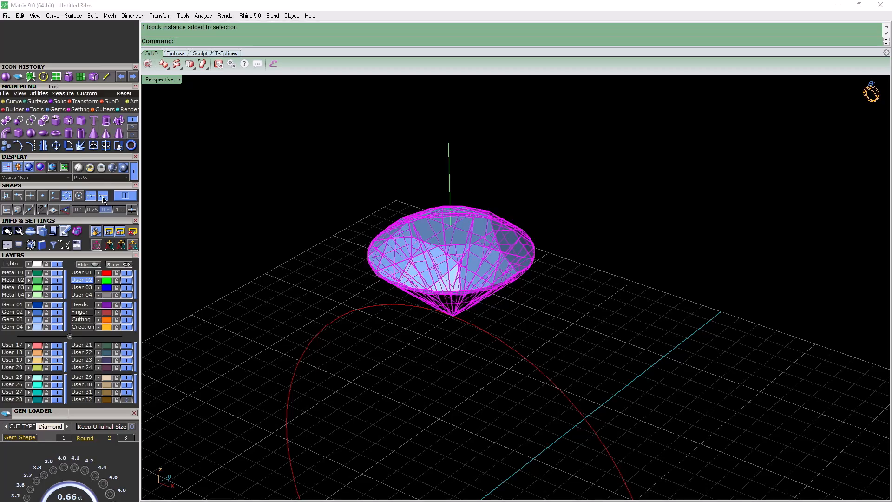
click(56, 145)
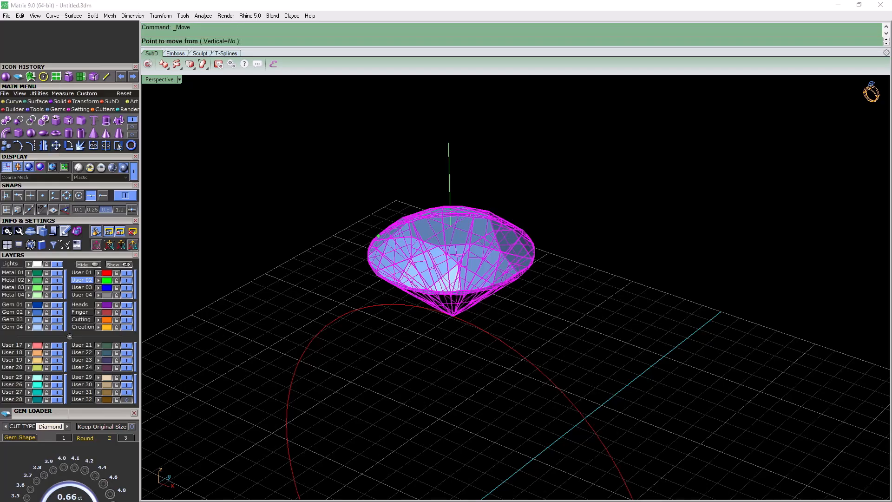
click(450, 227)
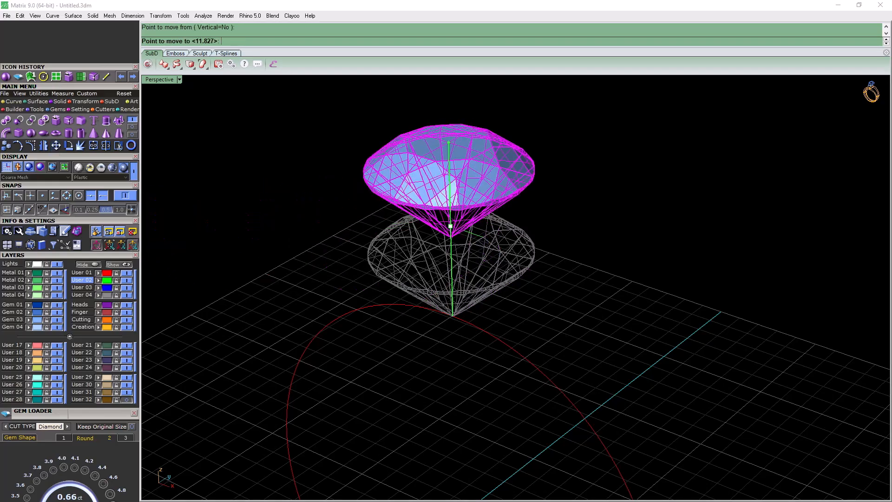
click(449, 145)
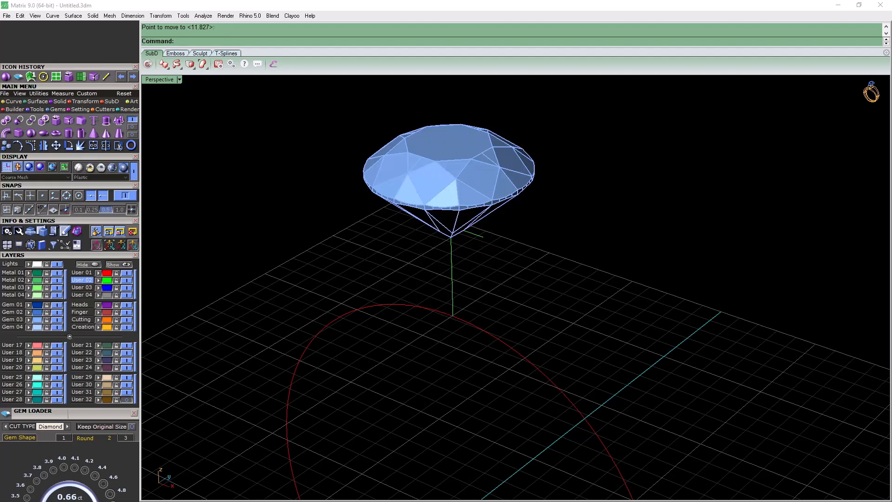
Delete the two construction lines on the User 02 layer and close the Gem Loader
right_click(81, 280)
right_drag(516, 297, 560, 262)
key(Delete)
scroll(478, 293, down, 8)
mouse_move(478, 292)
right_down()
mouse_move(511, 281)
mouse_move(523, 247)
mouse_move(469, 293)
right_up()
scroll(516, 288, down, 5)
scroll(515, 288, up, 7)
scroll(464, 297, down, 4)
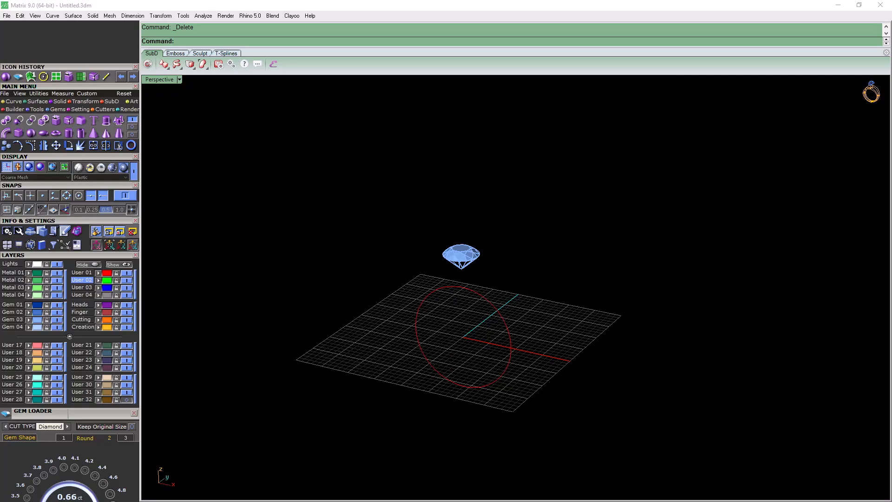
click(134, 413)
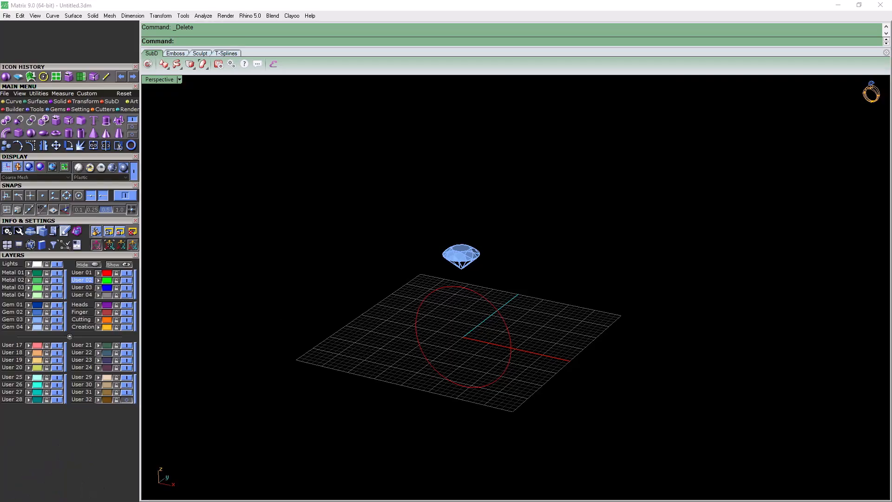
Select the raised gem and build a four-prong head around it with Head Builder
scroll(468, 294, up, 6)
right_drag(468, 294, 557, 297)
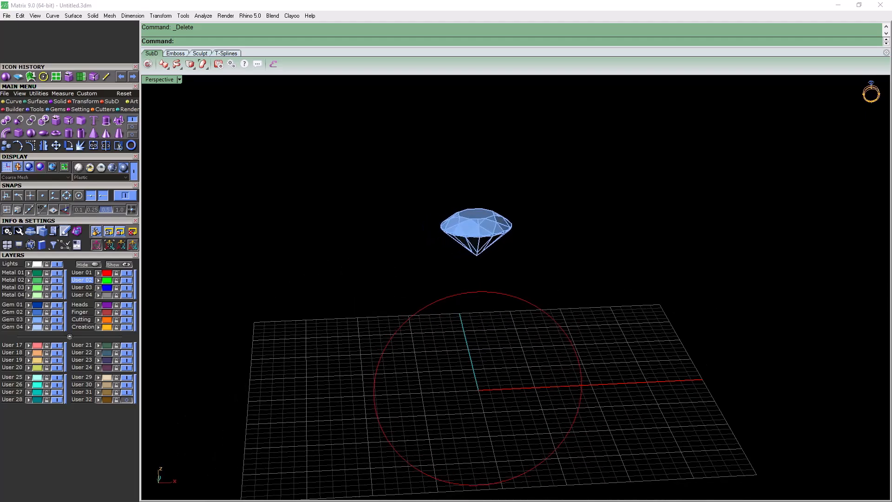
key(ctrl+a)
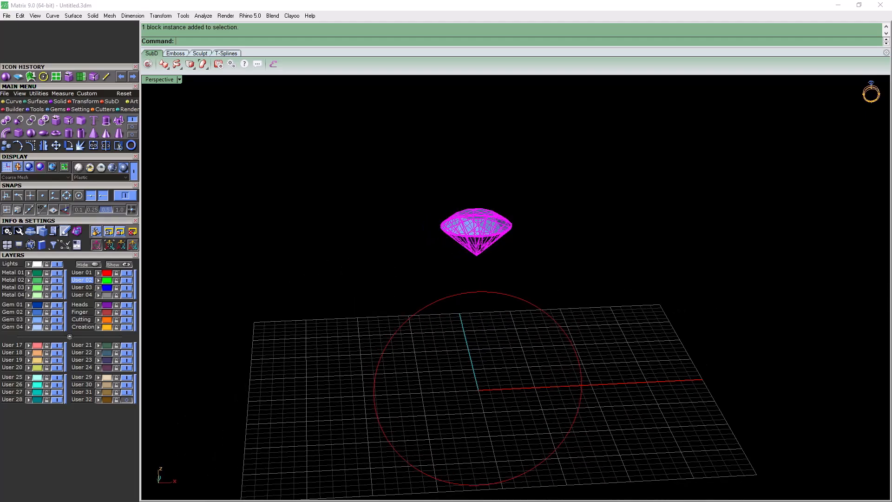
key(F6)
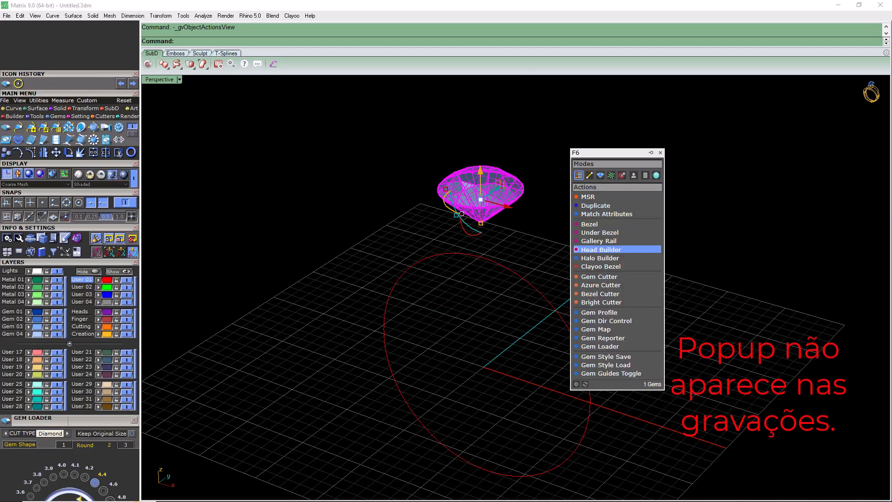
click(601, 249)
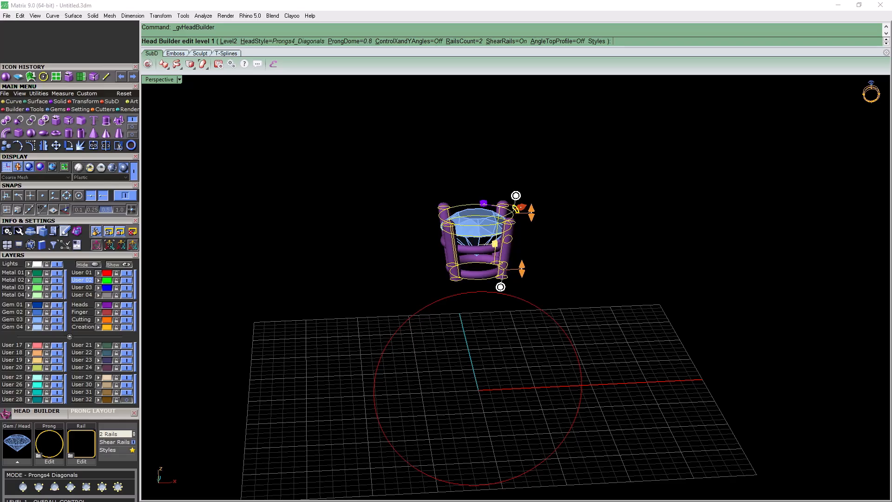
right_drag(525, 302, 465, 284)
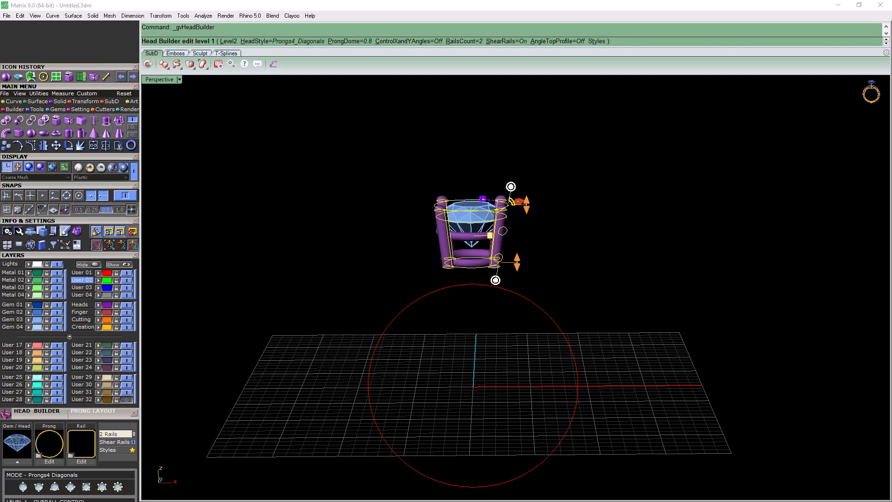
Apply the rounded-square profile to the head's rails in place of their round section
scroll(93, 375, down, 3)
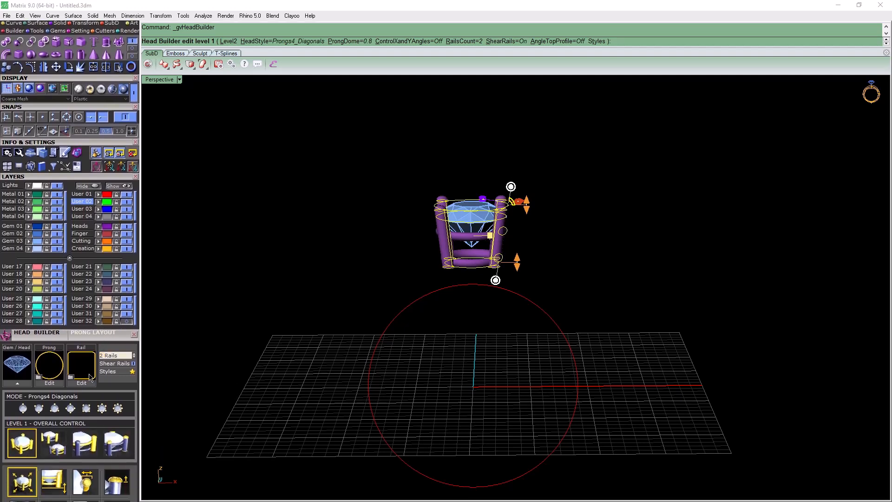
click(71, 377)
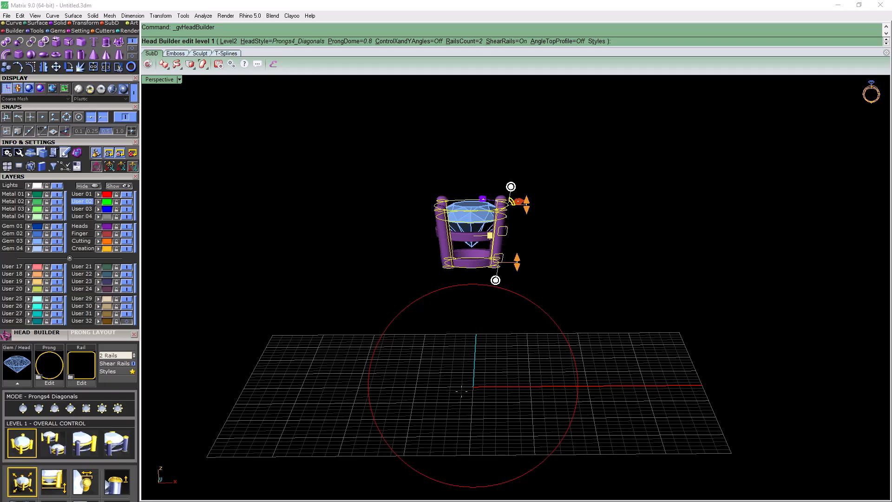
scroll(493, 232, up, 6)
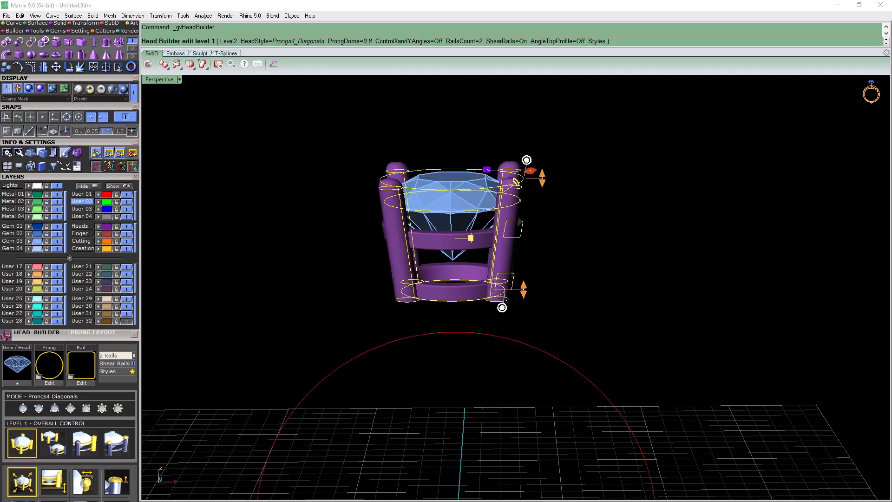
right_drag(492, 232, 464, 302)
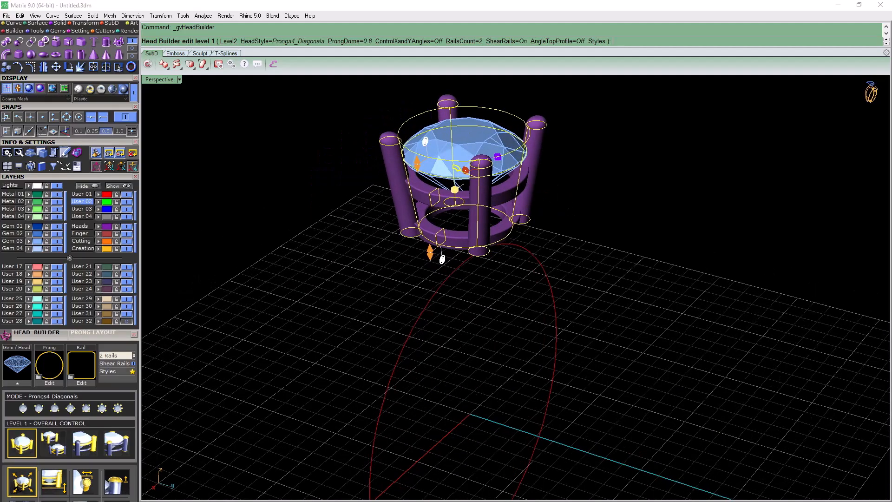
scroll(449, 186, up, 2)
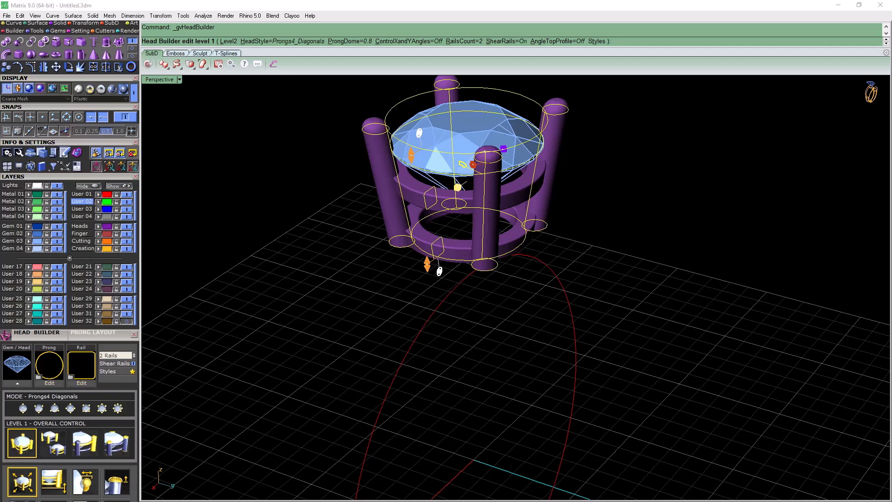
Switch Head Builder to level 2, prongs and rails, and set the Rail Y Size to 0.8 mm
click(53, 442)
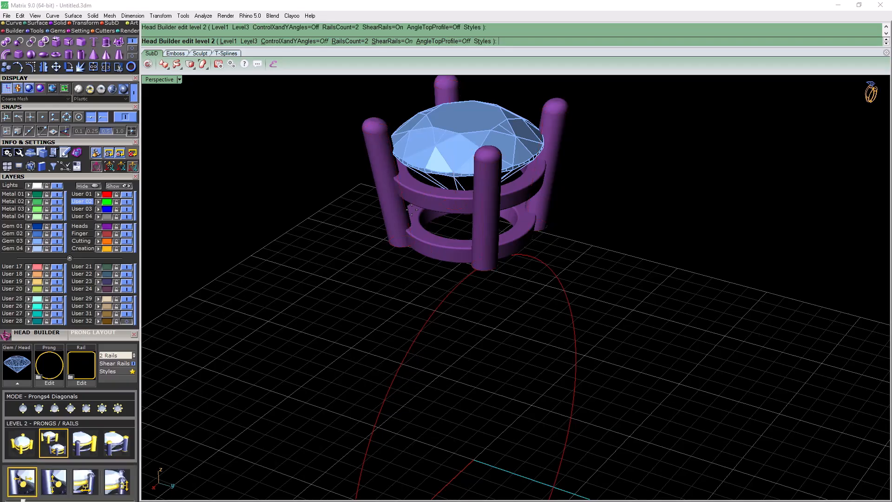
click(414, 200)
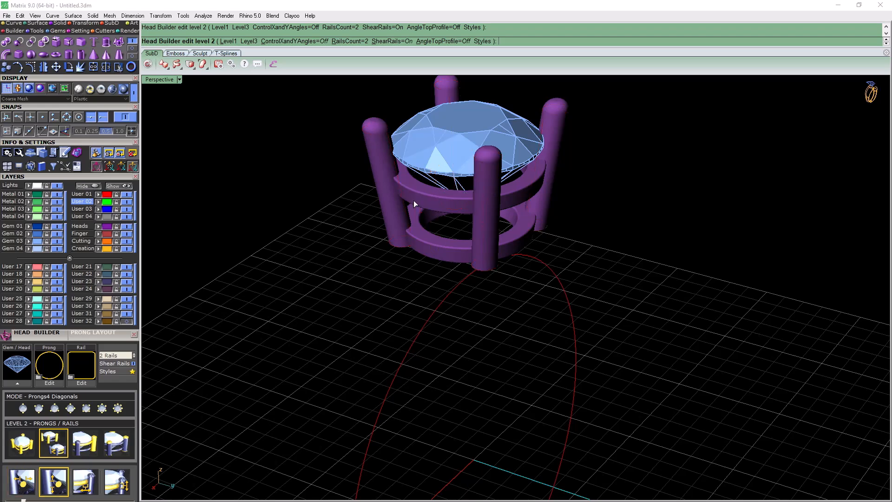
drag(118, 336, 118, 264)
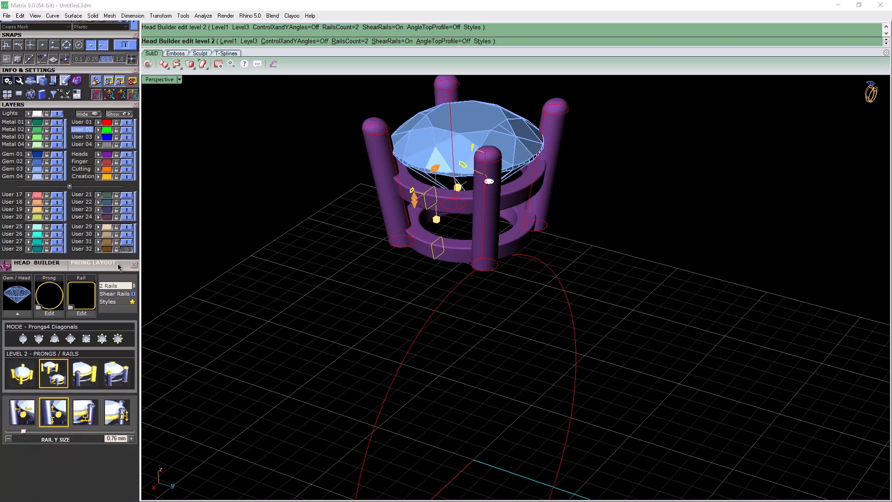
double_click(114, 436)
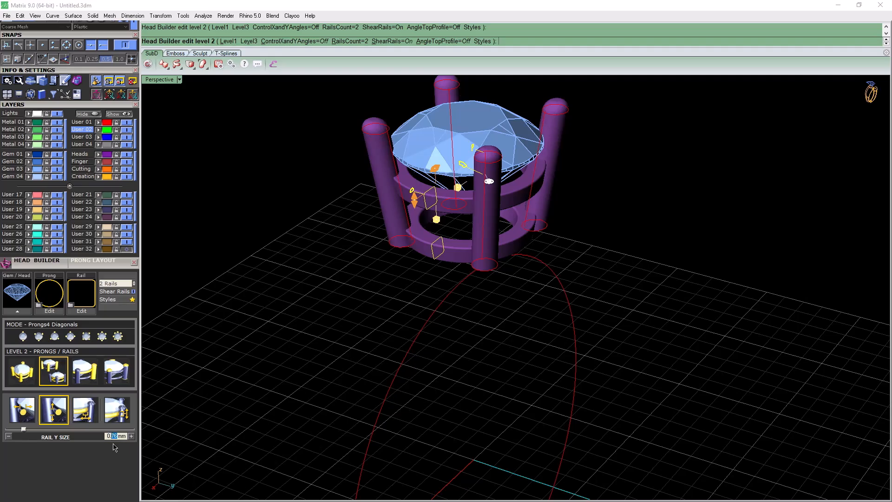
text(8)
key(Return)
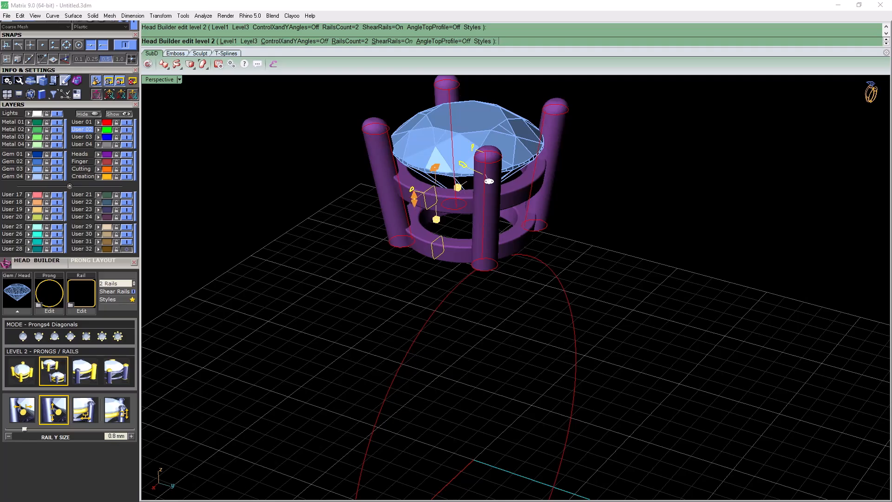
Set the Rail X Size of the head's rails to 0.8 mm
click(22, 409)
double_click(113, 435)
text(8)
key(Return)
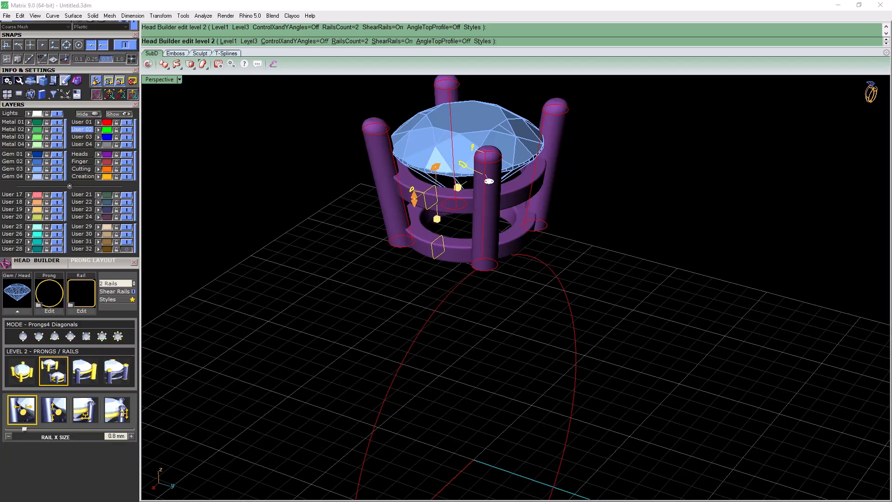
Set the Rail X Offset of the head's rails to 0.15 mm
click(436, 218)
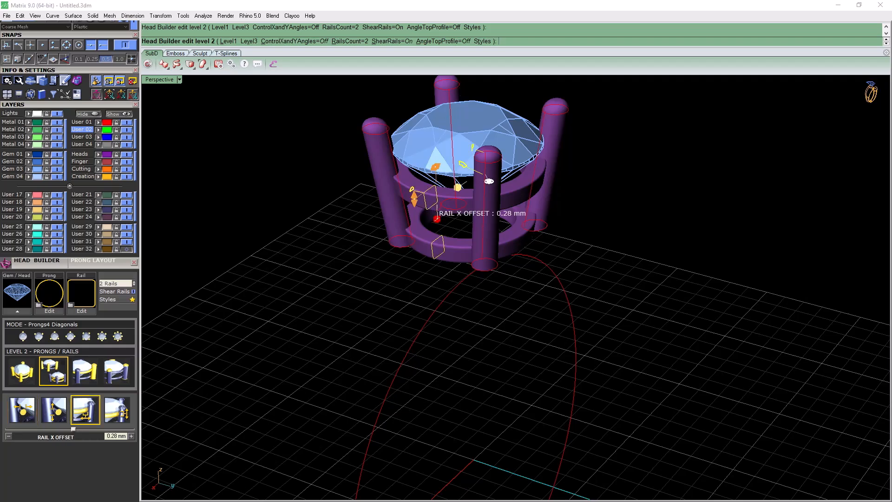
right_drag(446, 242, 399, 270)
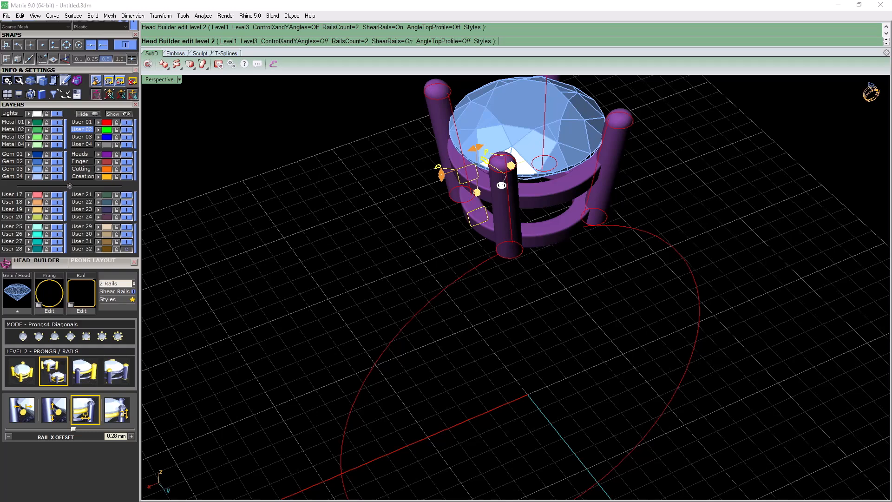
double_click(113, 436)
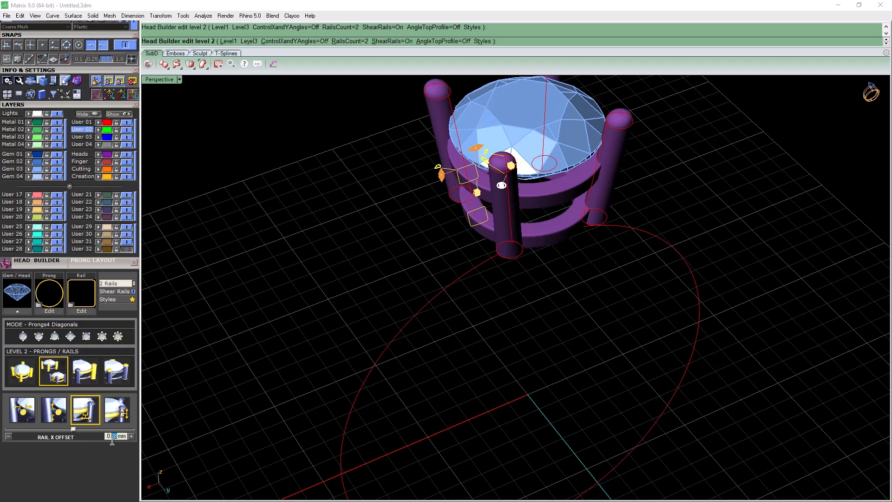
text(15)
key(Return)
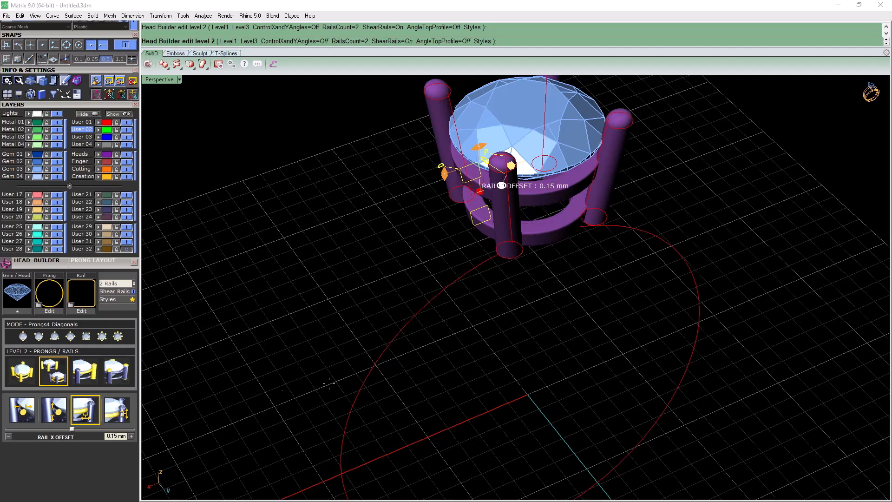
Adjust the height of the head's rails under the gem to a Rail Drop of about -1.31 mm
right_drag(418, 335, 510, 230)
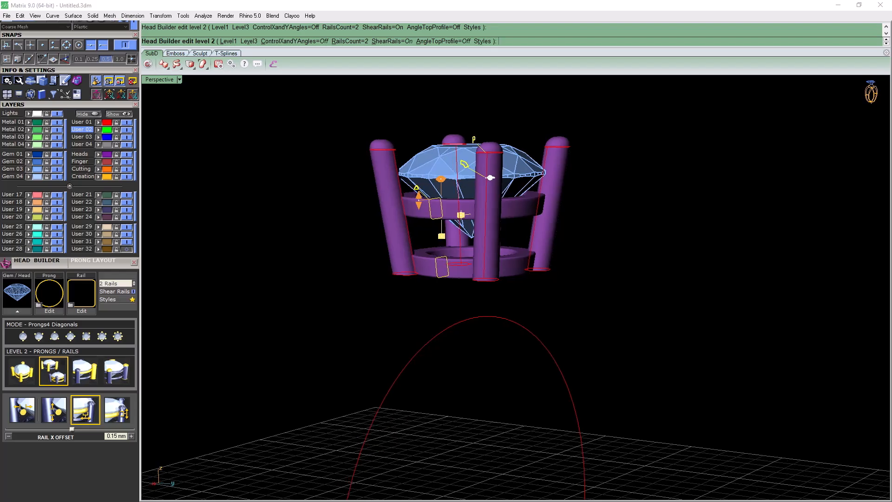
drag(460, 215, 461, 205)
right_drag(492, 264, 461, 322)
scroll(460, 323, down, 4)
scroll(493, 251, up, 5)
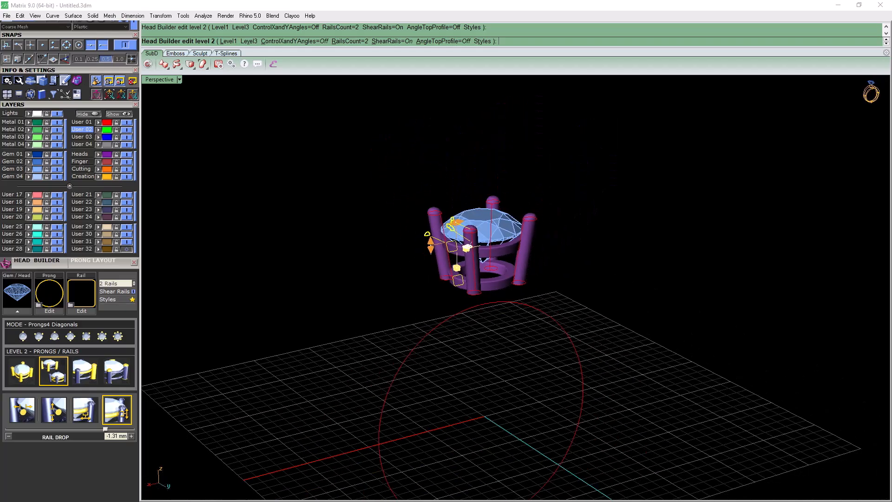
mouse_move(492, 260)
right_down()
mouse_move(414, 279)
mouse_move(370, 307)
mouse_move(502, 253)
mouse_move(490, 252)
right_up()
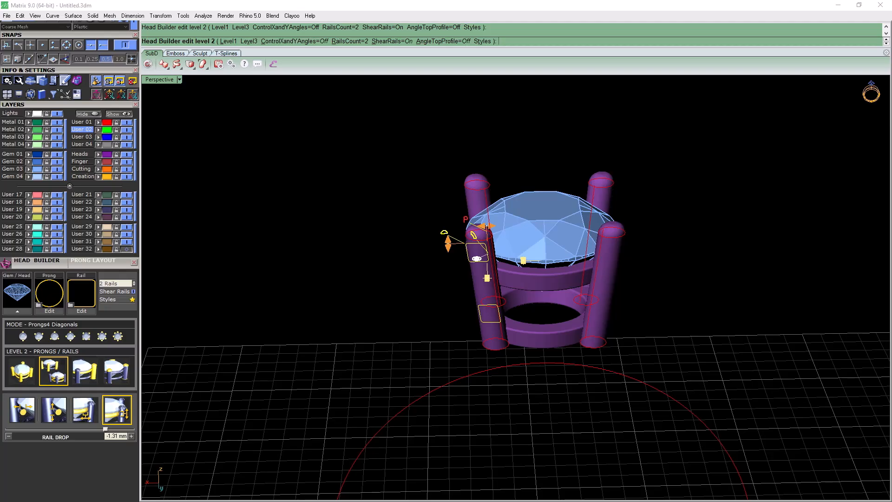
Switch to the prong controls of the head and set the Prong X Size to 1.2 mm
click(465, 219)
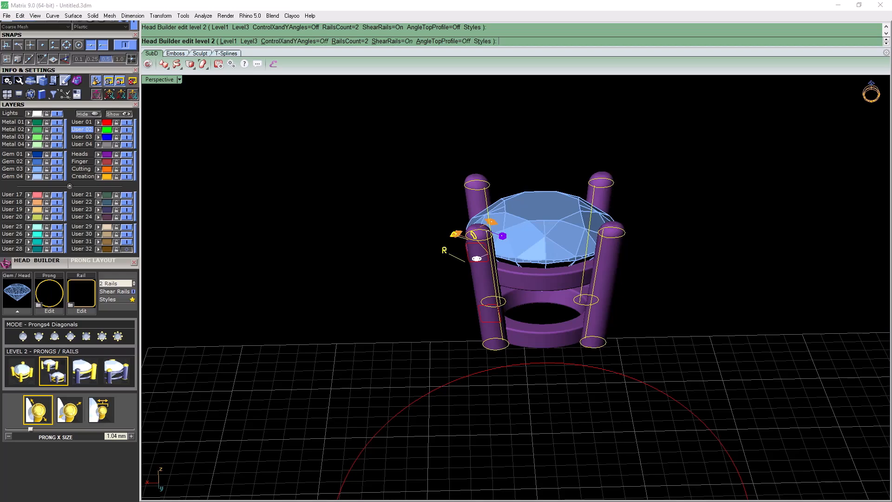
right_drag(534, 279, 459, 312)
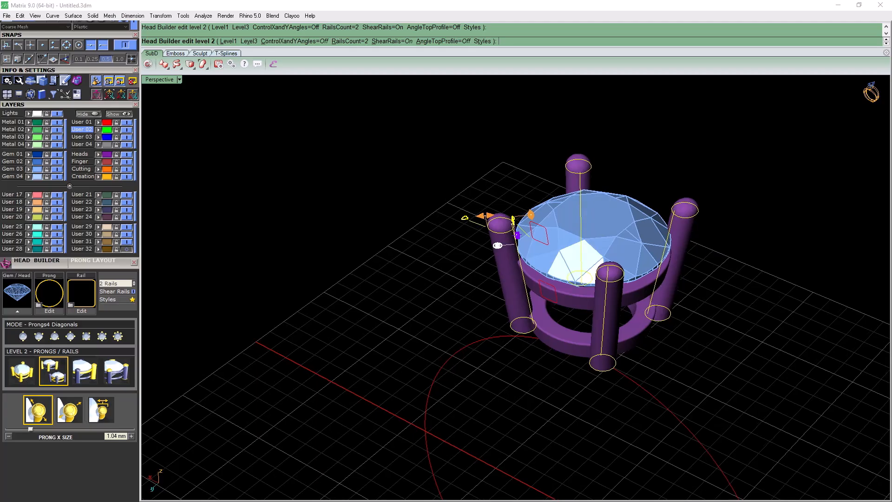
click(531, 215)
click(112, 437)
text(1.2)
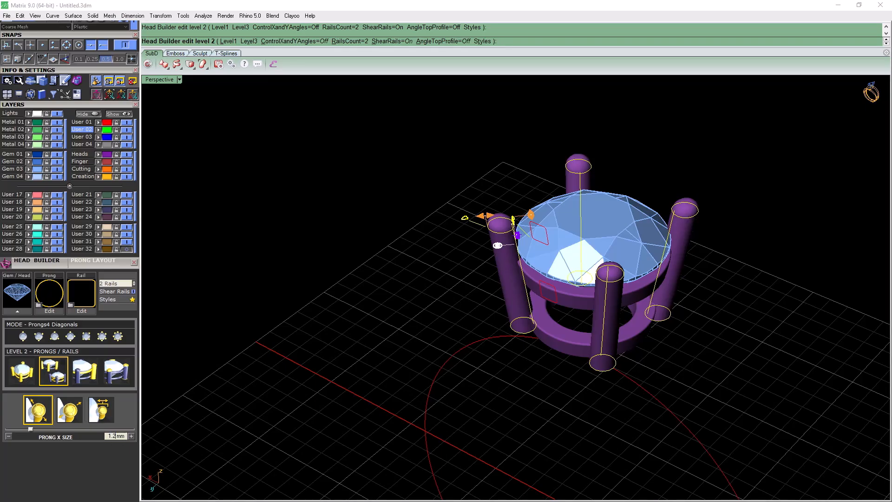
key(Return)
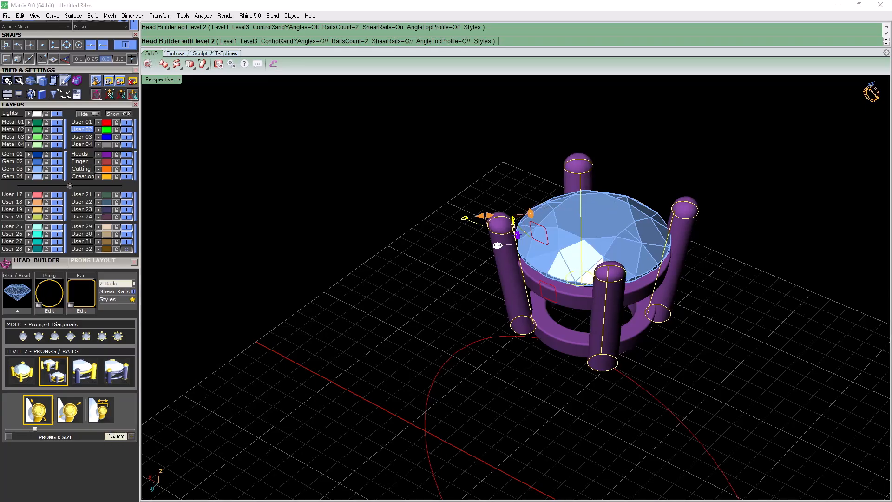
Set the Prong Y Size of the head's prongs to 1.2 mm
click(485, 215)
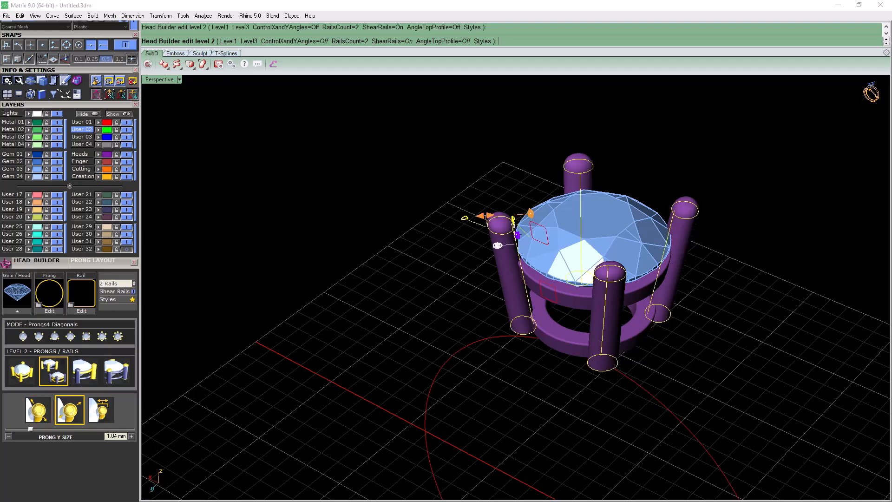
double_click(113, 436)
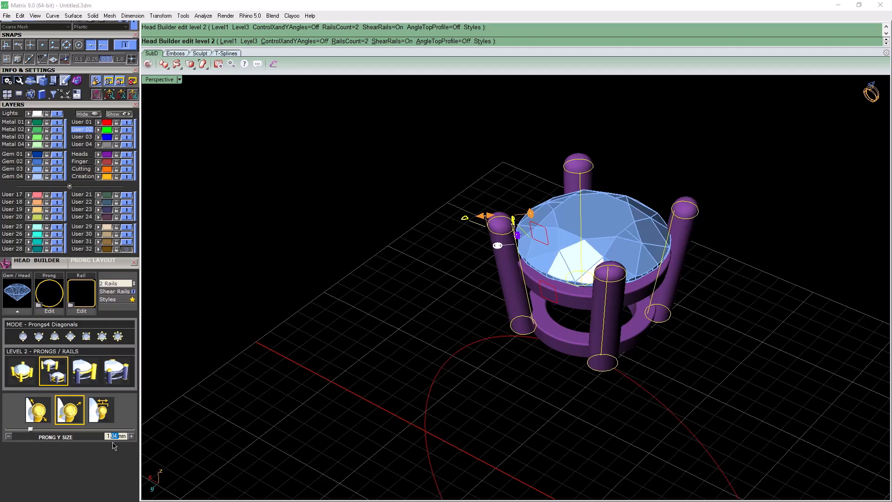
text(2)
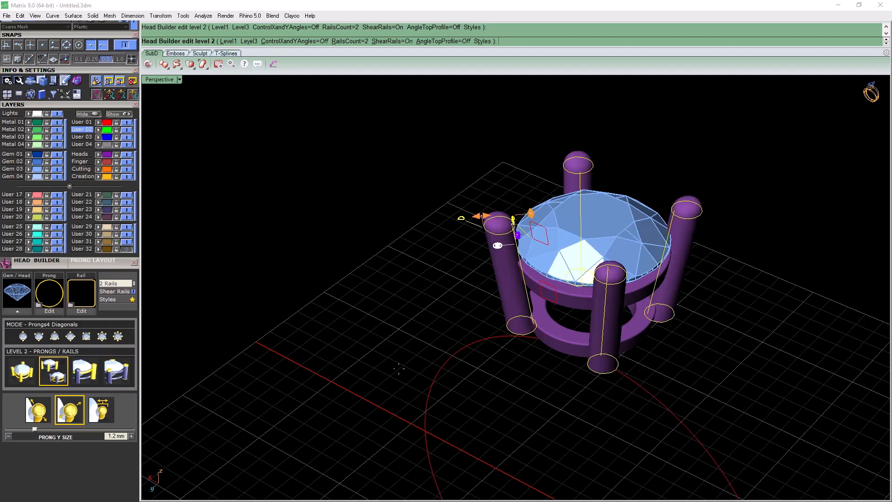
Shift the prongs toward the gem with a Prong Nudge of about 0.3 mm
right_drag(455, 288, 576, 228)
scroll(537, 246, up, 4)
scroll(544, 242, up, 2)
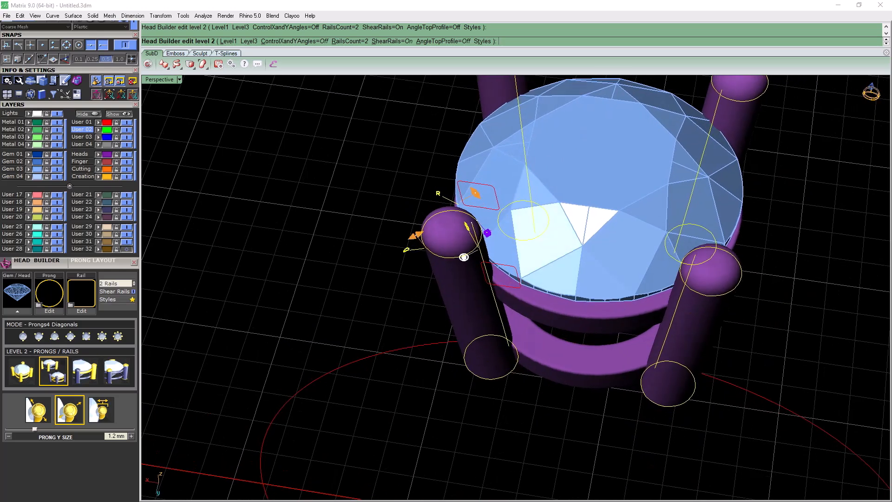
drag(487, 233, 497, 227)
right_drag(464, 256, 476, 250)
scroll(470, 256, down, 2)
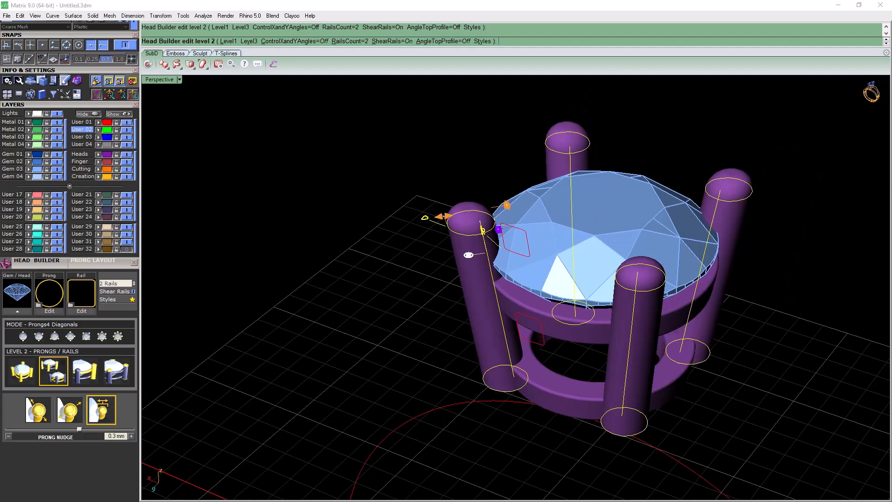
Switch Head Builder to level 1, overall control, and raise the prongs to a Height Above Girdle of about 1.32 mm
click(22, 370)
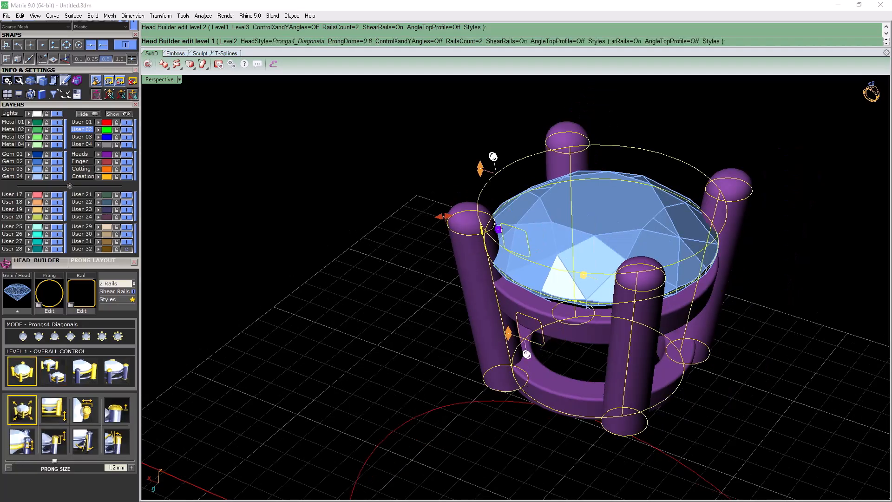
right_drag(464, 297, 584, 243)
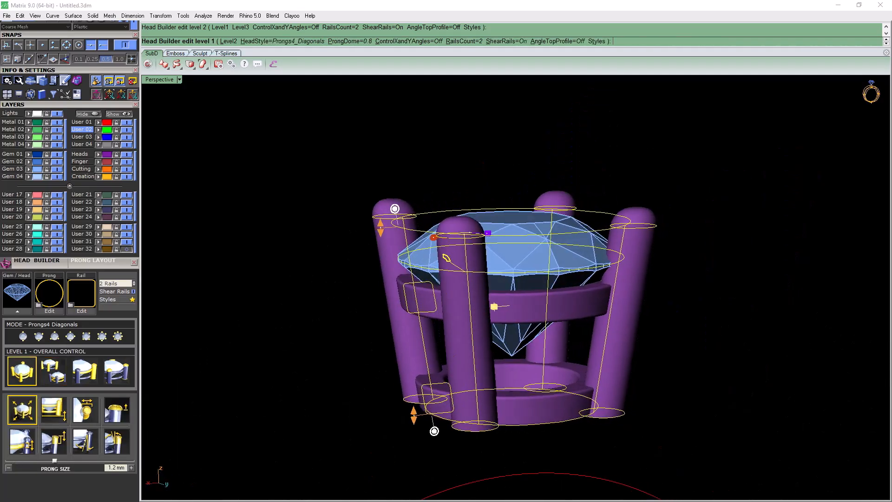
drag(380, 228, 378, 213)
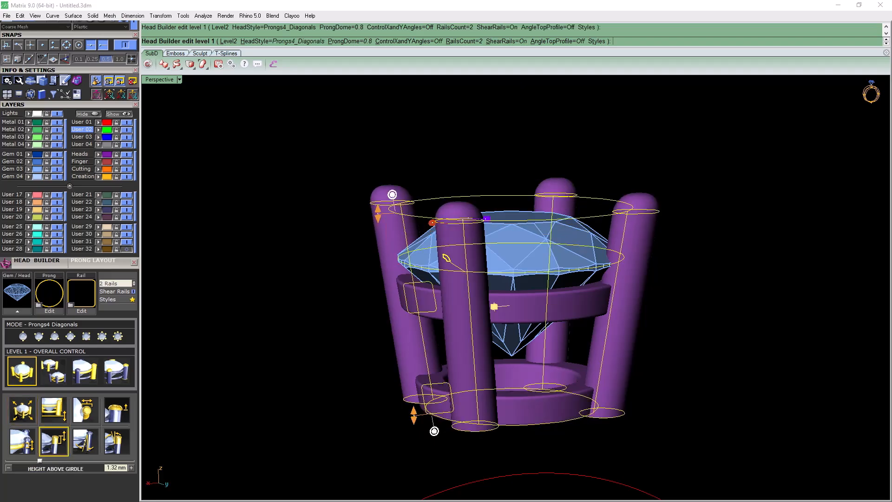
scroll(499, 260, up, 2)
scroll(500, 261, down, 4)
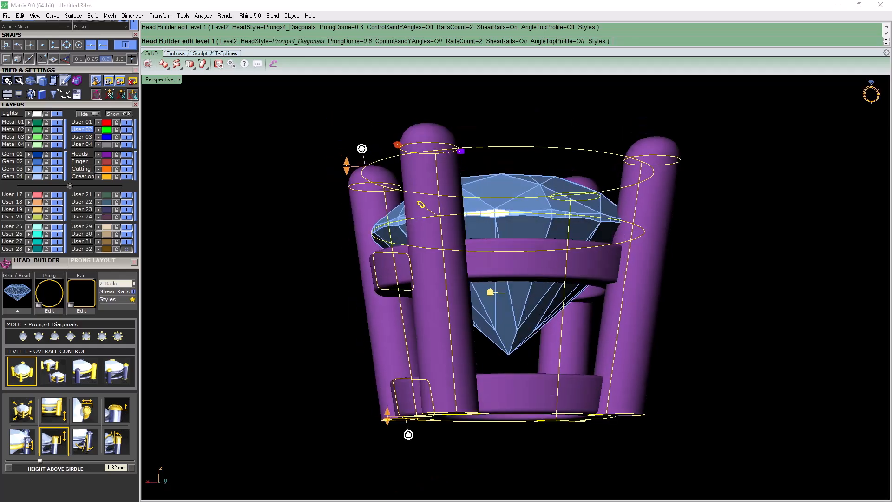
scroll(500, 260, down, 3)
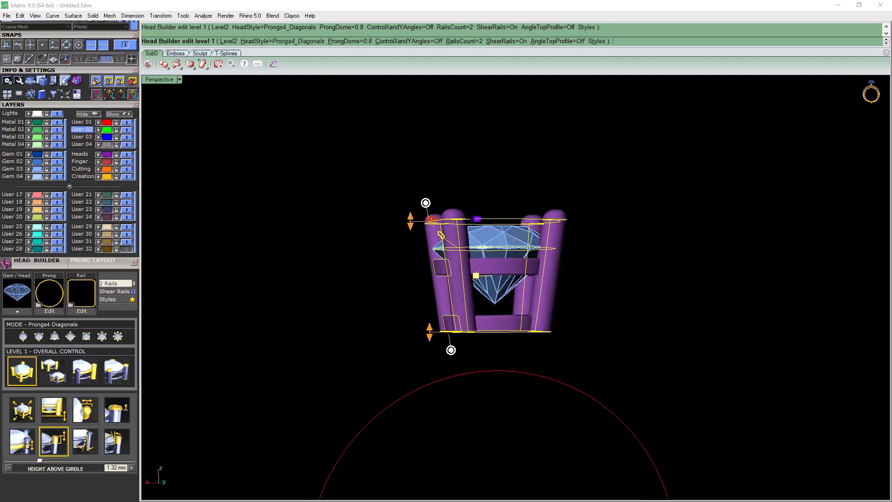
Taper the head inward to a Head Angle X of about 23 degrees and finish building the head
mouse_move(450, 349)
mouse_down()
mouse_move(464, 350)
mouse_move(445, 346)
mouse_up()
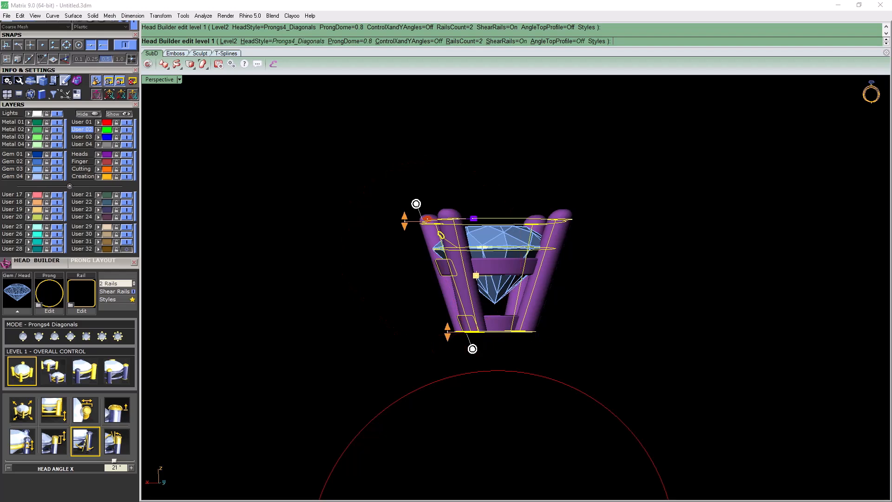
right_drag(445, 346, 448, 371)
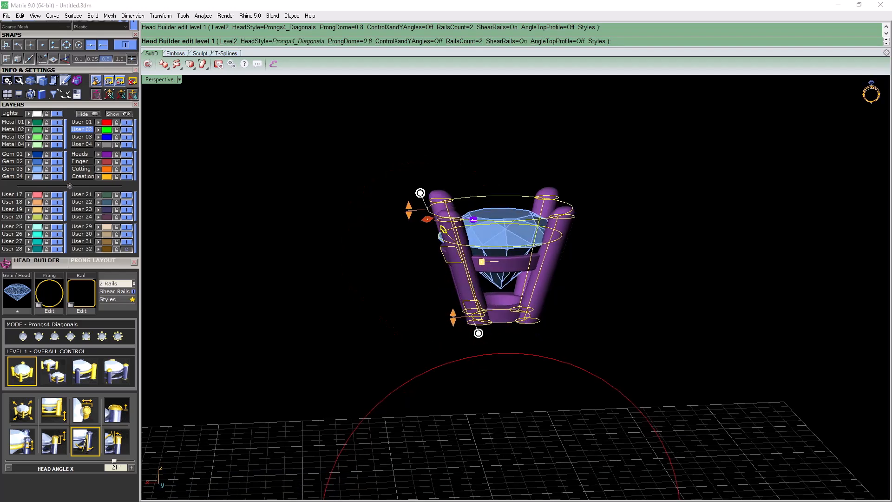
mouse_move(479, 333)
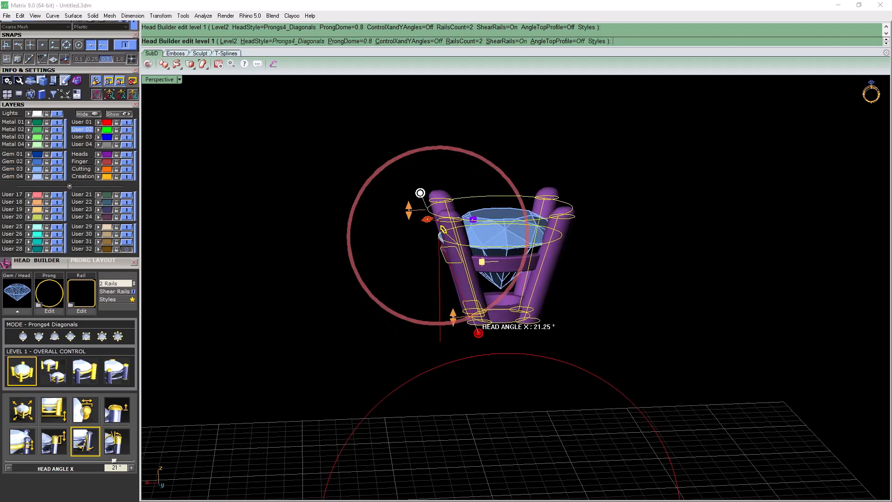
drag(478, 333, 481, 332)
key(Return)
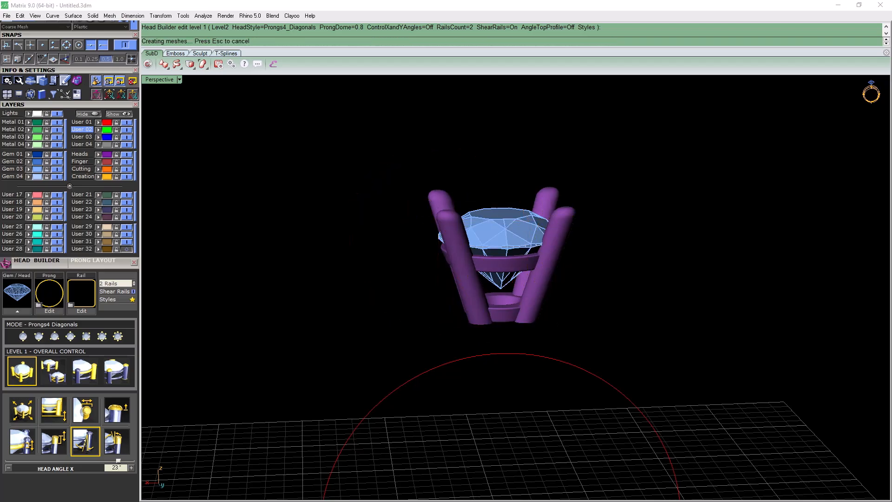
Select the finished head and ungroup its prongs and rails
right_drag(481, 333, 501, 323)
scroll(502, 323, up, 5)
click(502, 313)
scroll(501, 314, down, 4)
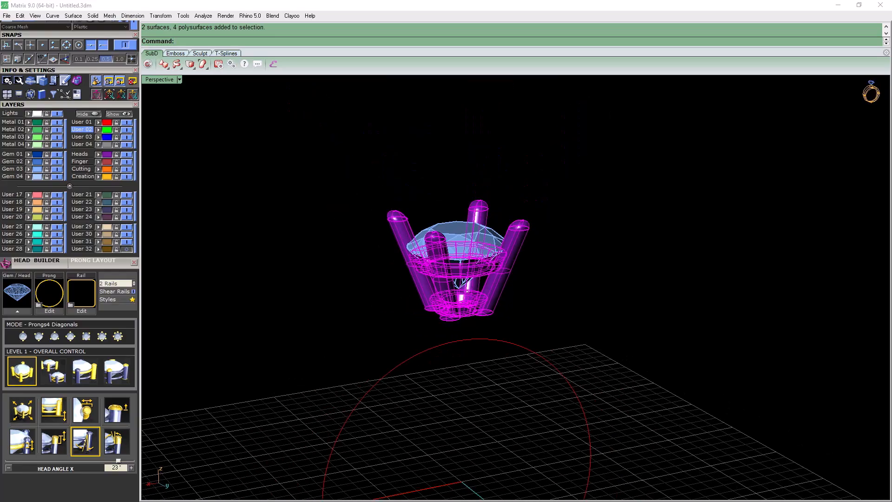
right_drag(501, 313, 547, 317)
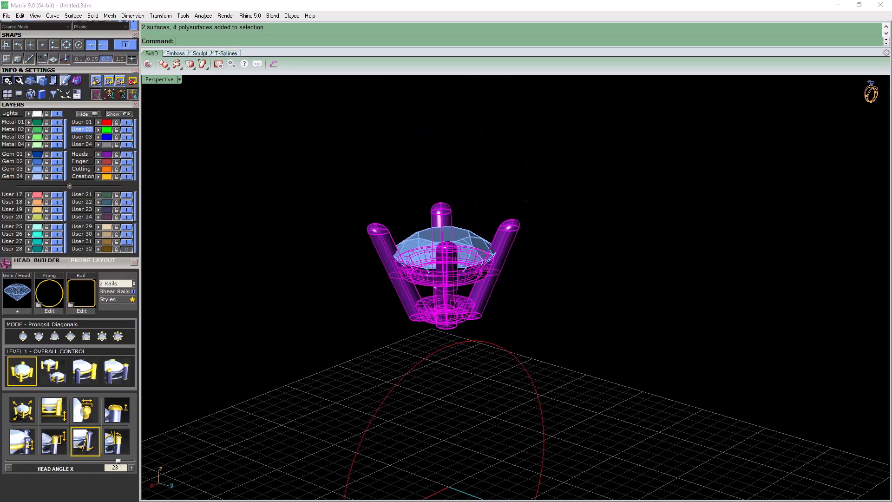
scroll(79, 273, up, 5)
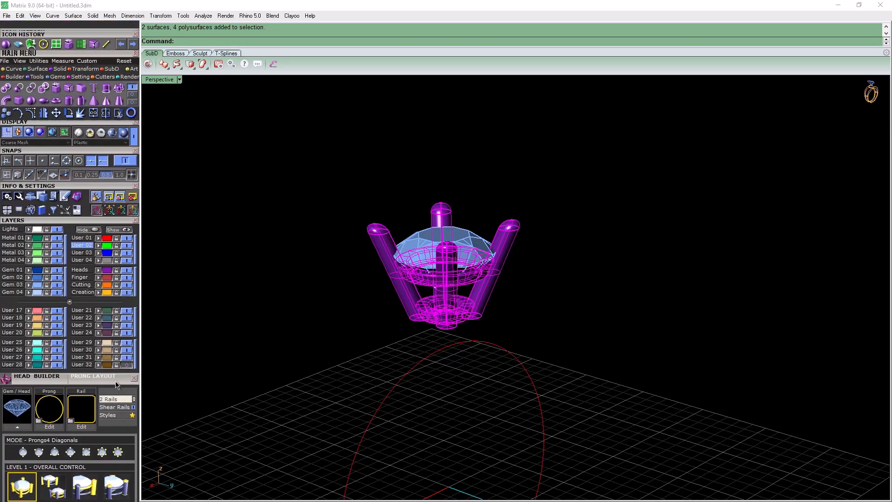
click(38, 61)
click(19, 99)
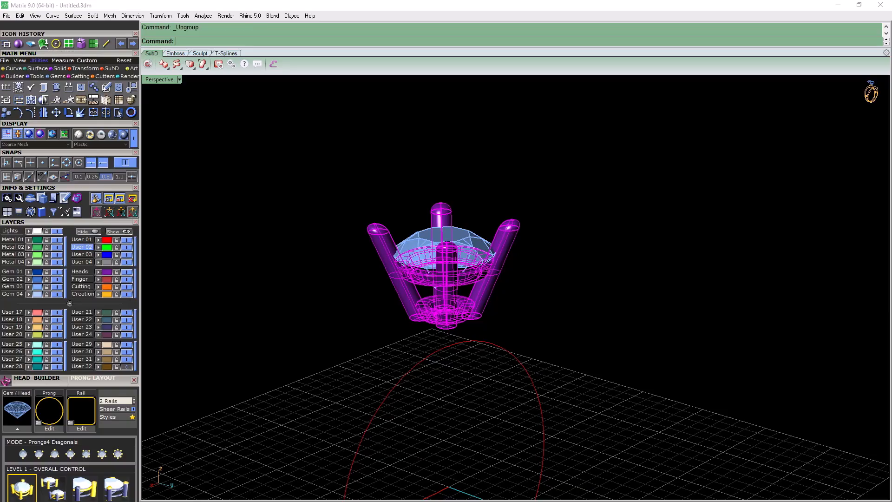
key(Escape)
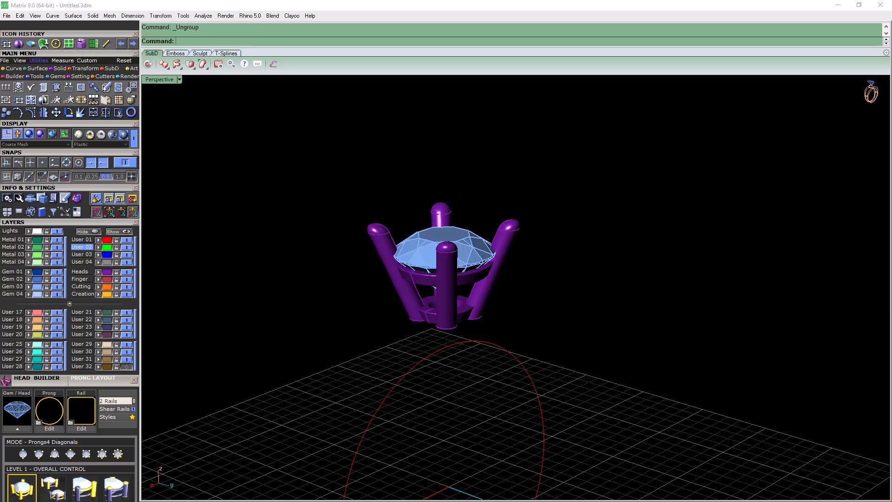
Assign all of the head's prongs and rails to the Metal 01 layer
click(446, 286)
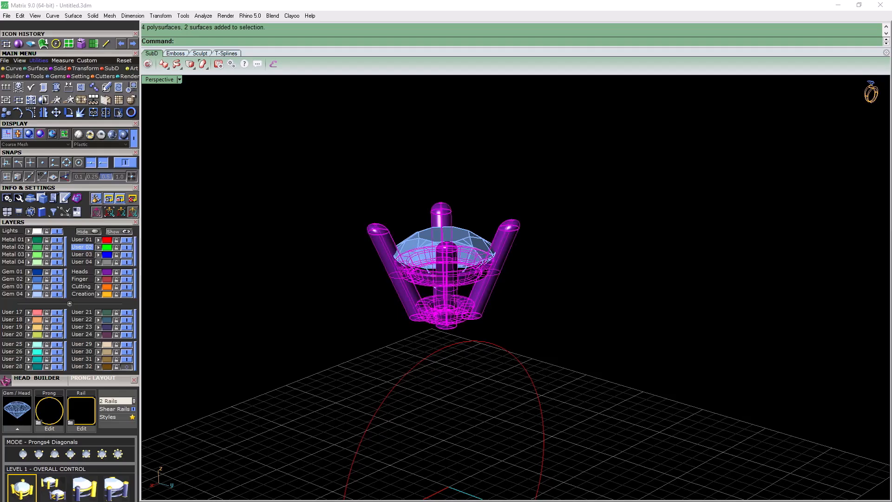
click(29, 240)
key(Escape)
right_drag(460, 399, 422, 355)
scroll(423, 355, up, 3)
Move the head's lower rail to the User 28 layer with that layer turned off
click(470, 305)
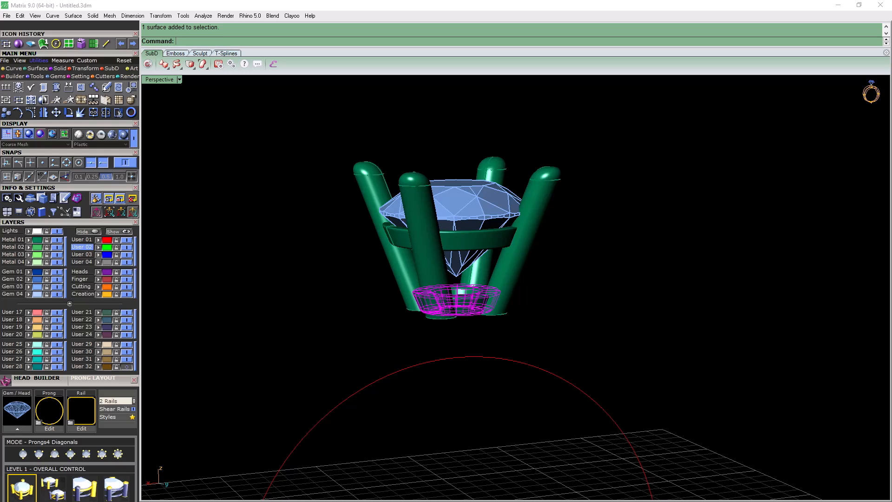
key(Delete)
right_drag(461, 291, 483, 284)
scroll(442, 265, down, 8)
right_drag(442, 265, 467, 251)
scroll(457, 242, up, 7)
scroll(450, 223, up, 2)
Move three of the four prongs to the User 28 layer, leaving one on Metal 01, and turn User 28 on
click(431, 220)
shift+click(575, 233)
shift+click(544, 267)
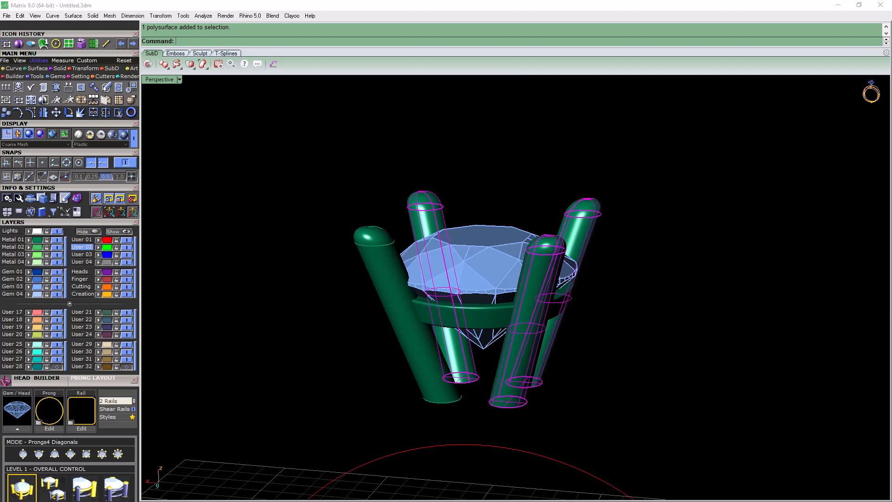
click(29, 366)
click(57, 366)
right_drag(325, 297, 310, 324)
key(Escape)
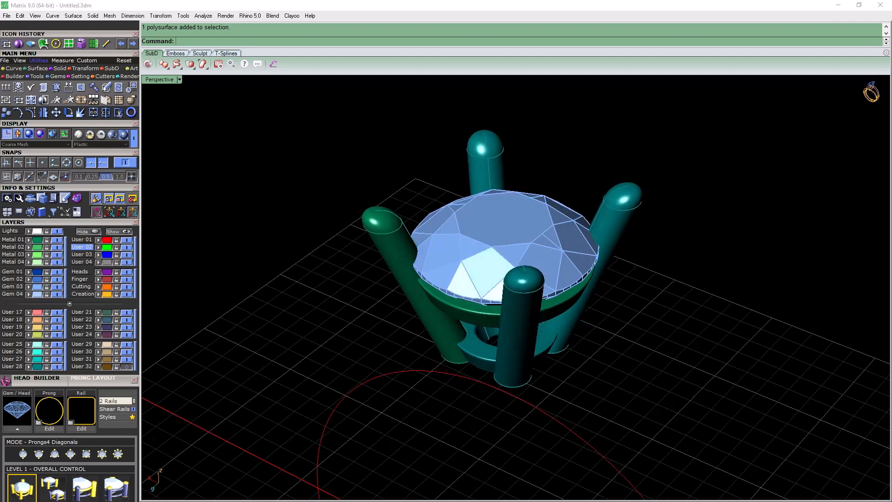
scroll(110, 129, up, 3)
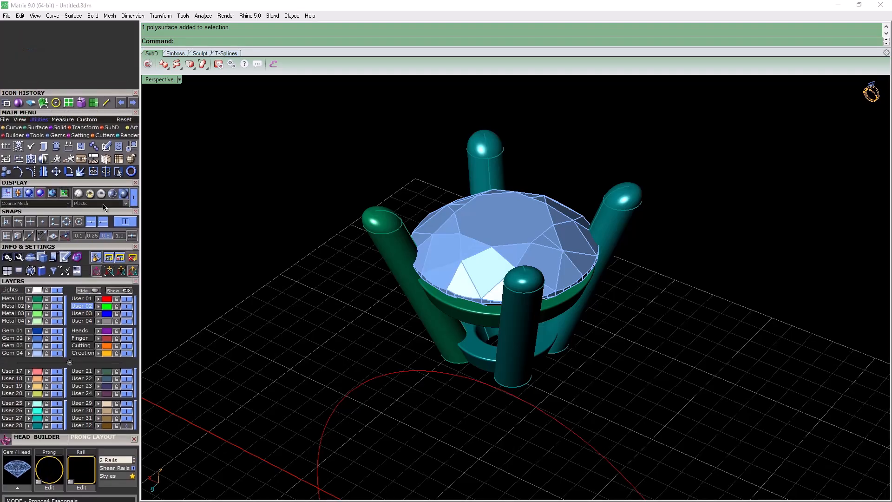
Draw a straight line between the tips of two diagonally opposite prongs
click(106, 102)
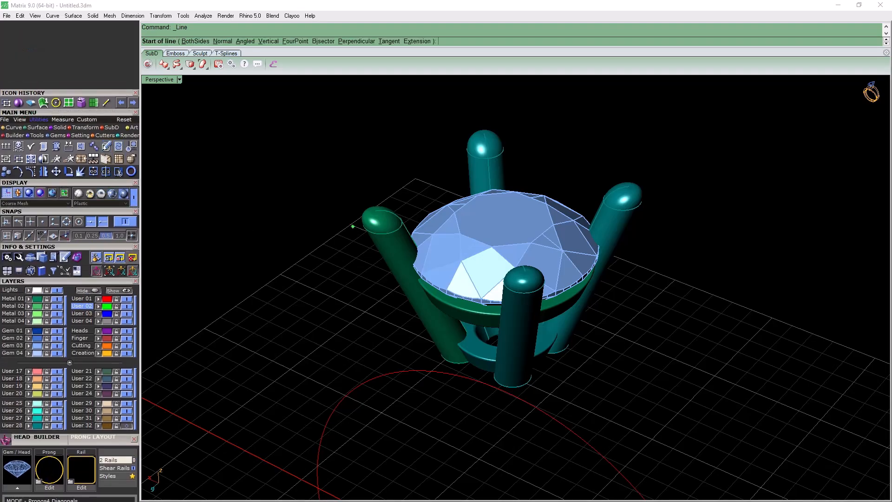
click(375, 211)
right_drag(592, 155, 600, 114)
click(614, 175)
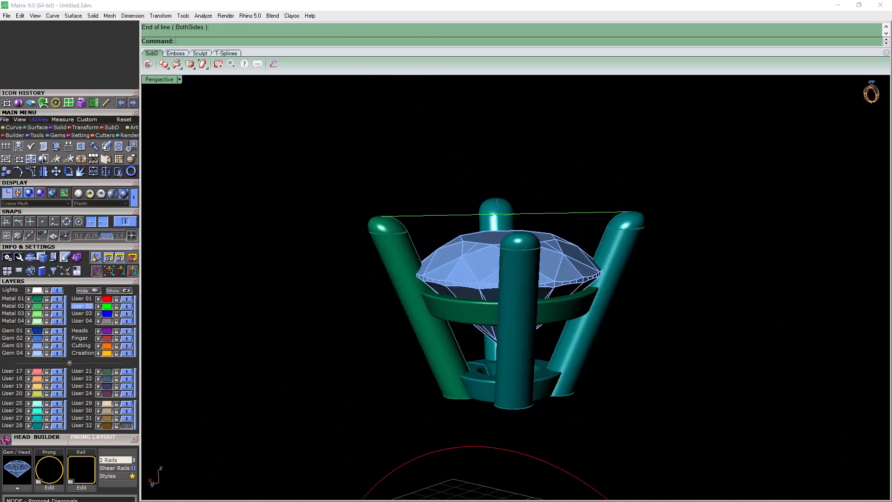
Turn off the User 28 layer so only one prong, the upper rail and the gem are shown
click(57, 426)
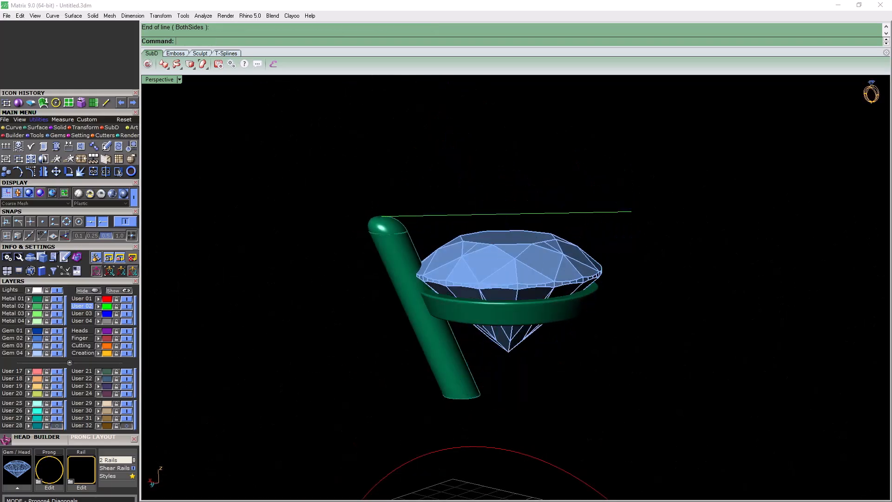
right_drag(279, 344, 337, 360)
right_drag(430, 291, 404, 257)
scroll(414, 259, down, 4)
scroll(414, 259, up, 4)
scroll(395, 279, down, 4)
scroll(404, 257, up, 6)
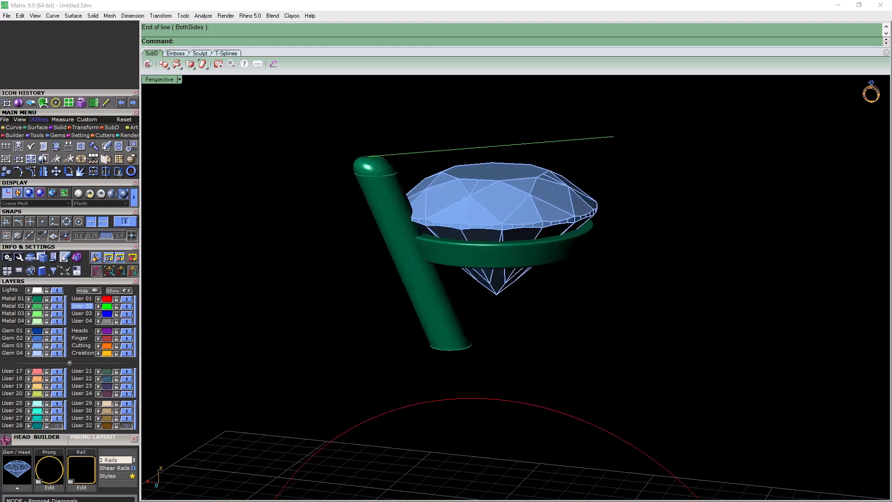
scroll(411, 205, down, 6)
right_drag(411, 205, 408, 244)
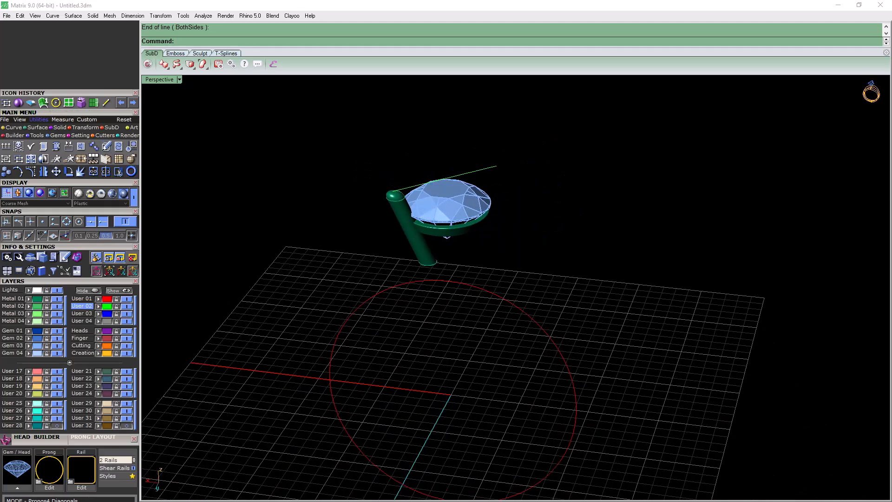
Create a rectangular plane on the User 04 layer, centred on the origin at 0 and lying inside the red circle
click(68, 102)
click(82, 321)
right_drag(407, 274, 390, 302)
right_drag(438, 384, 440, 370)
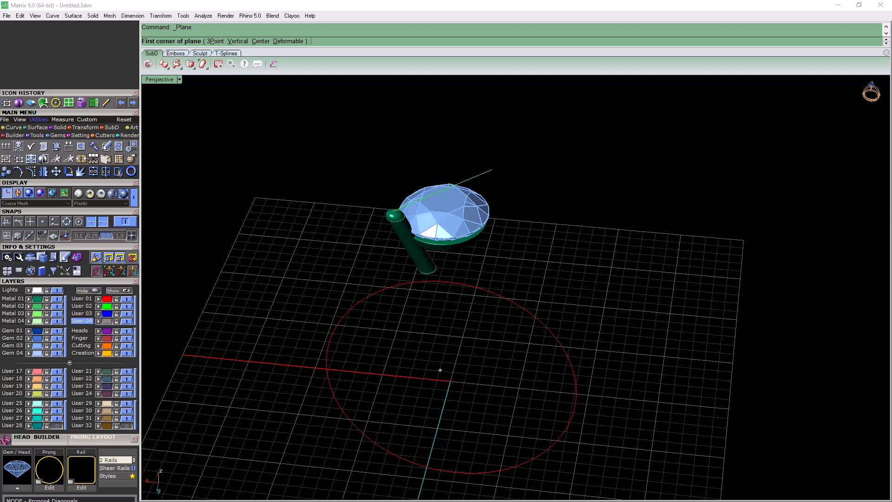
right_drag(356, 370, 433, 370)
text(c)
key(Return)
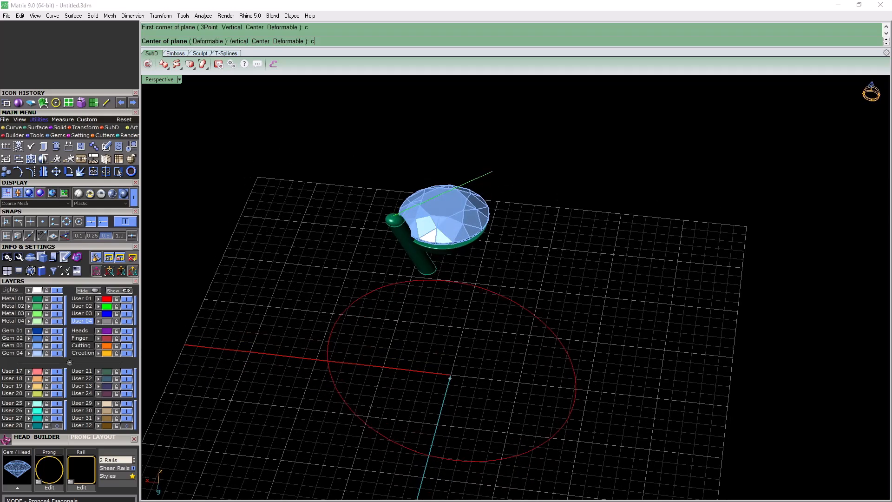
text(0)
key(Return)
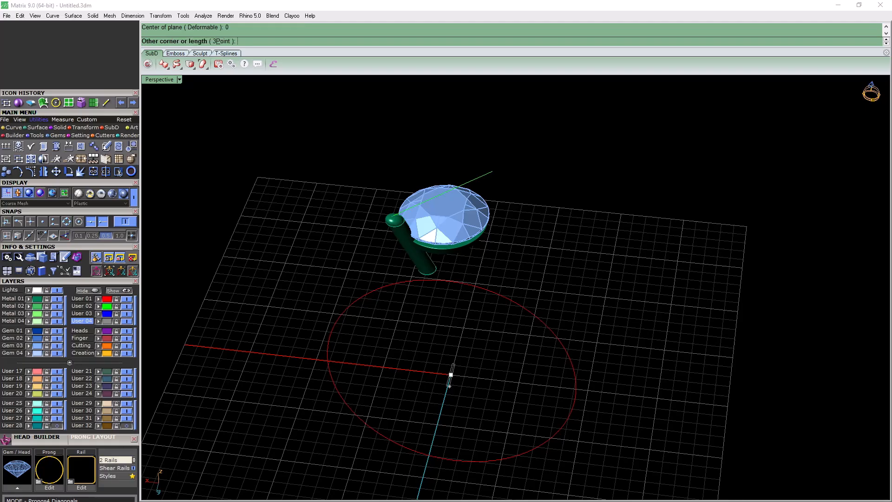
click(503, 348)
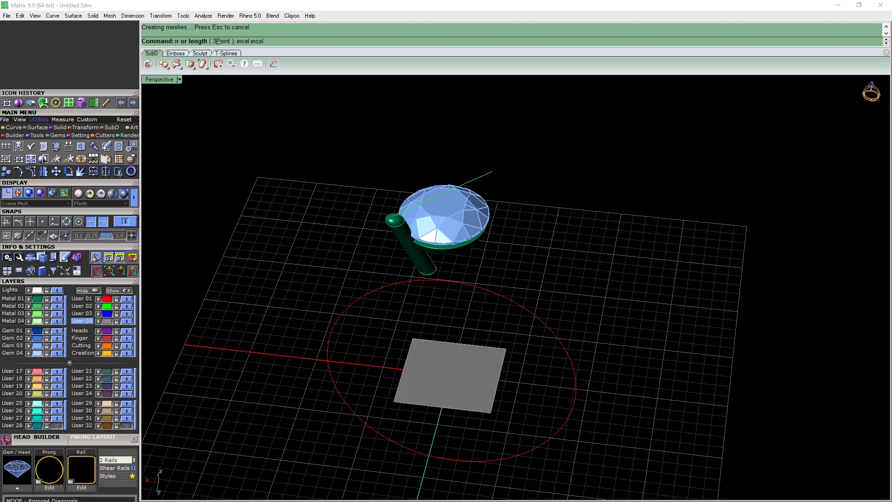
Raise the plane vertically with the gumball to between the gem's girdle and the upper rail
key(F4)
drag(448, 374, 445, 189)
scroll(446, 205, up, 12)
right_drag(446, 205, 403, 168)
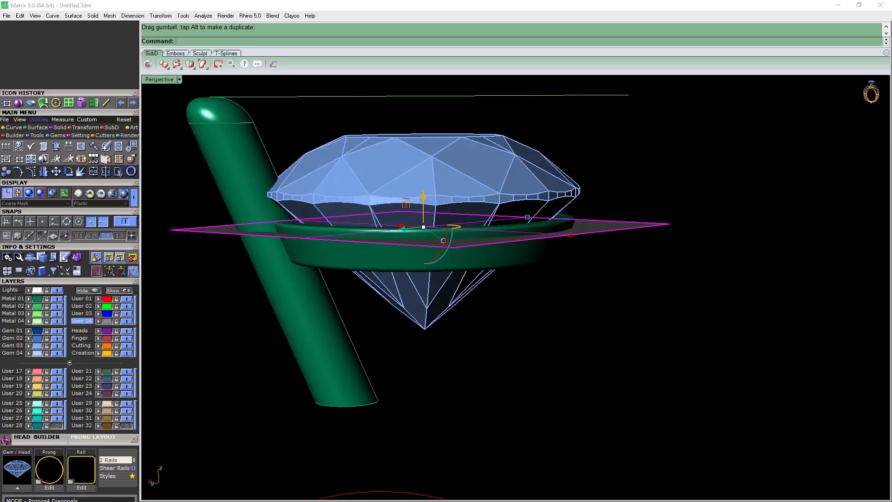
drag(423, 213, 423, 194)
scroll(480, 255, down, 9)
right_drag(480, 255, 478, 234)
click(385, 269)
scroll(385, 270, up, 4)
right_drag(385, 269, 333, 267)
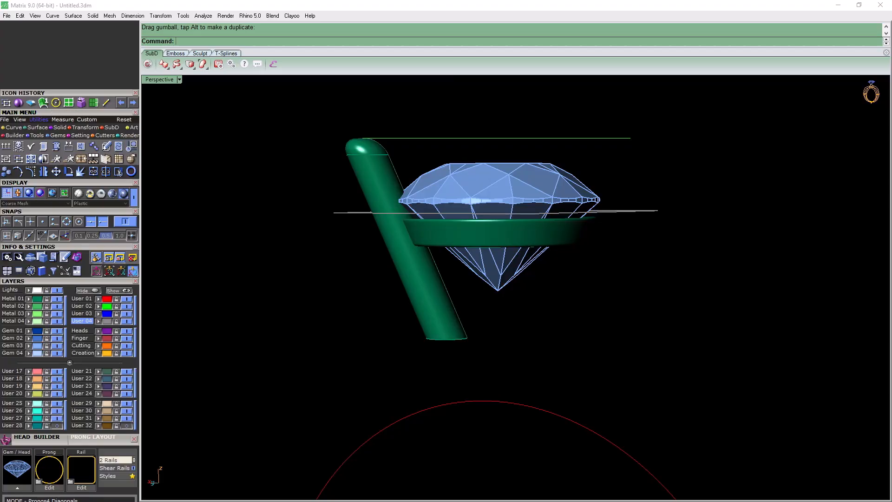
Extract the flat cap surface at the prong's lower end and delete it
click(59, 128)
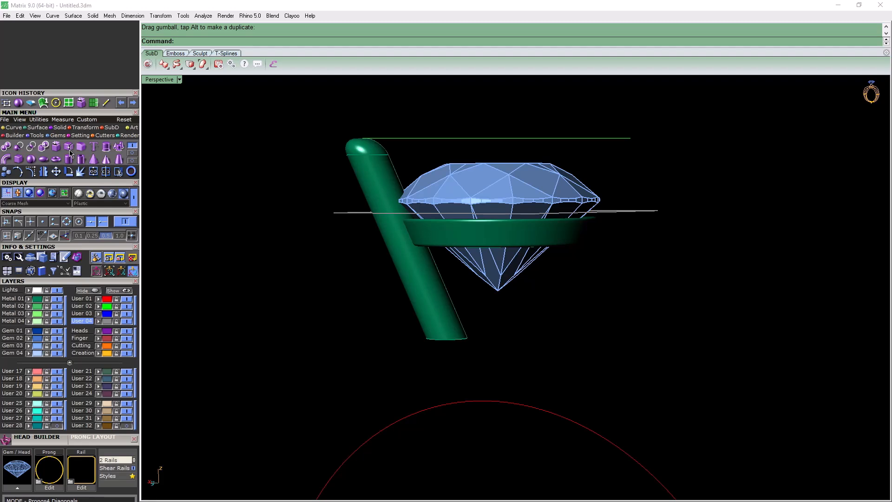
click(70, 151)
right_drag(464, 298, 467, 211)
click(426, 289)
key(Return)
click(446, 331)
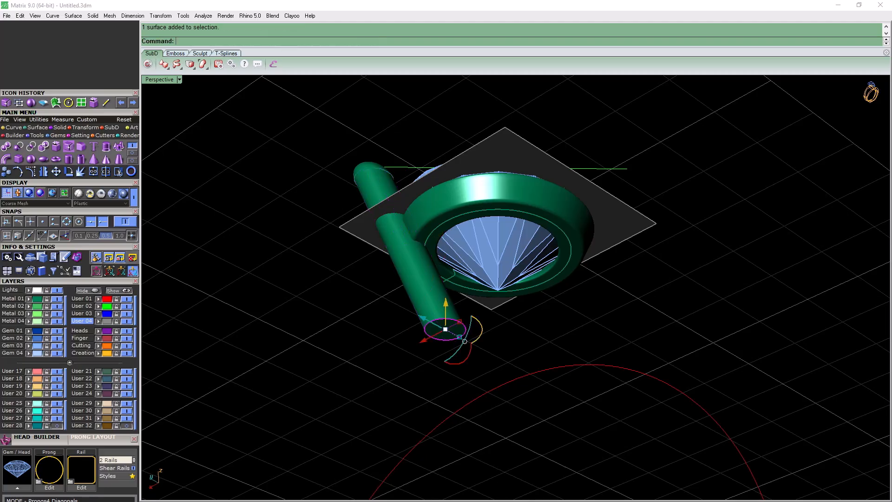
key(Delete)
scroll(443, 269, down, 7)
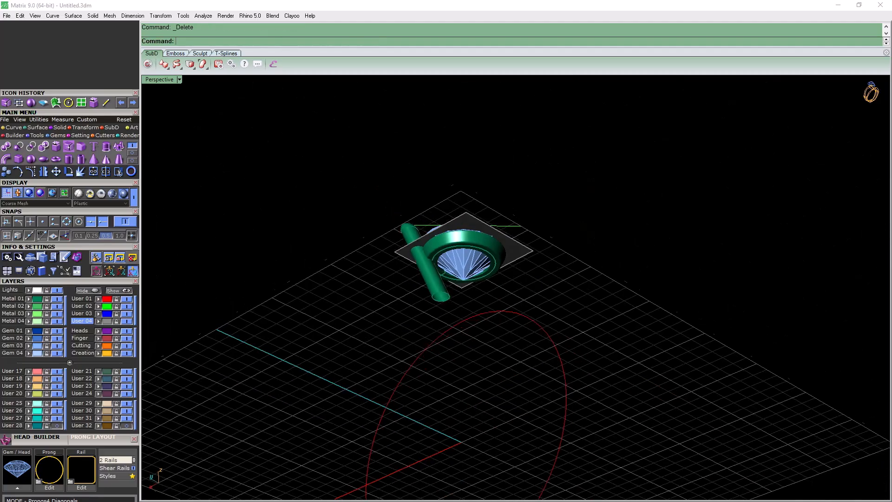
Extend the prong's open lower edge in a straight line with an extension factor of 3.5
right_drag(444, 269, 457, 350)
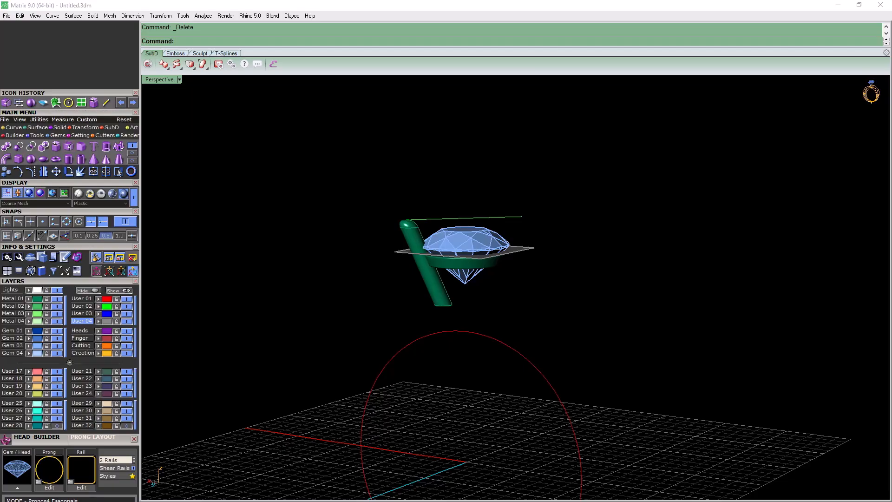
click(132, 153)
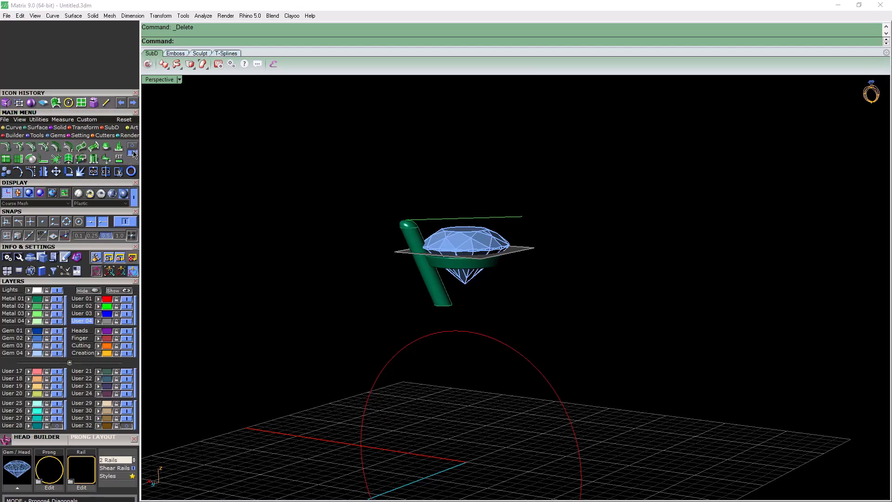
click(18, 162)
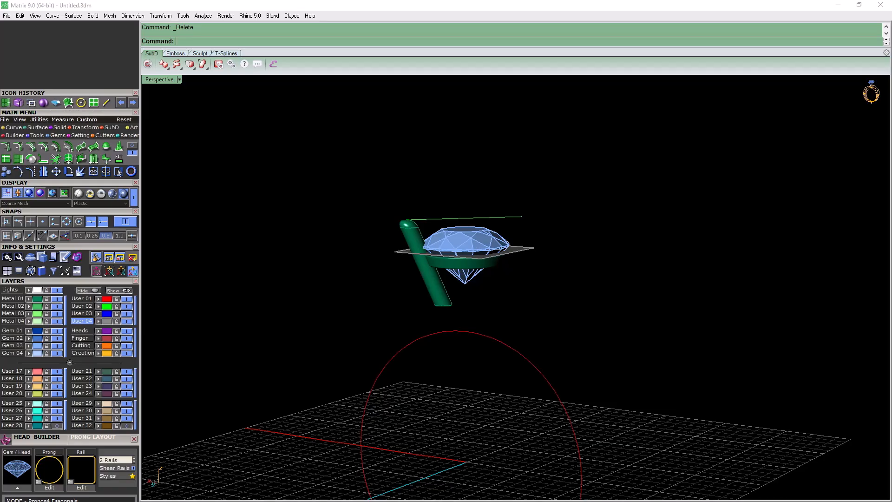
click(448, 304)
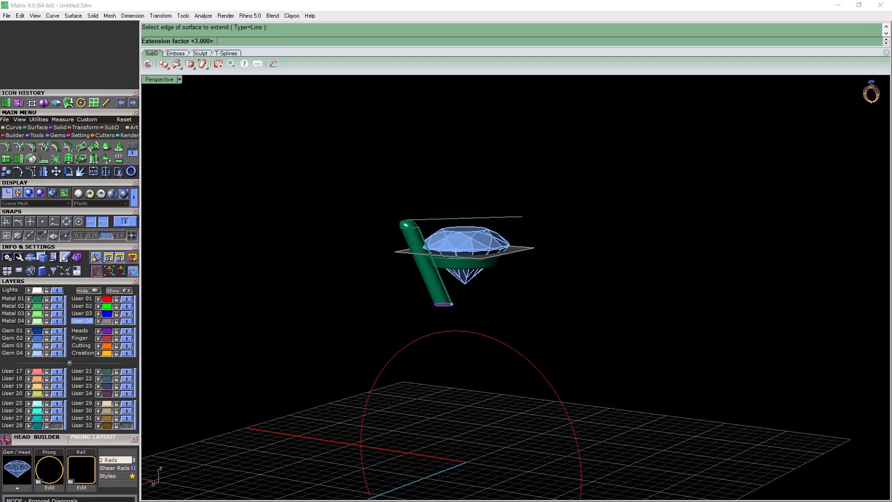
text(3.5)
key(Return)
Select the prong's rounded tip and extended shaft surfaces and join them
right_drag(452, 304, 403, 230)
scroll(403, 229, up, 15)
drag(504, 177, 453, 215)
drag(536, 169, 469, 210)
key(Escape)
drag(306, 212, 544, 97)
drag(288, 233, 541, 102)
key(Escape)
drag(533, 179, 465, 221)
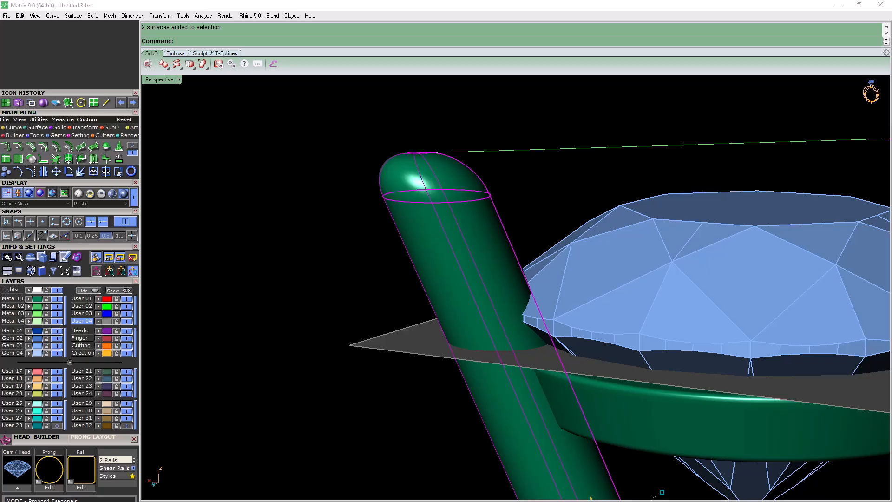
click(94, 171)
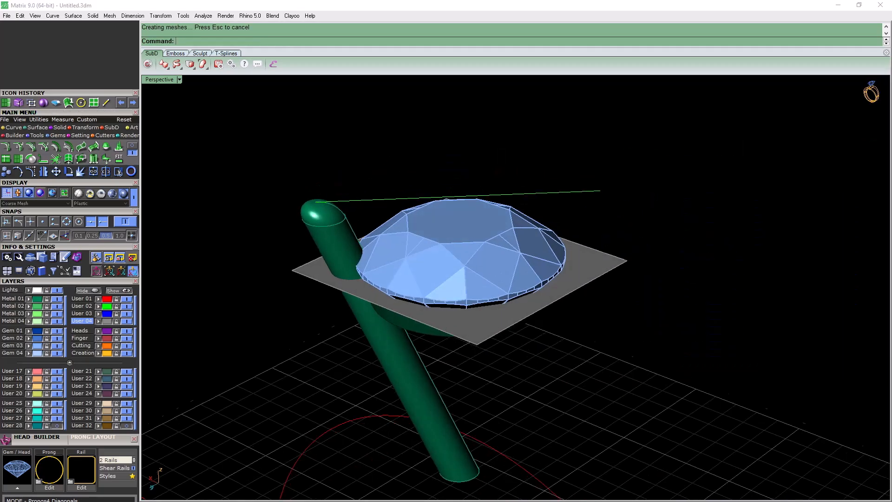
Split the prong with the grey plane, turn off the gumball and select the prong's upper part
click(106, 171)
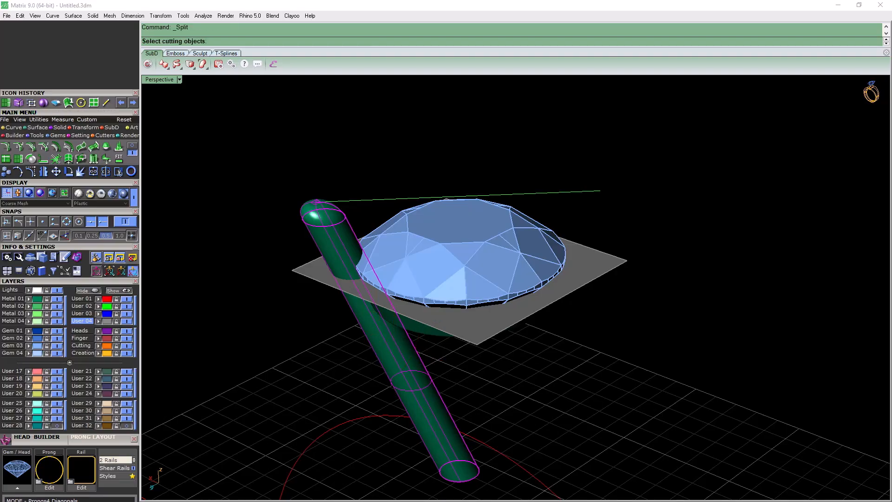
click(464, 323)
key(Return)
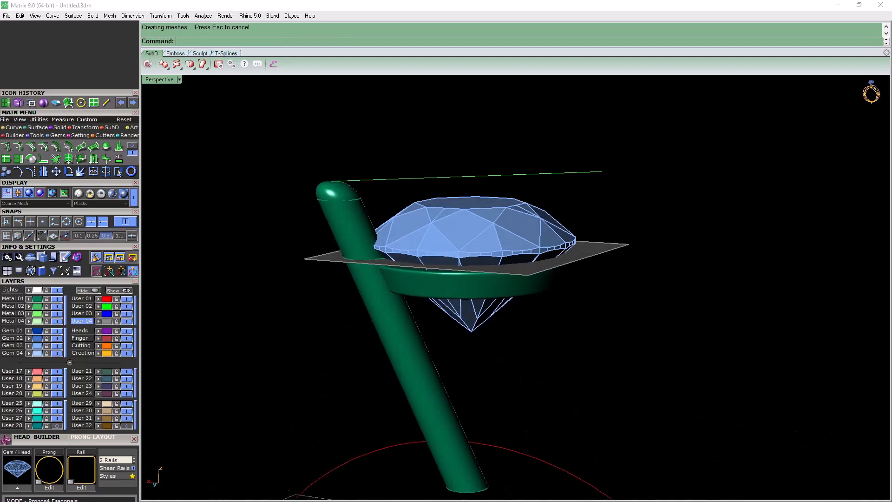
scroll(344, 228, up, 4)
click(346, 225)
right_drag(346, 225, 284, 290)
click(133, 271)
right_drag(400, 297, 430, 246)
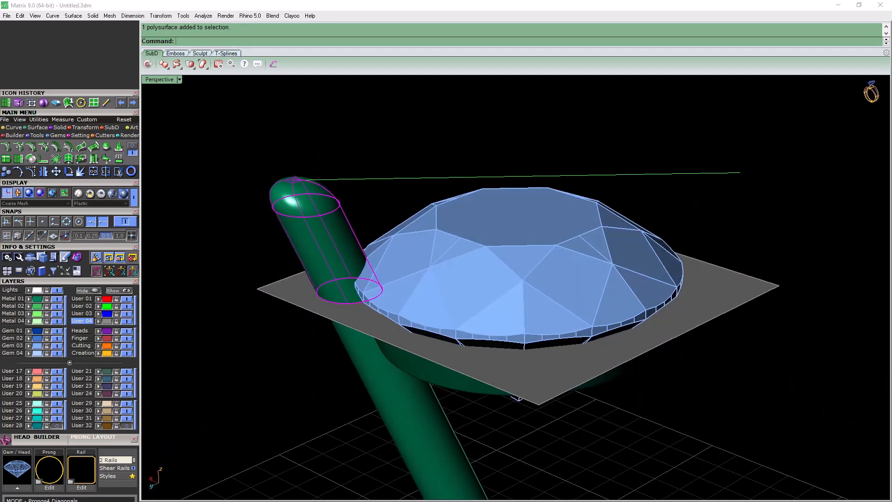
Start a Cage Edit on the prong's upper part, using a bounding box in World coordinates as the control object
click(83, 128)
click(119, 159)
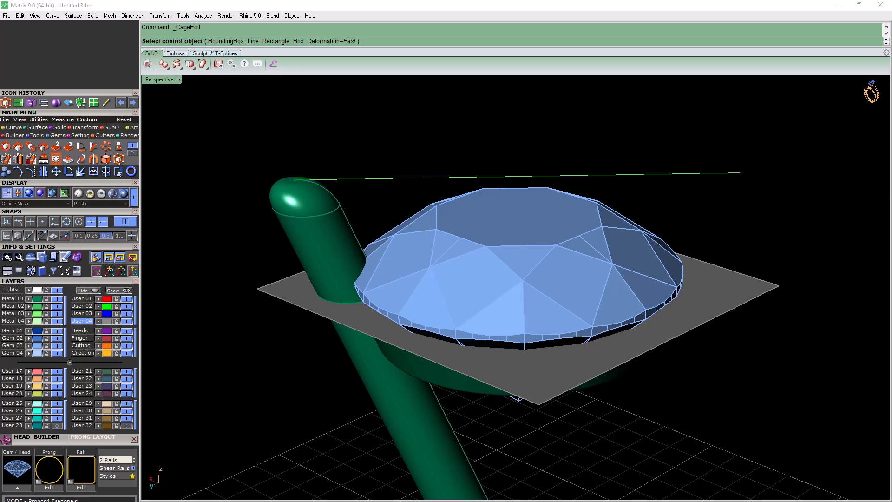
mouse_move(515, 288)
right_down()
mouse_move(511, 241)
mouse_move(510, 288)
right_up()
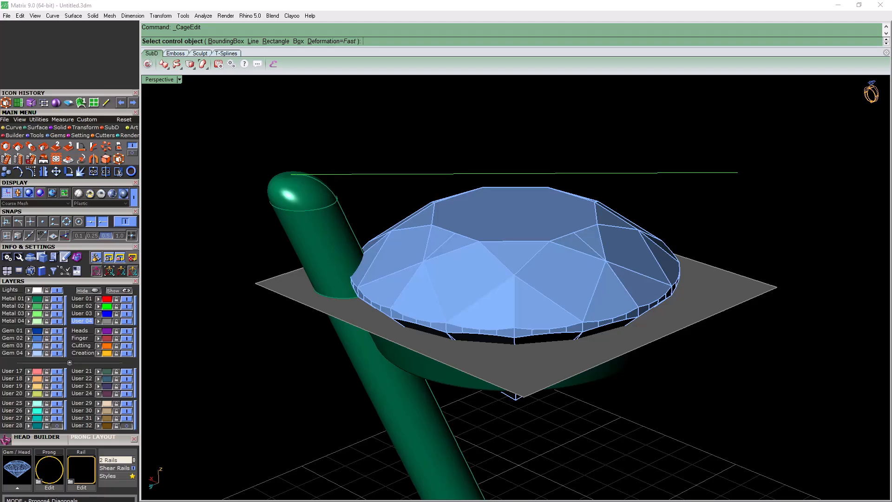
right_drag(515, 288, 528, 241)
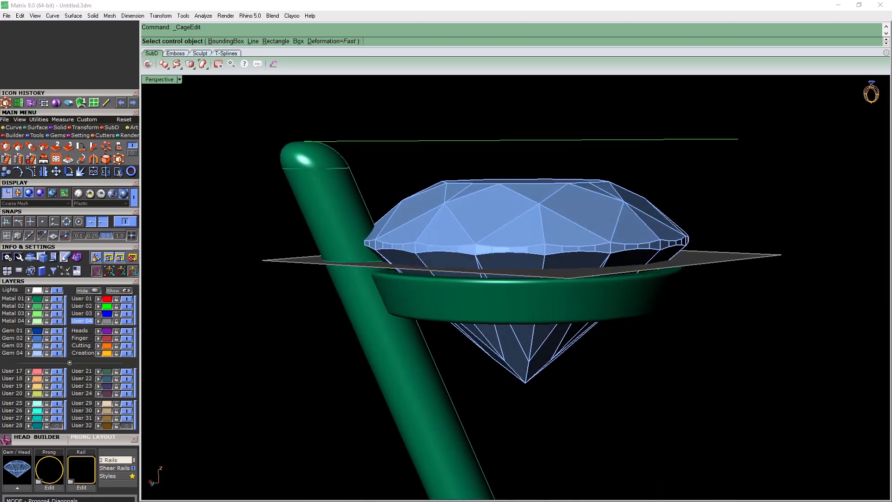
right_drag(529, 242, 525, 310)
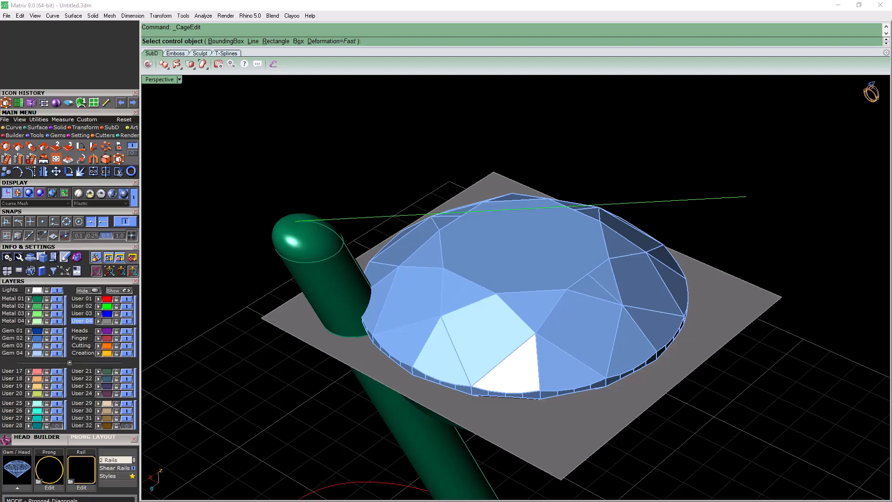
right_drag(525, 311, 533, 265)
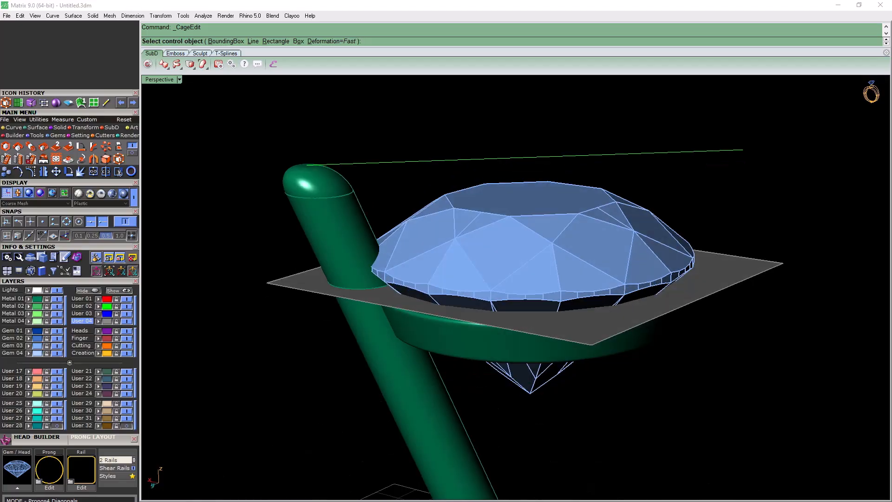
text(b)
key(Return)
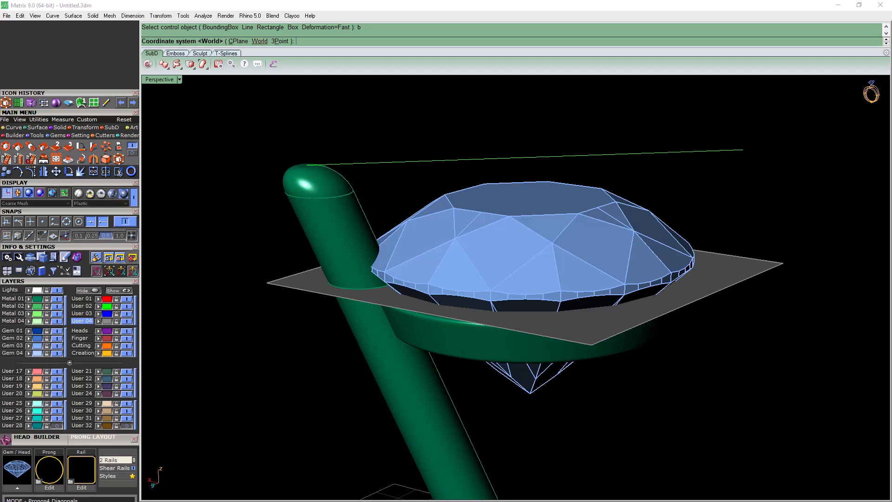
text(w)
key(Return)
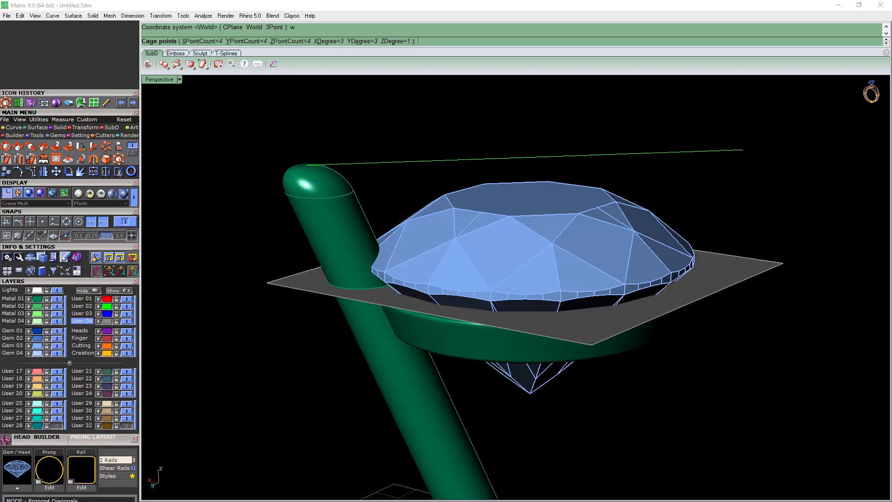
Set the cage's Z point count to 2 and create it with the Global edit region
text(z)
key(Return)
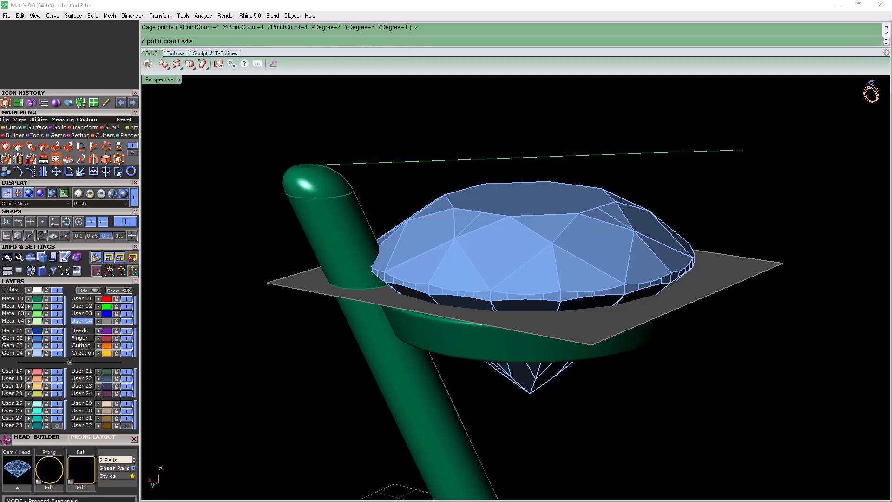
text(2)
key(Return)
key(Return)
key(Return)
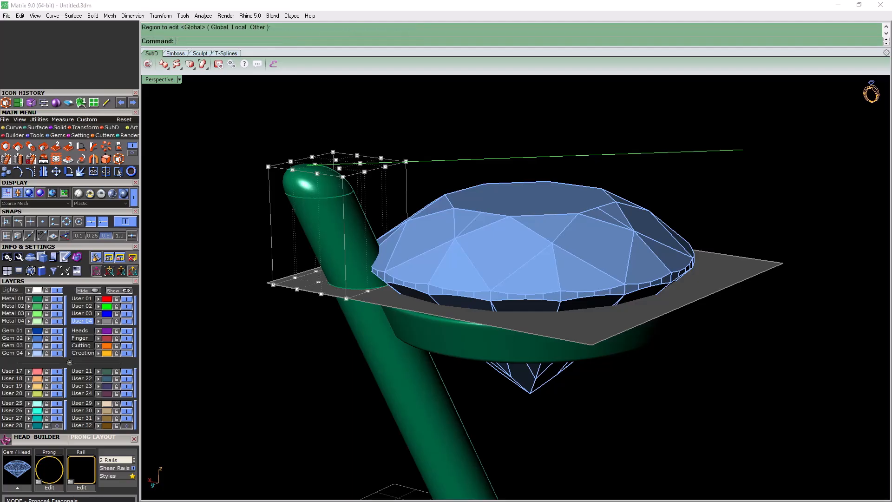
Select the cage's 16 upper points and scale them down about the prong's tip
right_drag(515, 288, 493, 251)
drag(226, 116, 422, 160)
right_drag(424, 168, 469, 264)
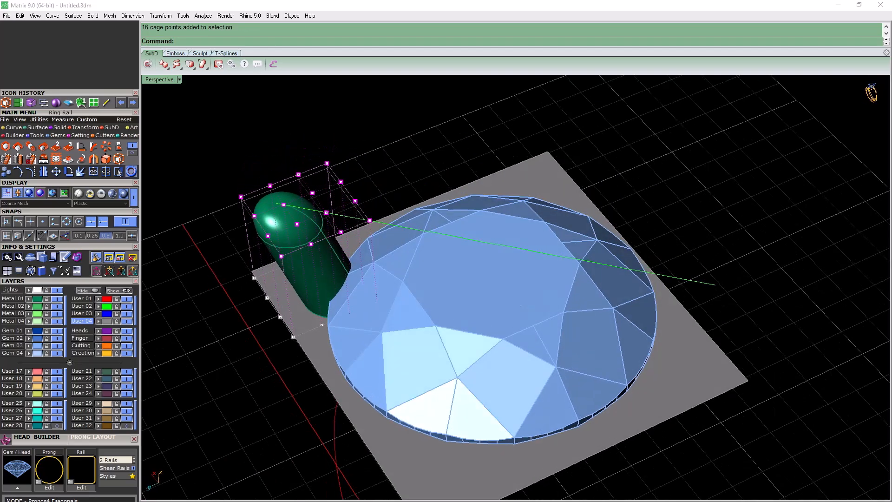
click(6, 146)
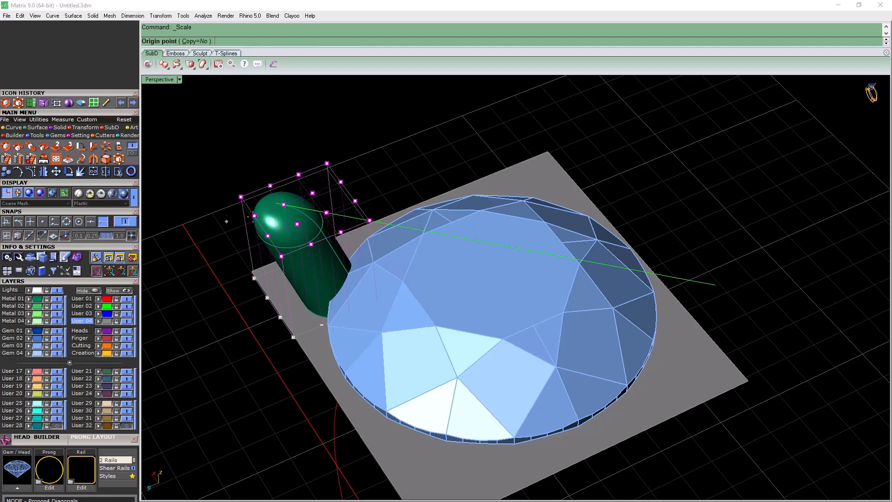
click(277, 203)
right_drag(446, 147, 408, 160)
click(617, 103)
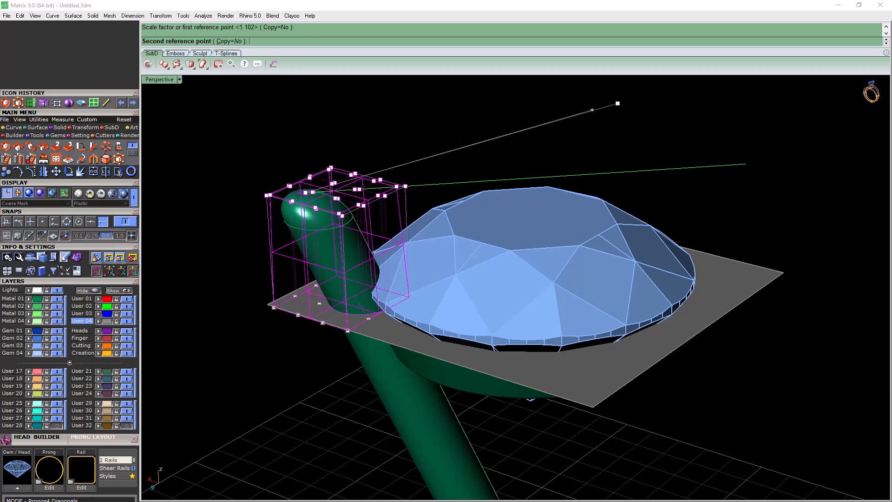
click(470, 131)
right_drag(469, 135, 448, 153)
Inspect the dimple on the prong's tip and undo the scaling of the cage points
key(Return)
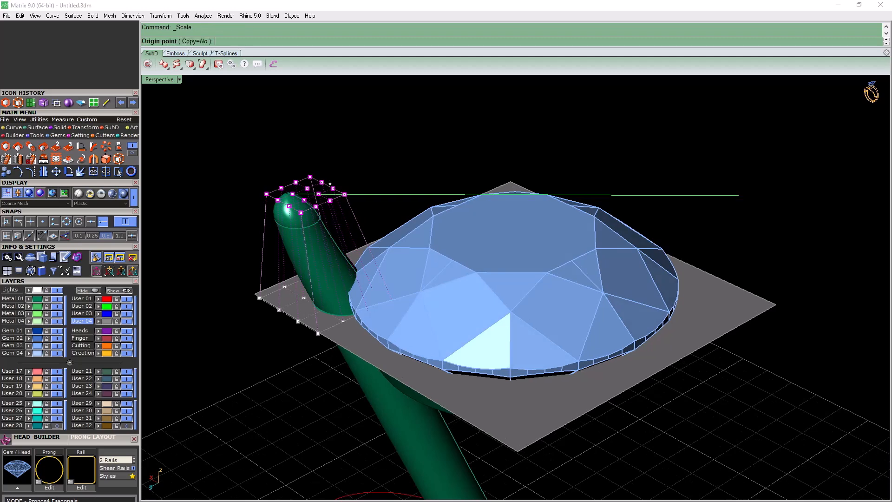
scroll(292, 200, up, 6)
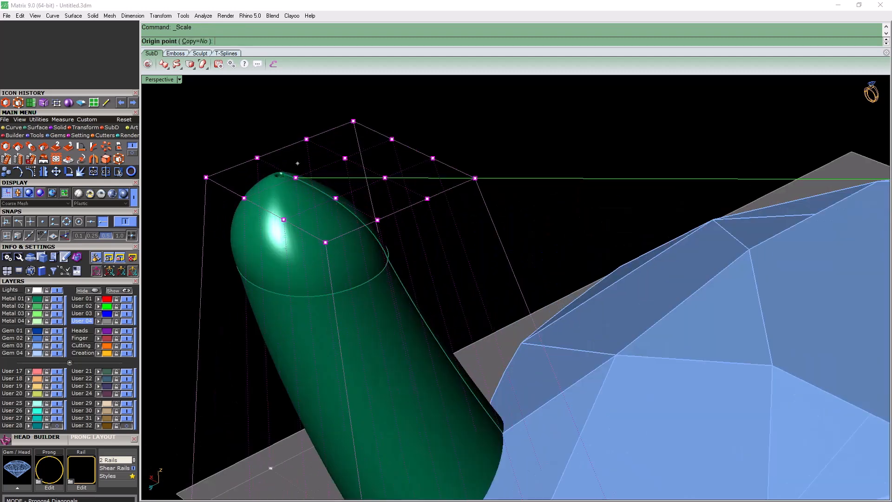
scroll(280, 176, up, 5)
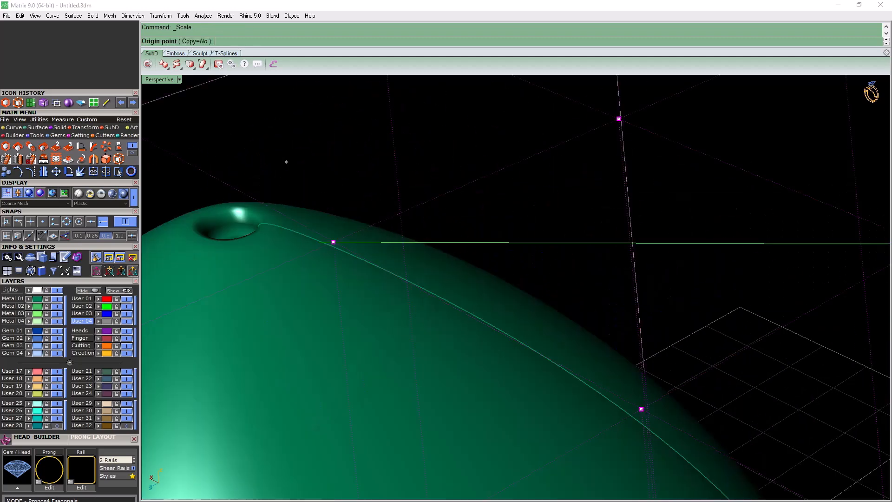
scroll(281, 182, down, 4)
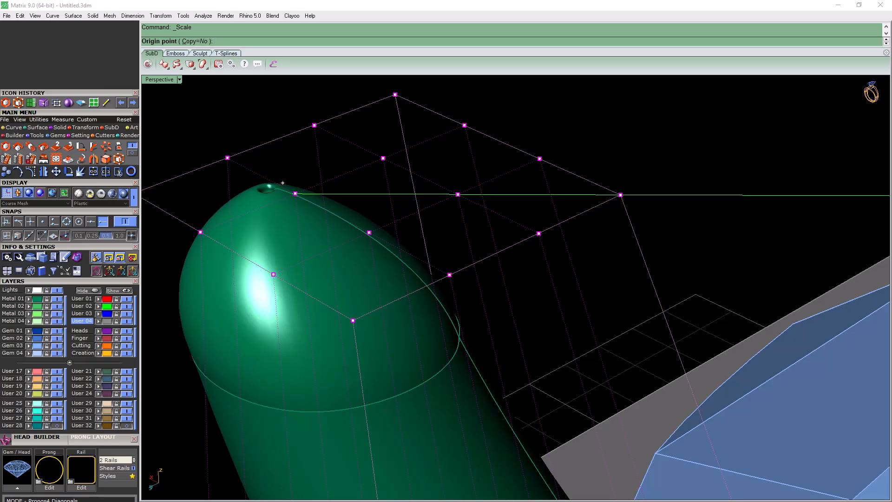
key(ctrl+z)
scroll(282, 183, down, 5)
scroll(282, 183, up, 2)
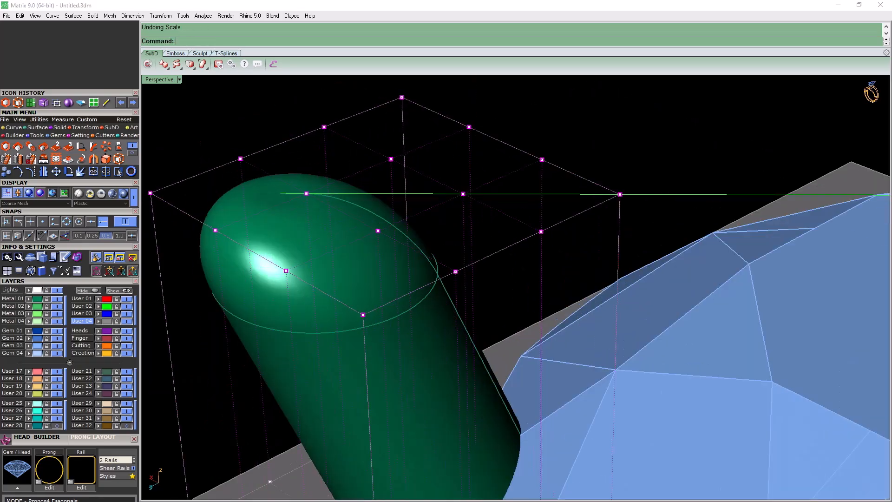
Scale the cage's upper points down to about 0.7 from a new origin on the prong's rounded tip
key(Return)
scroll(280, 193, up, 4)
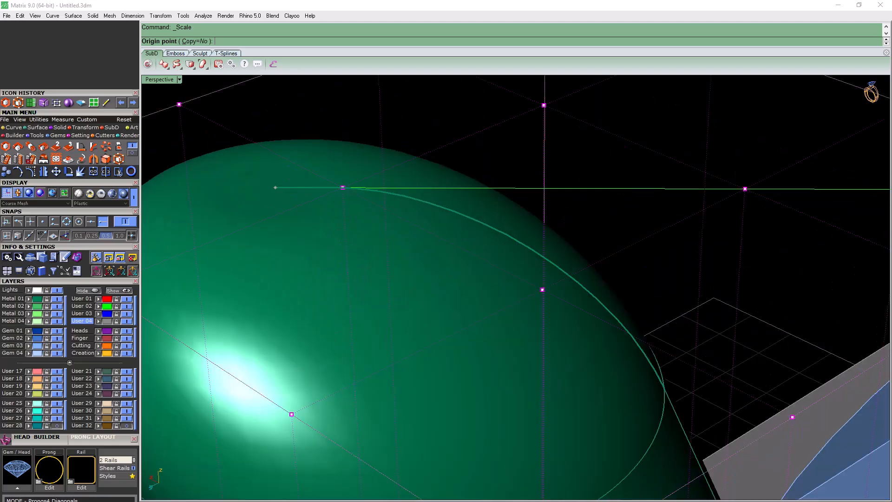
scroll(275, 186, down, 3)
scroll(389, 279, down, 5)
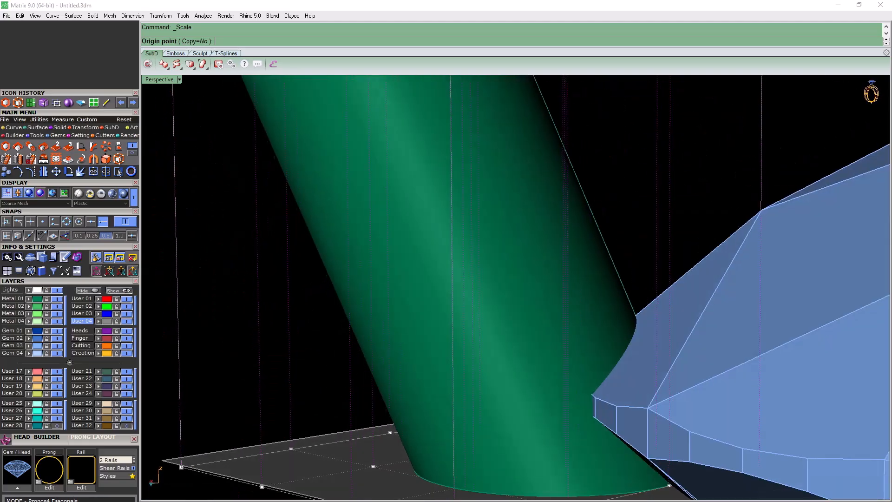
scroll(344, 126, up, 6)
click(342, 149)
scroll(270, 164, down, 4)
scroll(283, 163, down, 7)
right_drag(383, 153, 432, 186)
click(513, 148)
click(459, 157)
Check the top of the prong's tip closely and undo the last scaling
scroll(294, 218, up, 6)
scroll(242, 209, up, 4)
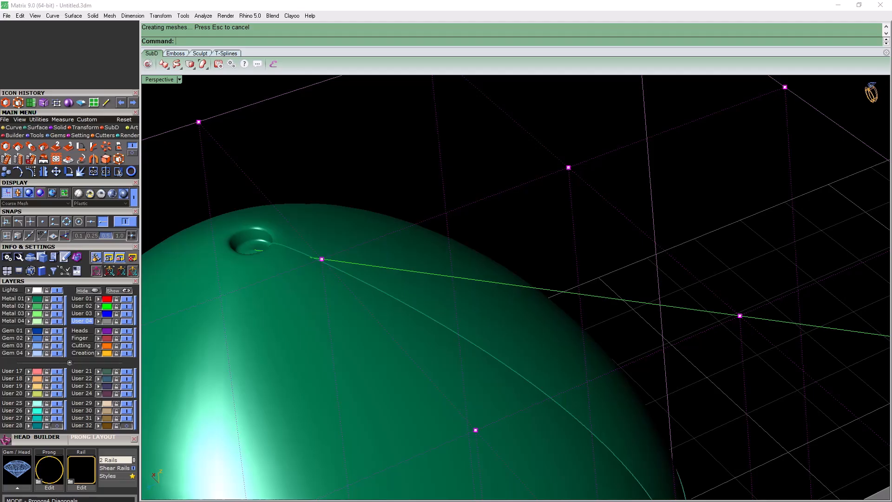
key(ctrl+z)
scroll(348, 272, down, 8)
right_drag(348, 272, 393, 271)
Scale the cage's upper points down, using the green line's end on the prong's tip as the origin
key(Return)
click(352, 273)
scroll(275, 255, down, 5)
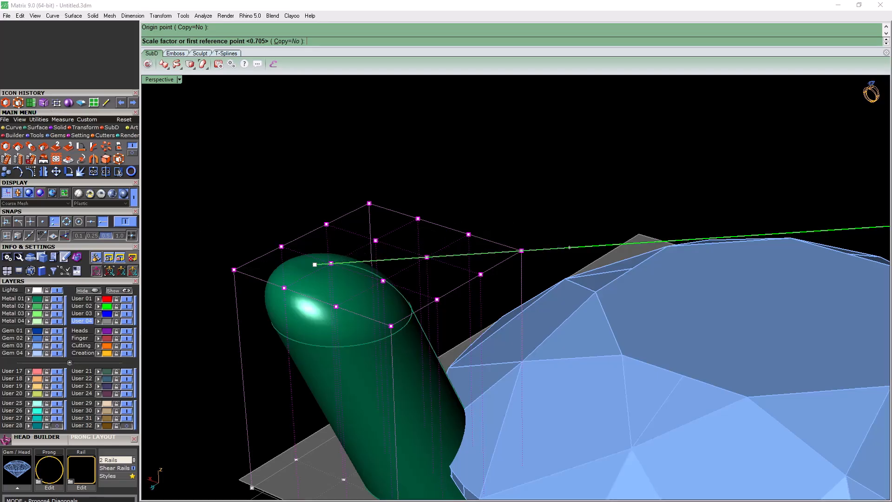
click(587, 246)
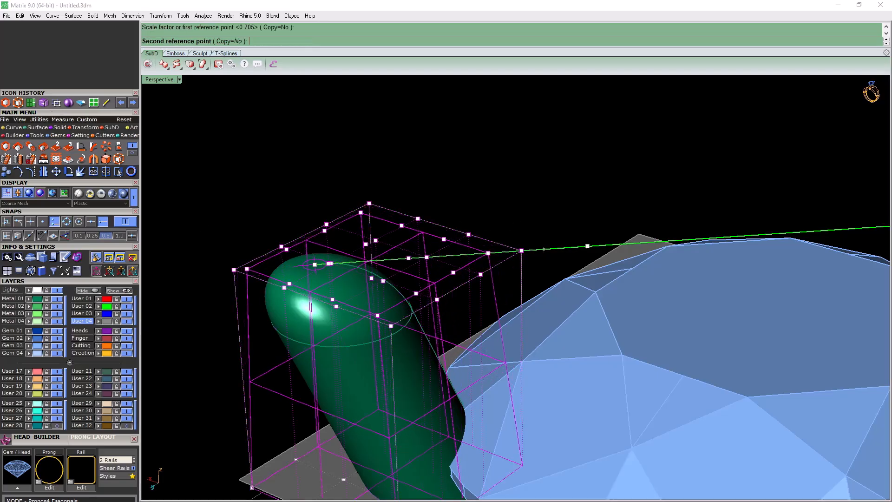
click(545, 247)
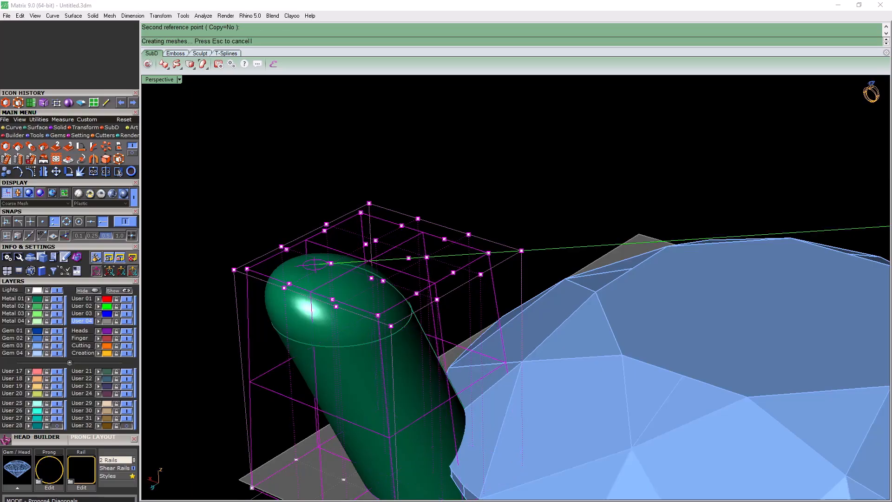
Examine the tapered tip from several angles and undo the scaling made from the green line's end
scroll(320, 263, up, 6)
scroll(297, 265, up, 4)
scroll(371, 253, down, 4)
right_drag(371, 253, 361, 226)
scroll(327, 357, up, 10)
scroll(390, 285, down, 10)
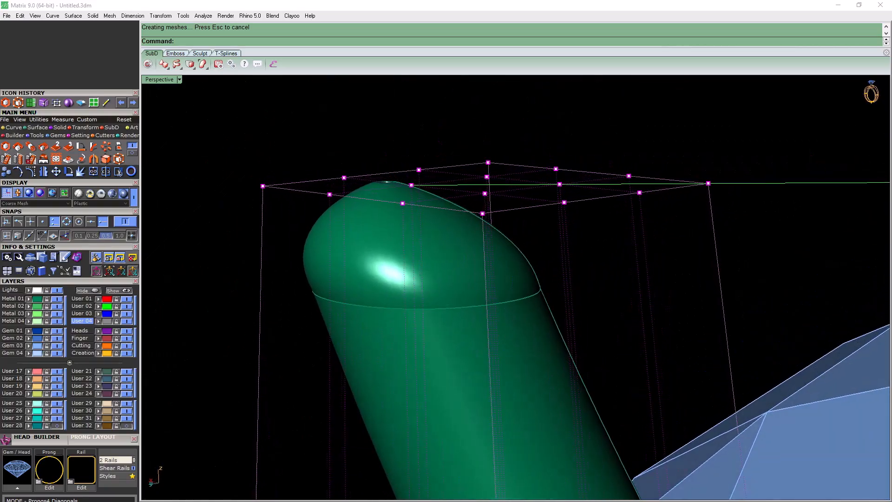
key(ctrl+z)
right_drag(465, 302, 538, 303)
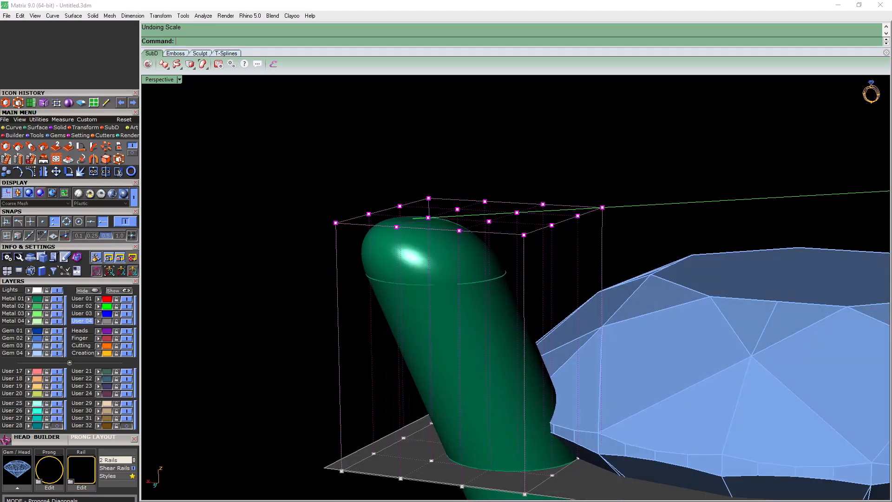
Delete the control cage around the prong's upper part
click(524, 315)
right_drag(524, 306, 482, 313)
key(Delete)
scroll(507, 263, down, 2)
scroll(470, 267, up, 1)
Inspect the prong's restored rounded tip and select the prong's upper part
click(471, 279)
right_drag(471, 281, 449, 377)
scroll(410, 245, up, 5)
scroll(411, 239, up, 2)
scroll(411, 239, down, 7)
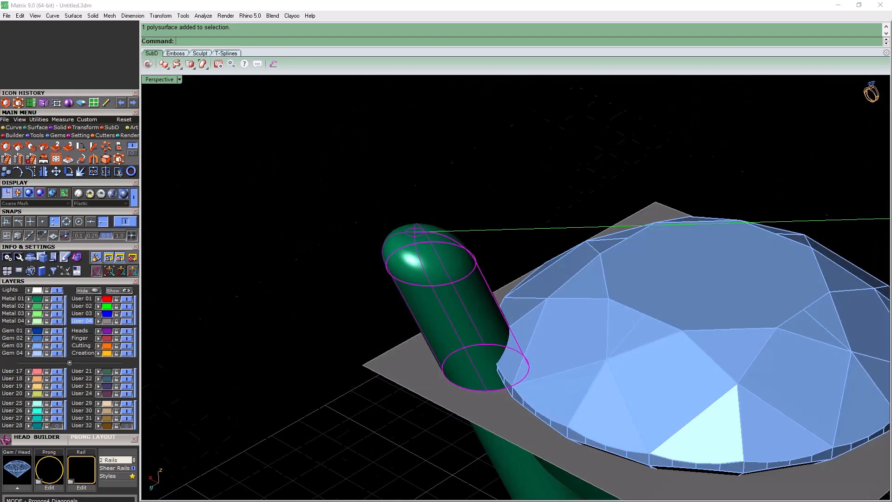
right_drag(411, 239, 397, 221)
key(Escape)
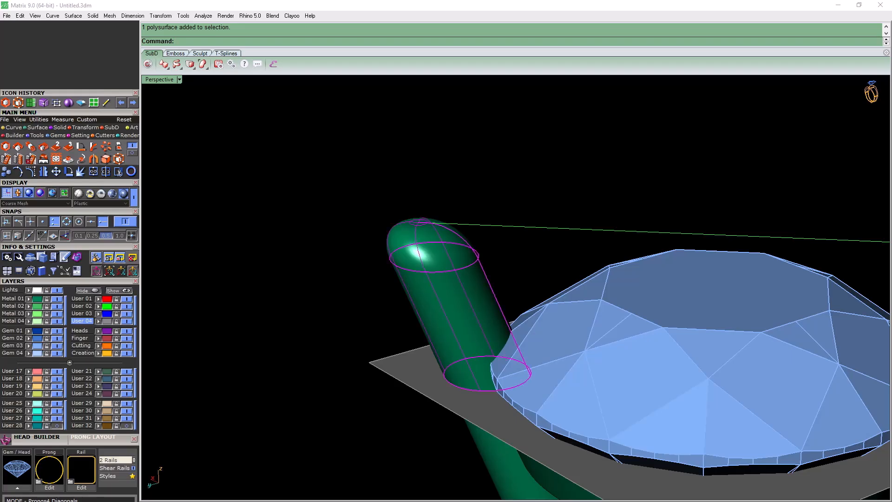
Create a new Cage Edit on the prong's upper part with a World bounding box, the preset point counts and the Global region
click(119, 158)
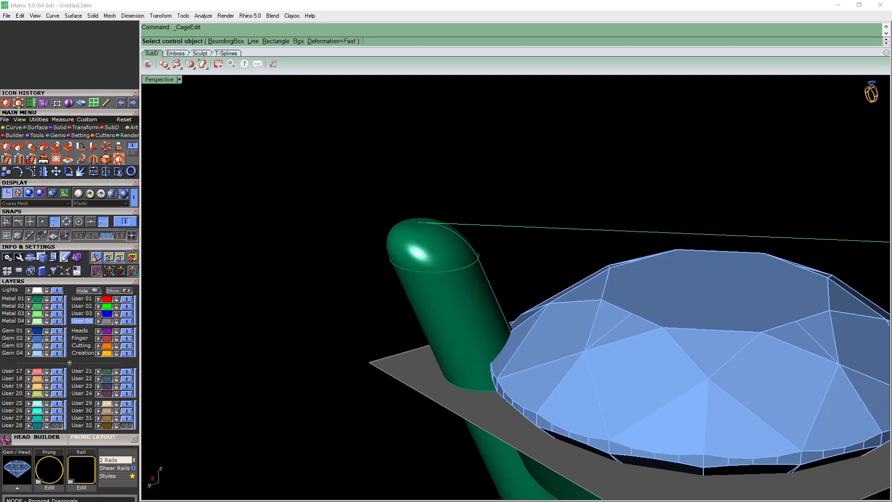
text(b)
key(Return)
text(w)
key(Return)
key(Return)
key(Return)
Select the new cage's 16 upper points and show the four-view layout with the prong enlarged in the Looking Down view
right_drag(418, 242, 344, 197)
drag(343, 198, 580, 251)
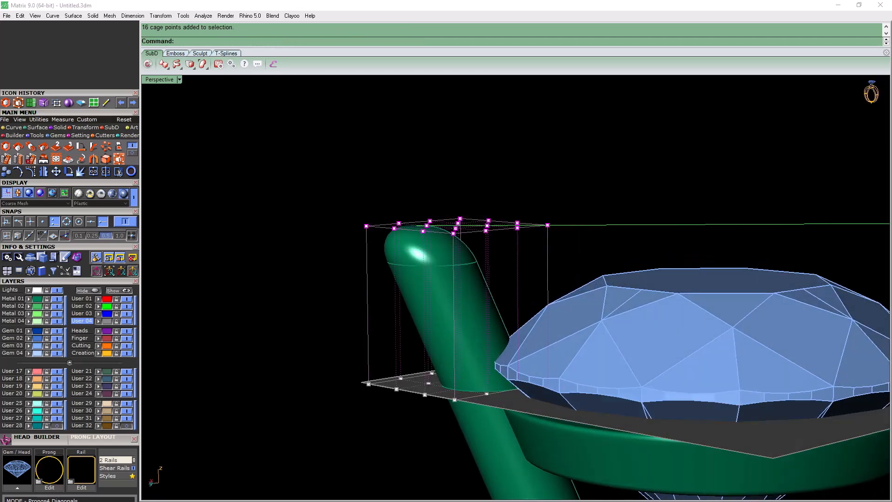
double_click(160, 79)
scroll(342, 167, up, 20)
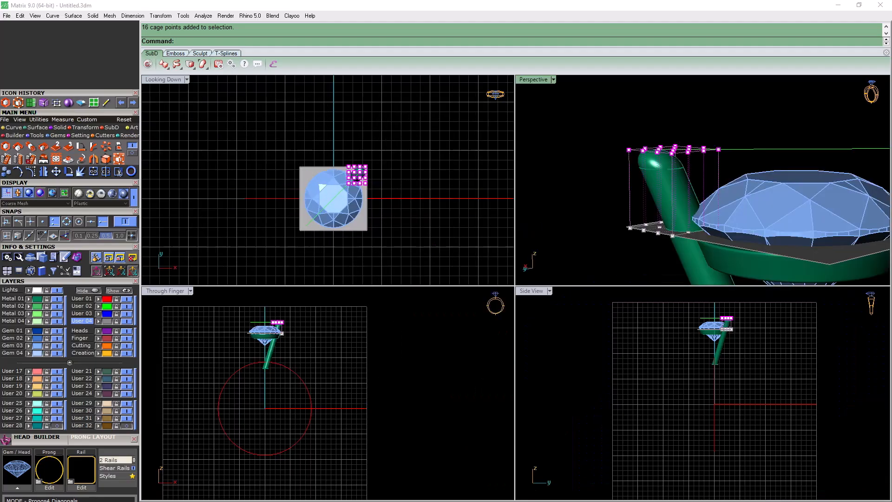
scroll(329, 162, up, 2)
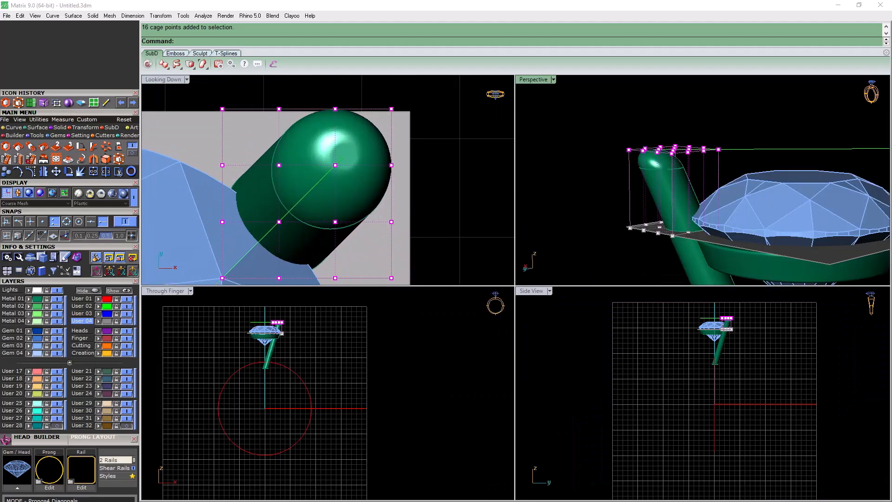
Scale the selected cage points down in the Looking Down view, with the origin at the centre of the prong's tip
click(69, 172)
click(344, 156)
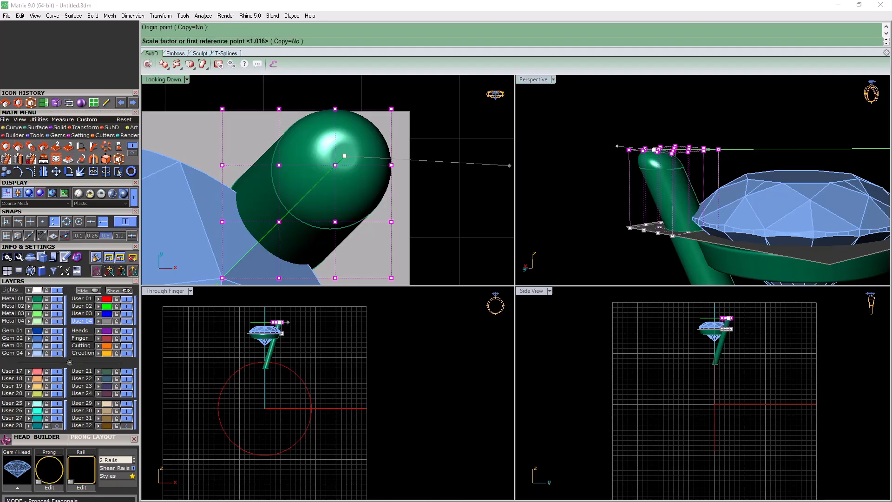
right_drag(463, 161, 400, 169)
click(458, 150)
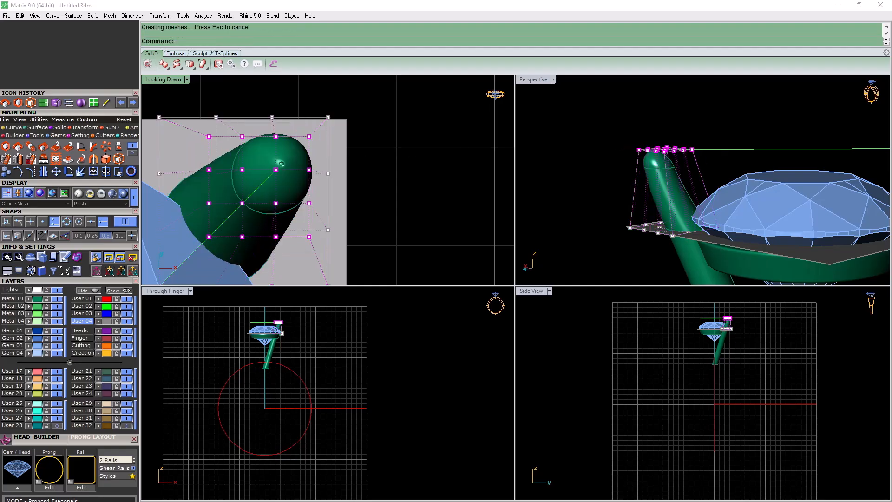
Examine the tapered prong tip's surface in the Looking Down and Perspective views, returning Perspective to full size
scroll(277, 166, up, 18)
scroll(299, 148, up, 6)
scroll(292, 152, down, 20)
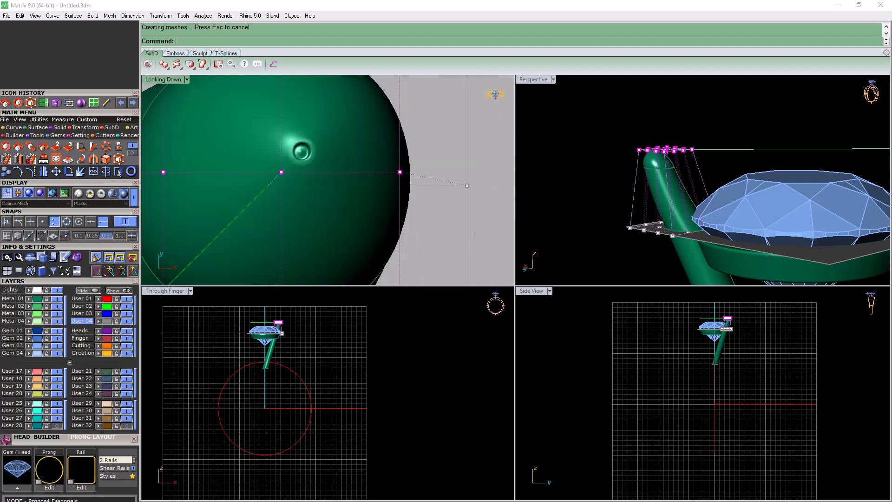
scroll(686, 165, up, 6)
scroll(634, 151, up, 10)
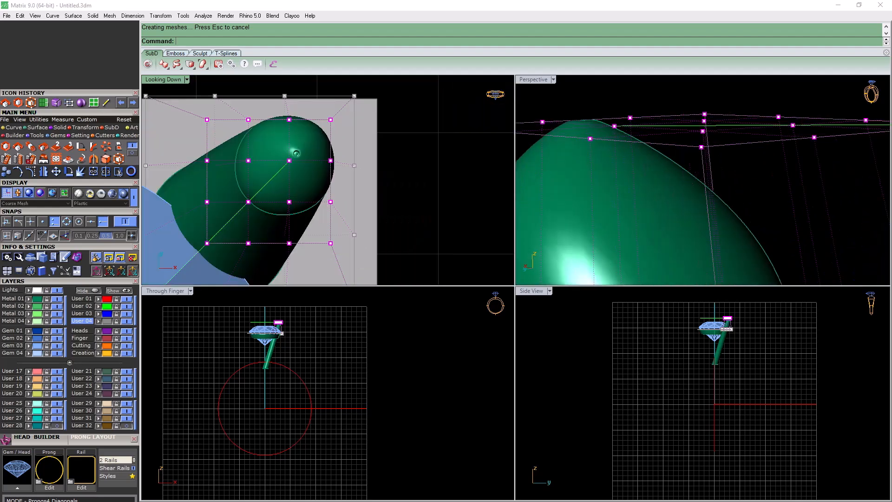
right_drag(634, 150, 662, 163)
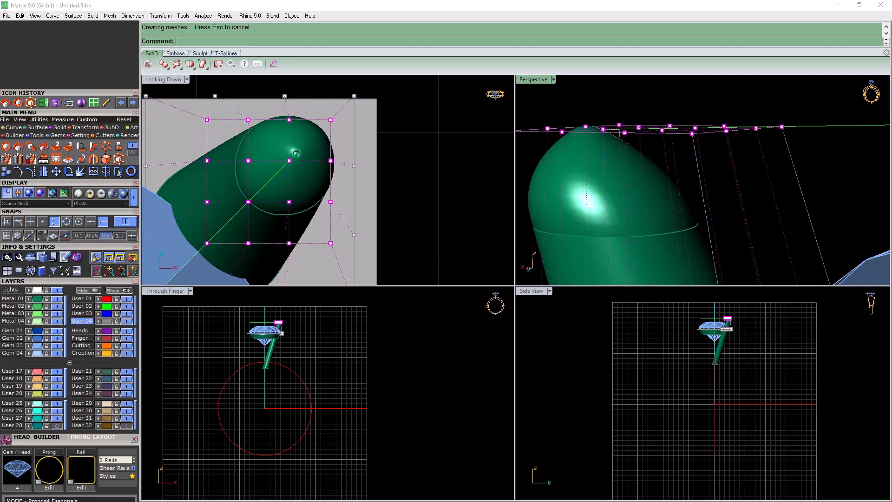
double_click(532, 79)
right_drag(548, 153, 552, 191)
Try lowering the selected upper cage points slightly with the gumball
click(464, 136)
scroll(464, 136, up, 5)
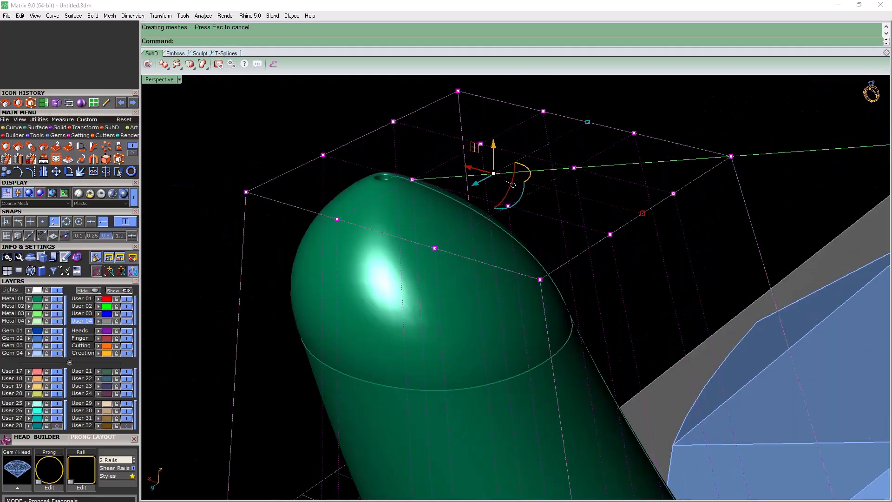
drag(498, 157, 498, 163)
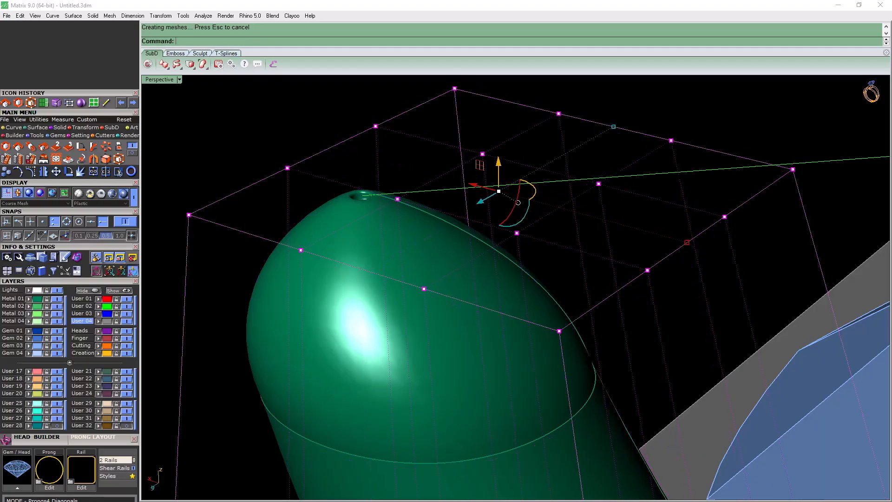
key(ctrl+z)
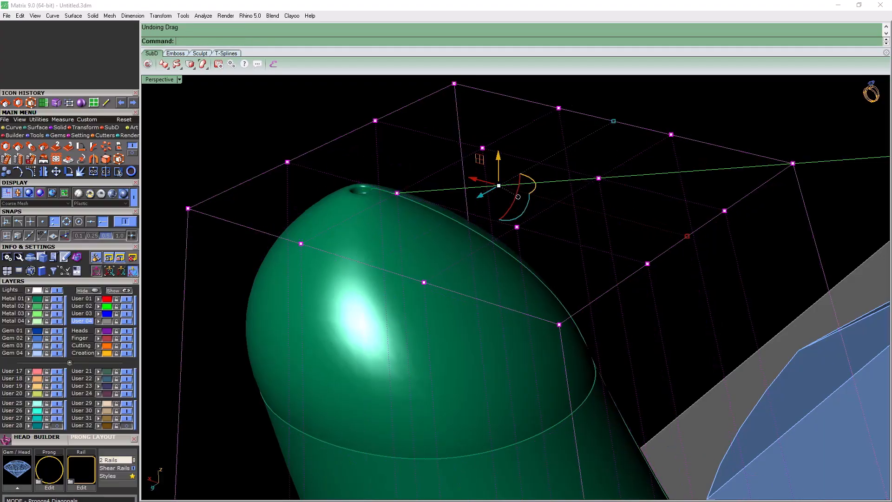
Scale the selected cage points down to about 0.8 with the origin at the dimple on the prong's tip
scroll(465, 189, down, 6)
right_drag(464, 188, 427, 186)
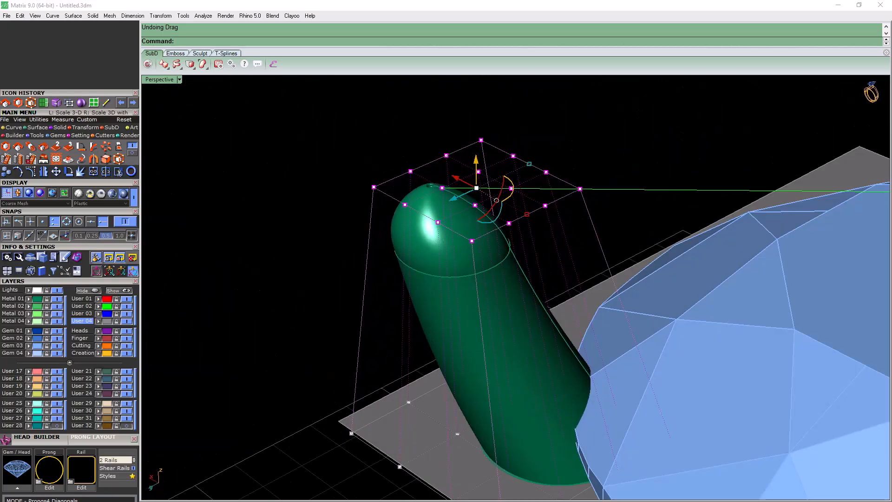
click(17, 103)
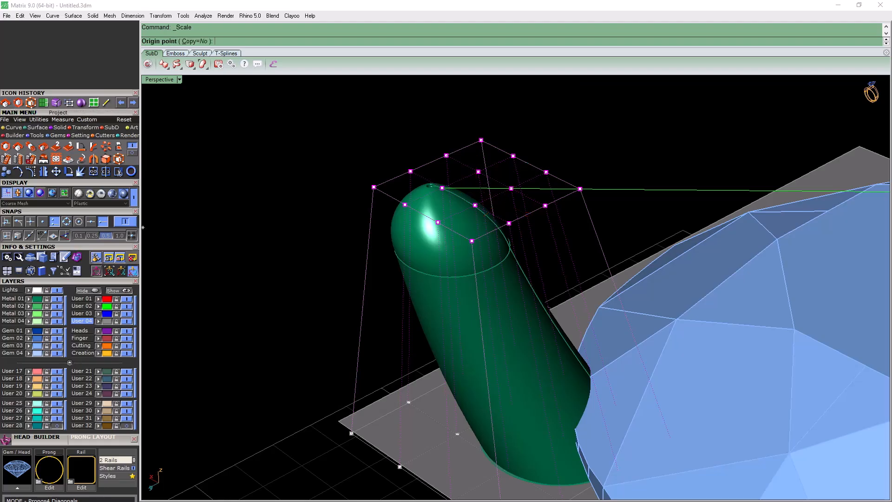
scroll(395, 199, up, 2)
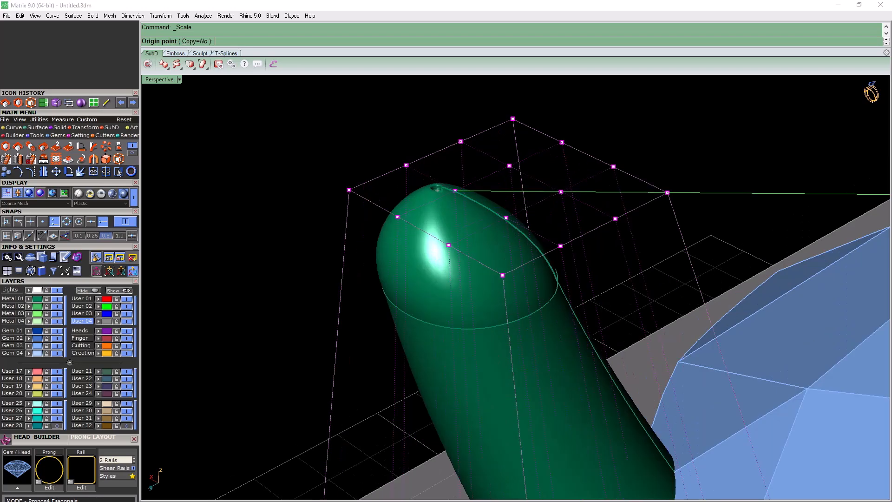
scroll(436, 190, up, 2)
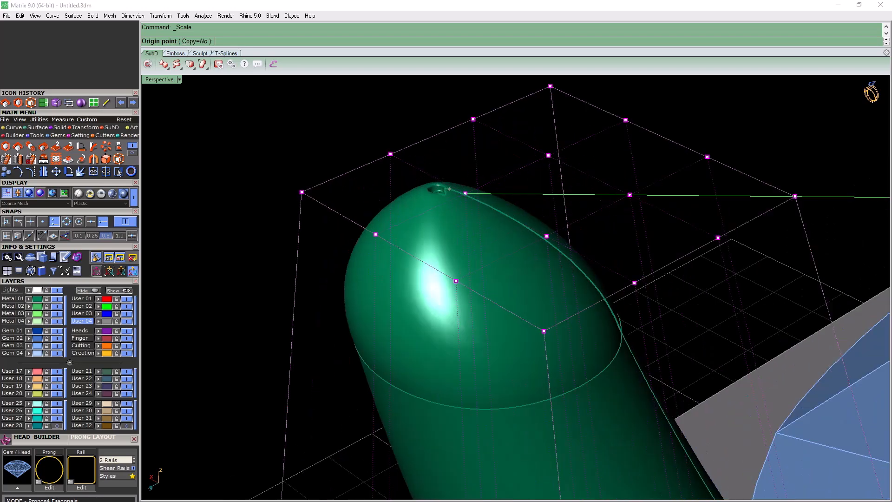
click(437, 193)
scroll(293, 180, down, 6)
click(674, 124)
click(612, 135)
mouse_move(612, 135)
right_down()
mouse_move(612, 88)
mouse_move(614, 143)
right_up()
Scale the selected upper cage points down once more, with the origin at the prong's tip
scroll(395, 190, up, 4)
key(space)
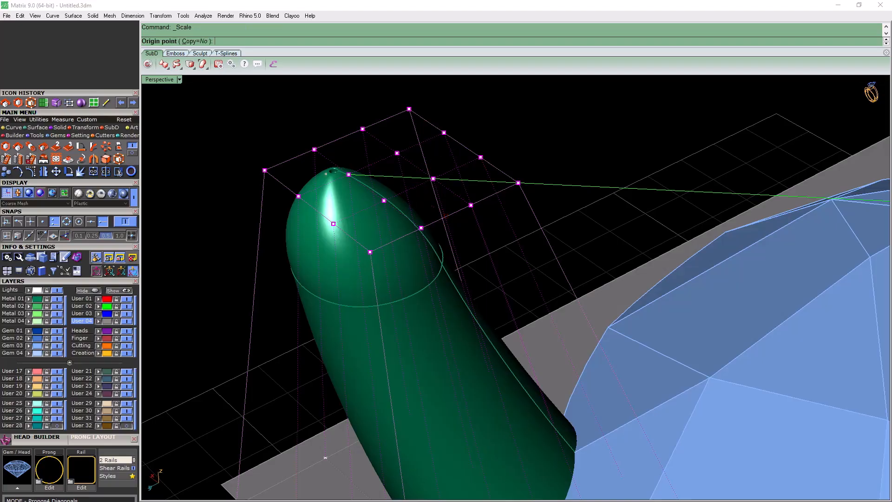
click(348, 173)
scroll(351, 170, down, 2)
click(656, 110)
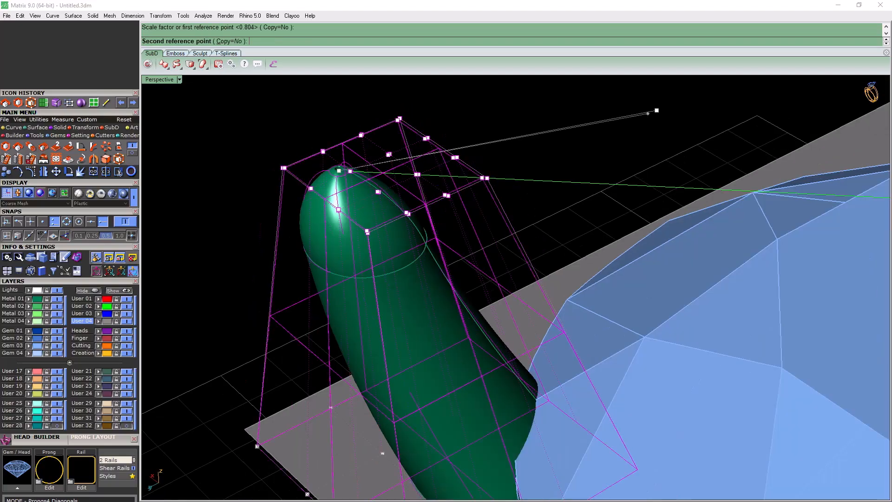
click(605, 126)
scroll(446, 170, down, 5)
mouse_move(446, 169)
right_down()
mouse_move(488, 122)
mouse_move(576, 120)
mouse_move(469, 160)
mouse_move(445, 195)
mouse_move(452, 175)
right_up()
Deselect the cage points and delete the control cage around the prong's upper part
key(Escape)
key(Escape)
click(444, 187)
key(Delete)
scroll(464, 279, down, 4)
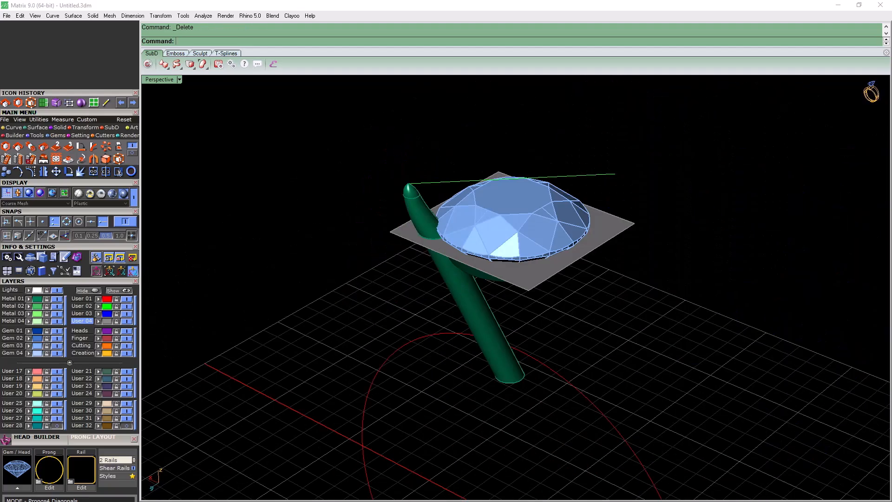
Enclose the prong's upper part in a world-aligned bounding-box cage with 4 Z points and the Global edit region
right_drag(421, 205, 446, 224)
scroll(424, 220, up, 9)
scroll(427, 223, down, 5)
scroll(446, 224, up, 2)
click(459, 227)
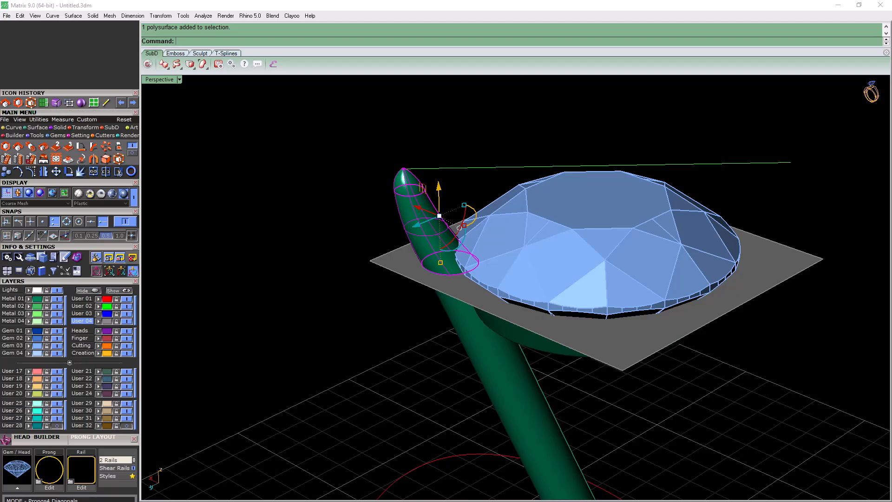
key(Return)
text(b)
key(Return)
text(w)
key(Return)
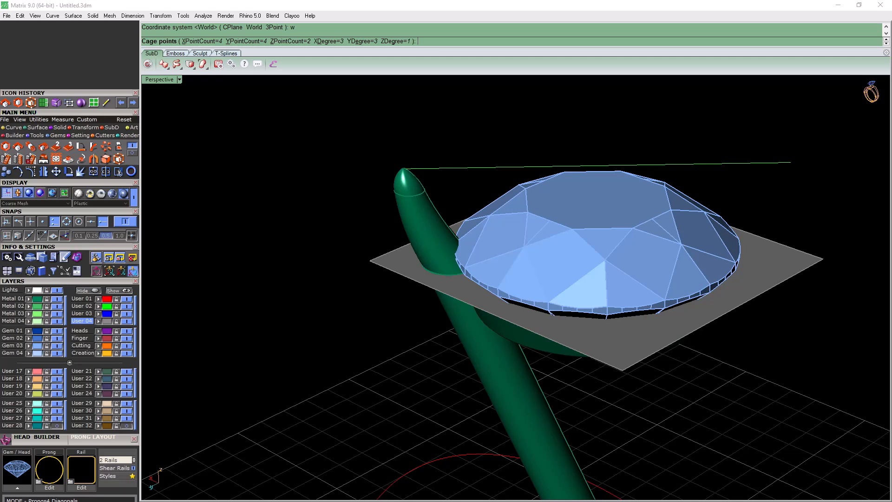
text(z)
key(Return)
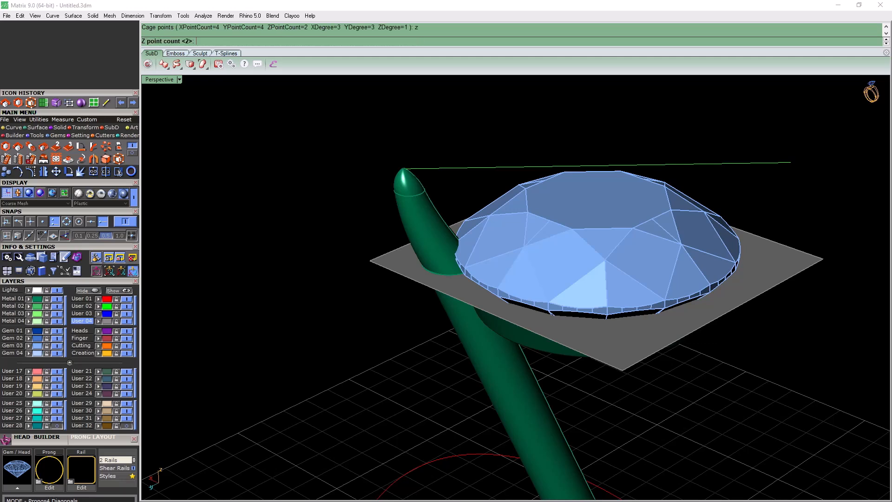
text(4)
key(Return)
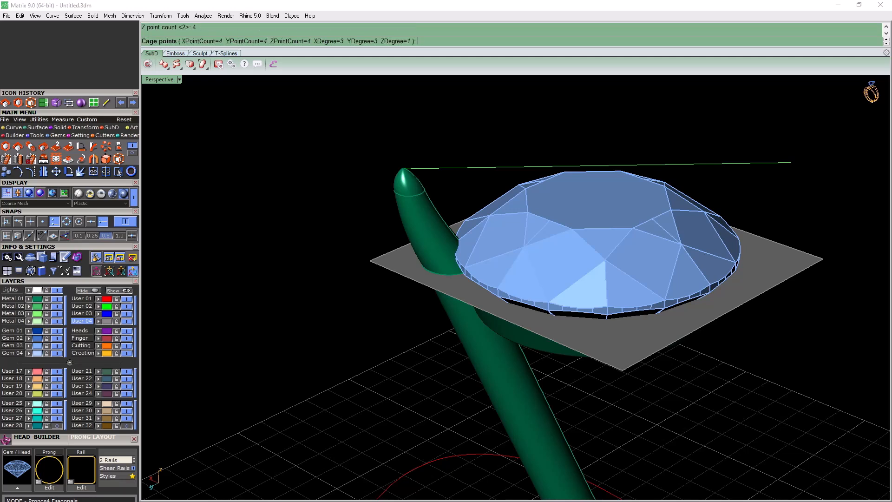
key(Return)
Move the topmost row of cage points about 0.63 mm along the green guide line toward the gem
right_drag(372, 232, 368, 167)
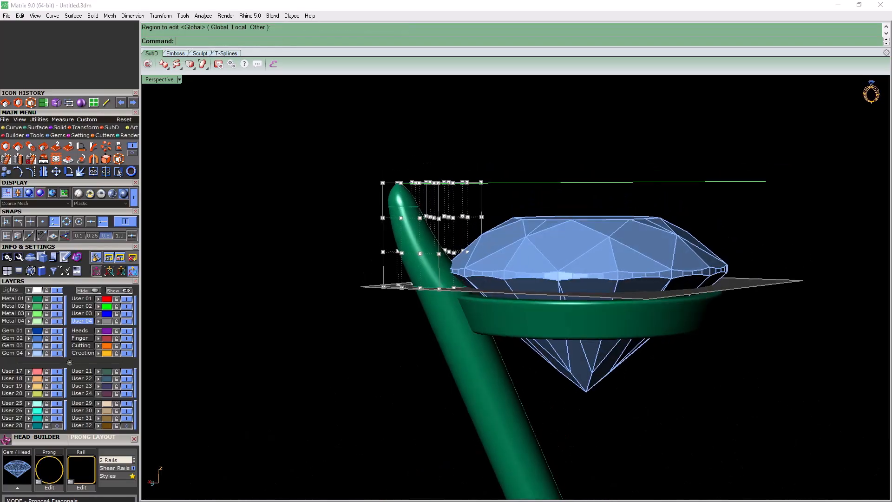
drag(349, 162, 499, 193)
right_drag(499, 192, 503, 260)
right_drag(457, 180, 454, 179)
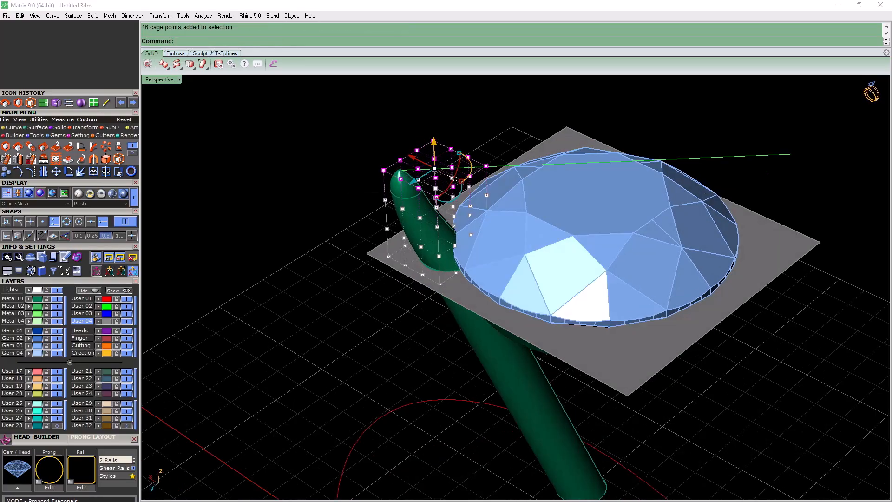
key(F6)
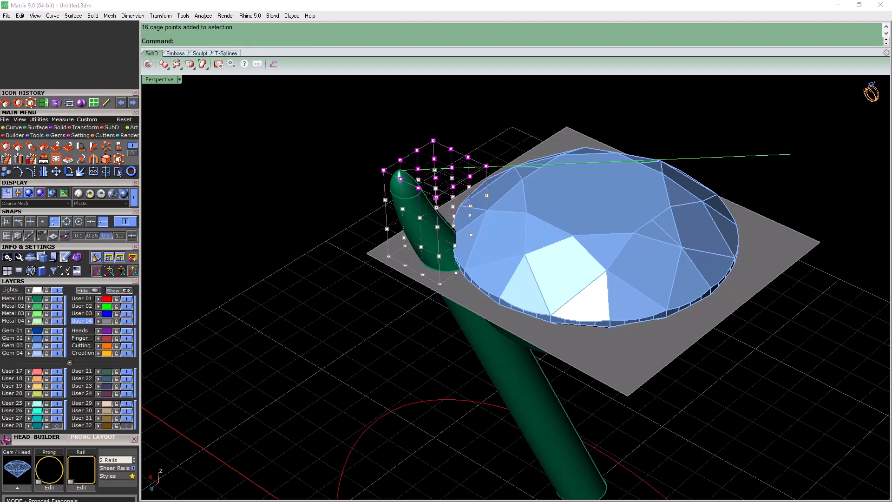
click(56, 172)
click(103, 222)
scroll(465, 165, up, 4)
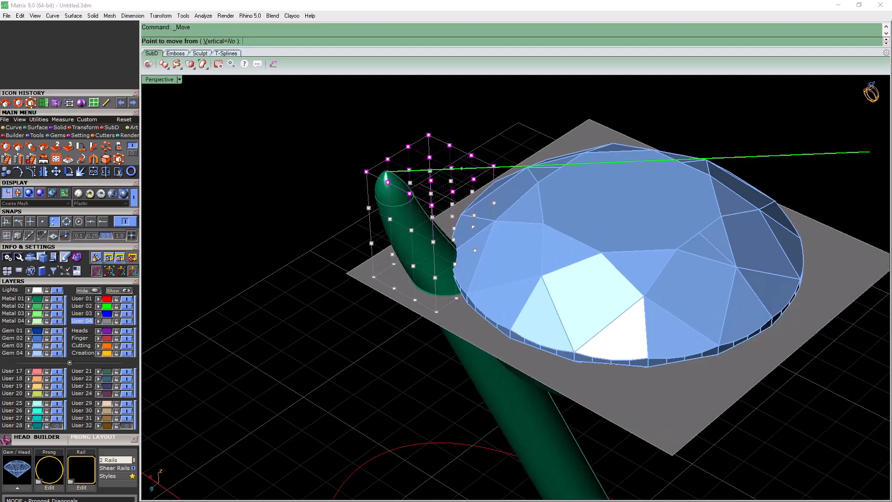
right_drag(530, 167, 520, 126)
right_drag(533, 238, 532, 251)
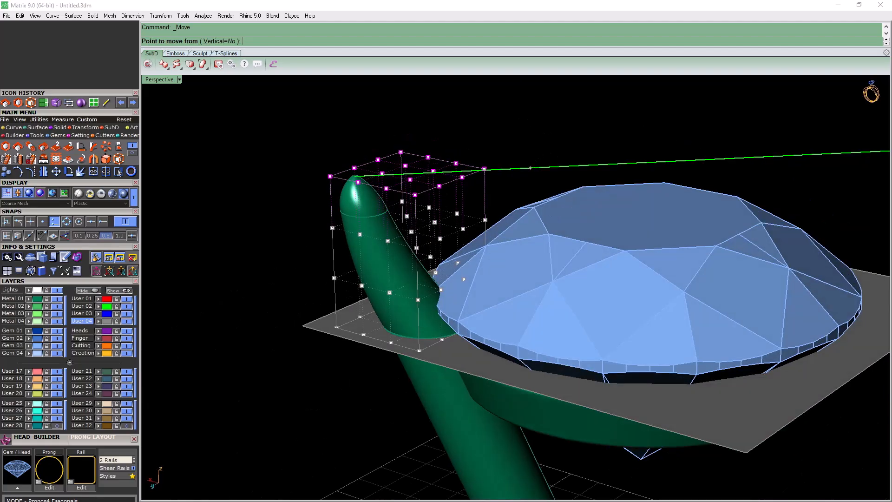
click(484, 168)
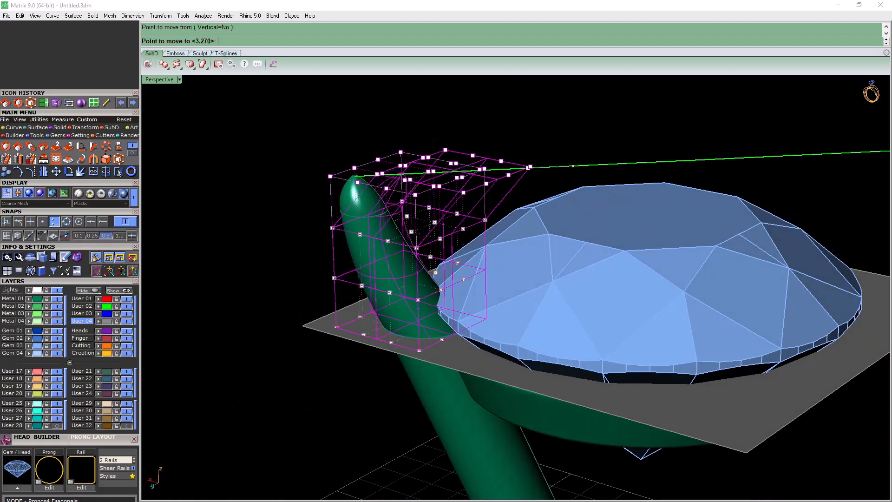
click(530, 166)
Move the second cage row from the top about 0.42 mm toward the gem along the green guide line
right_drag(530, 185, 527, 165)
drag(289, 205, 504, 247)
key(Return)
click(577, 173)
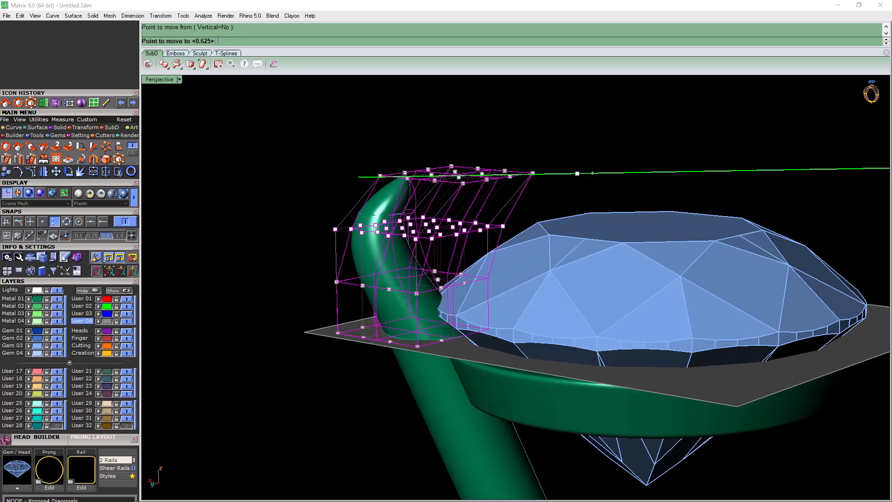
click(608, 173)
Move the third cage row from the top slightly toward the gem along the green guide line
right_drag(608, 176, 606, 156)
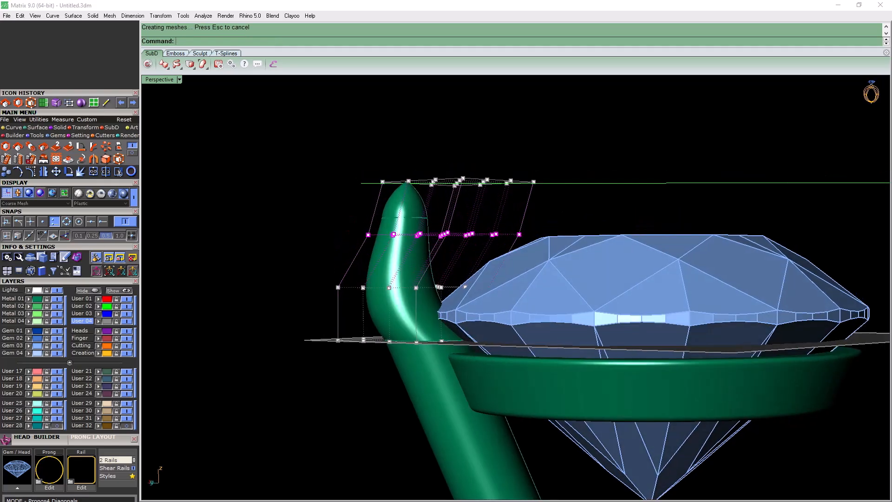
drag(279, 267, 539, 305)
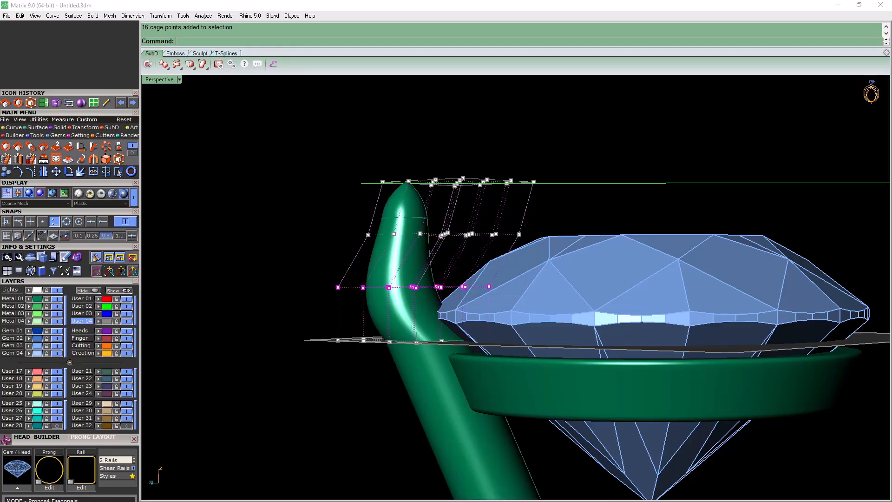
right_drag(539, 305, 541, 328)
scroll(566, 160, up, 2)
key(Return)
click(567, 159)
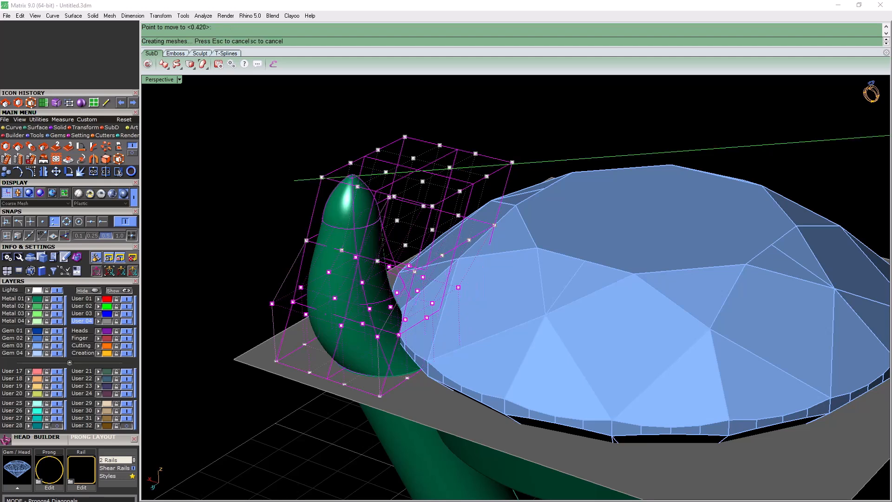
mouse_move(588, 157)
right_down()
mouse_move(587, 125)
mouse_move(588, 142)
right_up()
Nudge the same third cage row about 0.08 mm further toward the gem
key(Return)
click(573, 166)
click(579, 165)
Shift the second cage row from the top toward the gem in two small moves, the last about 0.06 mm
right_drag(579, 165, 578, 148)
drag(235, 216, 542, 256)
key(Return)
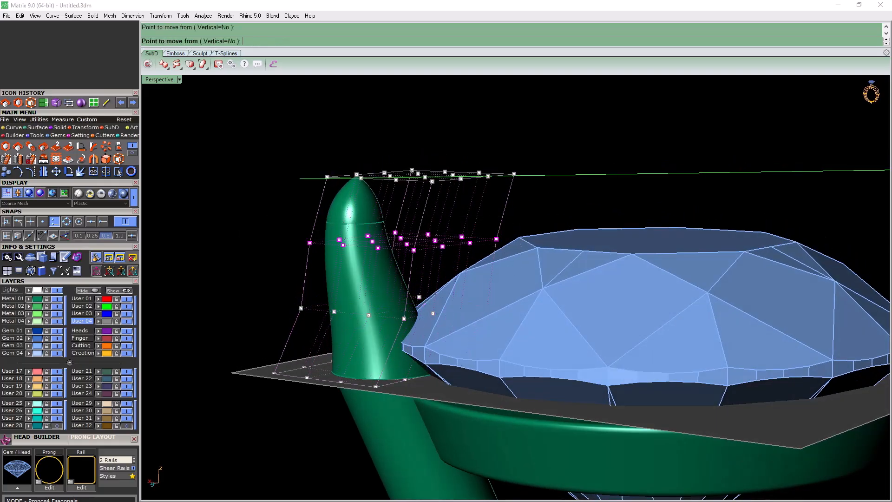
click(608, 174)
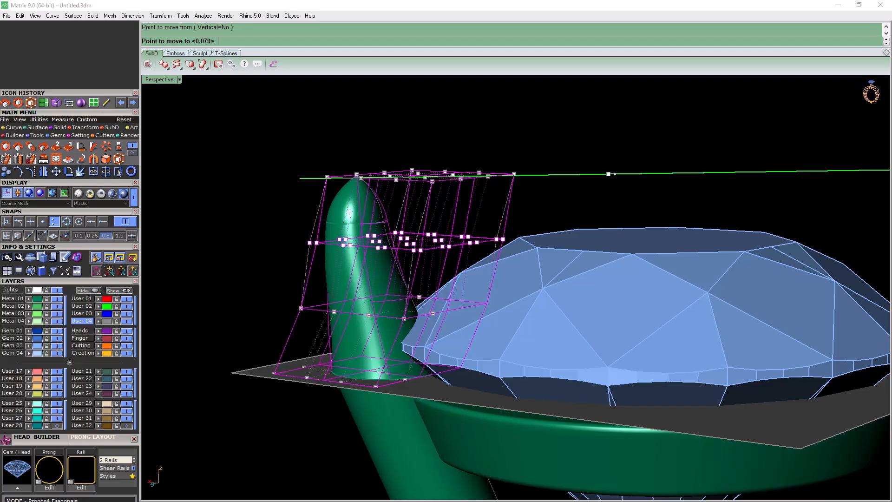
click(614, 174)
mouse_move(614, 174)
right_down()
mouse_move(620, 311)
mouse_move(612, 179)
right_up()
right_click(574, 170)
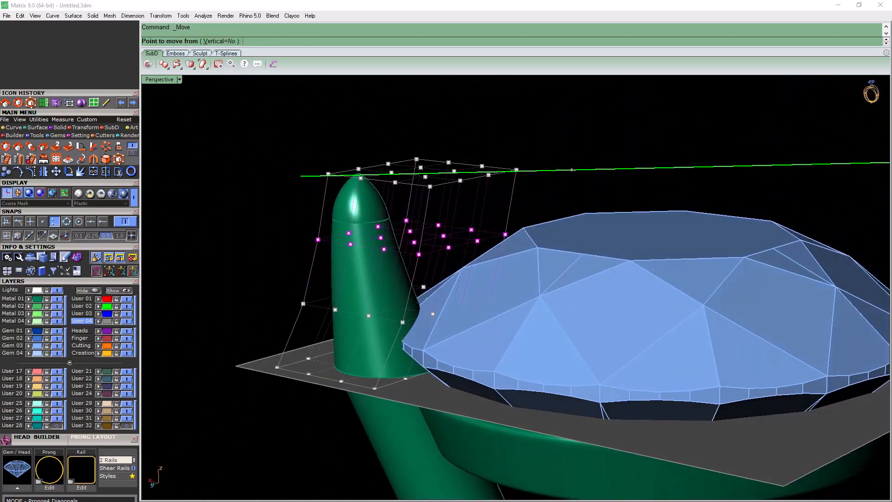
click(572, 170)
click(575, 170)
Nudge the topmost cage row slightly further toward the gem along the green guide line
drag(413, 173, 597, 179)
right_click(591, 170)
click(589, 169)
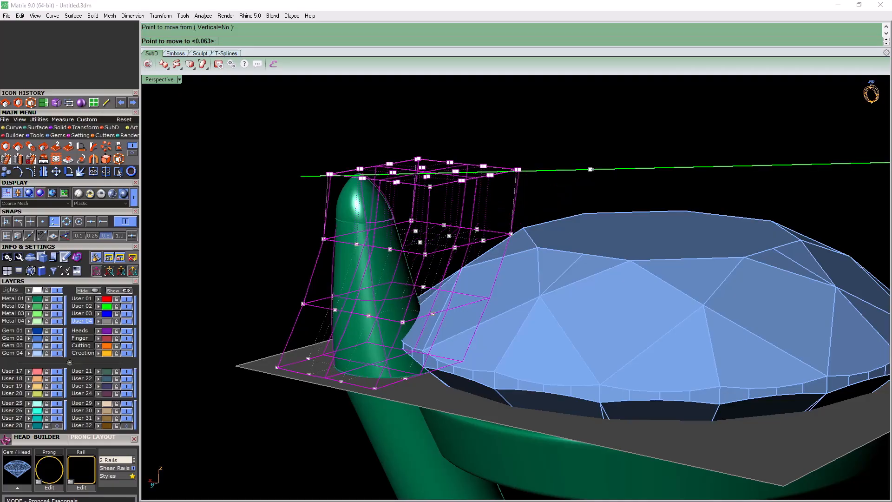
click(599, 170)
Delete the prong's control cage and the green guide line above the gem
right_drag(493, 214, 476, 189)
scroll(534, 181, down, 6)
key(Escape)
key(Escape)
click(458, 199)
key(Delete)
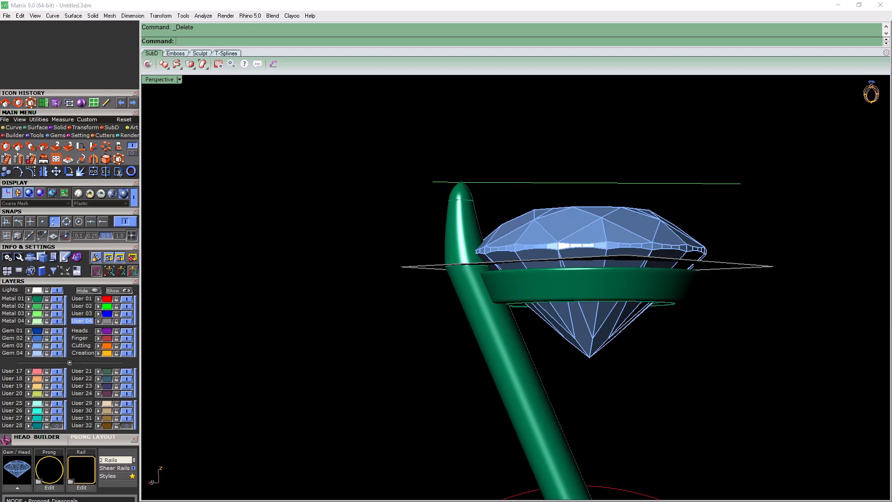
right_drag(502, 200, 497, 232)
click(557, 177)
key(Delete)
right_drag(557, 195, 549, 213)
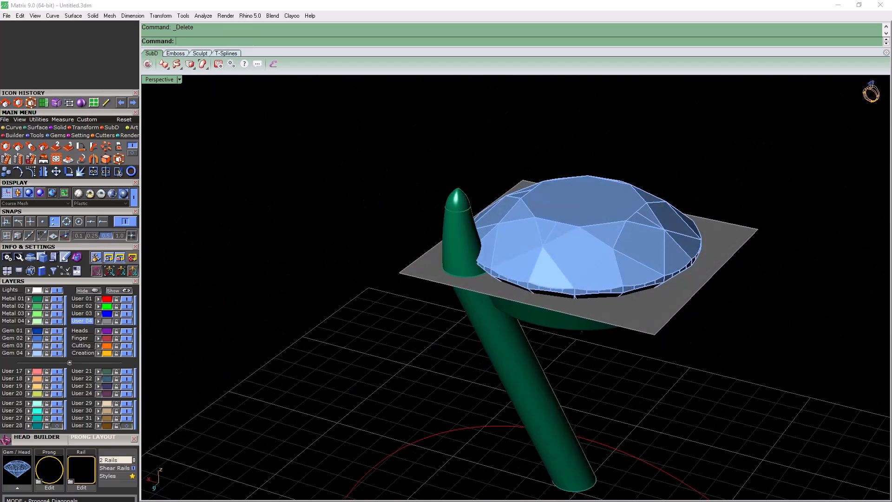
Try to join the prong's upper and lower parts and close them with Cap Planar
right_drag(534, 288, 545, 260)
click(491, 332)
shift+click(461, 244)
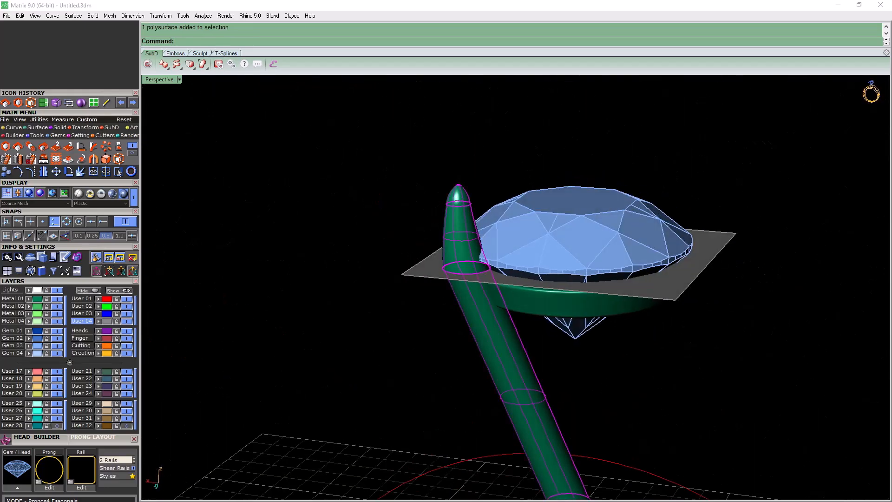
click(91, 172)
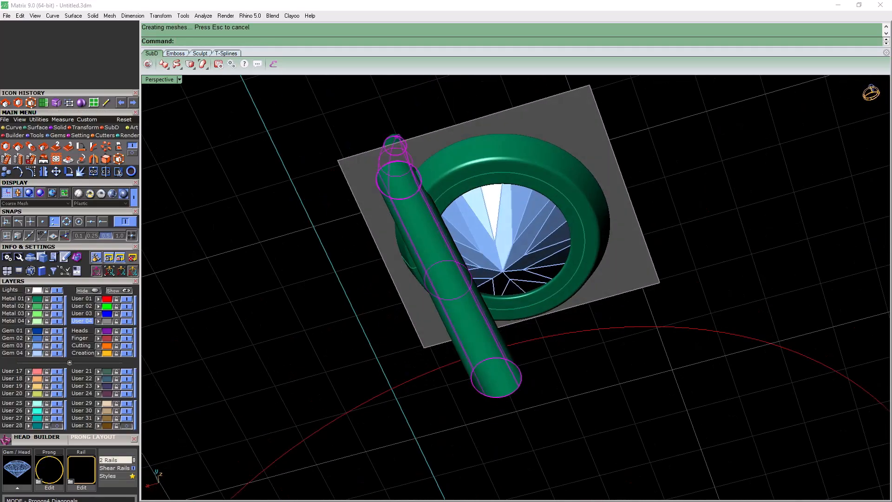
click(59, 127)
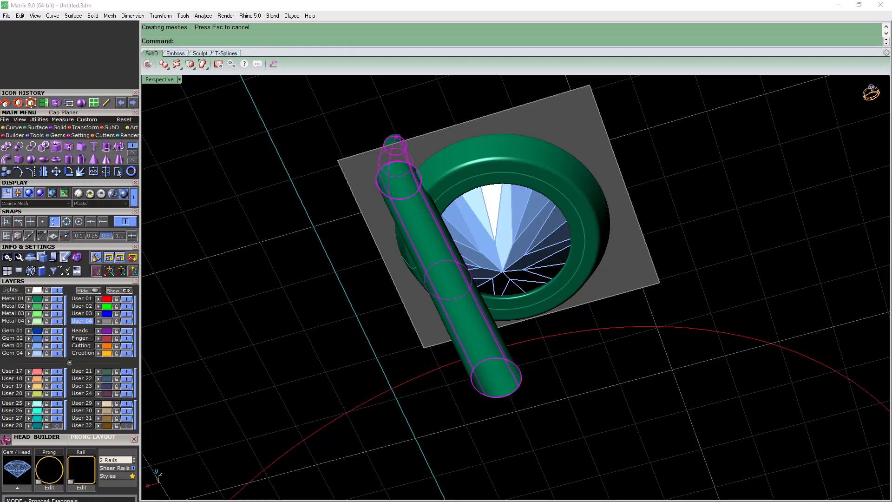
click(57, 146)
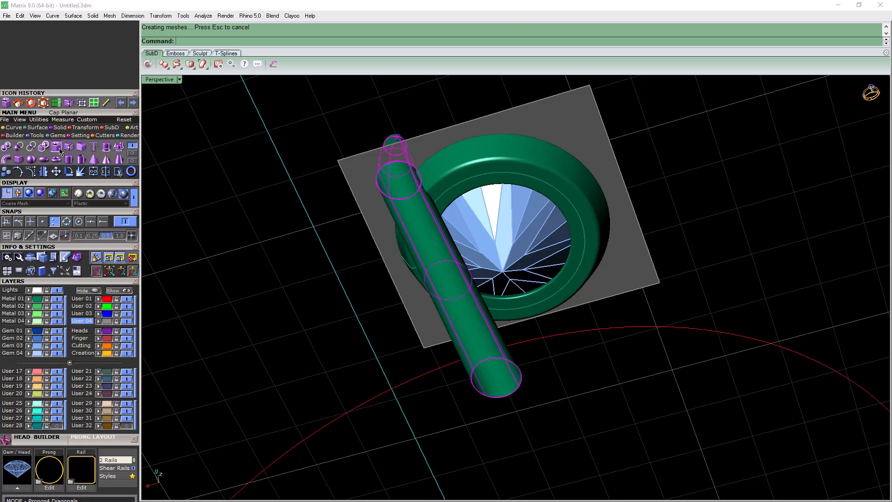
Compare the edges of the upper and lower prong parts up close where they meet
right_drag(404, 186, 389, 285)
scroll(389, 286, down, 5)
scroll(395, 199, up, 13)
right_drag(395, 199, 383, 230)
key(Escape)
click(372, 218)
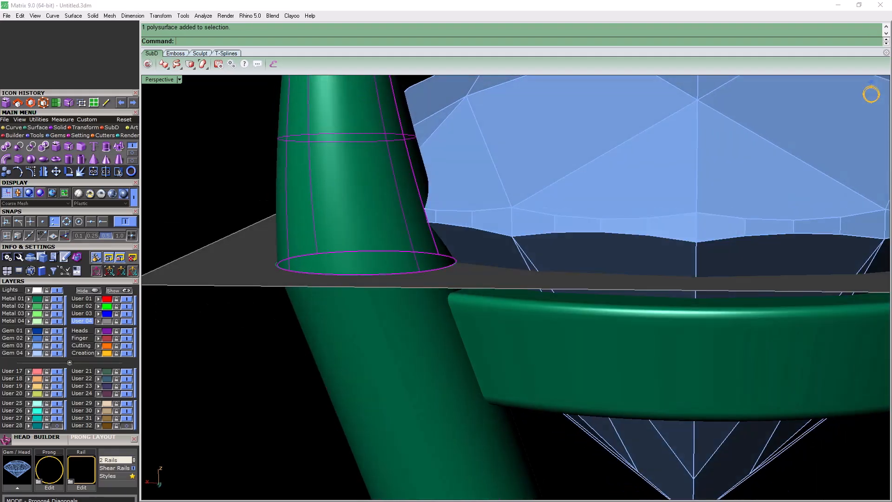
shift+click(353, 325)
scroll(284, 275, up, 11)
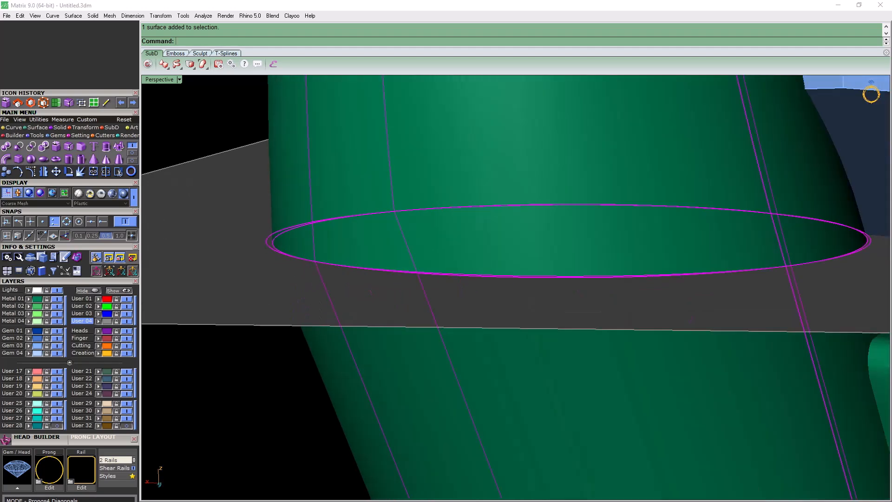
scroll(291, 237, down, 11)
scroll(304, 237, down, 6)
Delete the grey cutting plane that crosses the prong below the gem's girdle
key(Escape)
click(272, 235)
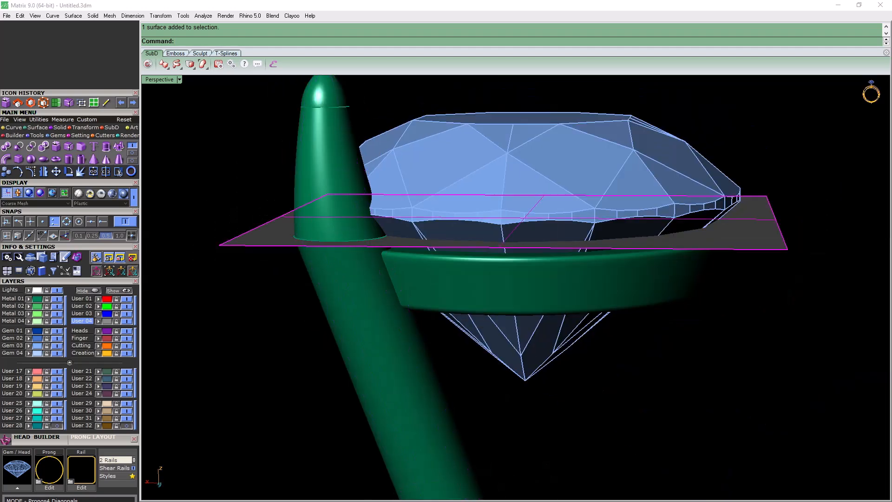
key(Delete)
Examine the prong's seam, its reshaped upper part and their fit against the gem and rail
right_drag(304, 223, 313, 283)
scroll(312, 283, up, 14)
scroll(321, 267, down, 5)
scroll(367, 267, down, 8)
scroll(315, 267, down, 6)
right_drag(362, 326, 330, 315)
scroll(332, 283, down, 2)
scroll(325, 267, up, 2)
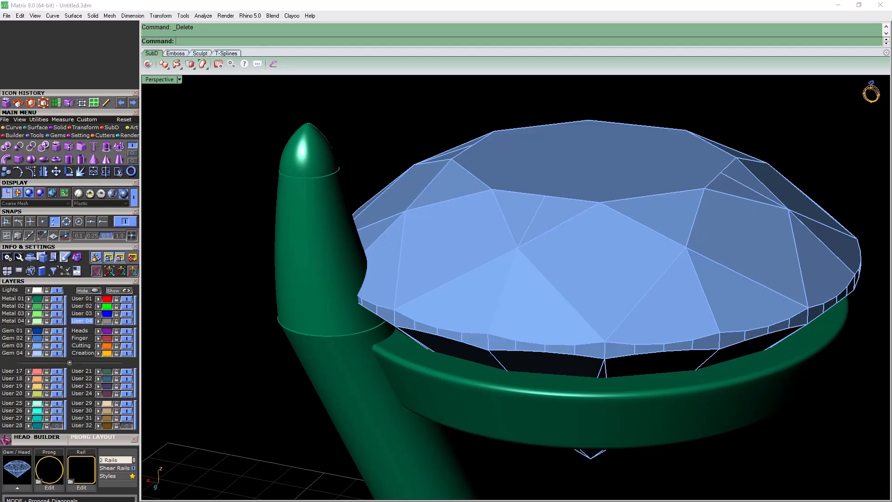
click(39, 119)
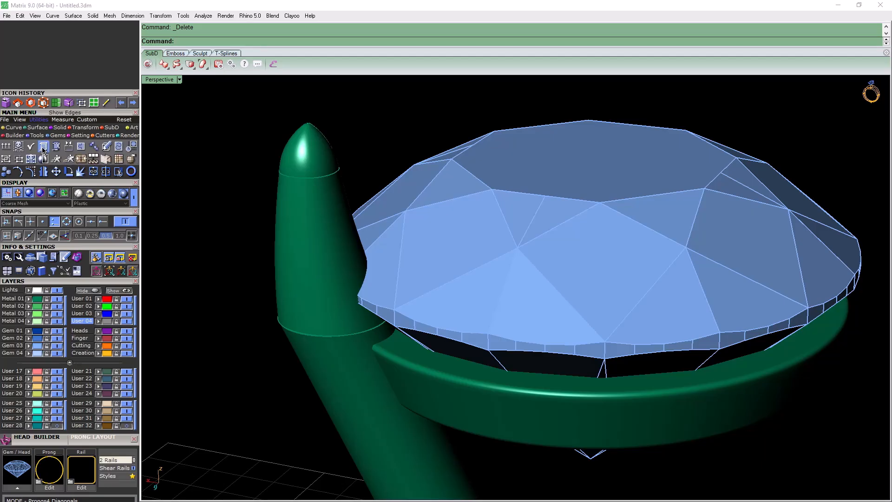
right_drag(516, 288, 539, 264)
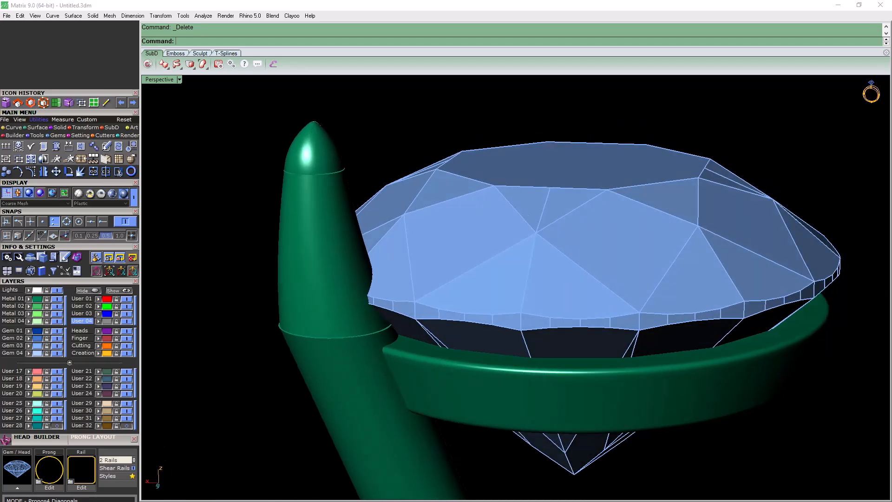
Separate the prong's upper part and delete its middle section, keeping the tip and the lower shaft
click(6, 102)
click(320, 232)
right_click(321, 232)
key(Delete)
right_drag(320, 232, 228, 258)
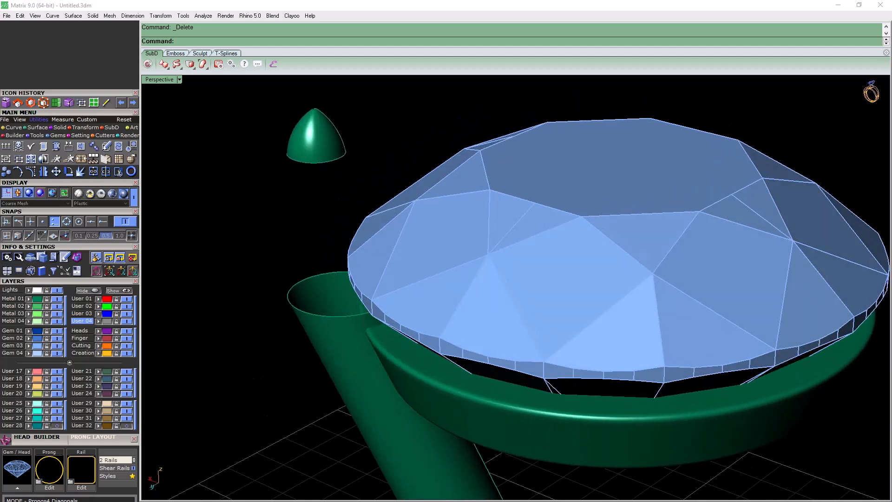
Loft a new middle section on the Metal 01 layer between the prong tip's lower edge and the shaft's upper edge
click(12, 299)
click(38, 127)
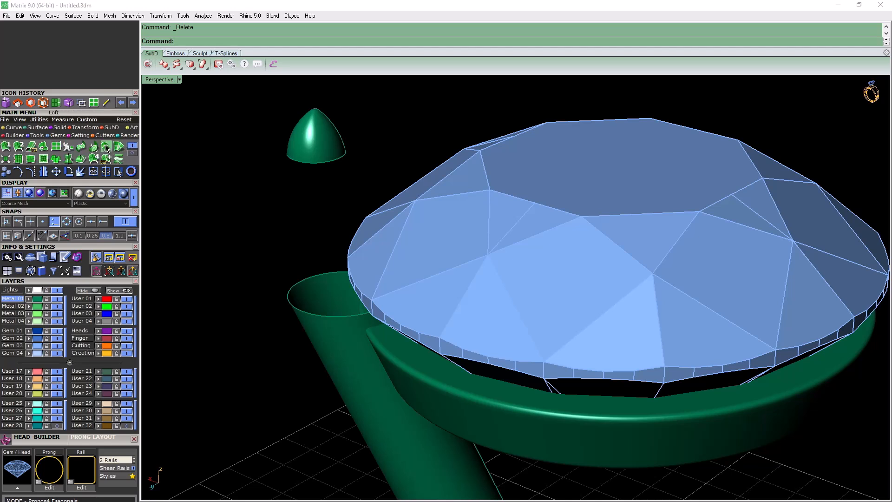
click(106, 147)
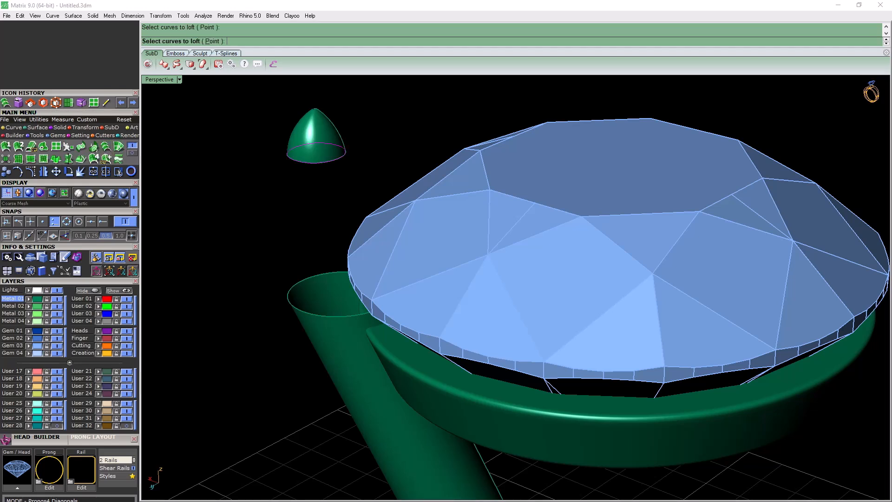
click(321, 316)
key(Return)
right_drag(321, 316, 325, 295)
key(Return)
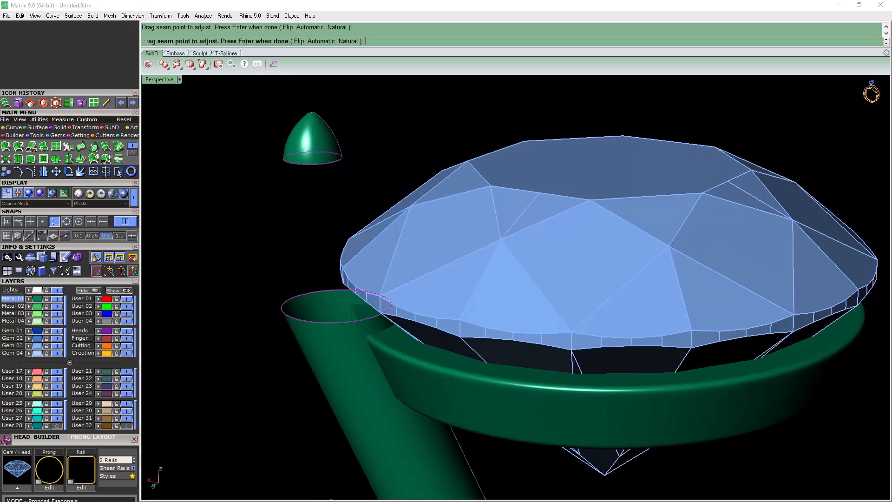
scroll(292, 319, up, 8)
key(Return)
Join the prong's tip, lofted middle section and shaft into one polysurface and cap its open bottom end
scroll(278, 304, down, 9)
right_drag(288, 309, 314, 329)
drag(298, 365, 218, 130)
click(93, 172)
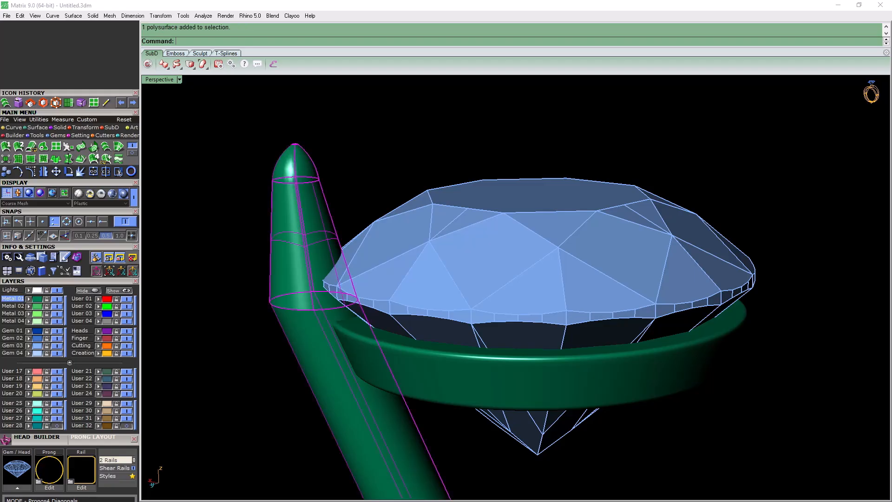
scroll(275, 202, down, 5)
right_drag(275, 202, 307, 223)
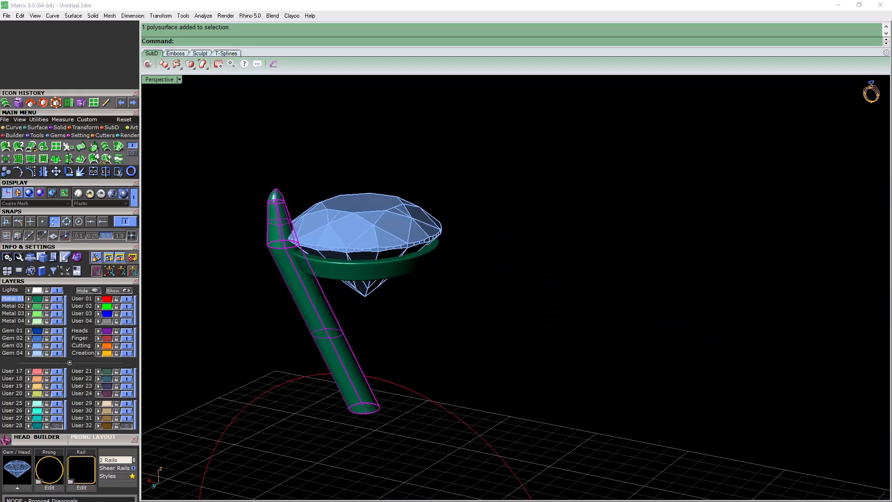
click(18, 103)
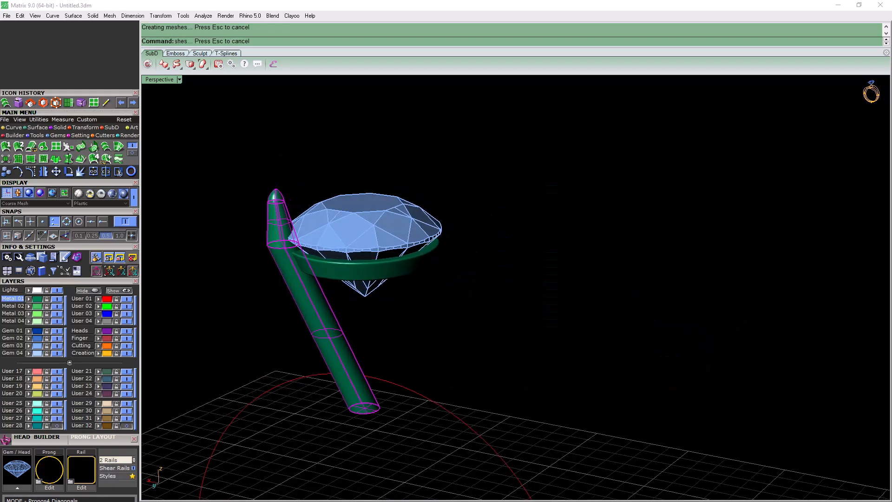
Examine the joined prong's shape, its capped bottom and its fit against the gem and upper rail
scroll(260, 258, up, 10)
scroll(261, 201, down, 12)
scroll(321, 286, up, 6)
right_drag(321, 286, 359, 320)
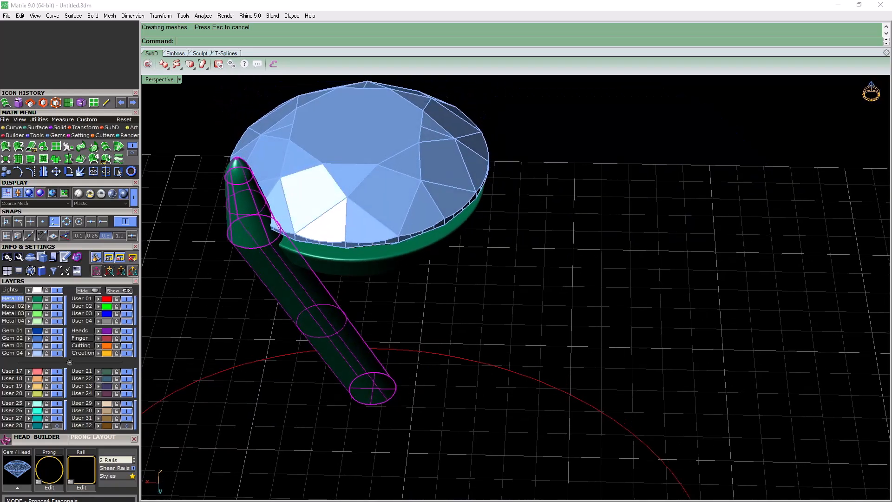
key(ctrl+z)
click(133, 103)
key(Escape)
mouse_move(511, 298)
right_down()
mouse_move(525, 205)
mouse_move(532, 213)
mouse_move(511, 290)
right_up()
scroll(516, 288, down, 2)
mouse_move(511, 232)
right_down()
mouse_move(524, 334)
mouse_move(509, 225)
mouse_move(499, 228)
right_up()
right_drag(297, 209, 353, 274)
scroll(289, 206, up, 6)
scroll(453, 244, down, 6)
Rotate three copies of the rebuilt prong around origin 0 so that four prongs surround the gem
click(460, 337)
right_drag(460, 337, 415, 306)
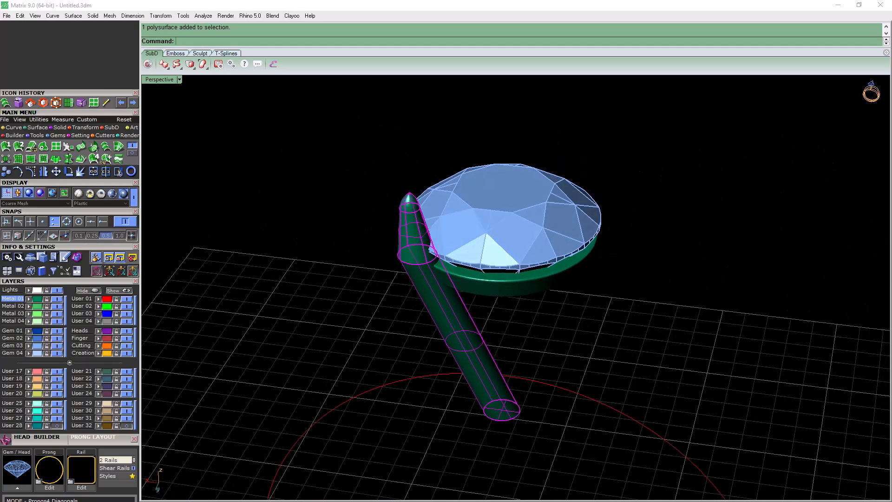
scroll(428, 249, down, 7)
right_drag(428, 248, 457, 279)
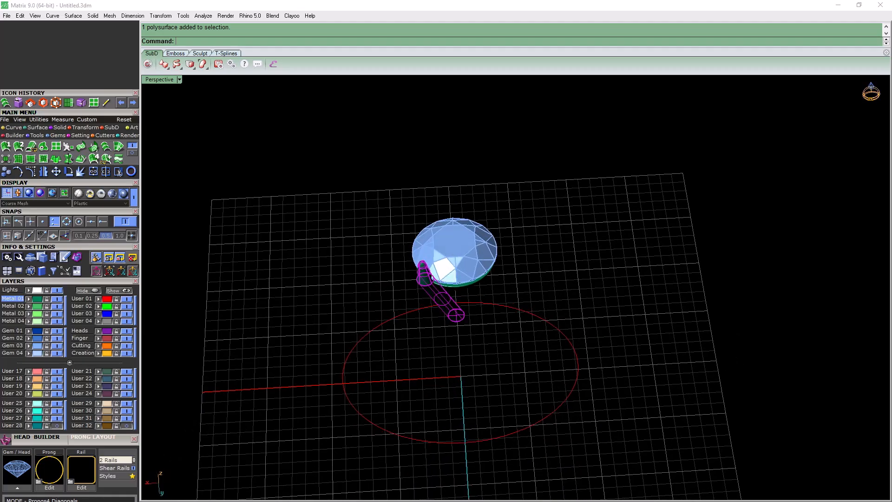
click(69, 172)
text(0)
key(Return)
scroll(472, 473, down, 2)
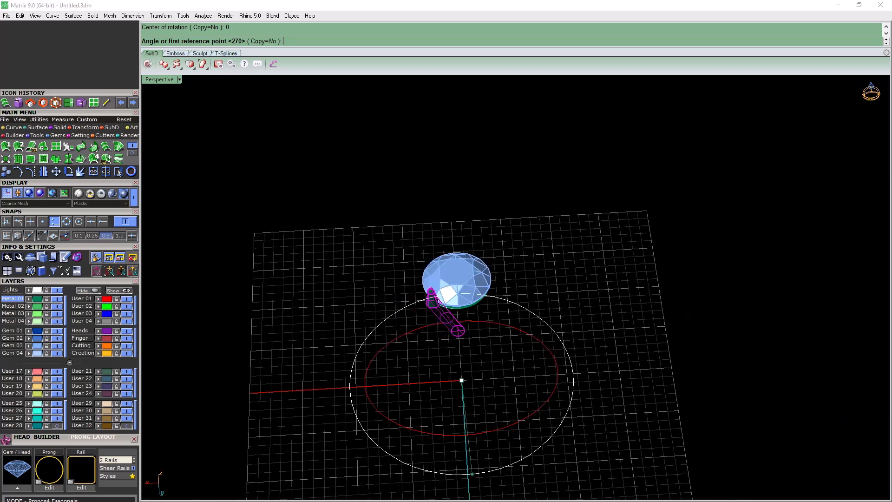
click(468, 486)
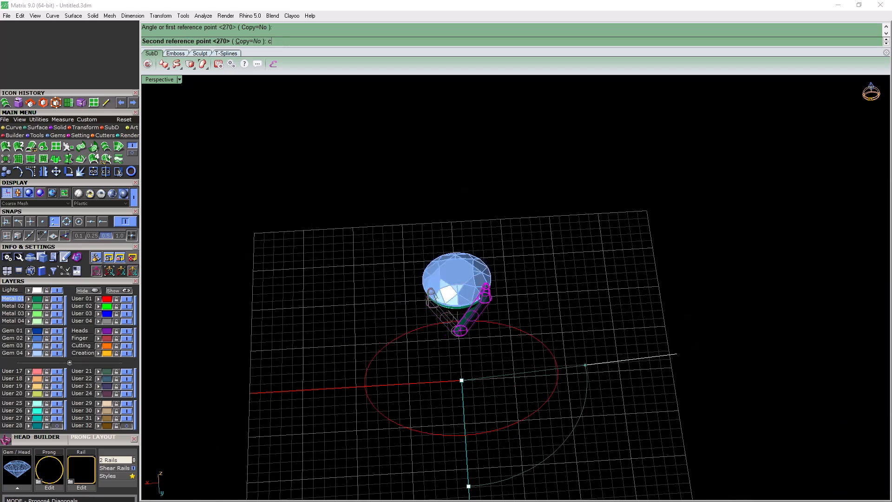
key(Return)
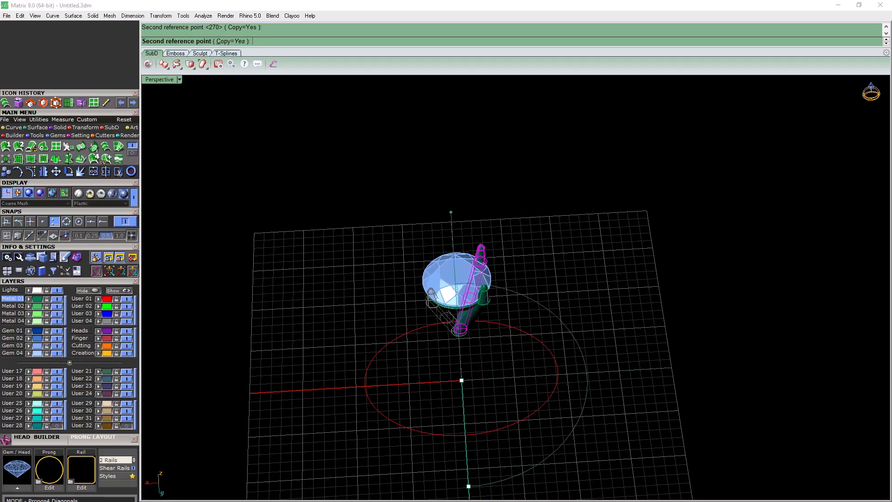
click(450, 203)
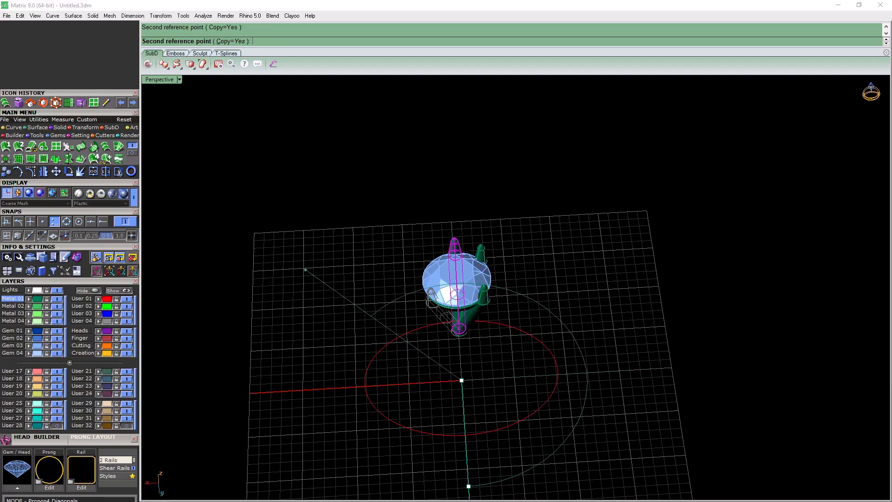
key(Escape)
key(Escape)
Show the User 28 layer, take the original head's lower rail out of it, and hide that layer again
mouse_move(298, 353)
right_down()
mouse_move(357, 298)
mouse_move(437, 267)
mouse_move(502, 274)
mouse_move(395, 302)
mouse_move(343, 330)
mouse_move(353, 346)
mouse_move(287, 339)
right_up()
shift+right_drag(418, 325, 399, 246)
scroll(399, 279, up, 5)
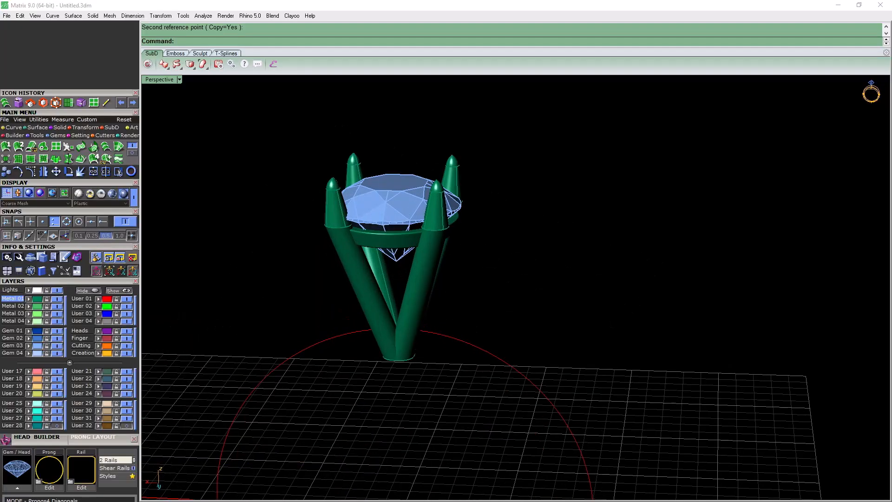
right_drag(399, 278, 428, 322)
scroll(432, 312, down, 6)
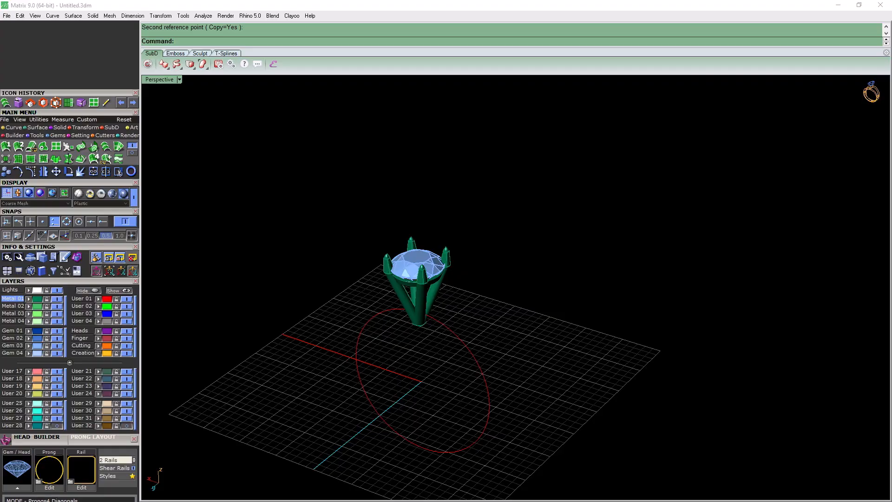
click(57, 425)
scroll(399, 306, up, 10)
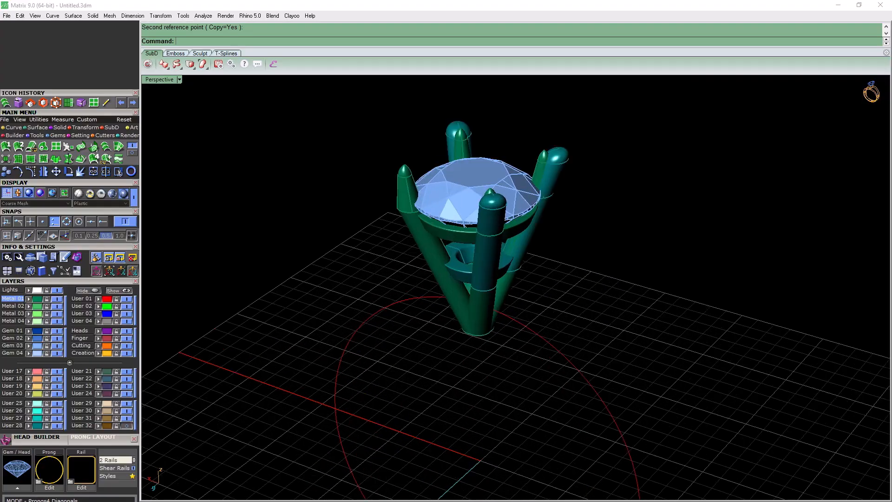
right_drag(399, 307, 459, 265)
click(469, 264)
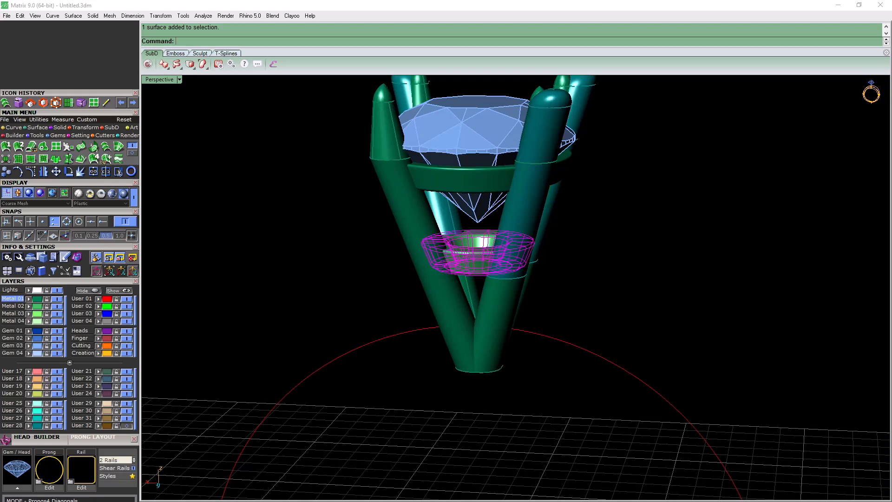
click(57, 425)
Move the lower rail straight down along the prongs to just above their base
right_drag(353, 306, 375, 273)
drag(479, 223, 479, 281)
right_drag(548, 302, 525, 265)
scroll(476, 320, up, 7)
drag(468, 338, 467, 360)
right_drag(501, 279, 541, 234)
scroll(564, 326, down, 8)
scroll(541, 234, up, 4)
scroll(565, 282, up, 4)
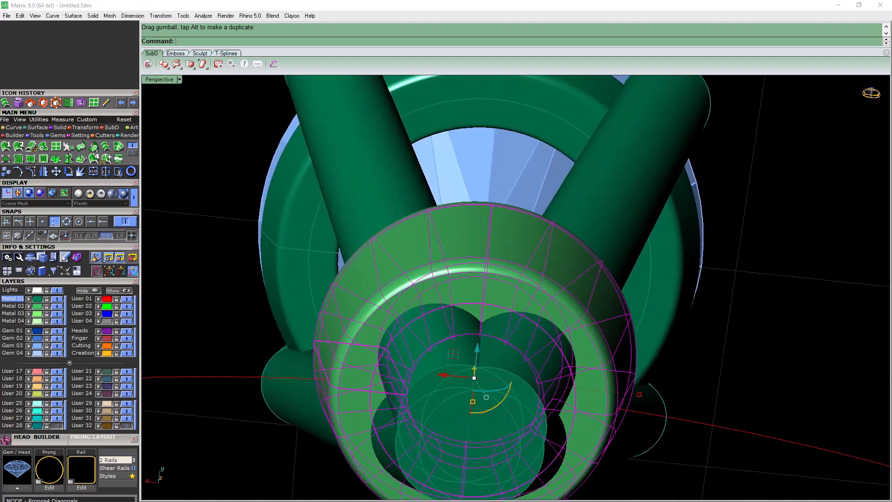
scroll(565, 282, down, 6)
key(Escape)
Start scaling the lower rail with the centre snap enabled in place of the point snap
right_drag(565, 283, 562, 362)
right_drag(562, 320, 580, 316)
scroll(576, 362, up, 5)
click(581, 316)
scroll(580, 316, down, 5)
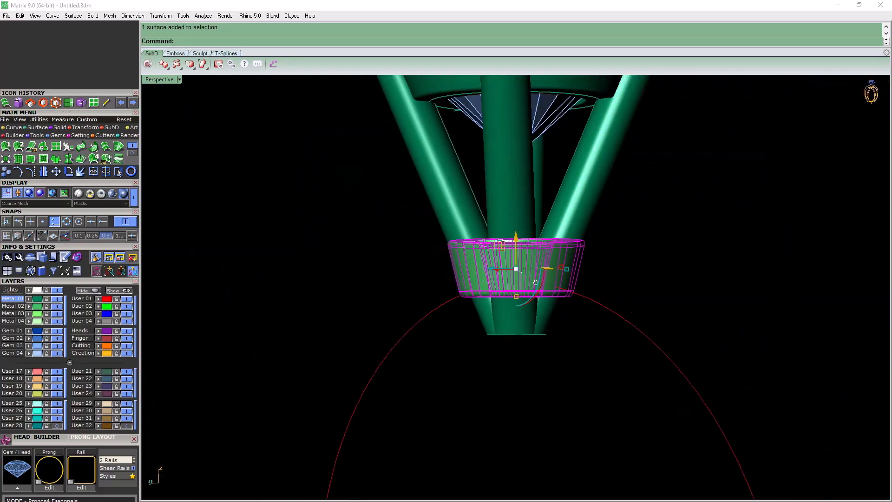
click(83, 128)
click(14, 158)
click(79, 222)
click(55, 223)
right_drag(553, 296, 588, 344)
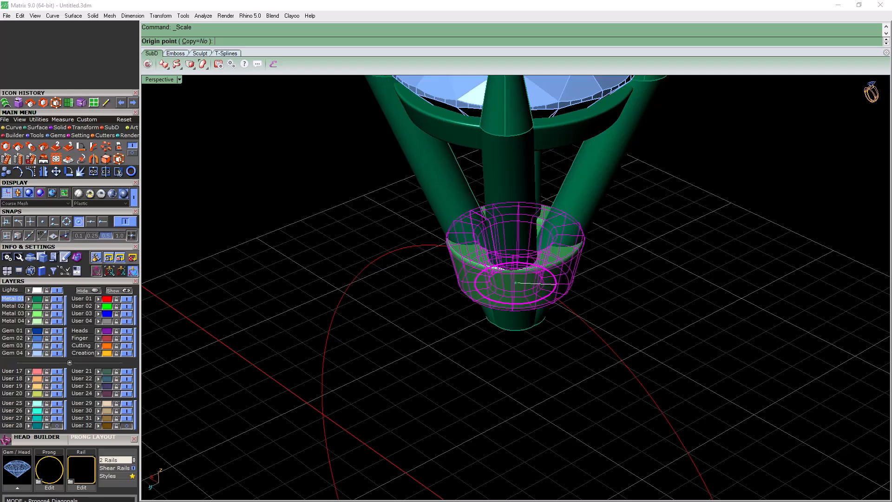
Scale the lower rail down to about 0.88 of its size around its centre point
click(515, 283)
click(748, 316)
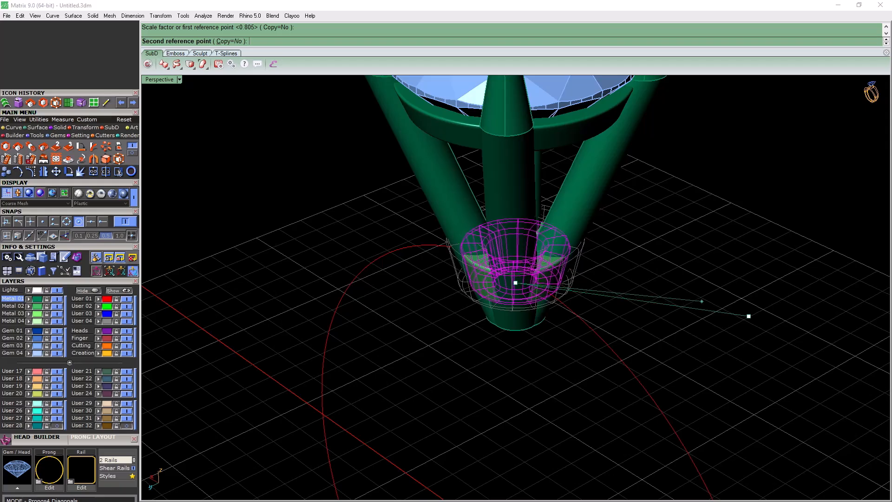
click(722, 298)
right_drag(722, 298, 564, 289)
scroll(564, 289, up, 2)
Scale the lower rail up slightly around its centre so it wraps the prongs, and deselect it
key(space)
click(506, 286)
click(664, 304)
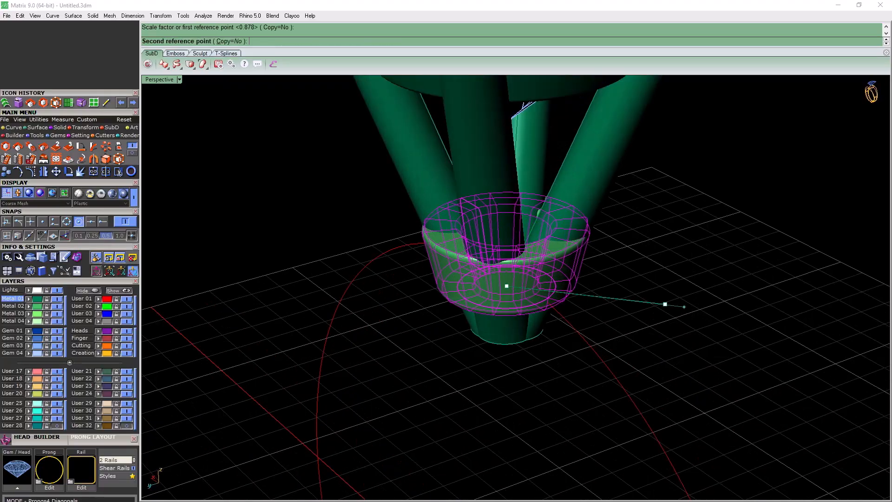
click(687, 308)
right_drag(682, 306, 722, 274)
scroll(720, 272, up, 2)
scroll(464, 267, down, 8)
mouse_move(465, 267)
right_down()
mouse_move(488, 272)
mouse_move(469, 302)
mouse_move(478, 269)
right_up()
key(Escape)
scroll(522, 251, up, 7)
right_drag(522, 250, 485, 274)
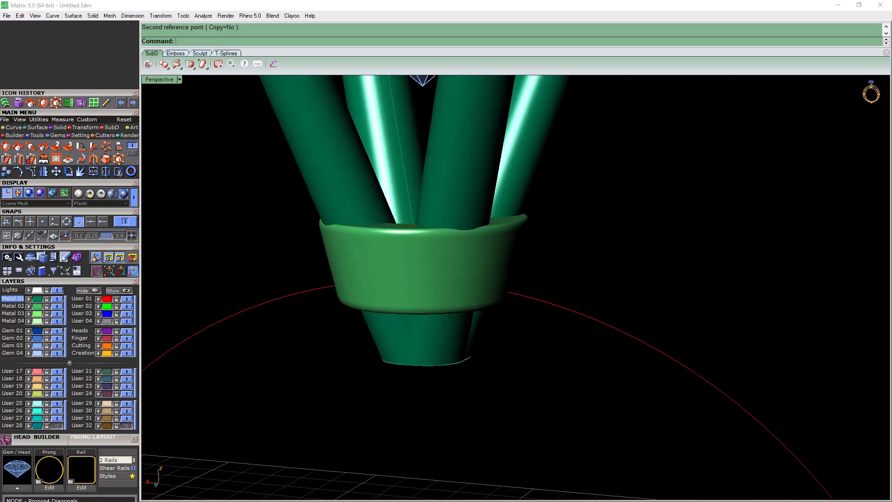
Put a global edit cage around the lower rail on layer User 03, using a world bounding box with a Z point count of 2
click(401, 242)
scroll(400, 237, down, 7)
right_drag(400, 237, 407, 283)
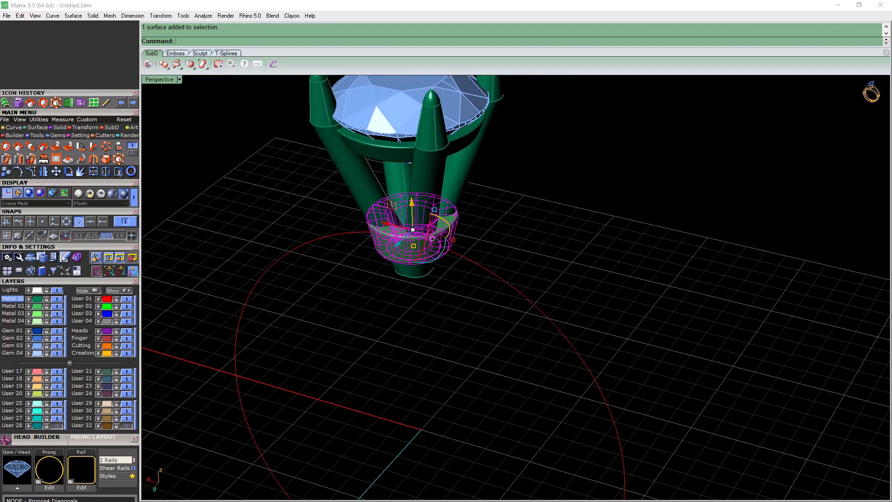
click(122, 162)
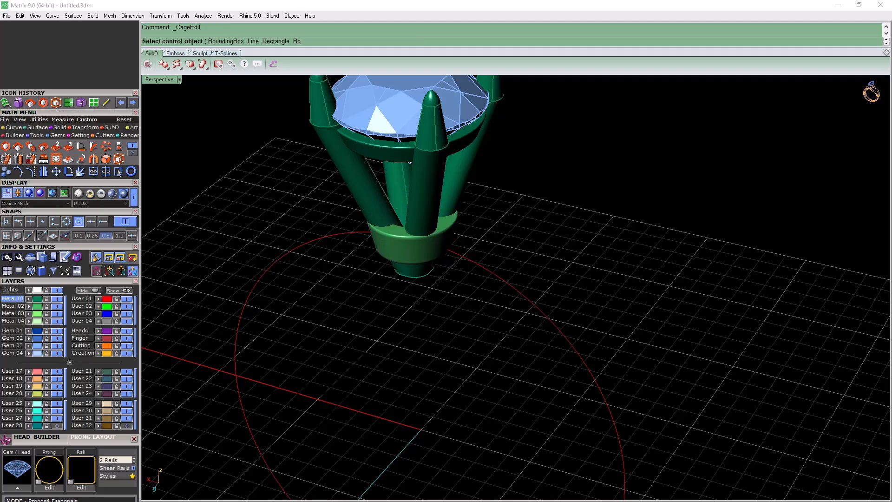
click(83, 314)
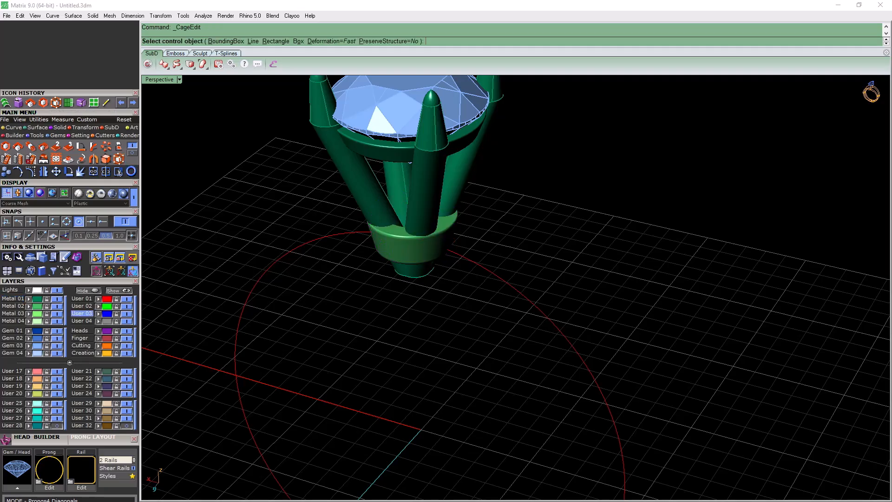
text(b)
key(Return)
text(w)
key(Return)
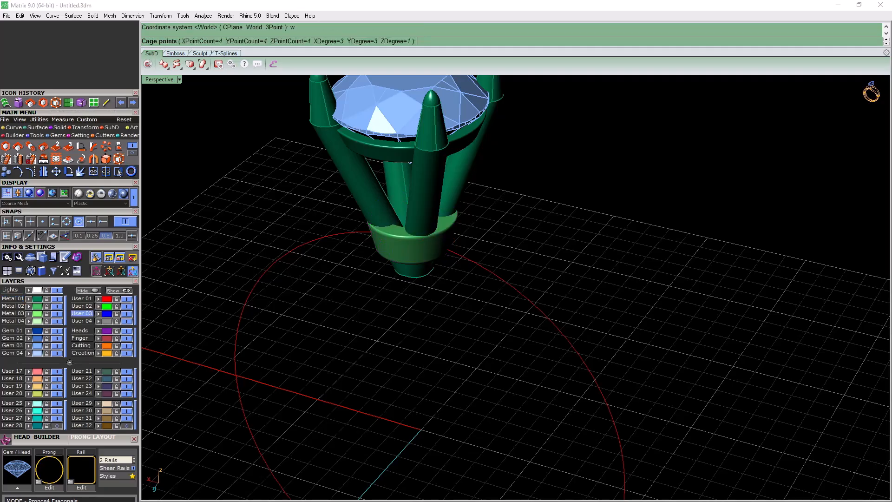
key(Return)
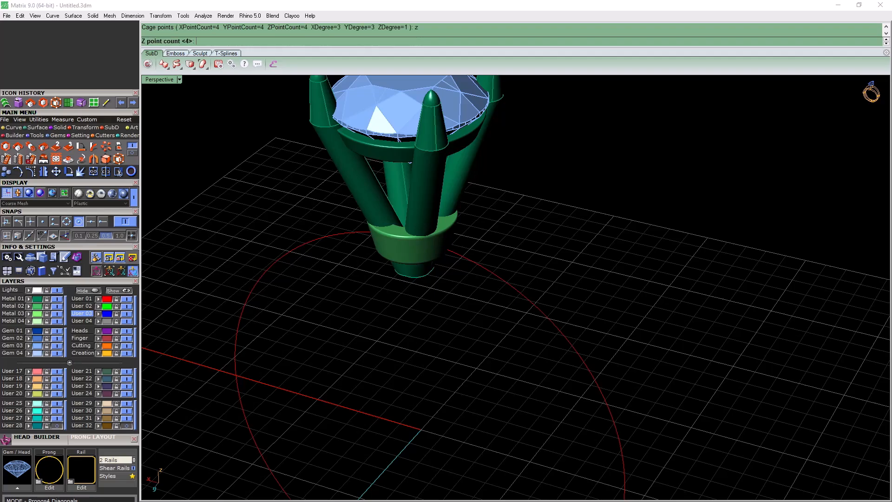
text(2)
key(Return)
key(Return)
key(Return)
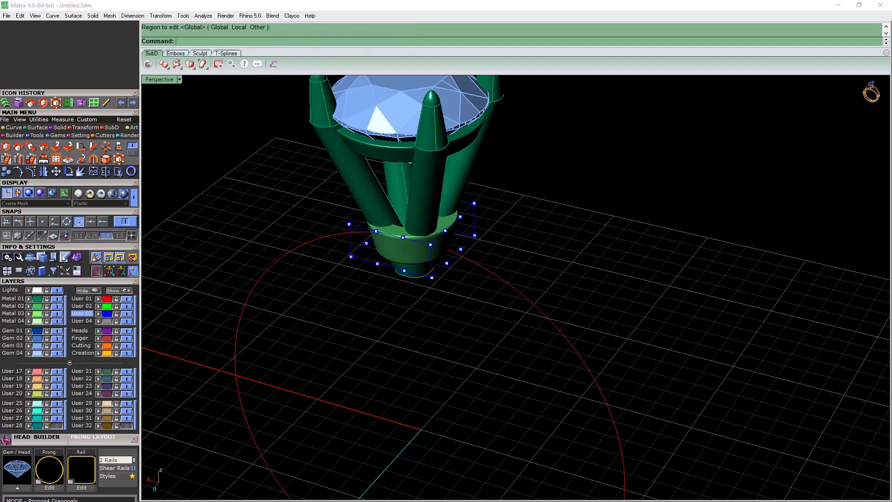
Select the bottom layer of cage points and scale it inward to about 0.74 to taper the rail
right_drag(502, 325, 566, 246)
drag(332, 288, 494, 239)
right_drag(494, 239, 474, 299)
scroll(463, 254, up, 4)
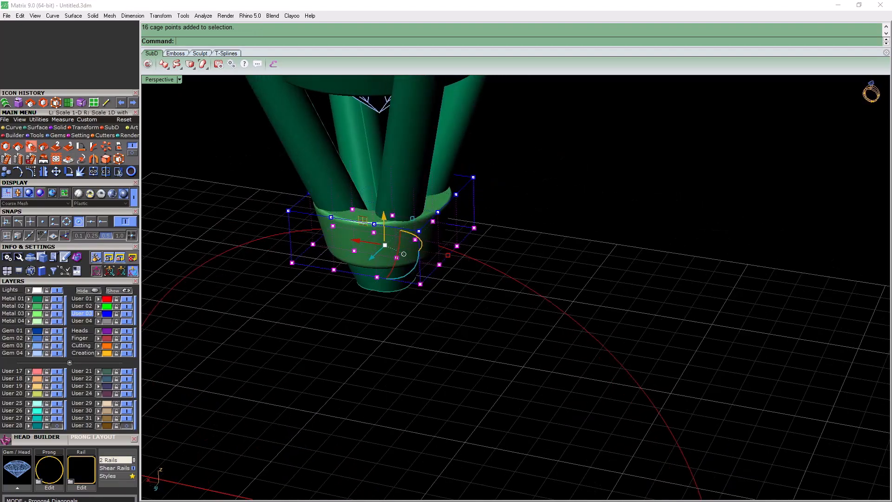
click(6, 148)
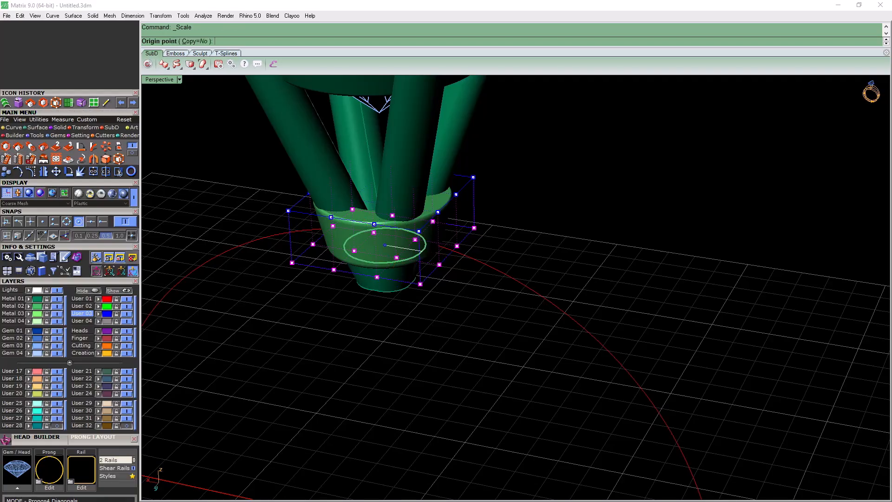
click(692, 263)
click(618, 262)
right_drag(617, 262, 641, 297)
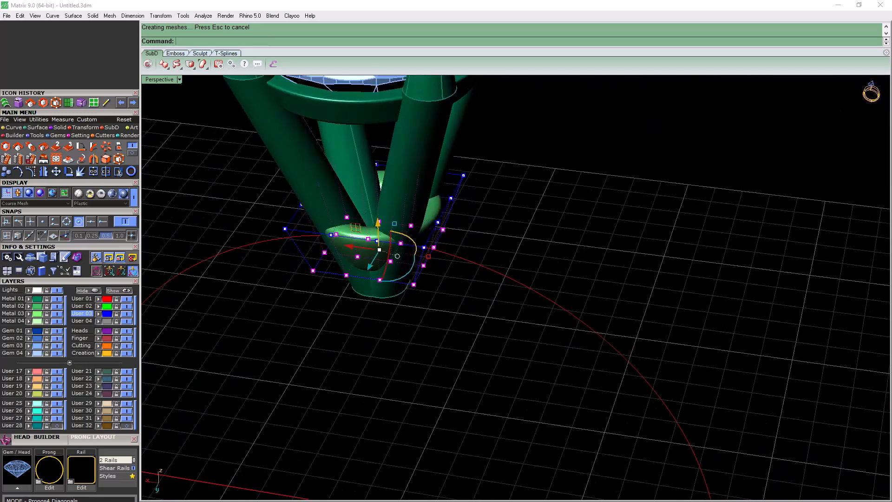
Scale the bottom cage points back outward by about 1.09 to widen the rail's lower edge
scroll(415, 255, up, 6)
right_click(336, 273)
click(330, 270)
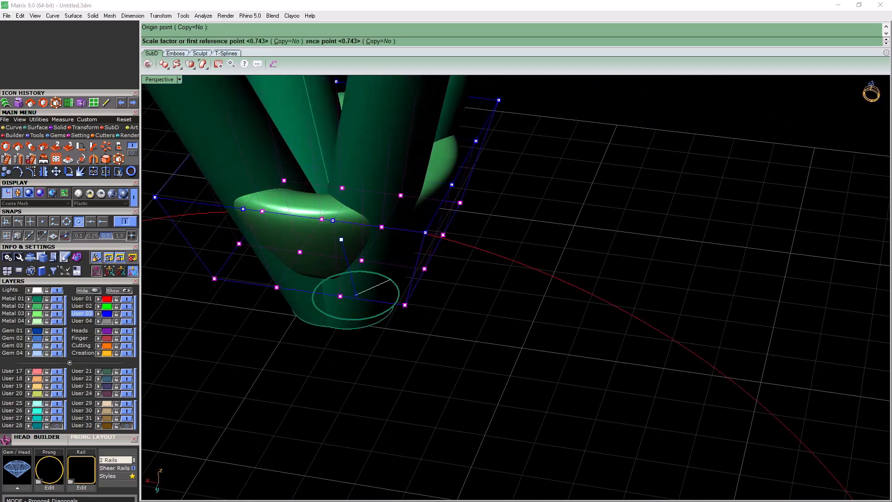
click(585, 238)
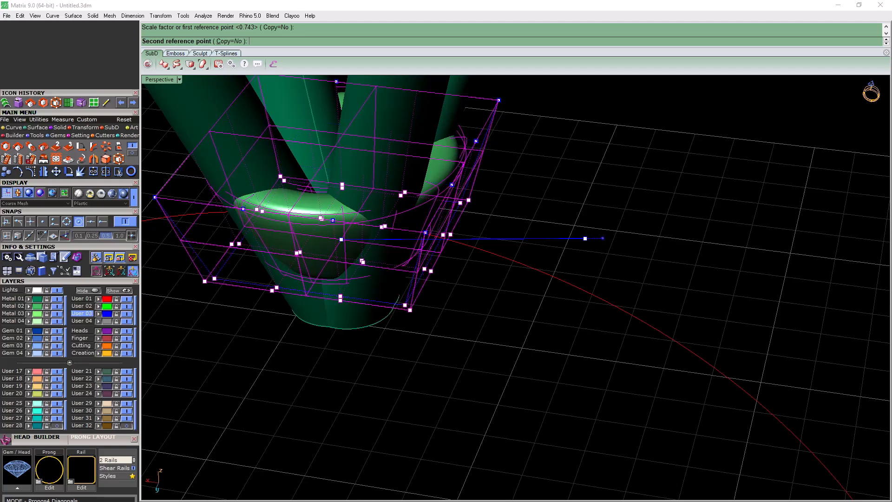
click(609, 239)
mouse_move(610, 238)
right_down()
mouse_move(636, 154)
mouse_move(620, 200)
mouse_move(627, 237)
right_up()
Scale the bottom cage points outward slightly once more and leave point editing
right_click(385, 267)
click(380, 268)
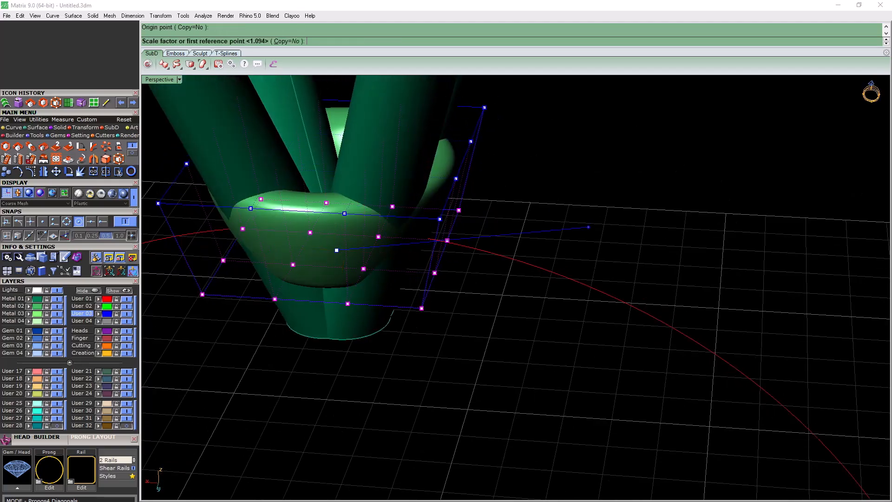
click(588, 226)
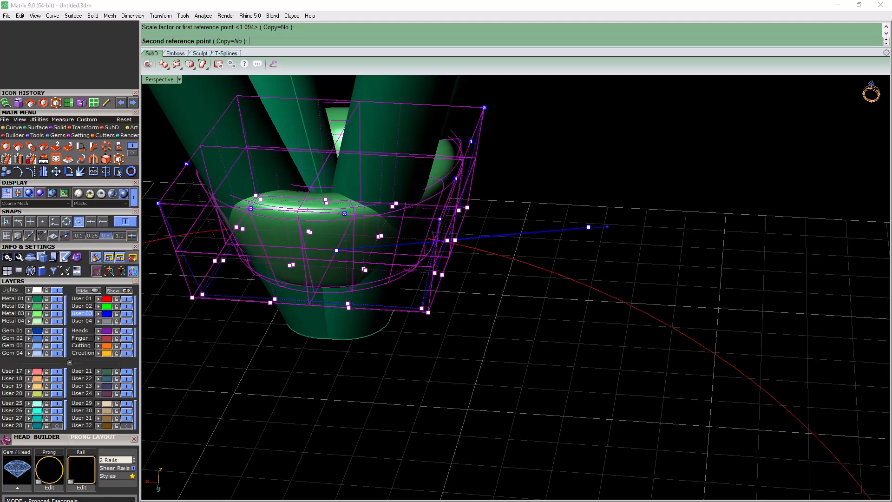
click(607, 227)
right_drag(607, 226, 504, 227)
key(Escape)
key(Escape)
Delete the edit cage around the lower rail
click(499, 221)
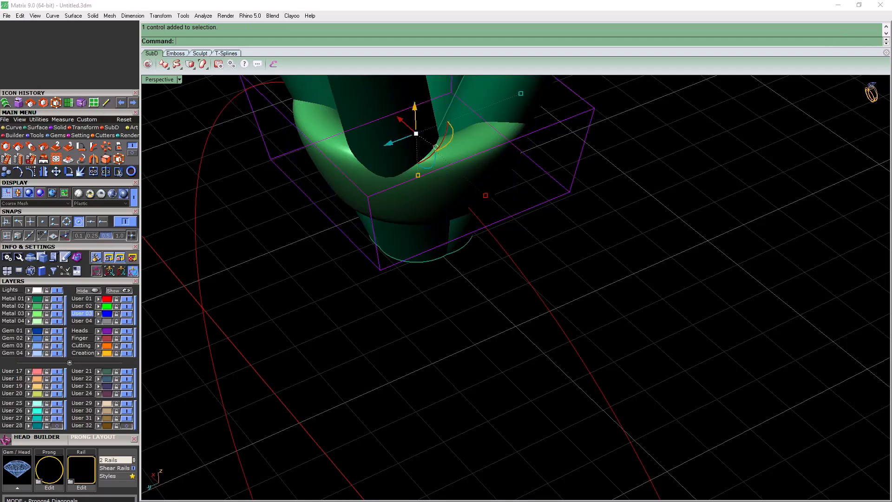
key(Delete)
scroll(534, 239, down, 5)
right_drag(534, 239, 583, 221)
scroll(571, 223, down, 6)
scroll(572, 223, up, 5)
scroll(481, 237, down, 6)
scroll(481, 237, up, 7)
right_drag(481, 237, 513, 209)
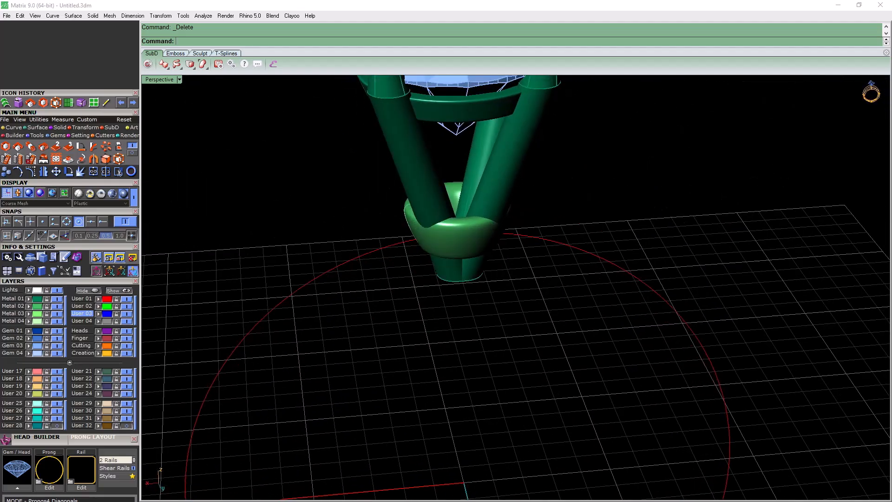
Hide the Metal 01 layer to examine the reshaped lower rail by itself, show the layer again and check the whole head
click(56, 299)
right_drag(464, 223, 341, 260)
click(57, 299)
scroll(398, 239, down, 8)
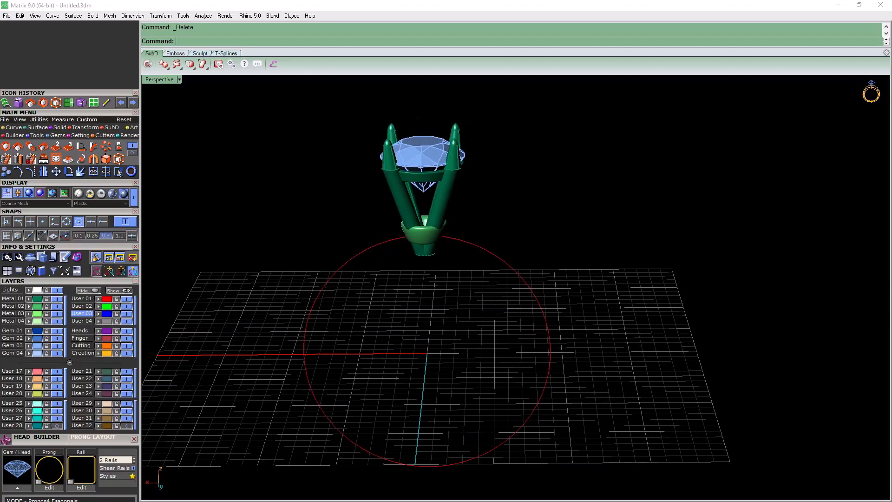
scroll(397, 250, up, 6)
right_drag(396, 249, 420, 279)
scroll(411, 258, down, 7)
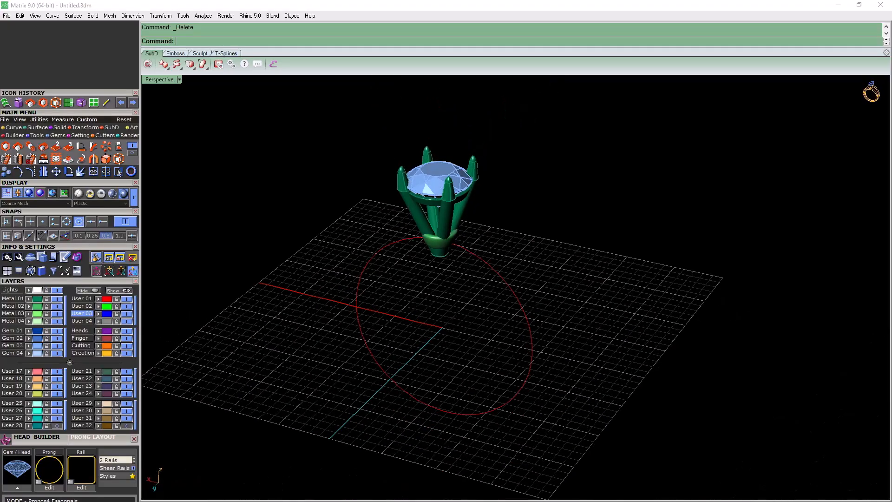
Close the Head Builder and start Profile Placer on the finger circle with a half-round edge profile
click(135, 439)
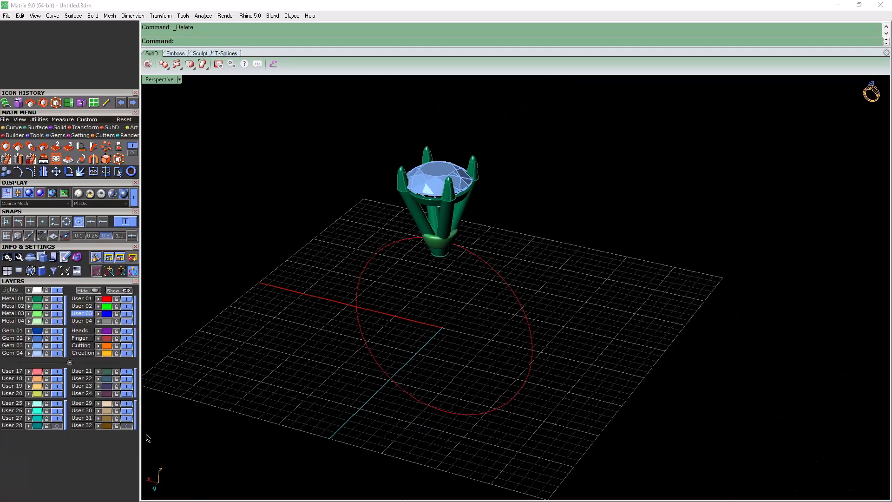
click(362, 333)
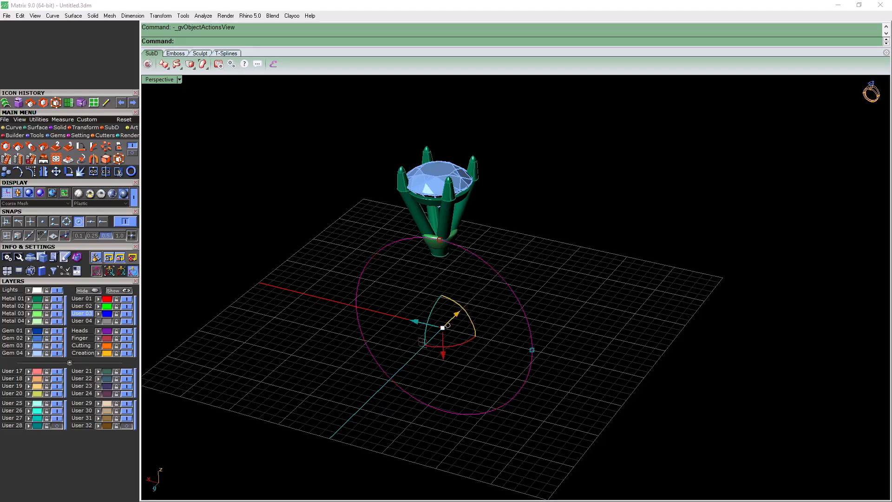
click(475, 349)
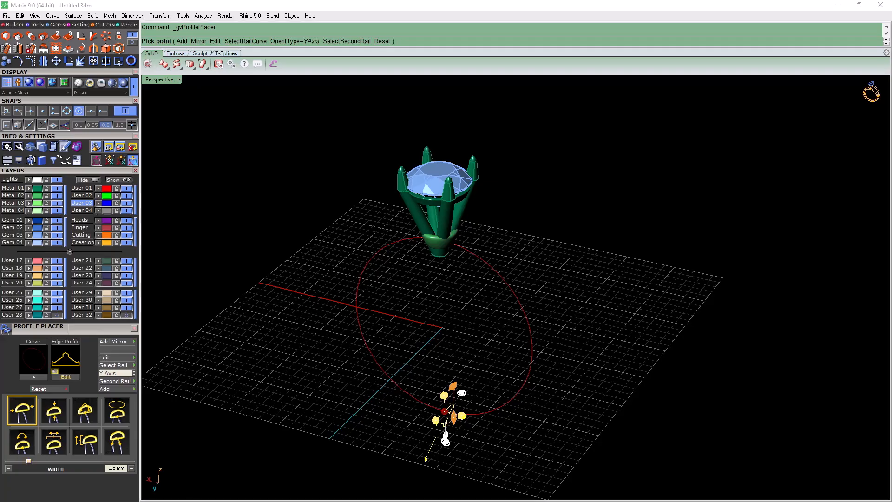
click(65, 359)
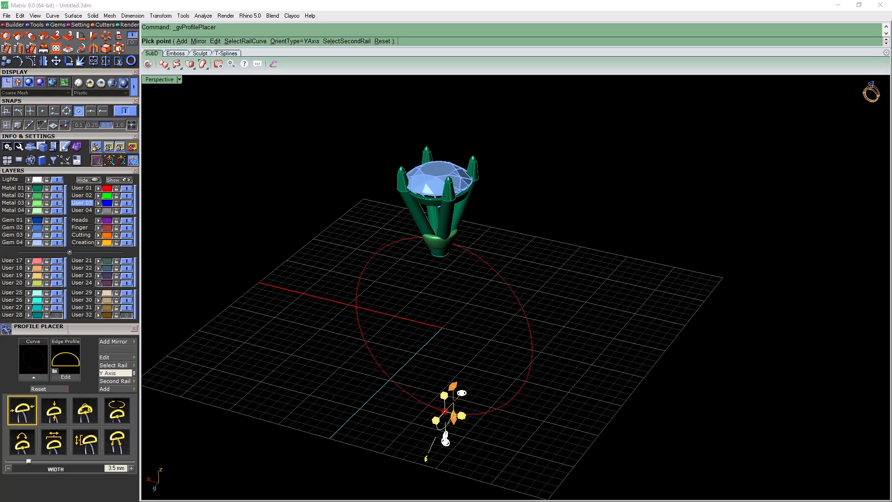
right_drag(534, 325, 408, 332)
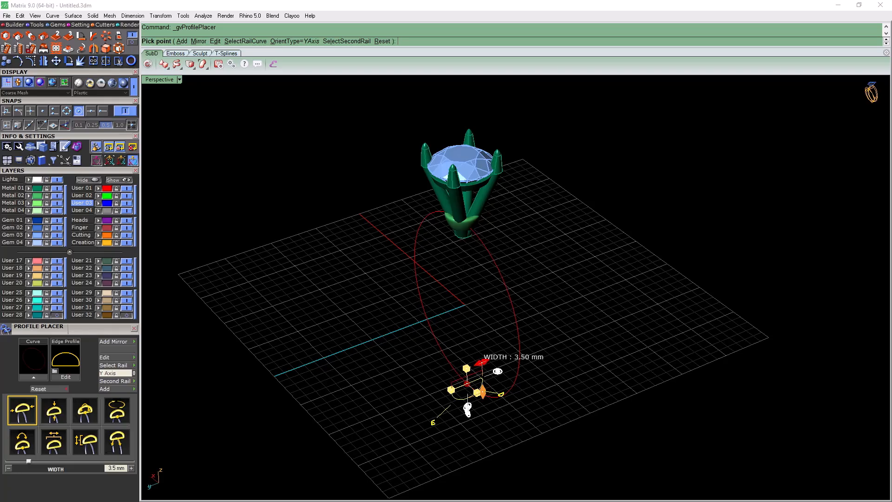
Set the half-round profile's height to 1.3 mm and add another profile on the finger circle
click(481, 363)
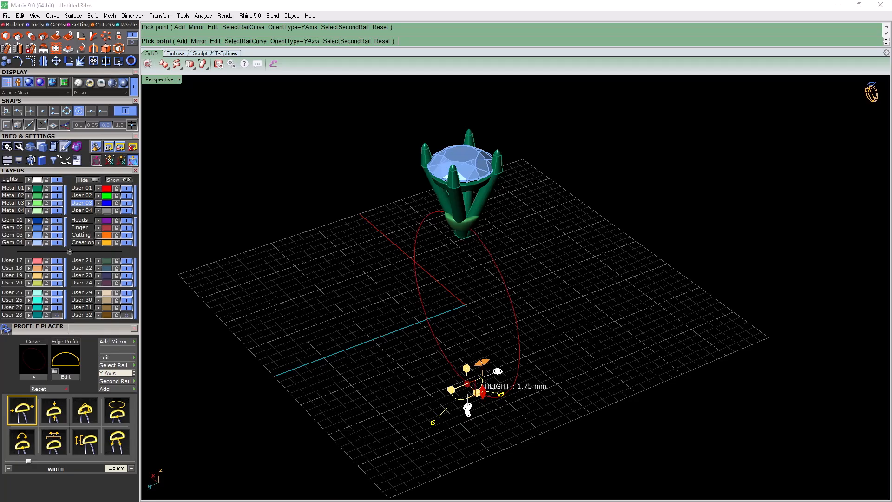
drag(482, 391, 482, 393)
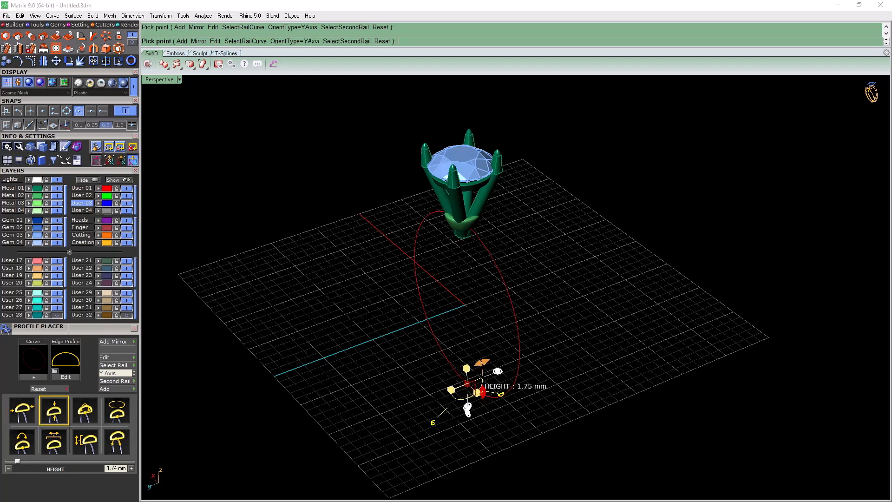
double_click(113, 468)
text(3)
key(Return)
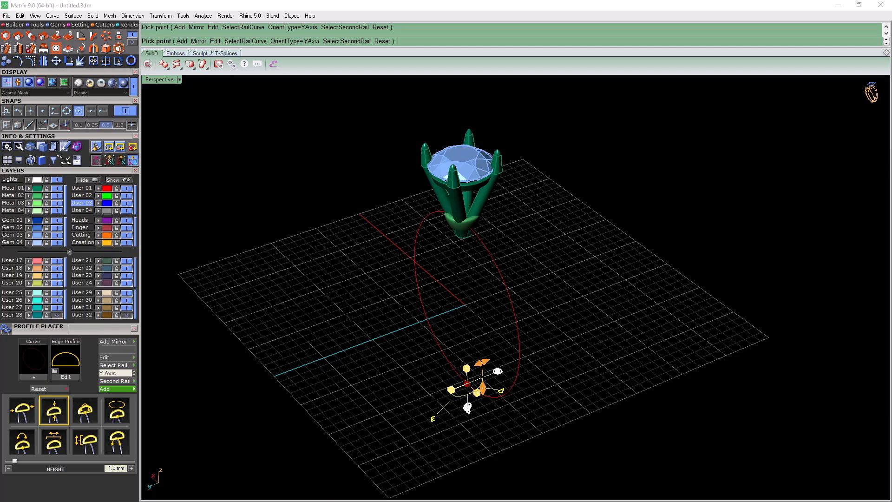
click(116, 389)
Try moving the added profile 66.6% along the finger circle, and return its position to 0%
mouse_move(466, 383)
mouse_down()
mouse_move(519, 358)
mouse_move(519, 348)
mouse_move(466, 383)
mouse_up()
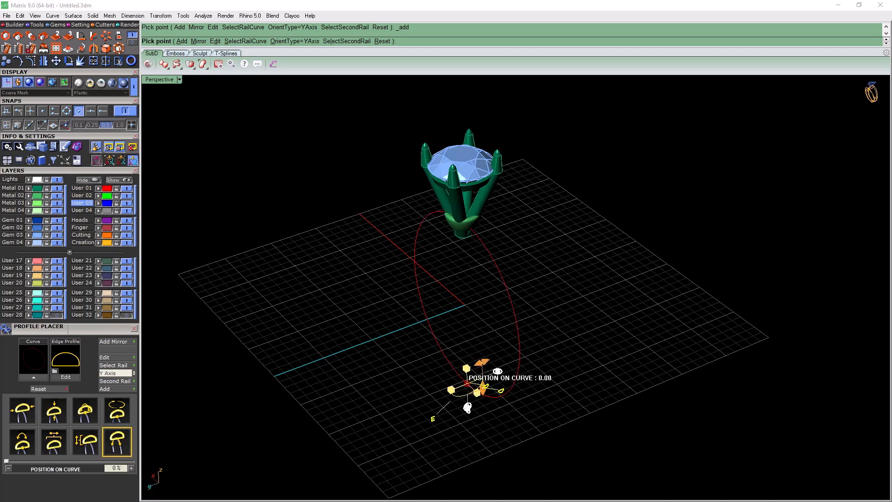
drag(467, 383, 514, 299)
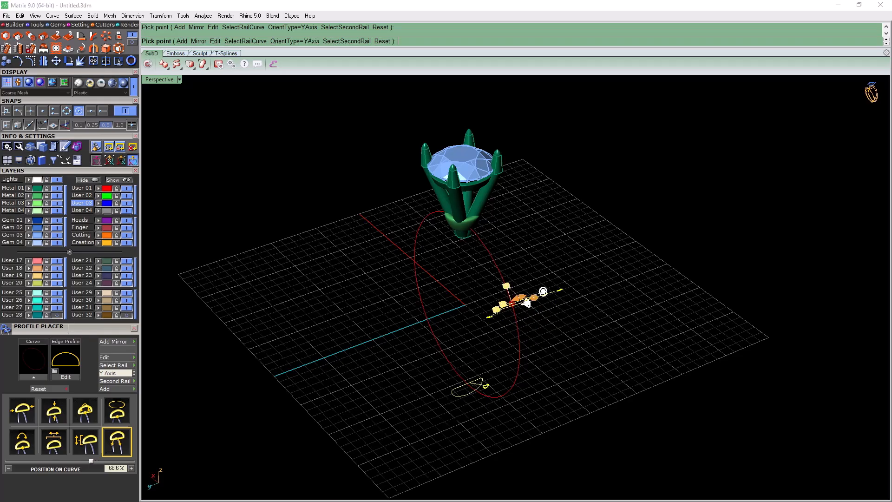
right_drag(514, 299, 637, 299)
scroll(541, 294, up, 1)
scroll(541, 295, up, 1)
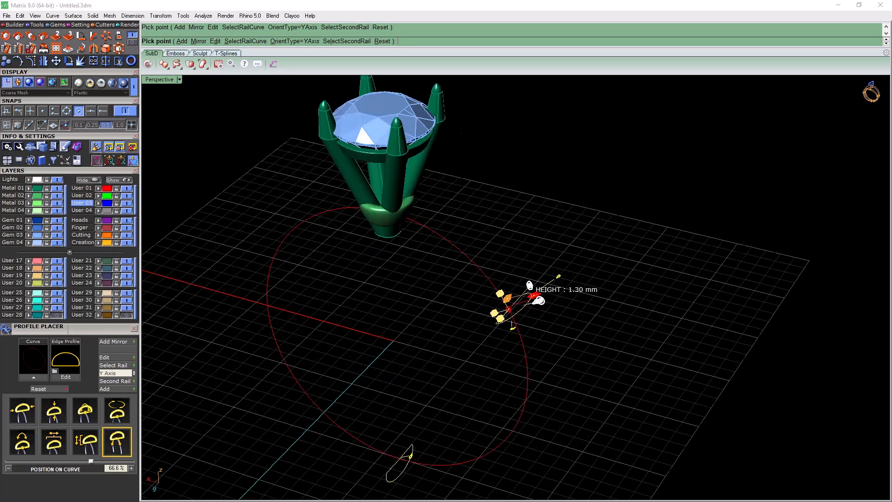
text(0)
key(Return)
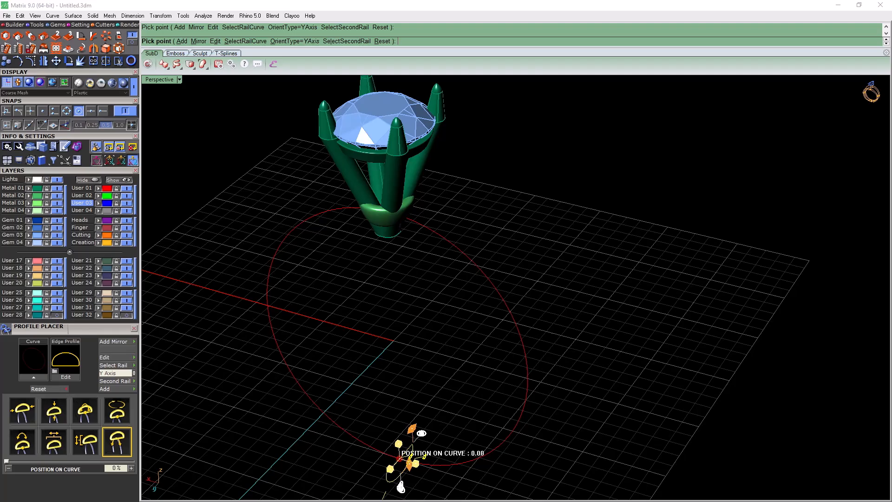
Turn off the centre snap and slide the added profile along the finger circle to 52.9%, just beside the head
scroll(547, 247, down, 1)
click(78, 111)
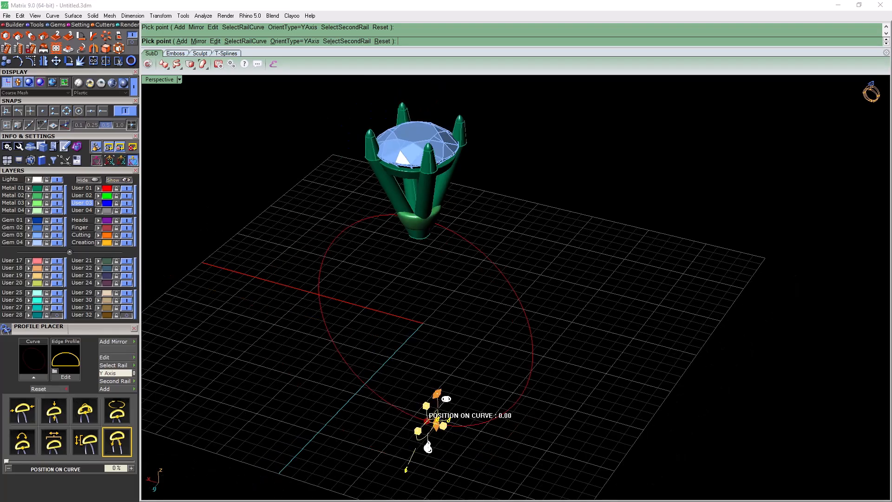
drag(426, 420, 439, 226)
scroll(439, 225, up, 5)
right_drag(439, 226, 469, 200)
scroll(469, 200, up, 2)
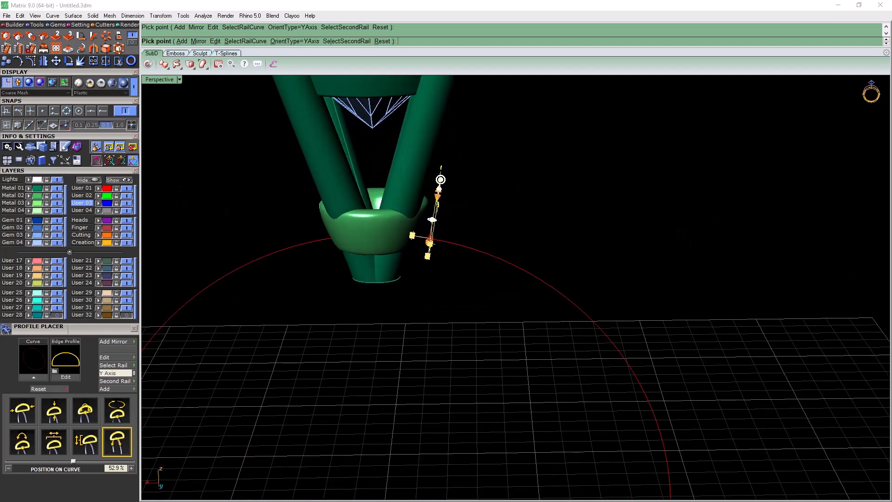
scroll(461, 194, up, 2)
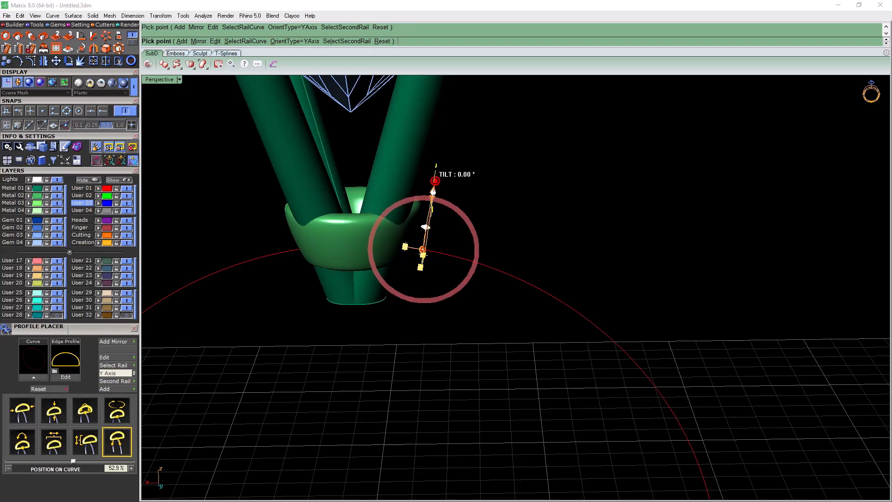
Tilt the added profile 6.3° and slide it closer to the head, to 52.3% along the finger circle
drag(435, 181, 442, 183)
right_drag(485, 204, 508, 225)
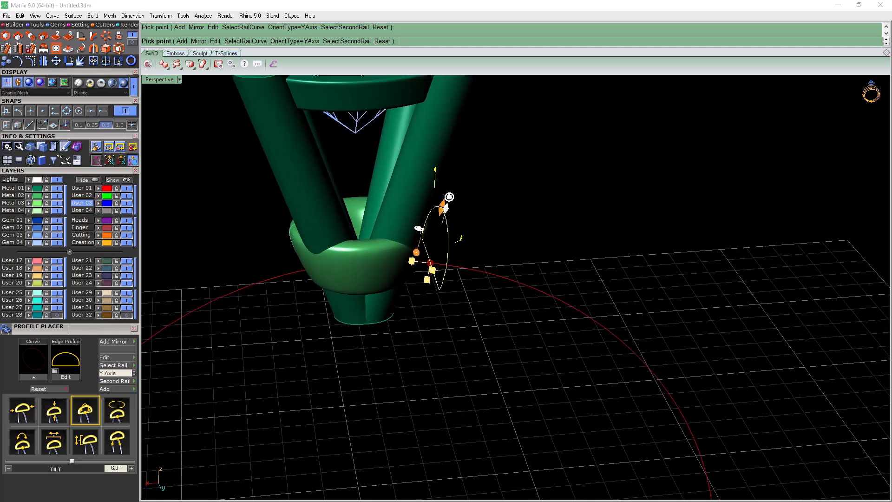
drag(430, 263, 417, 262)
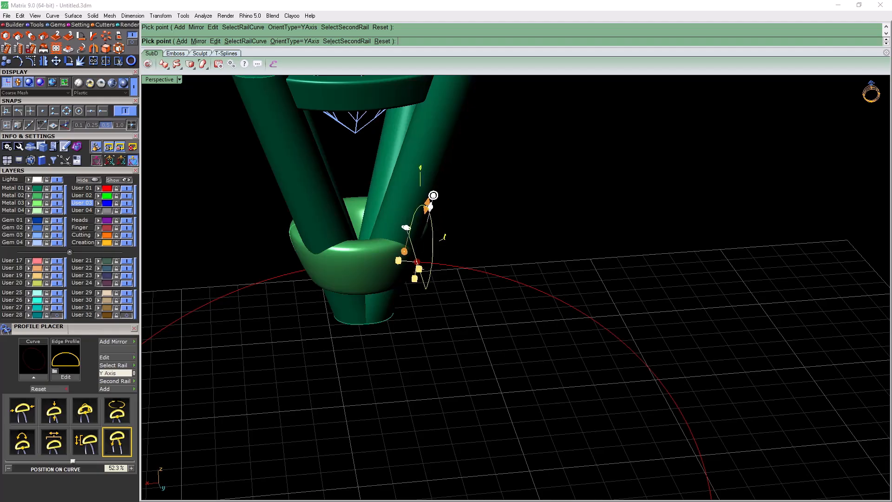
right_drag(417, 262, 333, 253)
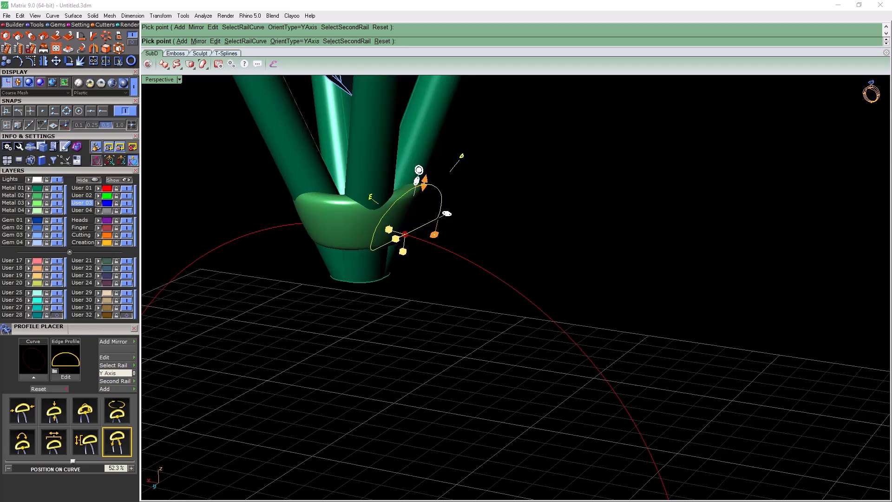
Switch the profile beside the head to the next, more peaked edge shape and set its width to 2 mm
key(Right)
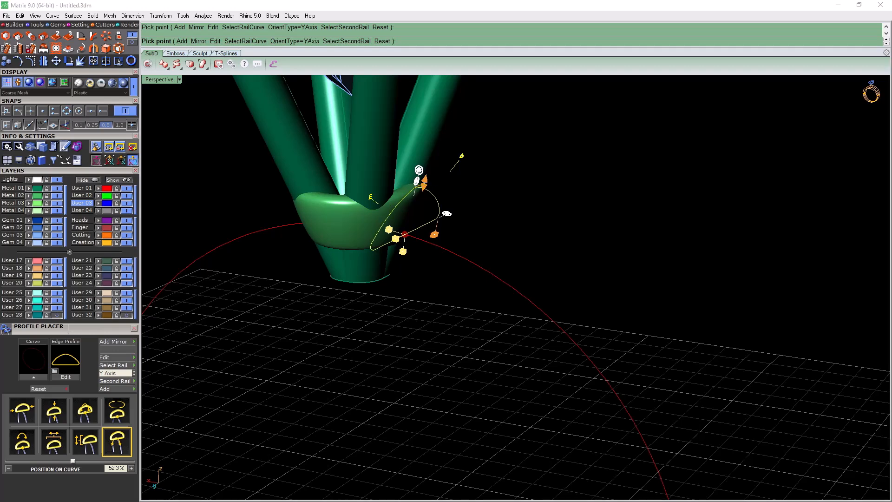
right_drag(534, 279, 400, 304)
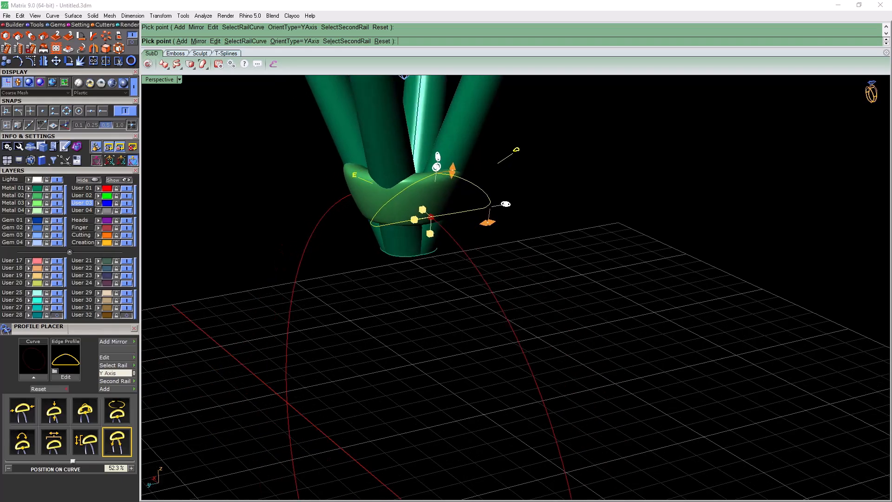
click(487, 222)
drag(116, 468, 87, 469)
text(2)
key(Return)
scroll(361, 421, down, 3)
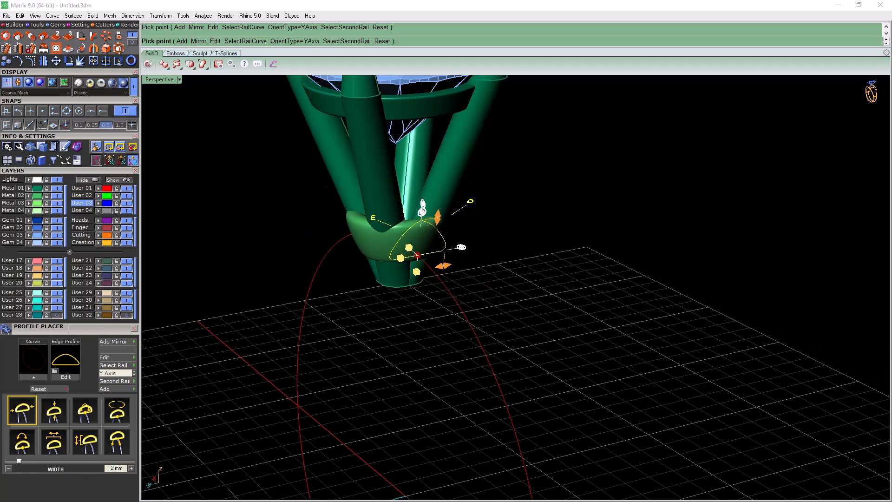
Raise the height of the profile beside the head to 3.03 mm and finish placing profiles
scroll(407, 279, up, 3)
mouse_move(428, 235)
drag(429, 236, 435, 177)
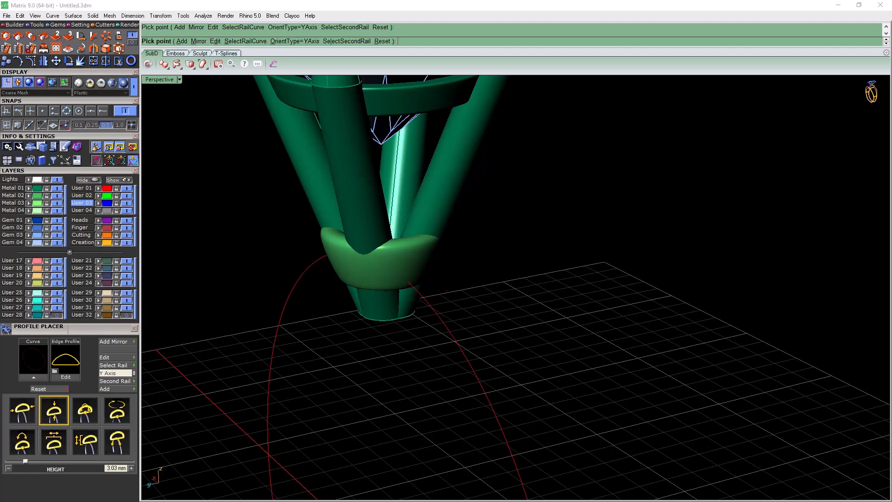
scroll(516, 288, down, 2)
right_drag(464, 241, 501, 200)
mouse_move(447, 206)
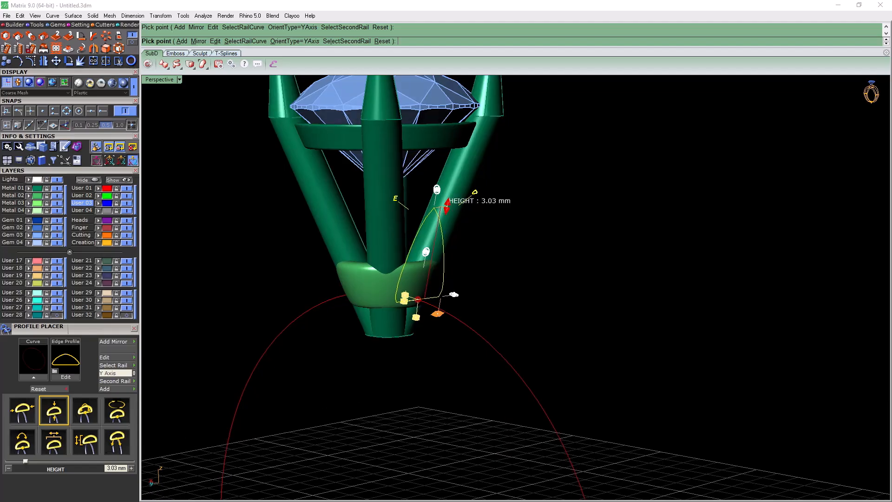
key(Return)
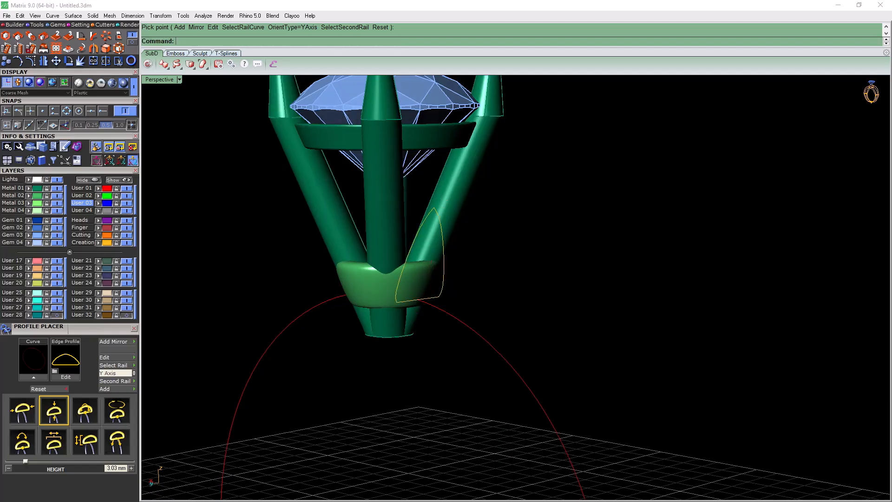
Mirror a copy of the profile beside the head to its opposite side, across the vertical plane through the origin (0)
scroll(484, 310, down, 5)
right_drag(485, 310, 458, 325)
scroll(456, 297, up, 7)
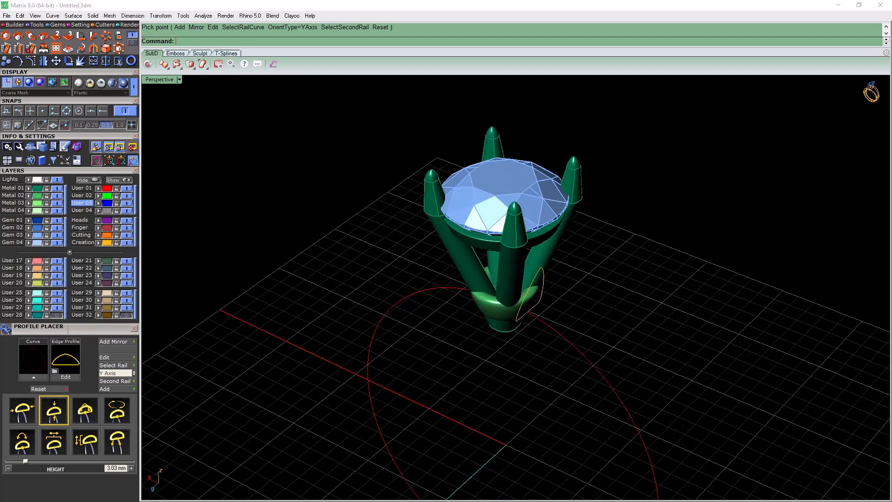
click(502, 294)
scroll(503, 294, down, 8)
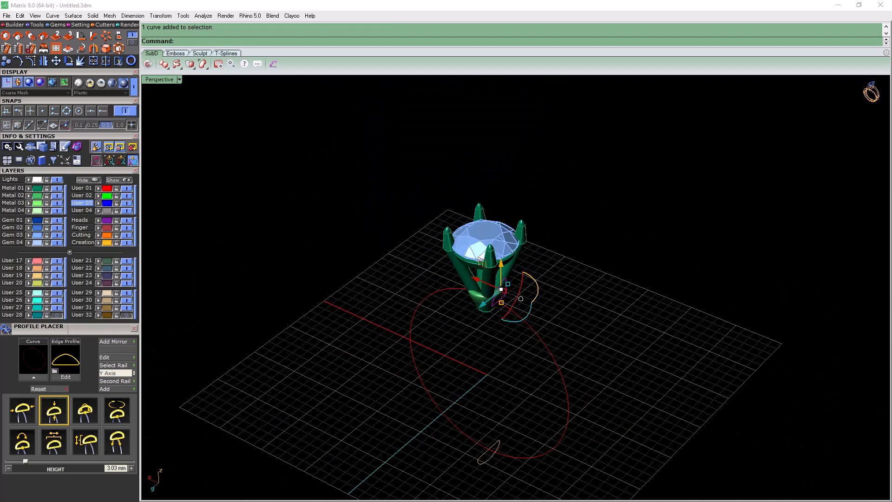
right_drag(502, 295, 546, 282)
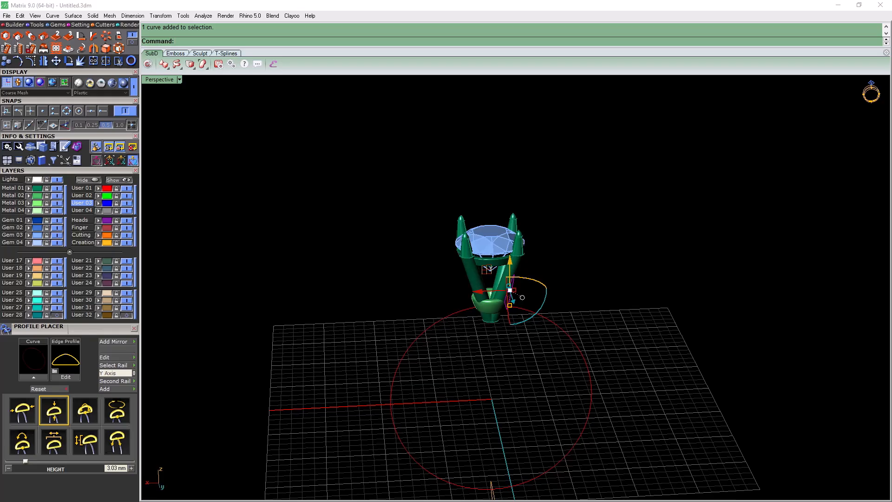
scroll(110, 393, up, 3)
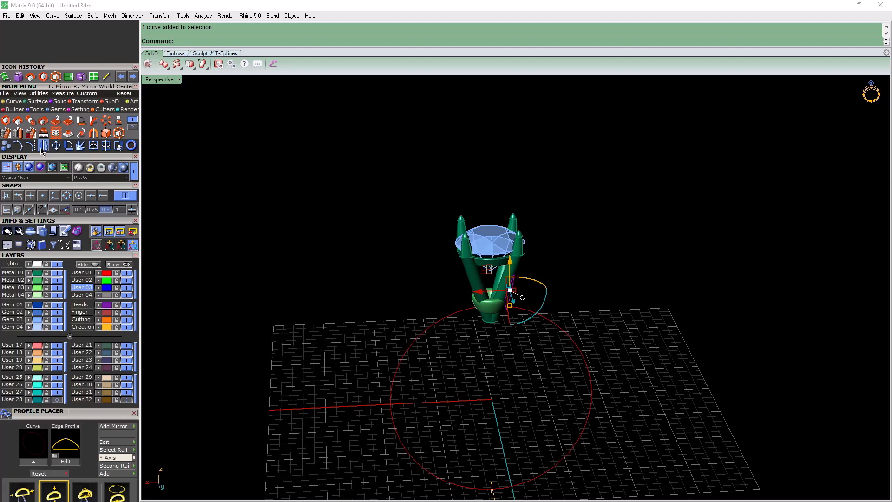
click(42, 146)
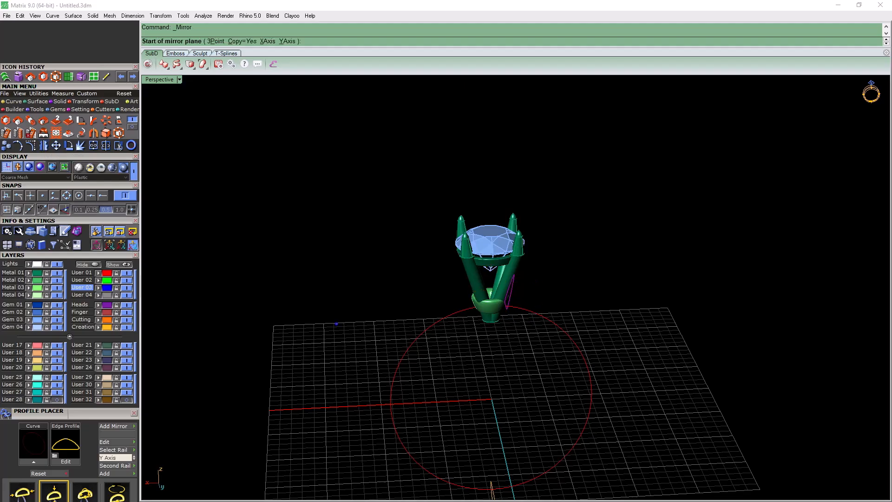
text(0)
key(Return)
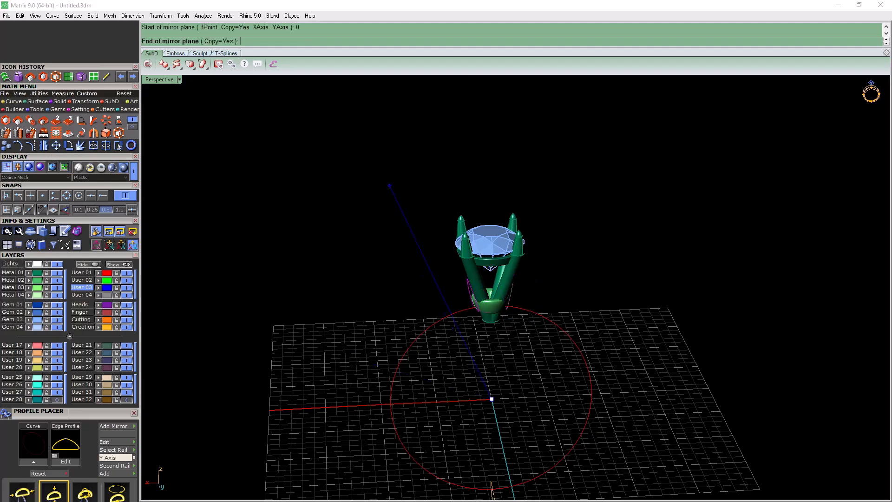
click(429, 129)
right_drag(430, 130, 367, 118)
key(Escape)
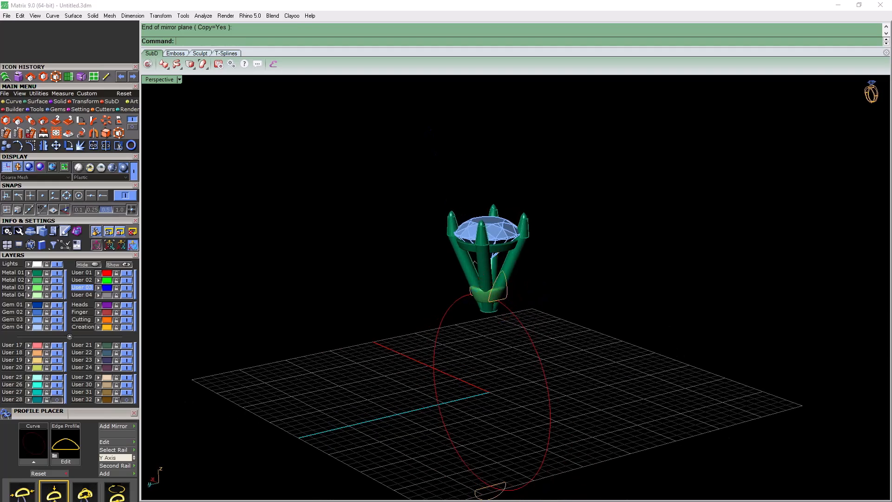
Make Metal 03 the active layer and close Profile Placer
right_drag(464, 326, 516, 253)
scroll(473, 228, up, 5)
click(620, 216)
key(Escape)
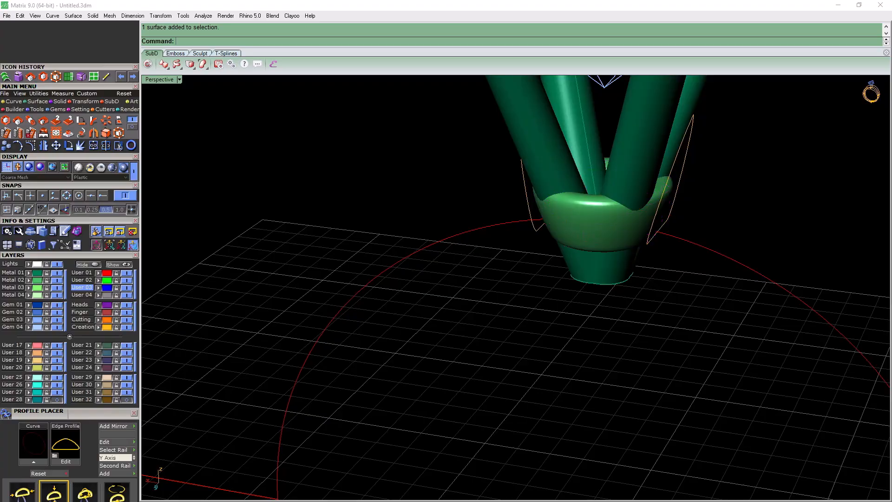
click(11, 287)
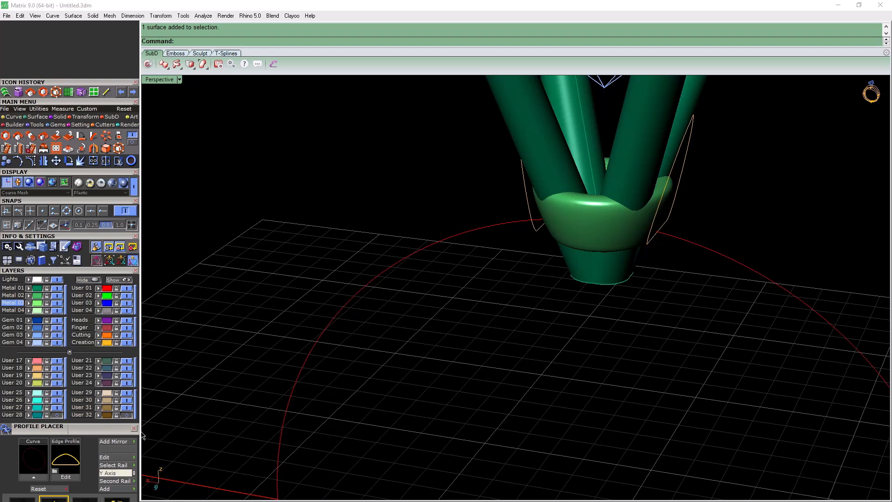
click(134, 428)
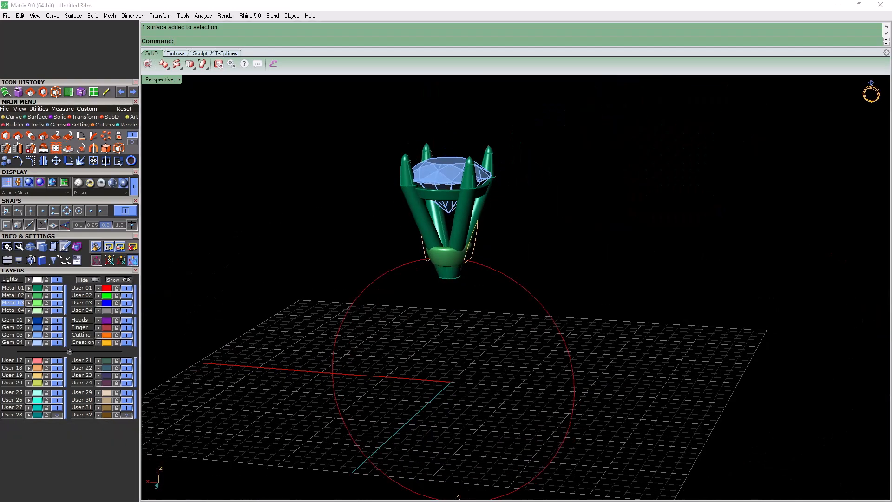
Start a one-rail sweep with the finger circle as rail and the three placed profiles as cross sections
click(37, 116)
click(7, 136)
click(497, 271)
click(476, 241)
scroll(490, 371, down, 4)
scroll(471, 448, up, 2)
click(468, 468)
click(441, 255)
key(Return)
Accept the seam points and sweep settings to create the ring shank
right_drag(441, 269, 323, 316)
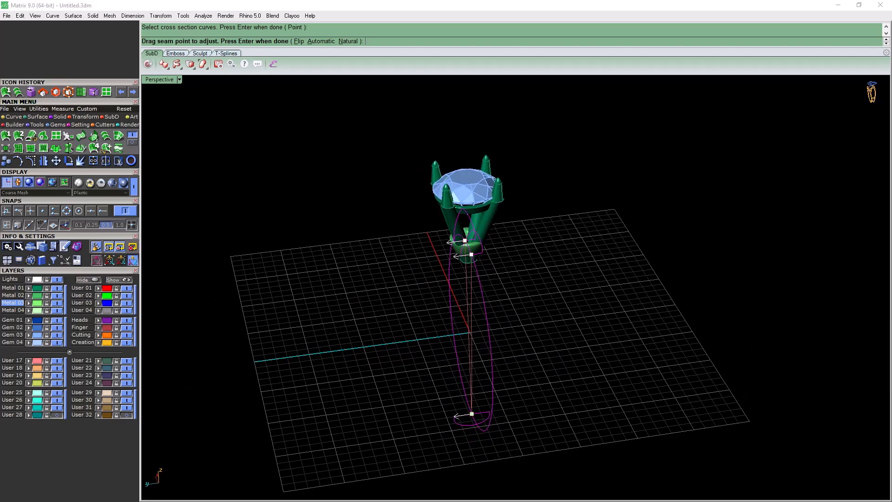
key(Return)
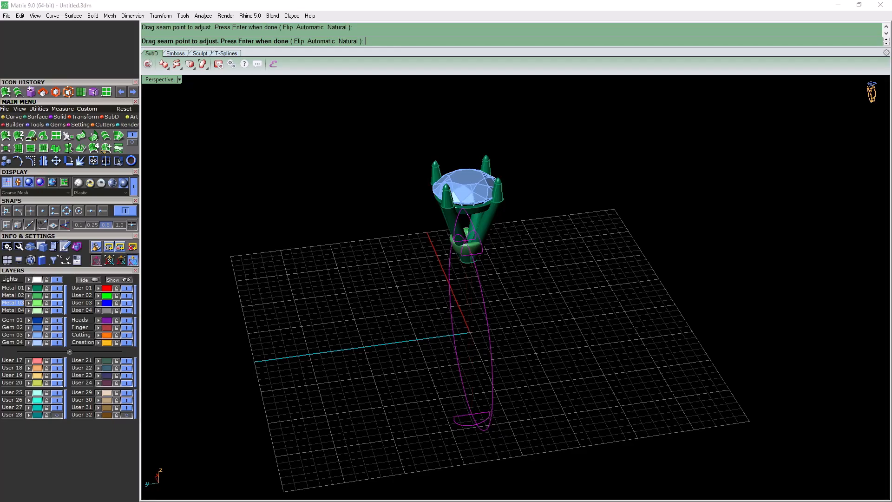
right_drag(325, 316, 480, 311)
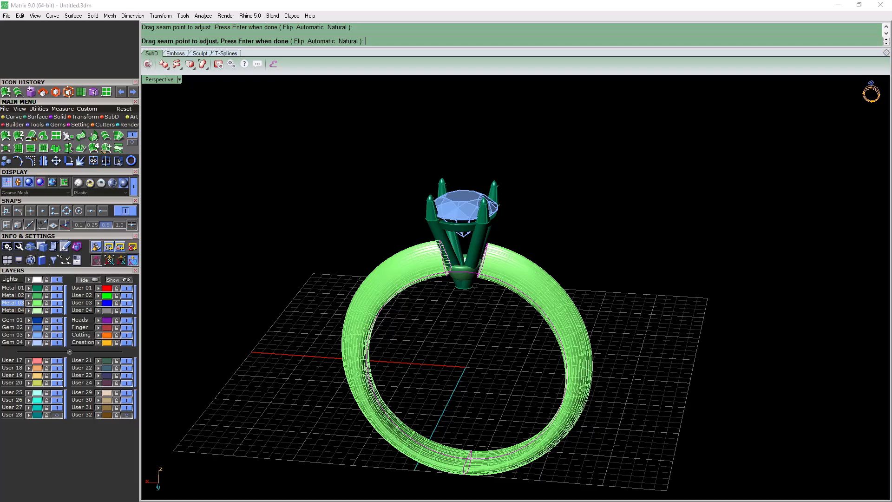
key(Return)
mouse_move(511, 325)
right_down()
mouse_move(469, 274)
mouse_move(515, 262)
right_up()
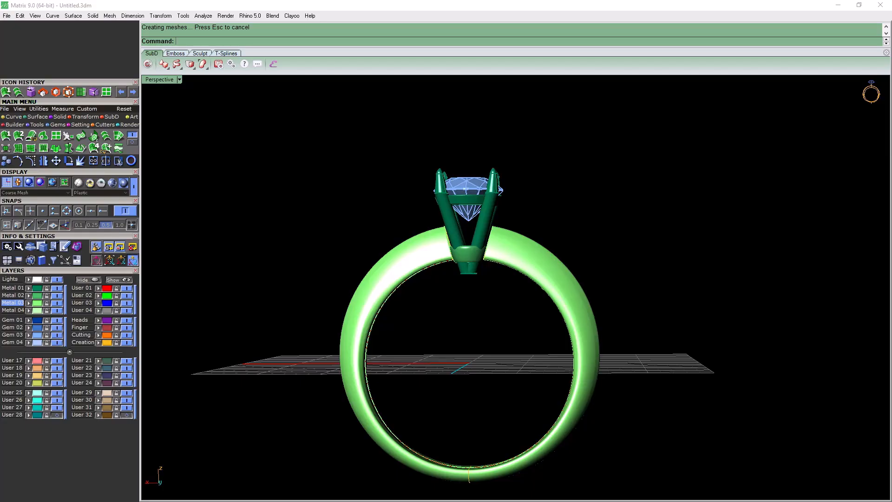
right_drag(464, 172, 228, 195)
scroll(223, 190, down, 2)
right_drag(417, 209, 390, 274)
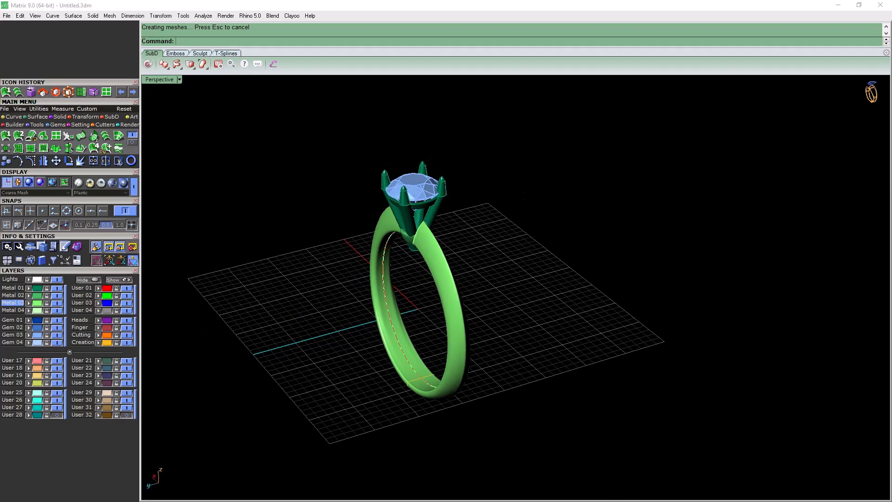
Make User 02 the active layer and extract the U-direction isocurve along the shank's outer crest, snapped to the peak of its end profile
click(82, 296)
right_drag(335, 274, 497, 281)
scroll(497, 280, up, 7)
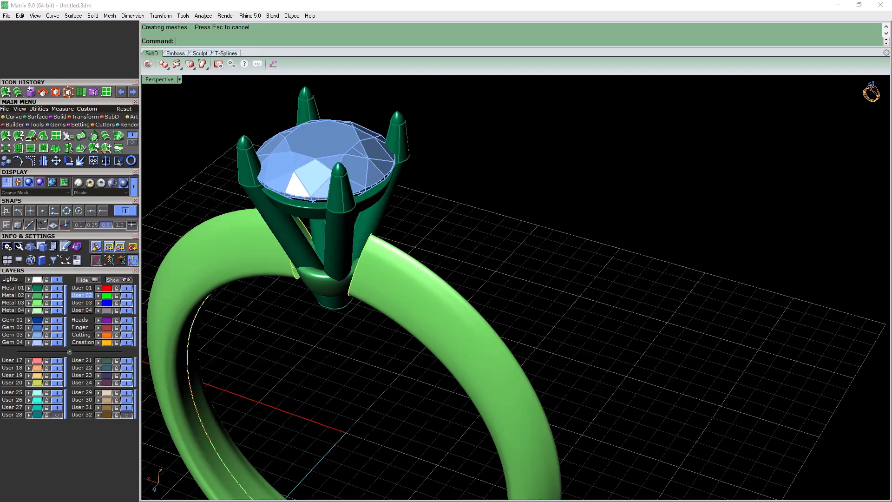
click(6, 116)
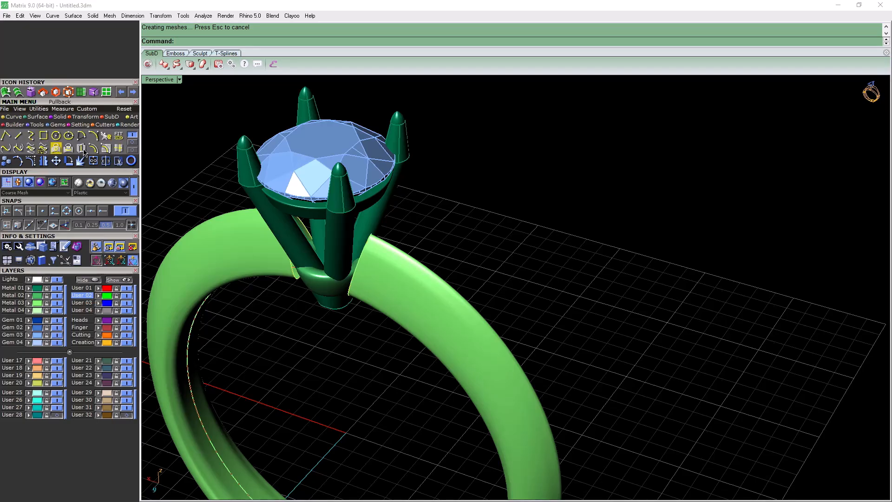
click(117, 152)
right_drag(492, 228, 385, 246)
scroll(386, 247, up, 4)
click(488, 325)
right_drag(493, 297, 298, 302)
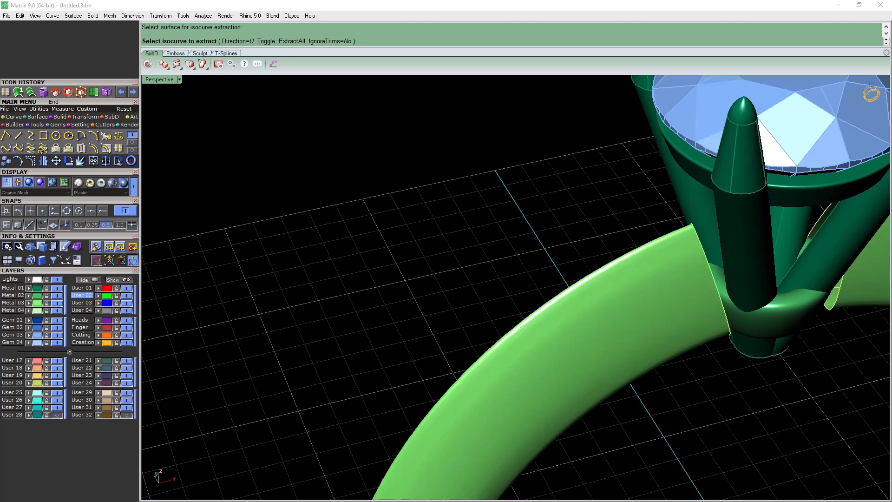
click(91, 210)
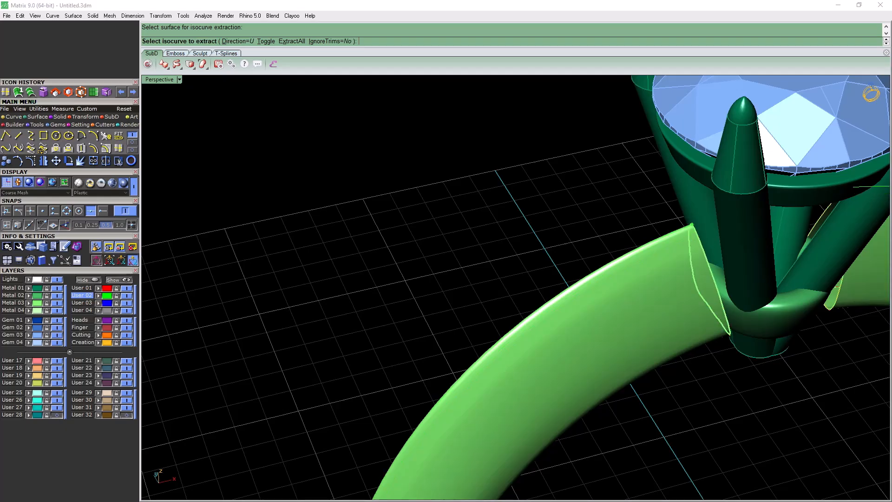
click(692, 225)
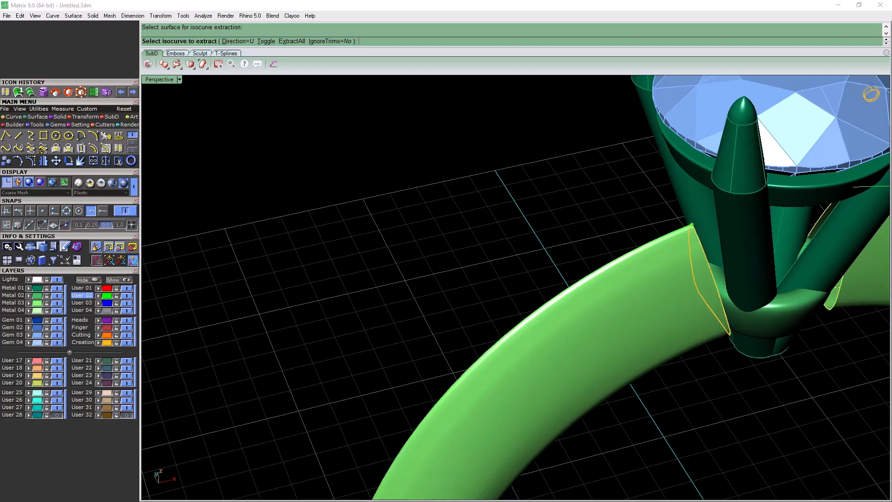
key(Return)
Delete the swept shank surface, keeping the extracted outer curve and the profiles
scroll(529, 180, down, 7)
click(553, 246)
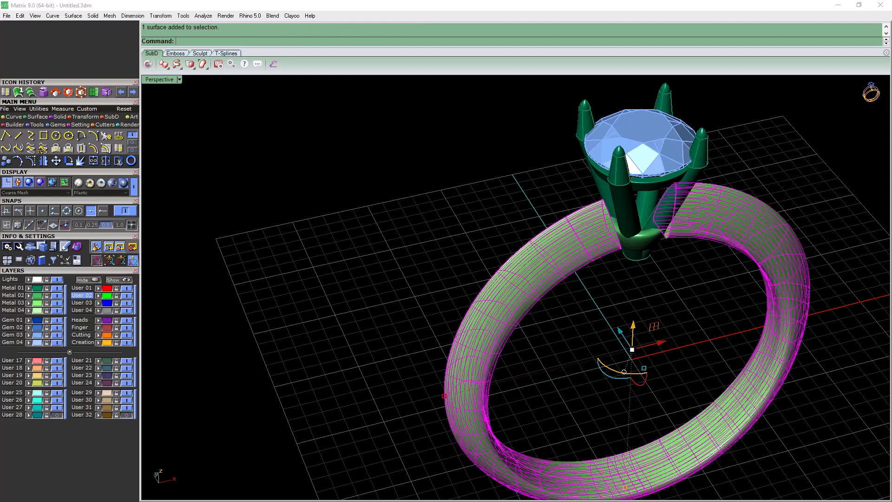
key(Delete)
right_drag(553, 260, 836, 255)
scroll(743, 190, down, 7)
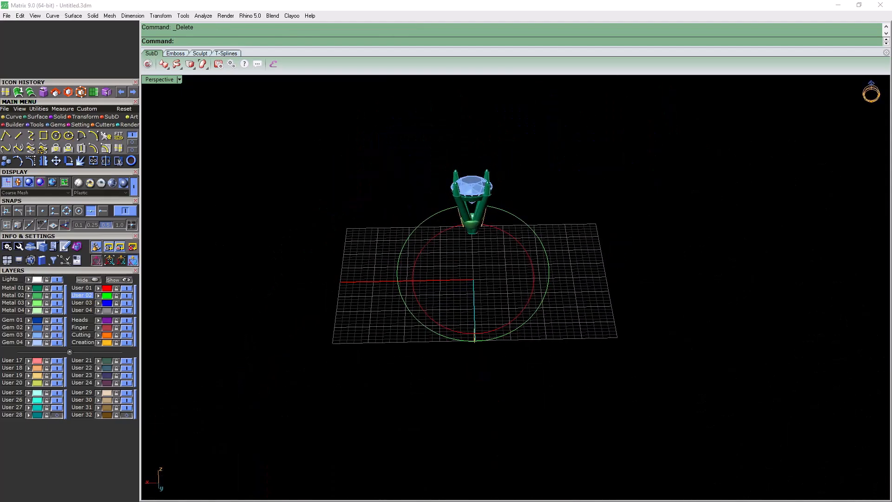
Select the inner finger circle and rebuild its curve
right_drag(575, 325, 474, 334)
scroll(487, 332, up, 9)
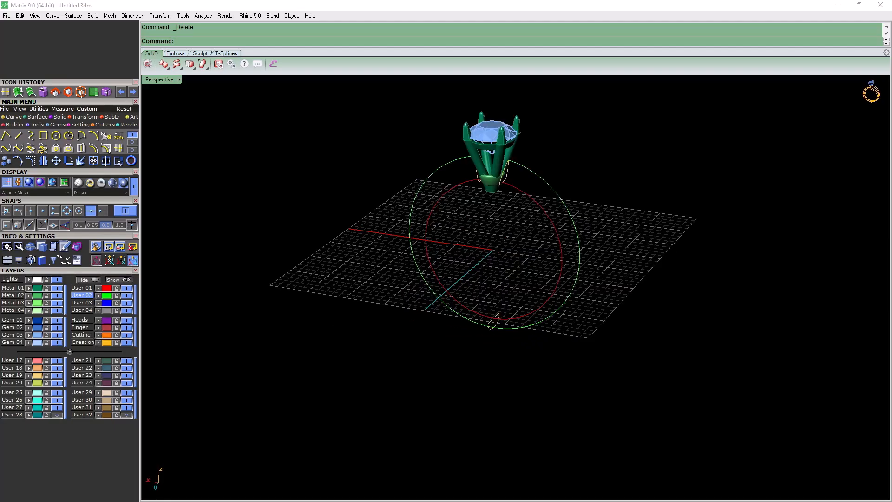
click(432, 278)
scroll(363, 358, down, 6)
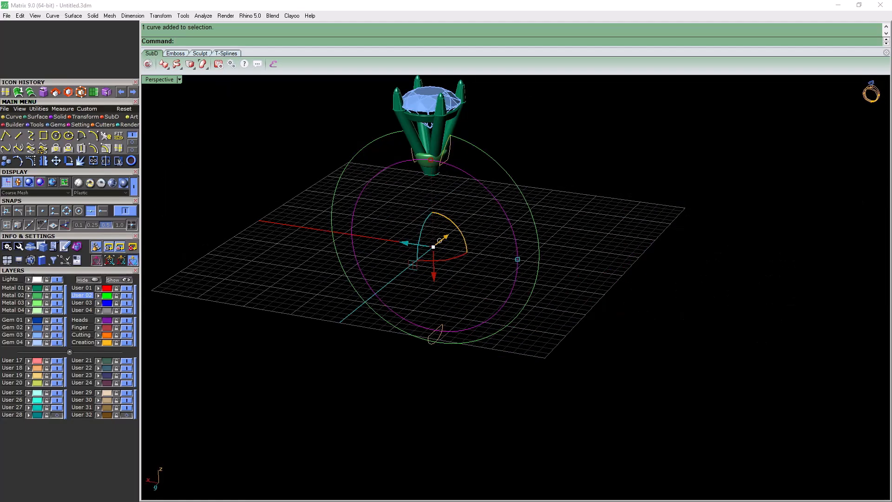
click(105, 135)
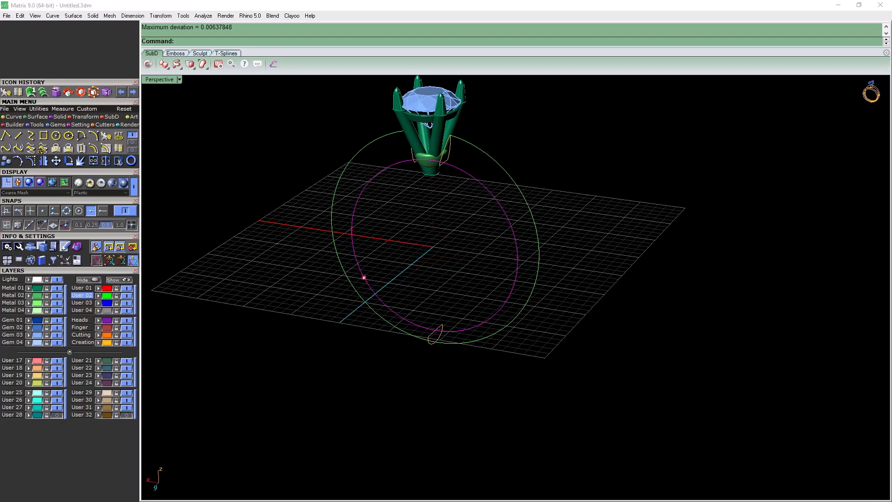
click(364, 277)
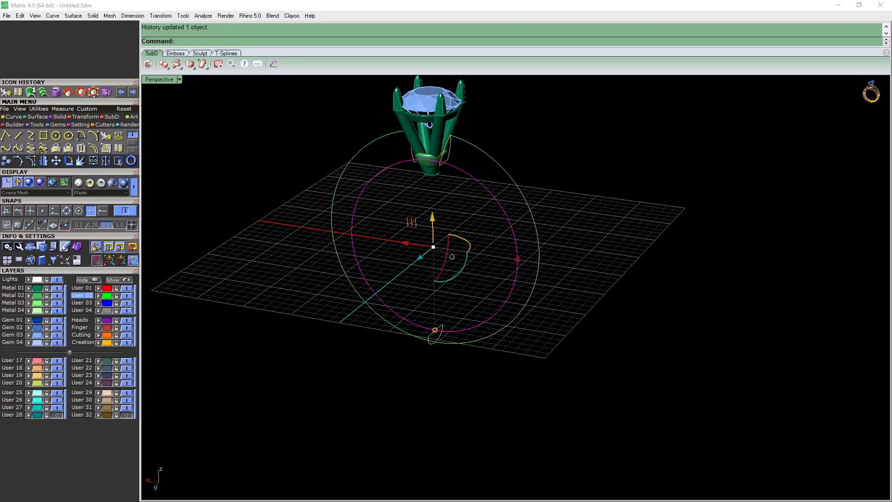
Select the outer shank guide curve and rebuild it with the same command used for the finger circle
click(340, 263)
right_click(341, 262)
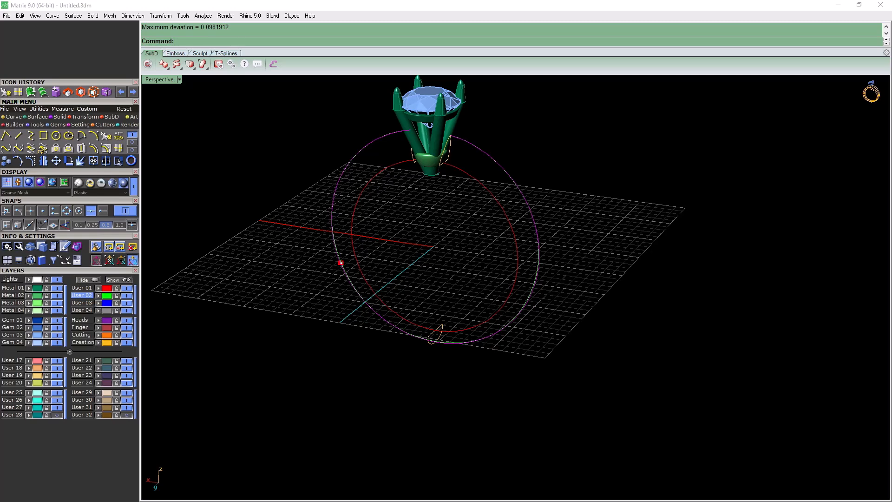
key(Return)
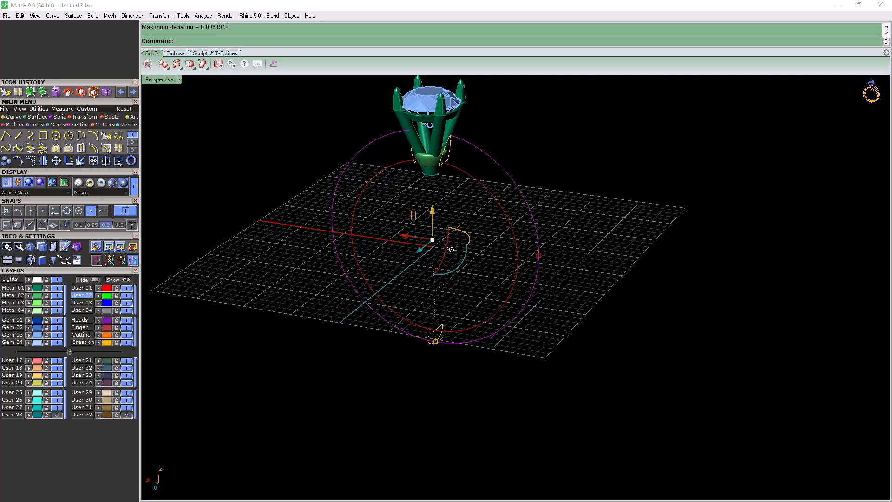
right_drag(341, 262, 373, 216)
key(Escape)
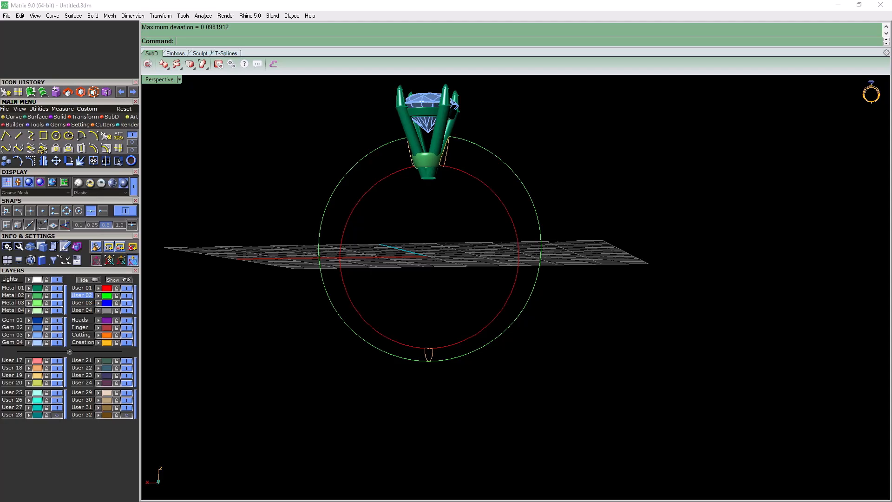
Show the ring in the Through Finger view and turn on the edit points of the outer guide curve
key(ctrl+m)
double_click(165, 291)
scroll(365, 247, down, 6)
scroll(359, 256, up, 8)
right_drag(359, 256, 400, 229)
click(350, 176)
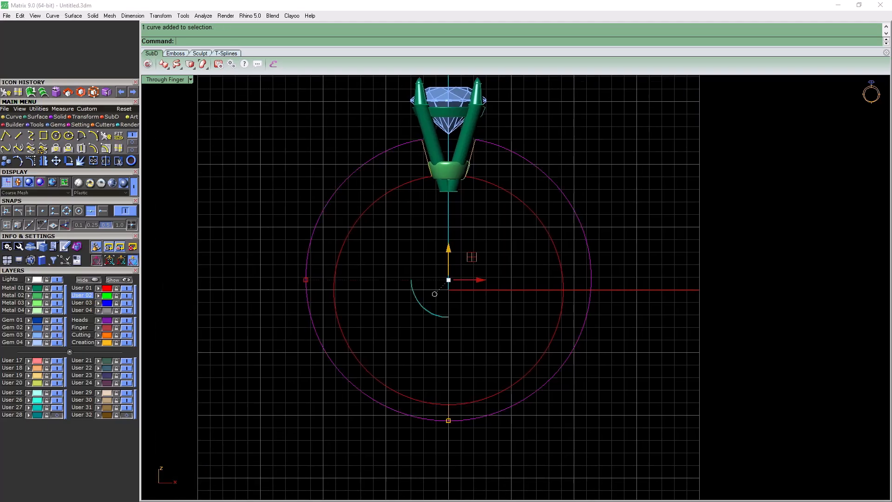
click(19, 161)
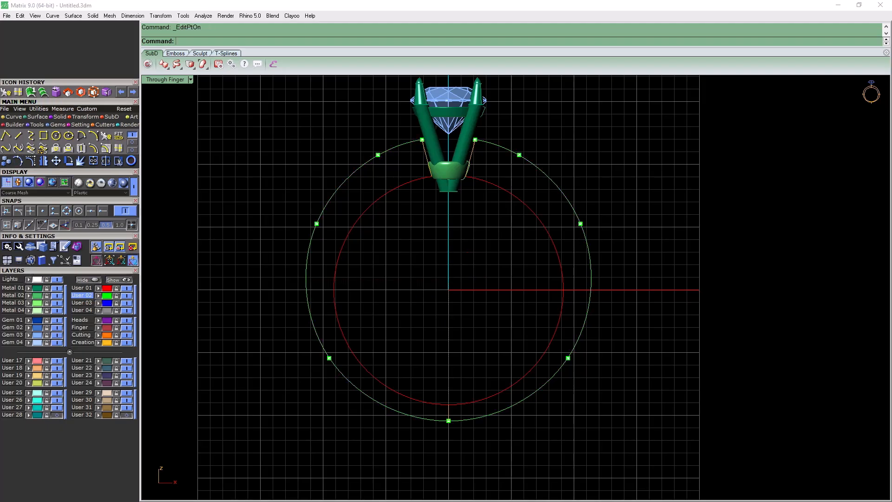
click(316, 223)
drag(511, 205, 592, 266)
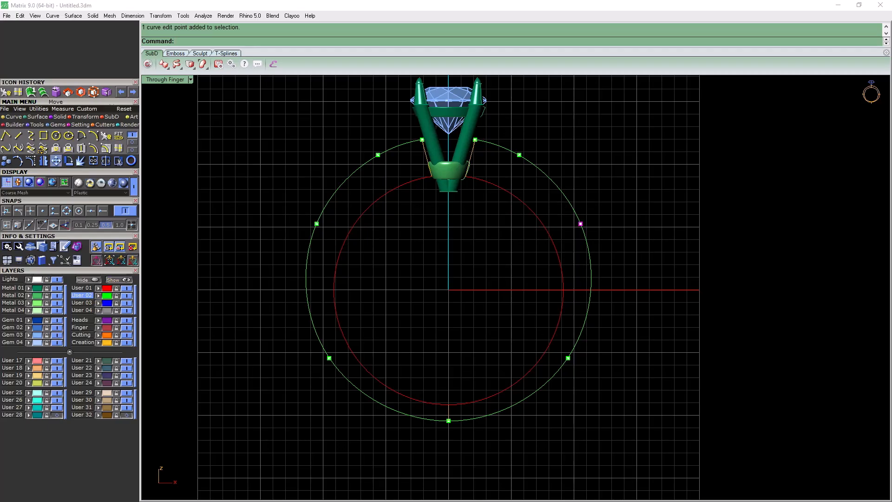
click(87, 117)
click(18, 135)
click(449, 289)
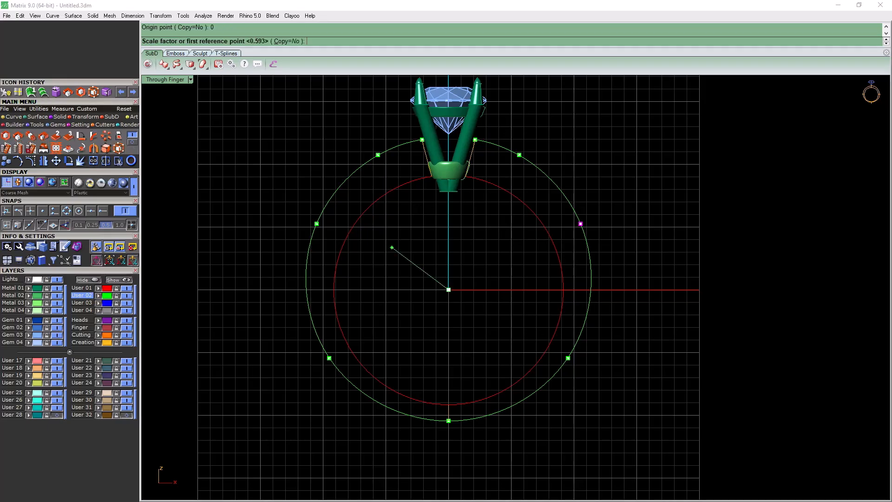
click(721, 188)
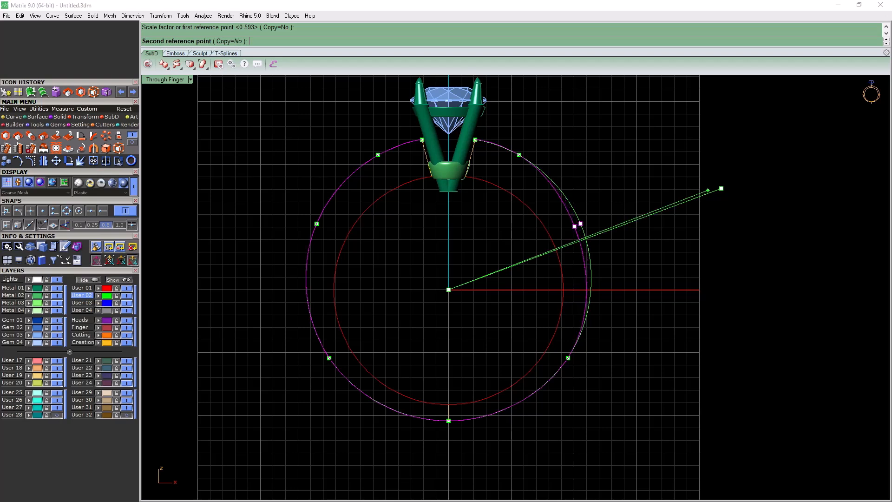
click(579, 224)
Scale the two upper side edit points of the outer curve inward in 2D from the origin by about 0.95
drag(254, 191, 680, 249)
key(Return)
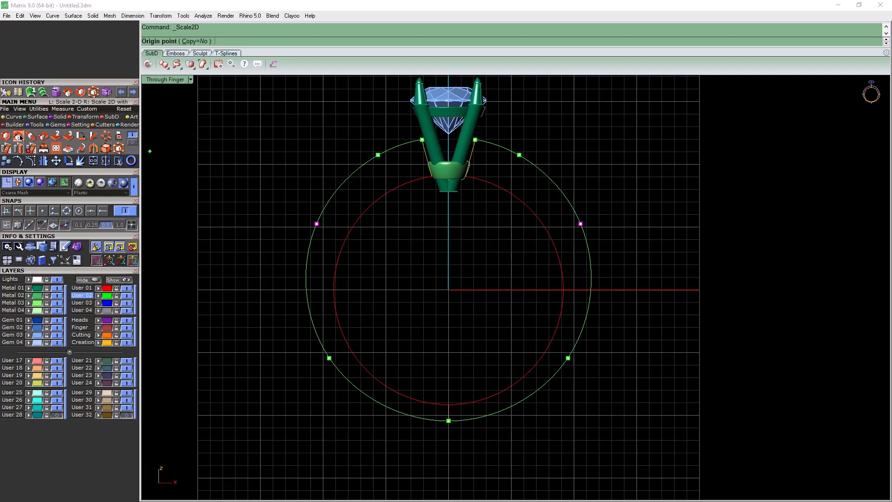
text(0)
key(Return)
click(742, 216)
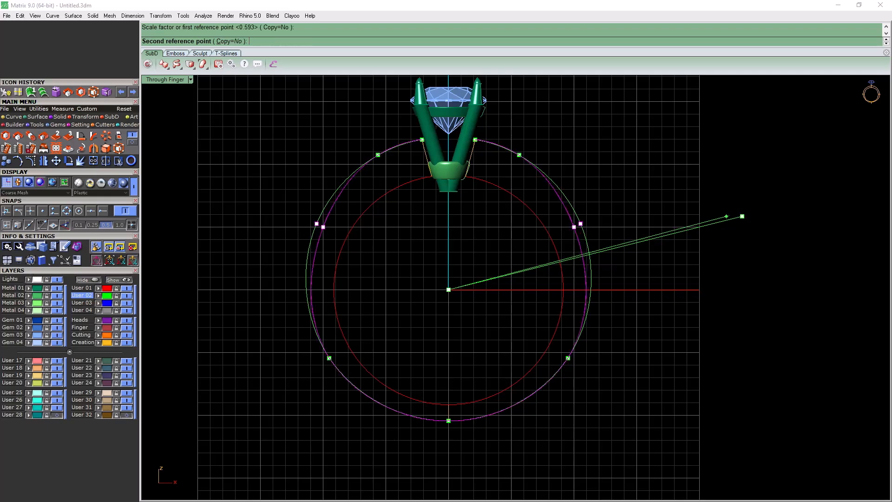
click(730, 218)
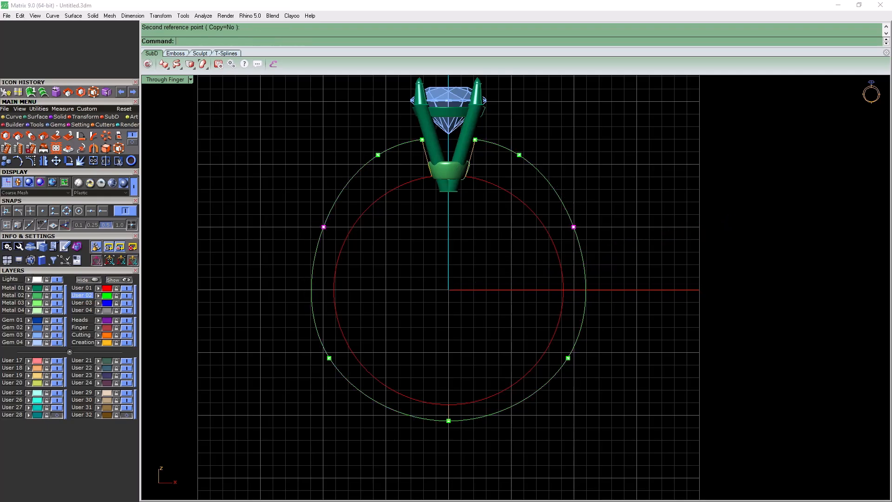
Pull the two shoulder edit points beside the head inward with a 2D scale of about 0.95 from the origin
drag(355, 144, 397, 173)
shift+drag(498, 145, 541, 173)
right_click(592, 204)
text(0)
key(Return)
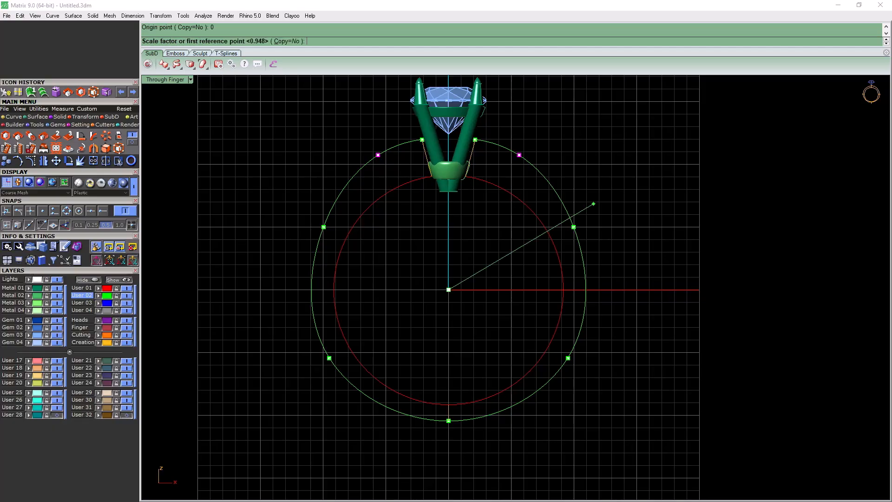
click(710, 194)
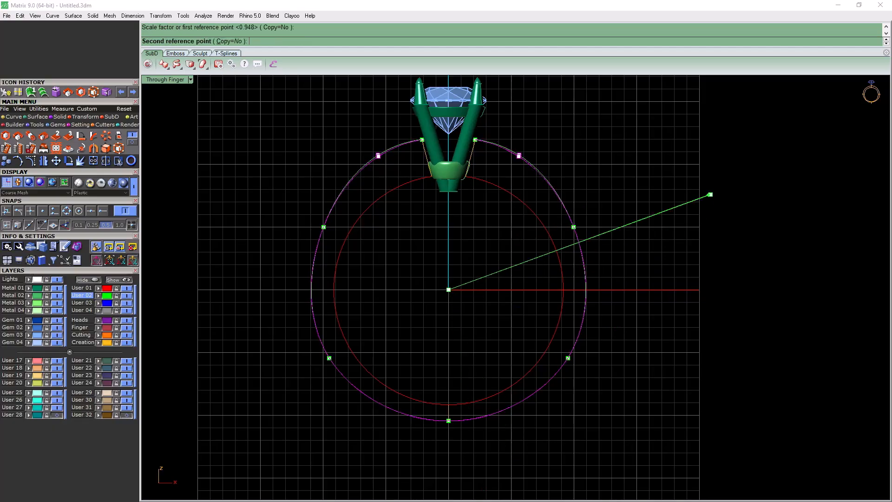
click(698, 199)
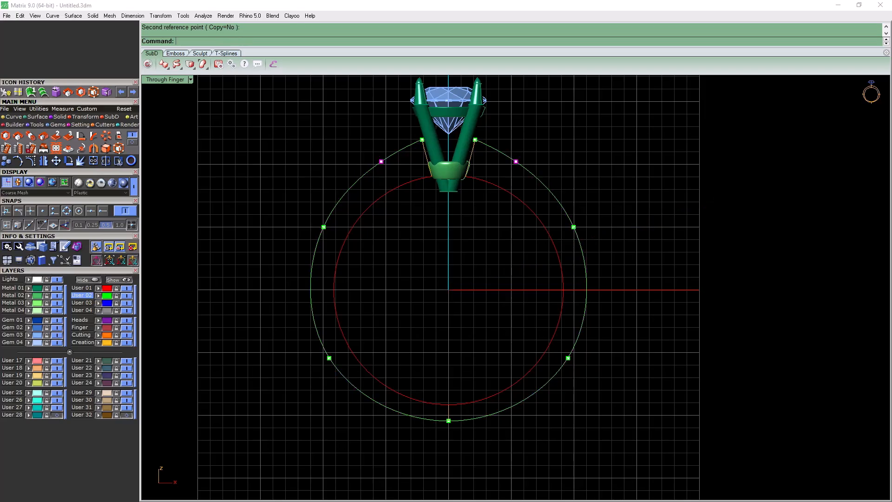
Scale the two lower side edit points of the outer curve in 2D from the origin by about 0.98
drag(292, 372, 637, 270)
key(Return)
text(0)
key(Return)
click(696, 270)
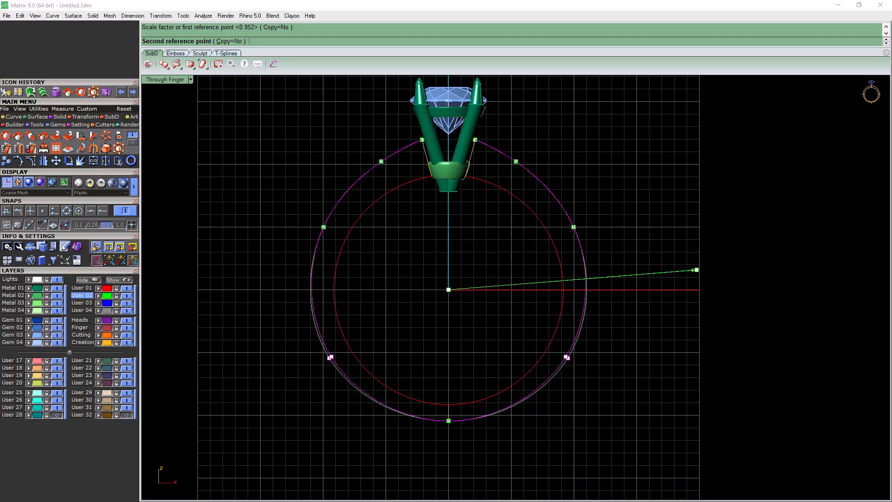
click(691, 270)
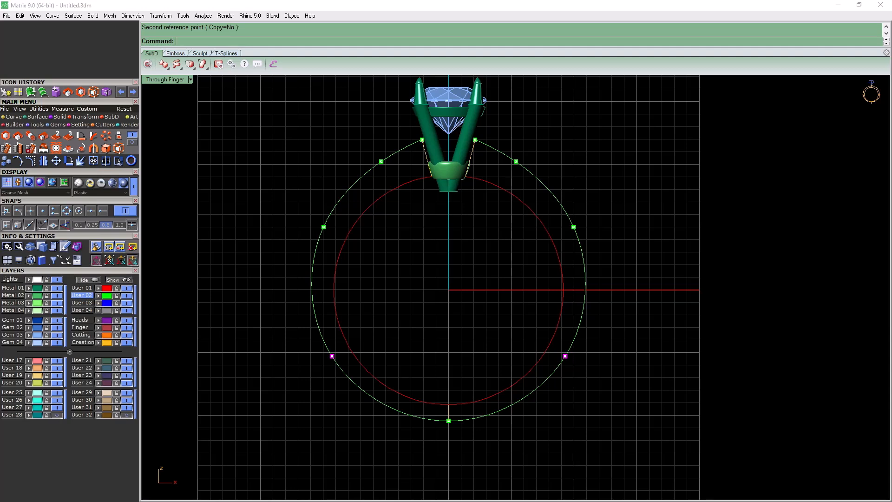
Tighten the upper side edit points further with a 2D scale of about 0.97 from the origin
click(323, 226)
shift+click(573, 227)
right_click(609, 254)
text(0)
key(Return)
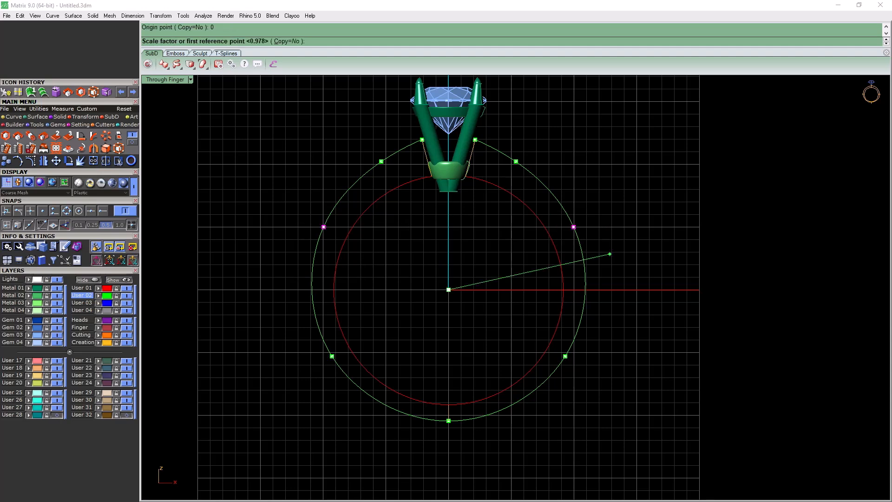
click(696, 236)
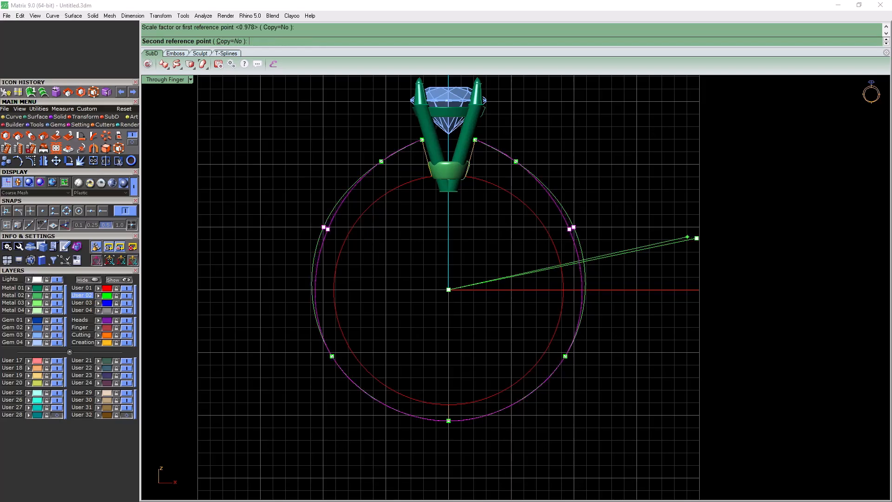
click(686, 238)
Refine the two shoulder edit points again, scaling them in 2D from the origin by about 0.97
drag(358, 145, 391, 166)
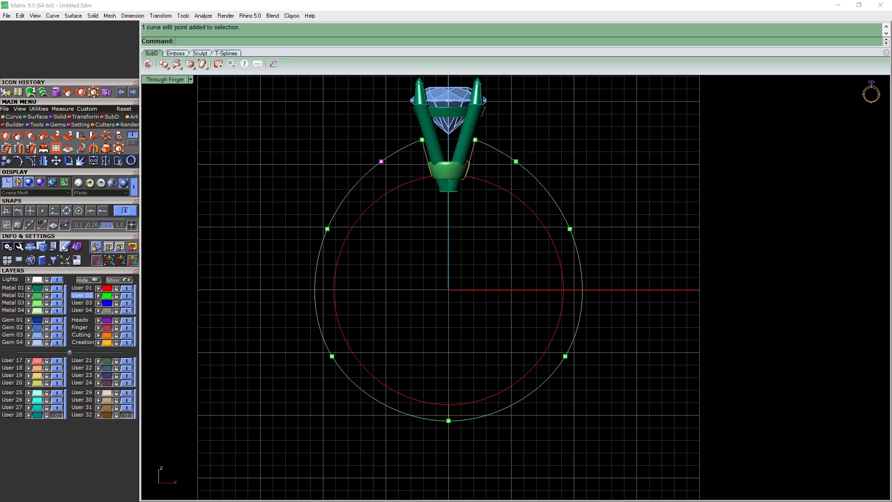
shift+click(516, 161)
key(space)
click(448, 289)
click(690, 217)
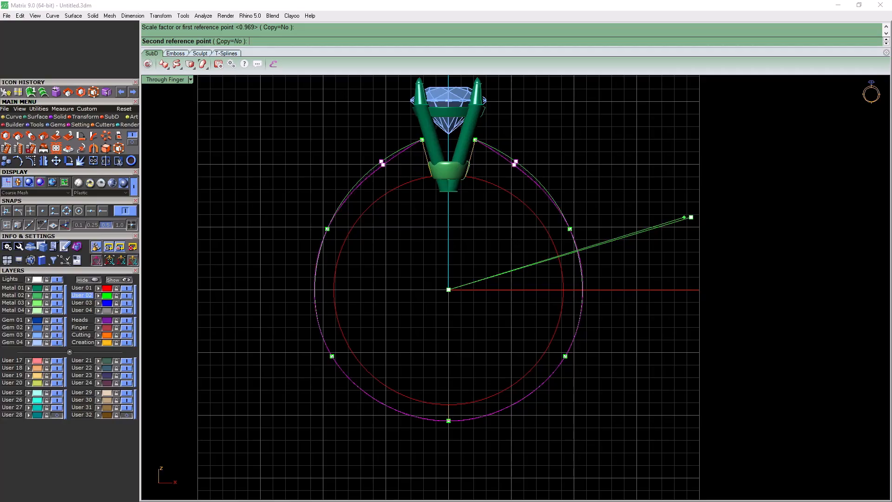
click(683, 217)
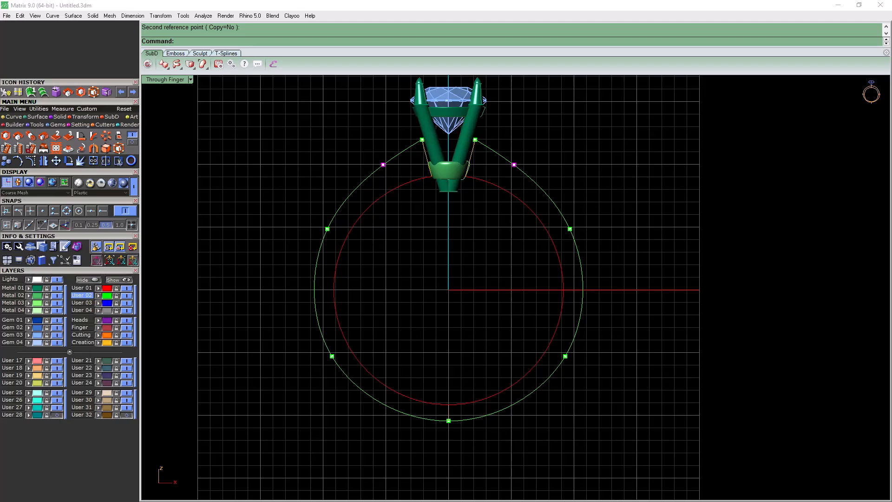
Offset the finger circle outward on layer User 03 with the ThroughPoint option, snapped to the bottom edit point of the outer curve
right_drag(548, 335, 581, 237)
click(586, 240)
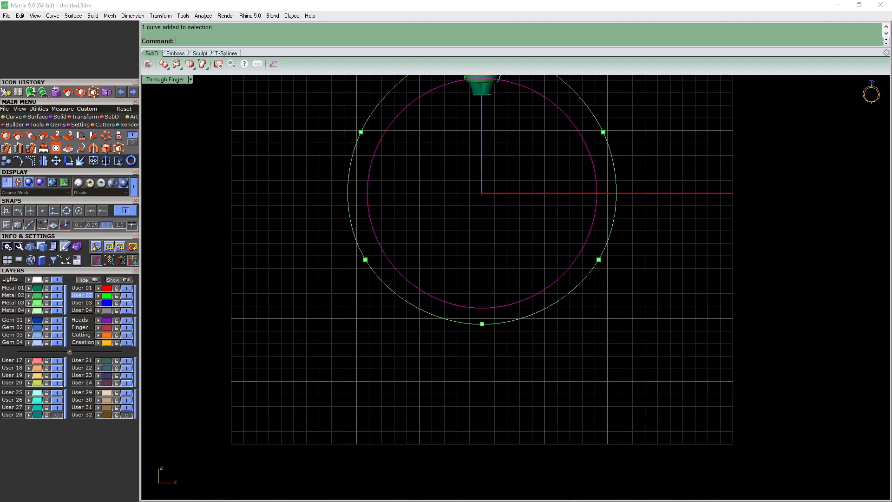
scroll(506, 318, down, 8)
right_drag(506, 318, 452, 360)
scroll(442, 372, up, 8)
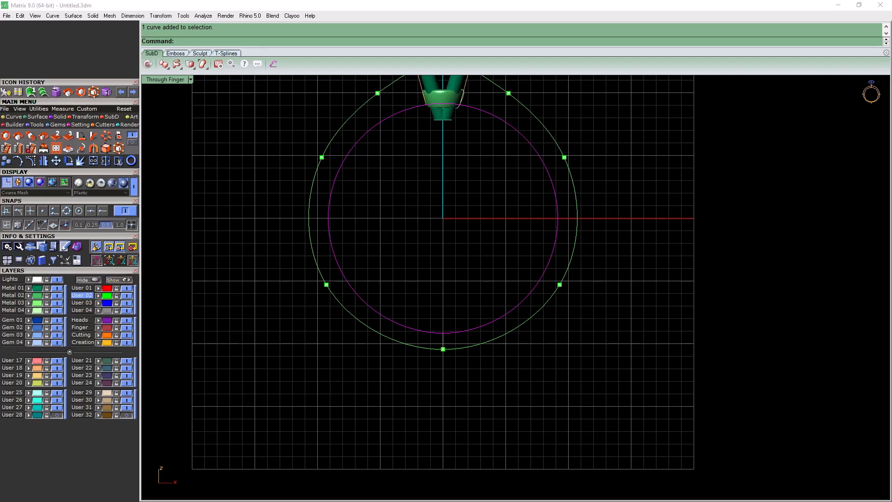
click(13, 117)
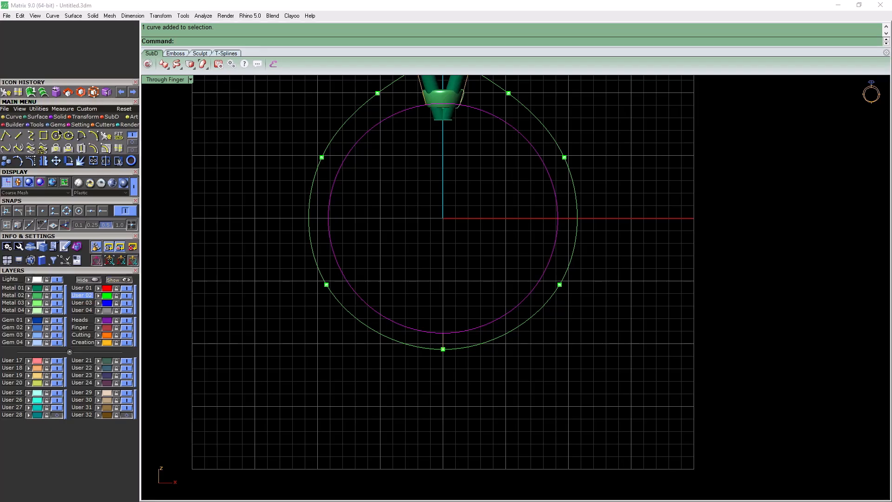
click(94, 150)
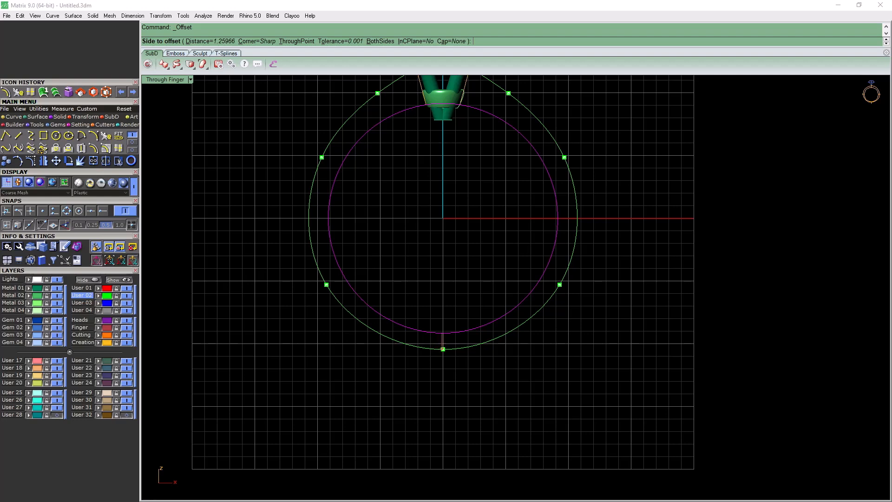
scroll(443, 349, up, 1)
scroll(445, 348, up, 2)
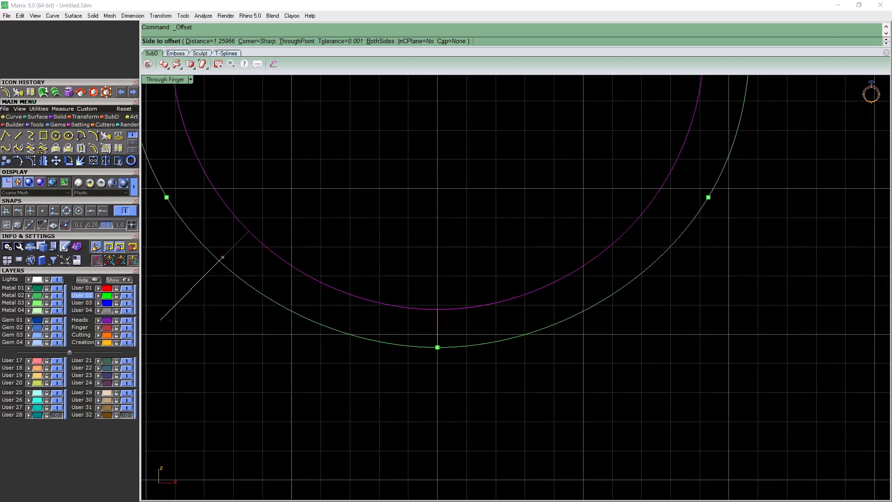
click(42, 211)
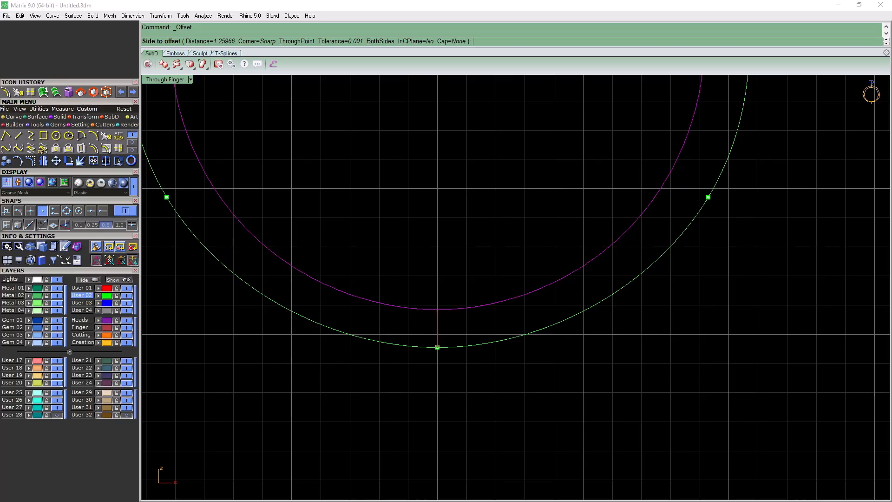
text(t)
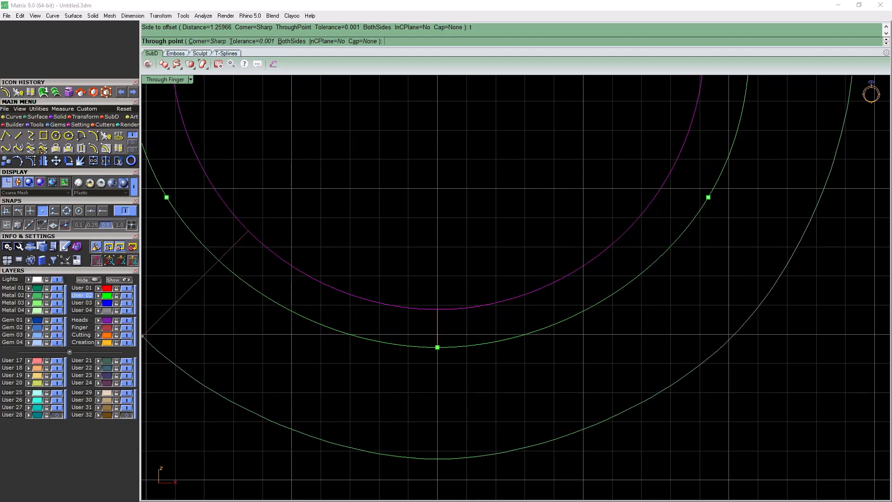
click(89, 303)
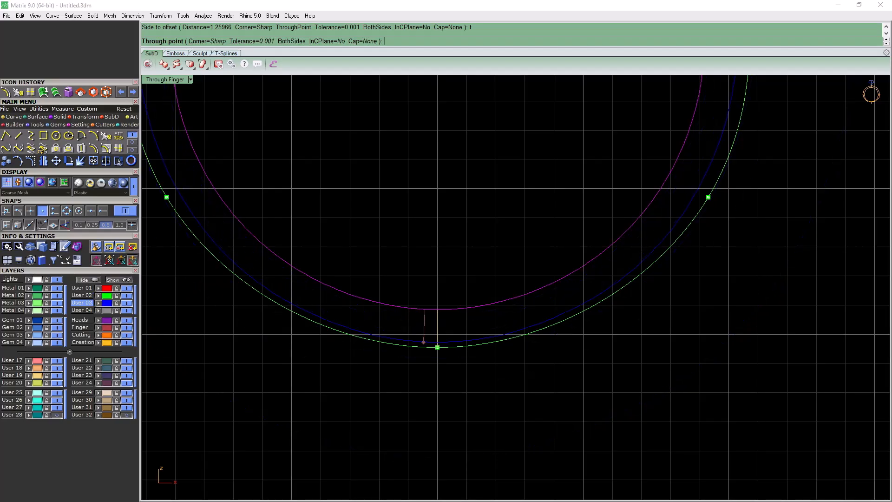
click(437, 347)
key(Return)
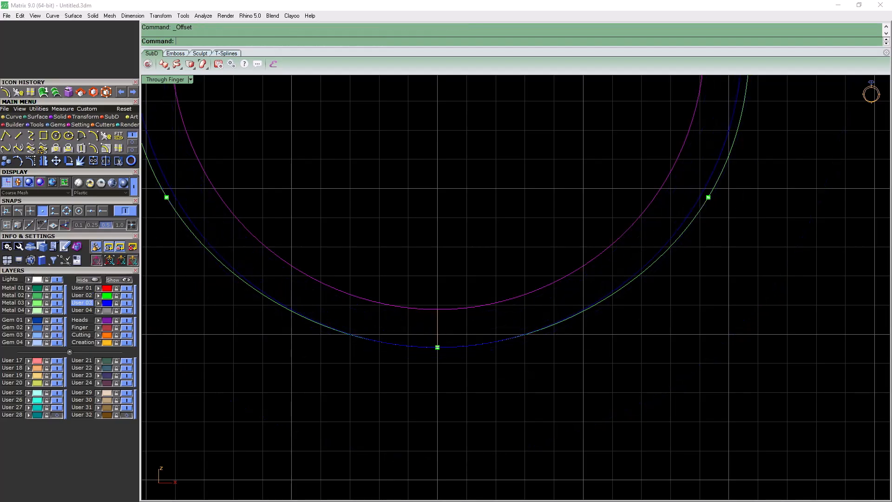
Scale the offset circle up in 2D from its bottom point until its sides meet the outer guide curve, and compare the two curves
scroll(500, 392, down, 6)
key(Escape)
click(359, 327)
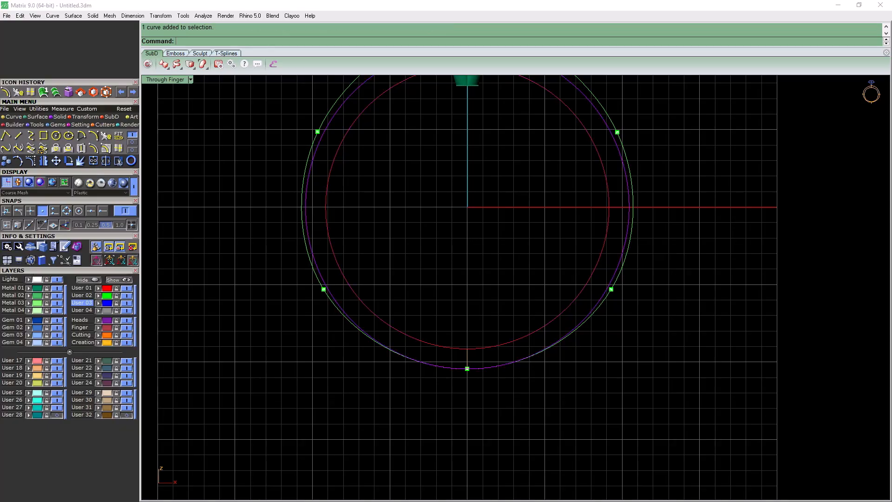
click(118, 160)
click(467, 368)
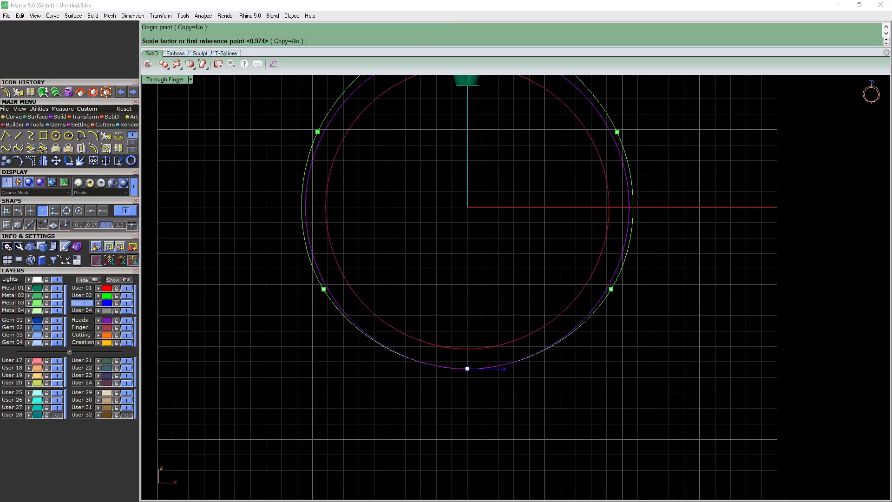
scroll(694, 147, up, 5)
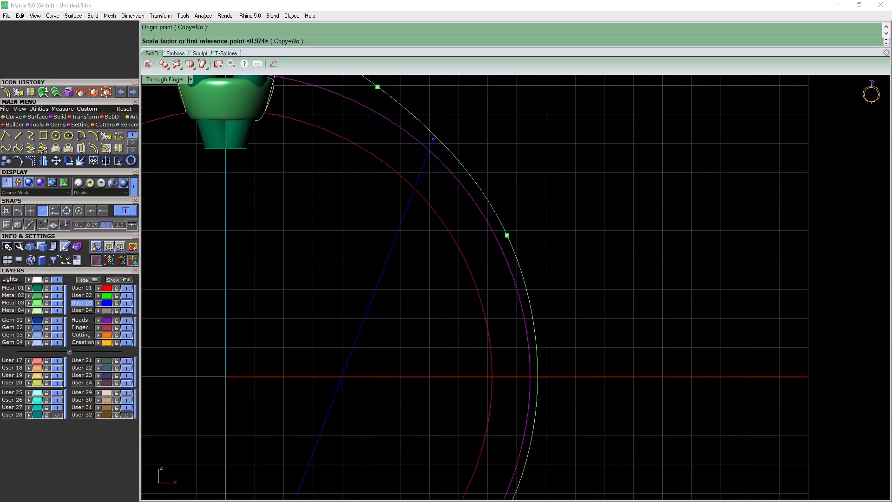
click(580, 196)
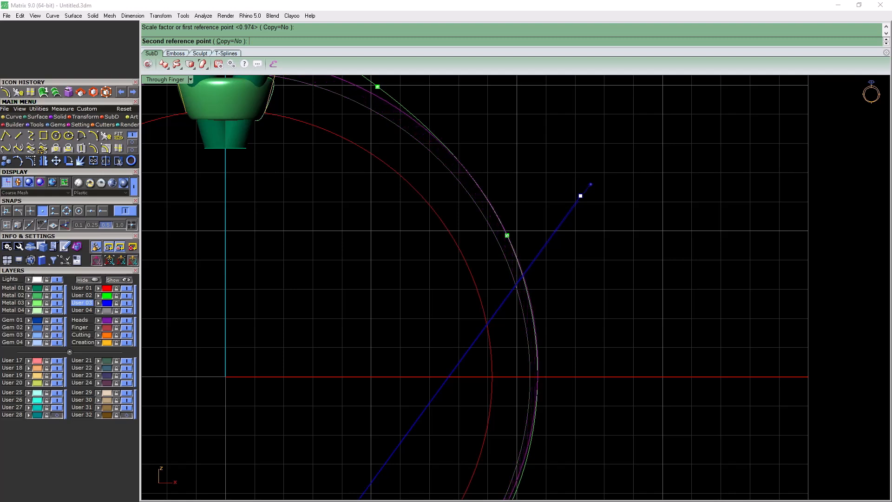
click(580, 195)
scroll(544, 218, down, 5)
scroll(292, 235, up, 8)
scroll(353, 197, up, 2)
scroll(352, 197, down, 5)
scroll(548, 300, up, 6)
scroll(567, 276, up, 3)
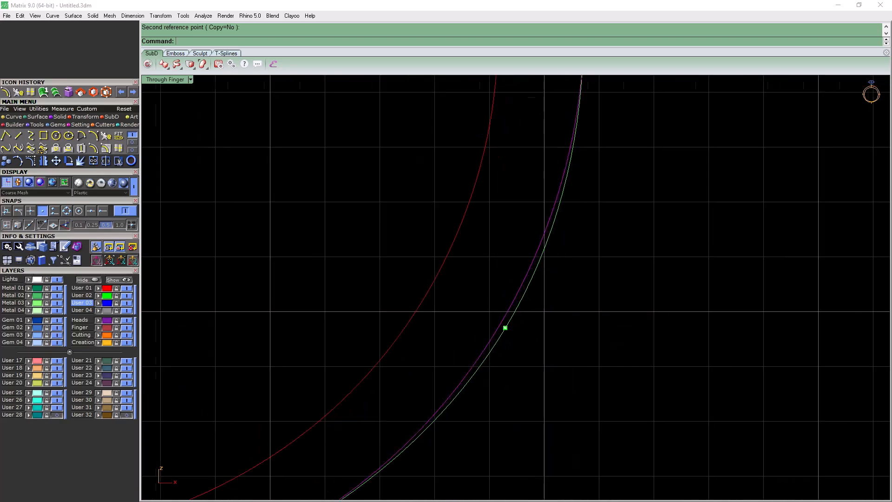
Deselect the reference circle, lock its layer User 03, and make User 04 the current layer
scroll(518, 302, down, 8)
key(Escape)
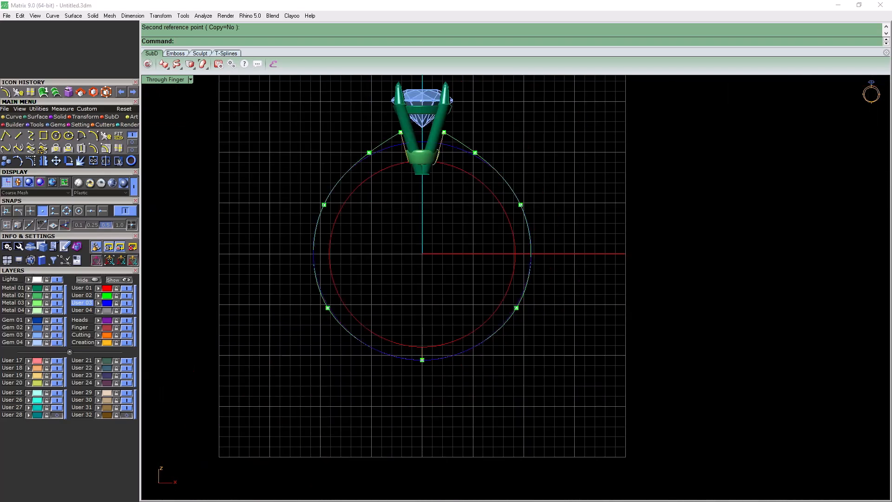
click(116, 304)
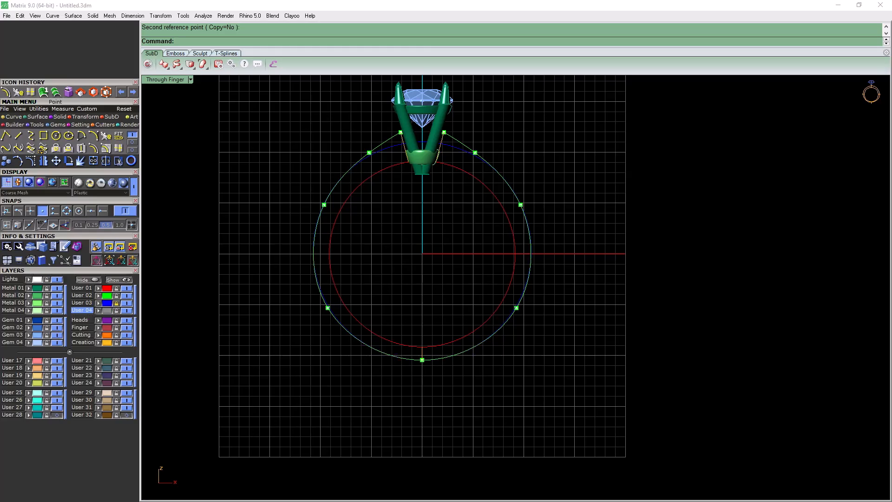
Nudge the lower side edit points of the outer guide curve inward so the curve follows the reference circle more closely
scroll(328, 205, up, 10)
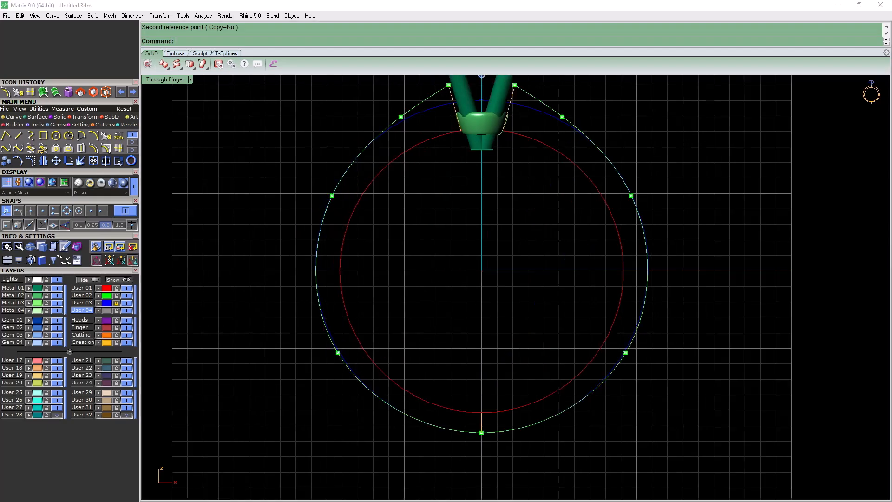
click(337, 208)
drag(337, 207, 330, 203)
scroll(357, 179, down, 8)
scroll(362, 178, down, 8)
right_drag(330, 409, 349, 110)
scroll(349, 111, down, 4)
scroll(369, 283, up, 8)
scroll(366, 244, up, 2)
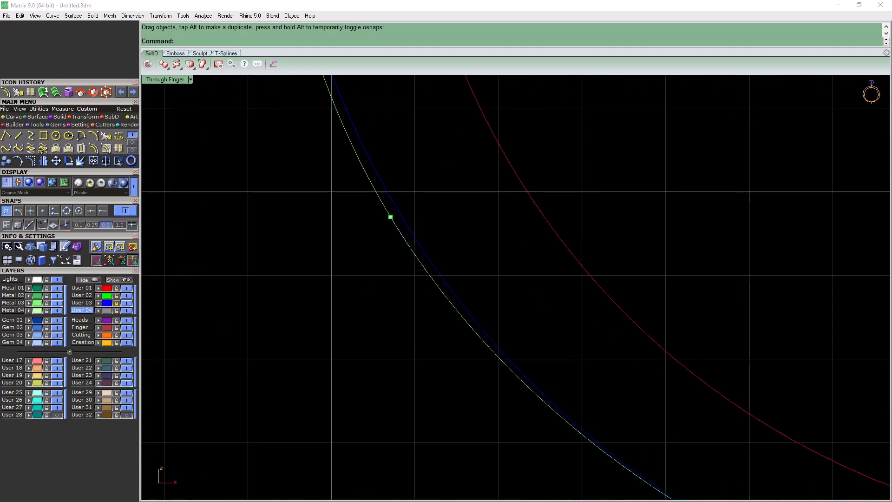
drag(390, 217, 398, 211)
Compare the outer guide curve with the reference circle along the right side, around its lower and upper edit points
scroll(309, 236, down, 20)
scroll(475, 264, up, 8)
scroll(387, 306, up, 6)
scroll(434, 308, down, 6)
scroll(576, 191, up, 10)
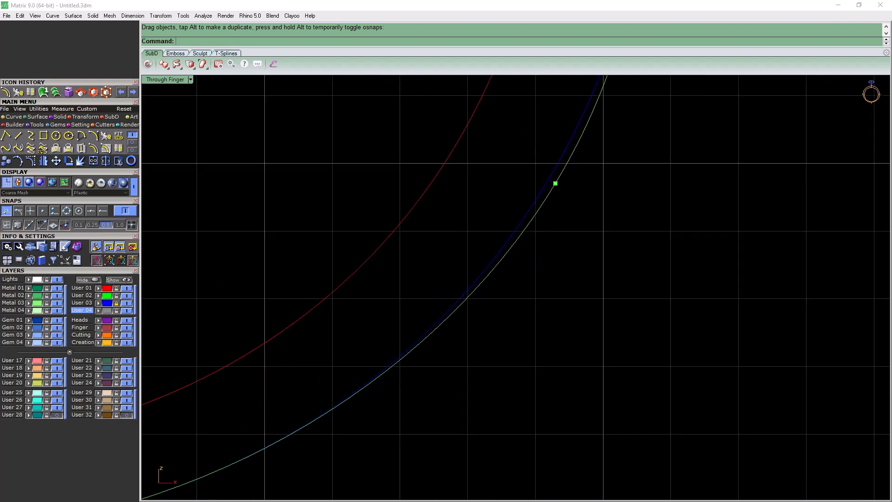
scroll(553, 182, down, 10)
scroll(499, 153, up, 5)
scroll(498, 121, up, 6)
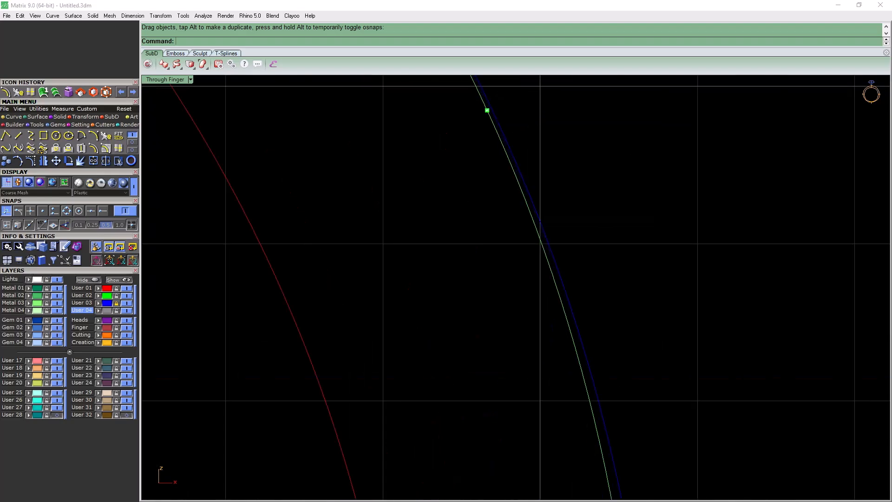
scroll(488, 107, down, 10)
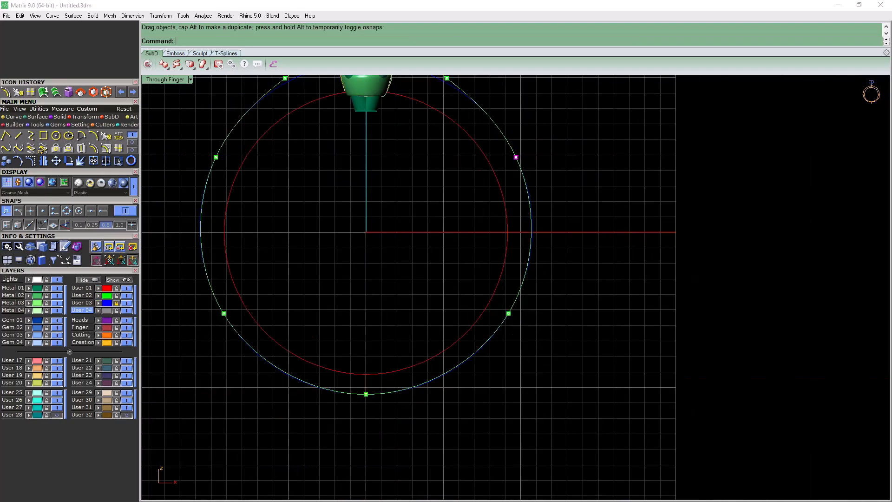
right_drag(469, 176, 578, 256)
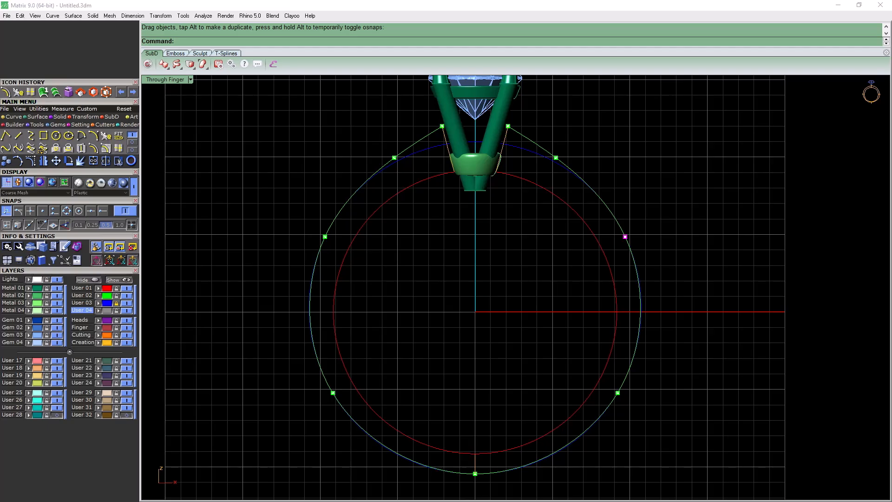
Turn off the edit points, delete the blue reference circle, and show the ring curves in a maximised Perspective view
key(Escape)
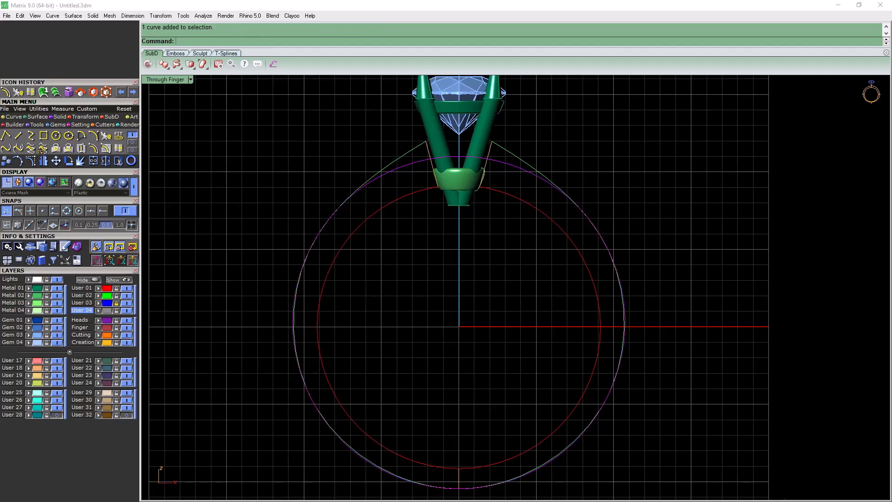
key(Delete)
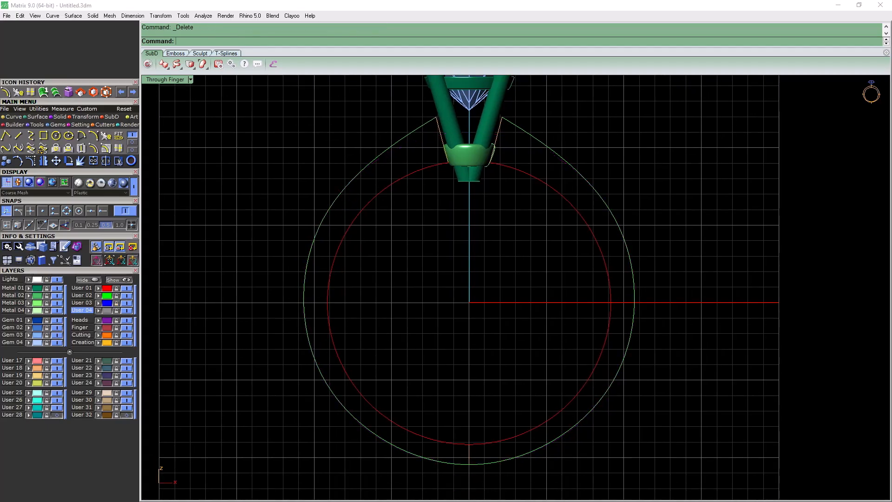
key(ctrl+m)
double_click(533, 79)
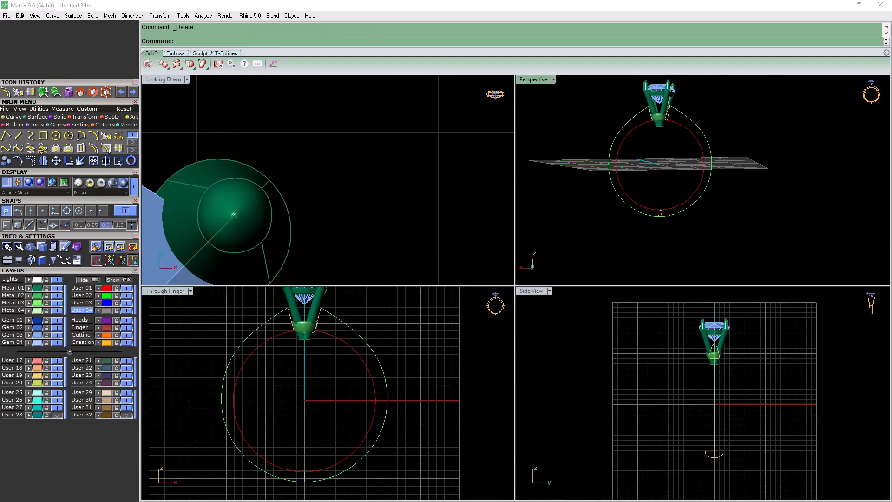
right_drag(515, 195, 524, 302)
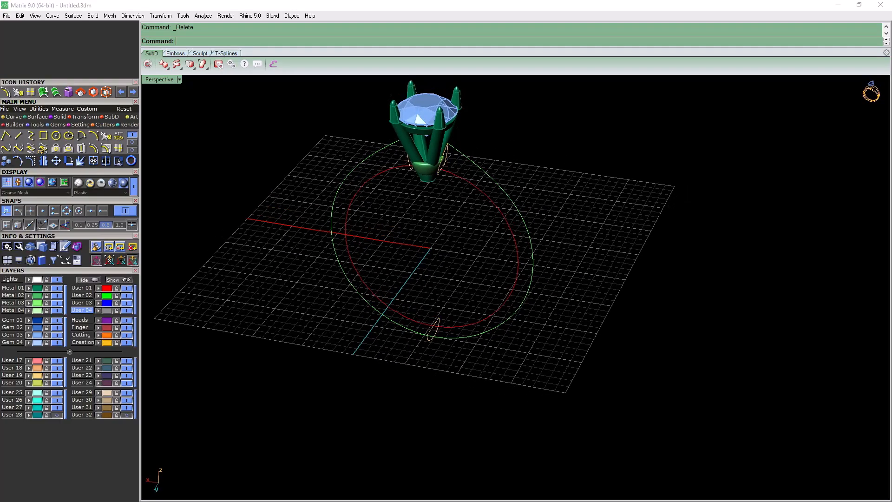
scroll(460, 278, down, 2)
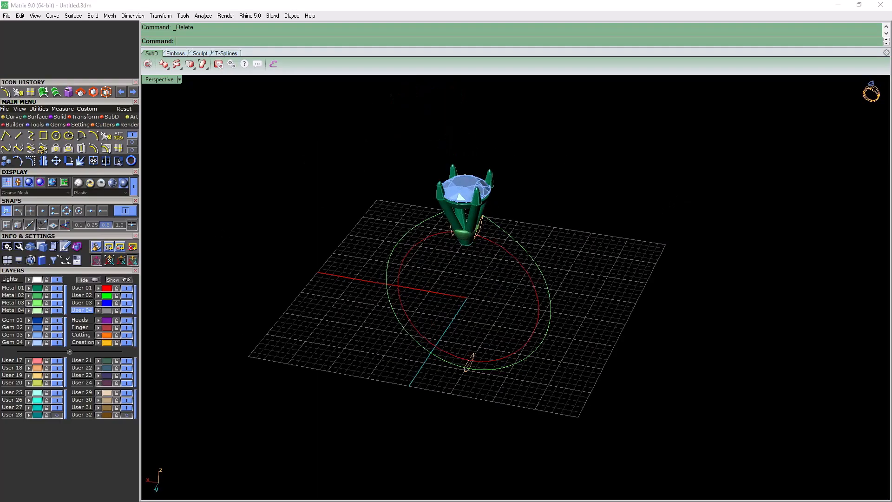
On layer Metal 03, sweep the shoulder and bottom profiles along two rails, the outer guide curve and the finger circle
click(12, 303)
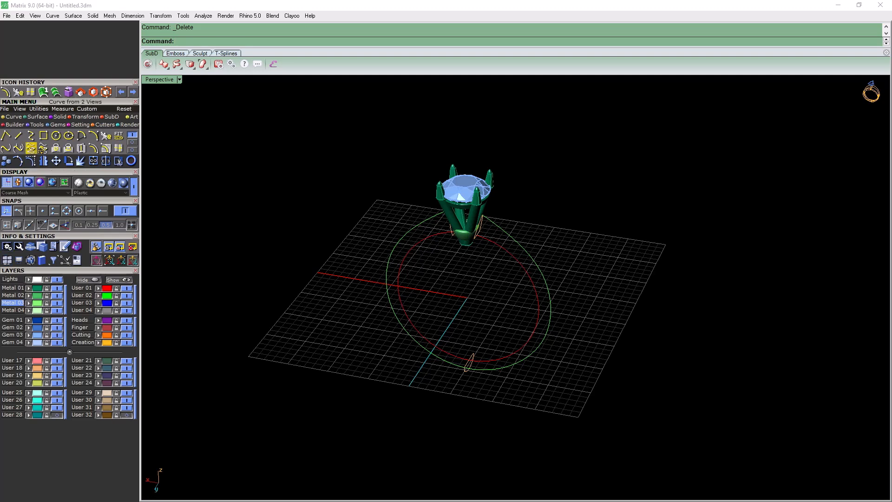
click(37, 117)
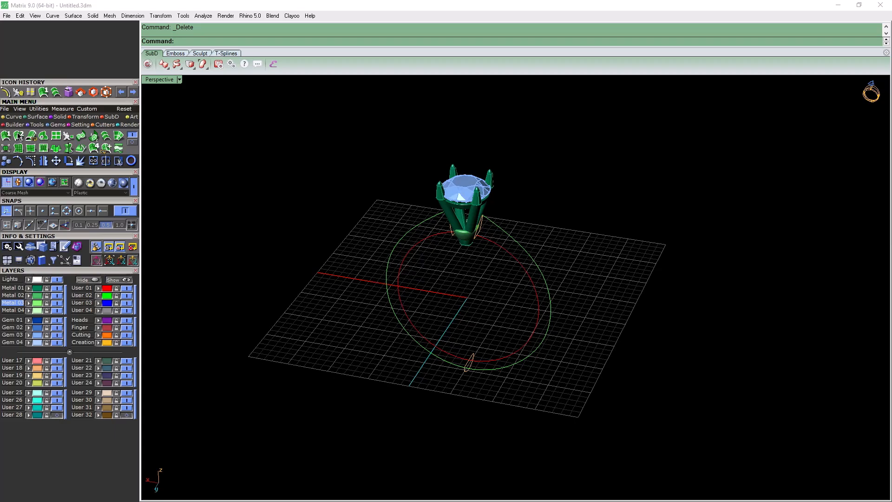
click(18, 136)
click(388, 262)
click(401, 266)
click(481, 226)
click(469, 361)
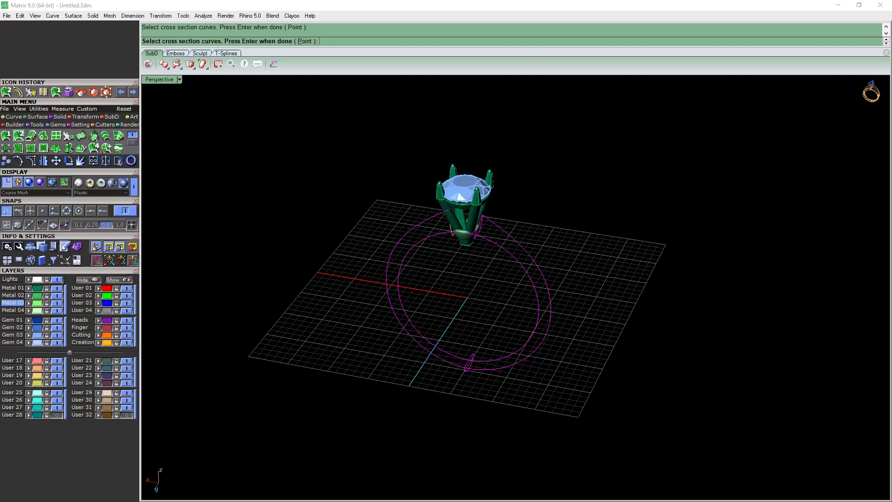
key(Return)
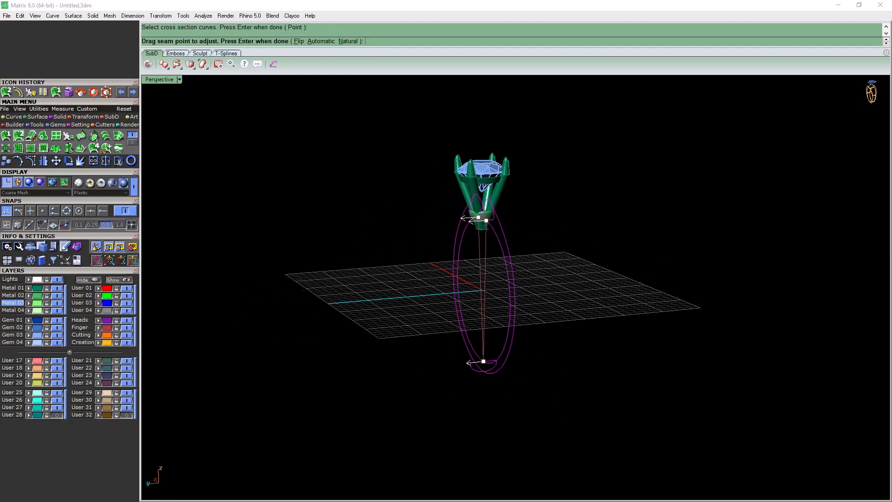
right_drag(525, 260, 836, 299)
key(Return)
scroll(559, 284, up, 4)
key(Return)
scroll(418, 199, up, 6)
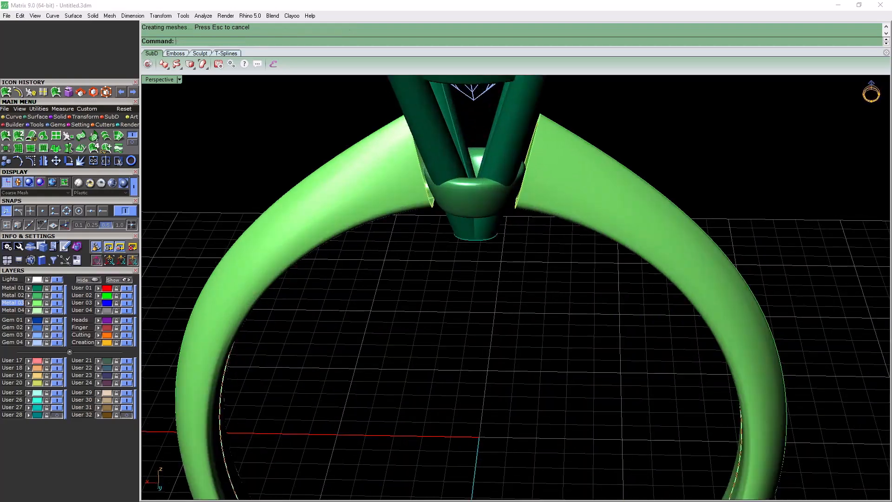
Start a Profile End Cap on the shank's left shoulder profile next to the head
scroll(501, 219, down, 6)
right_drag(502, 219, 455, 218)
scroll(453, 216, up, 4)
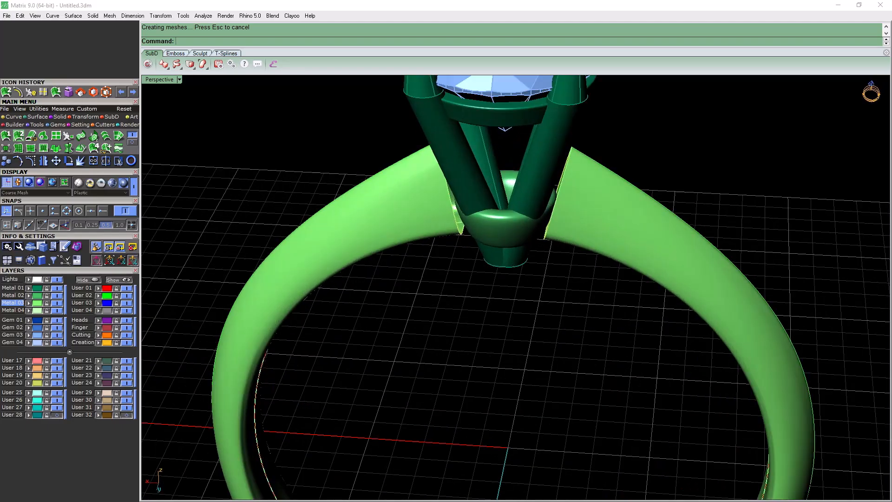
click(457, 221)
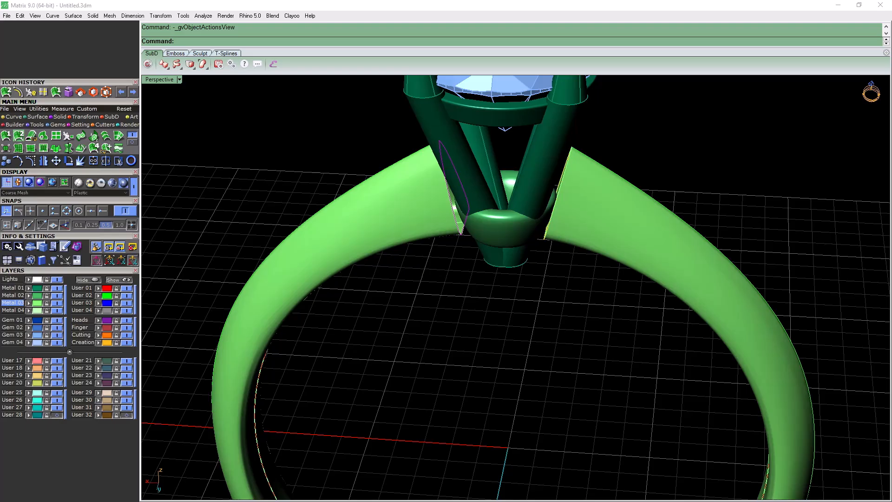
click(475, 250)
right_drag(445, 231, 494, 232)
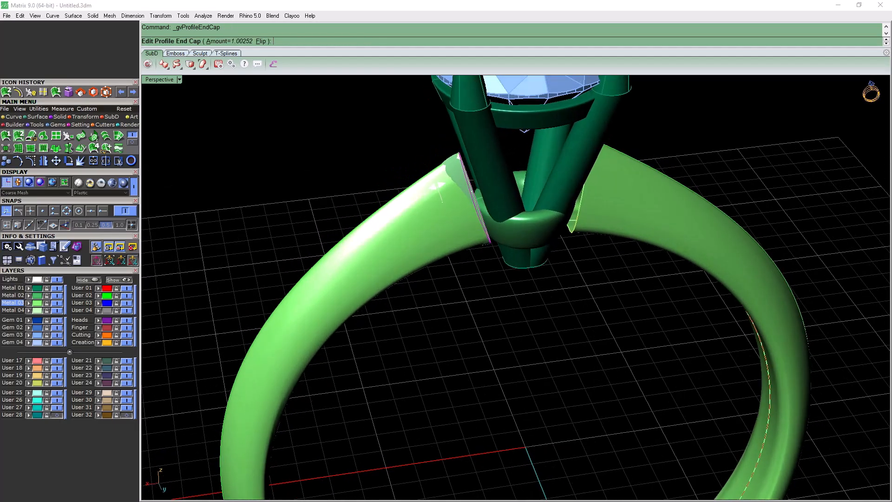
Flip the left shoulder's end cap toward the head, with an amount of -1.00252, and accept it
text(f)
key(Return)
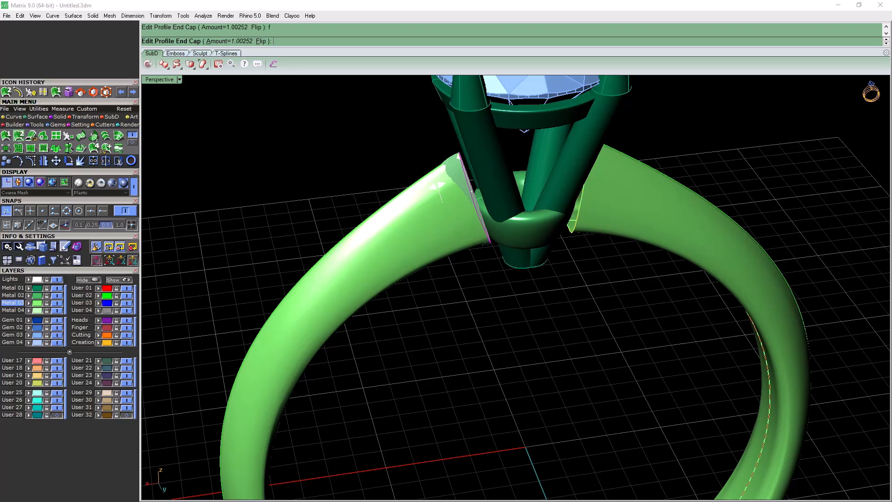
right_drag(516, 232, 481, 214)
text(f)
key(Return)
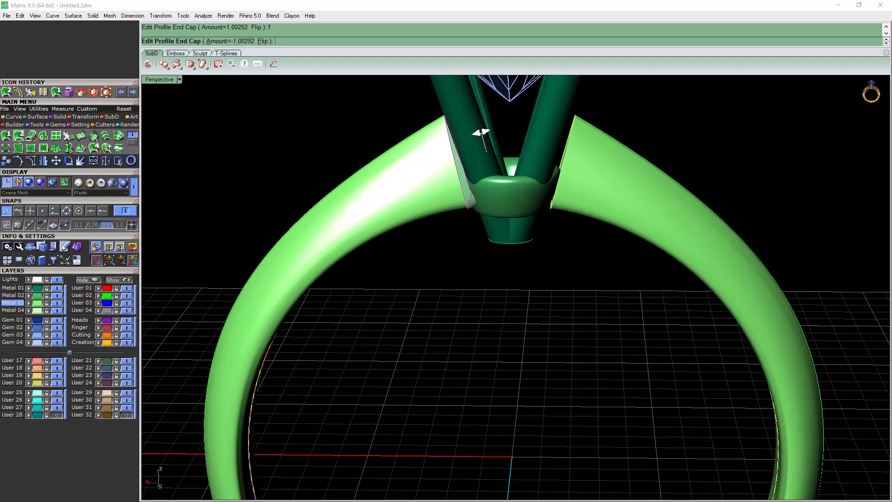
mouse_move(481, 133)
right_down()
mouse_move(500, 125)
mouse_move(478, 139)
right_up()
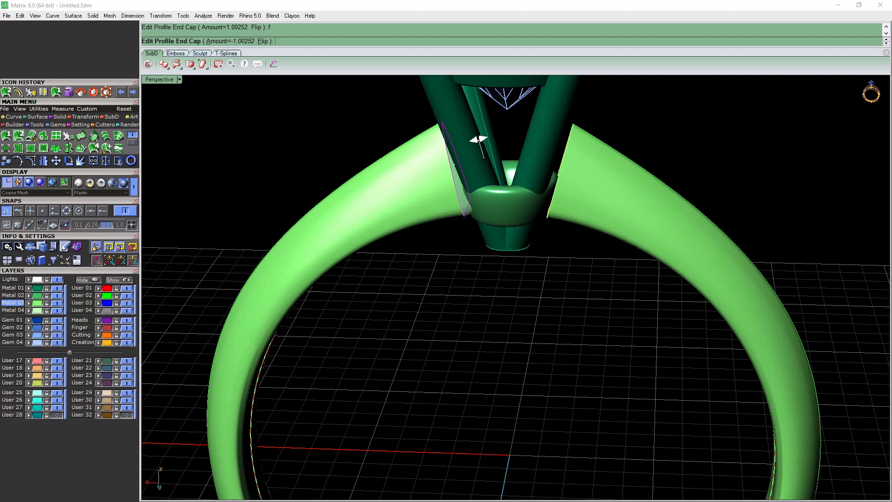
scroll(551, 275, down, 4)
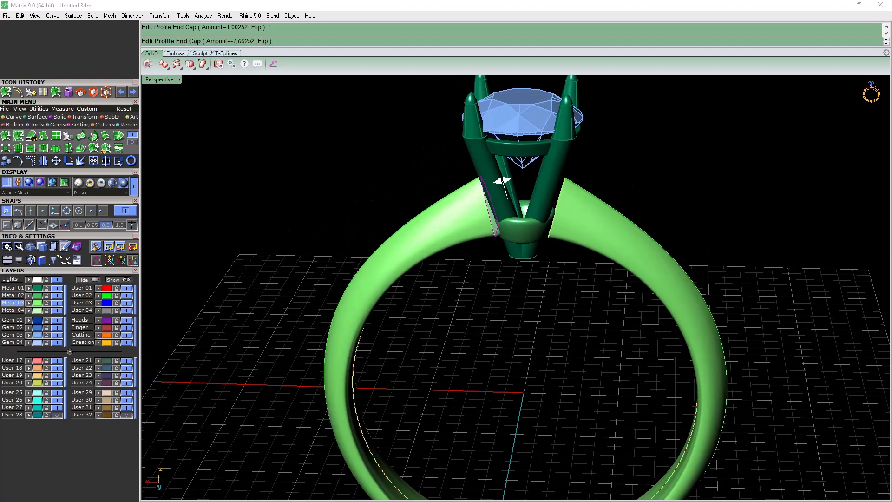
mouse_move(550, 232)
right_down()
mouse_move(616, 223)
mouse_move(558, 235)
right_up()
key(Return)
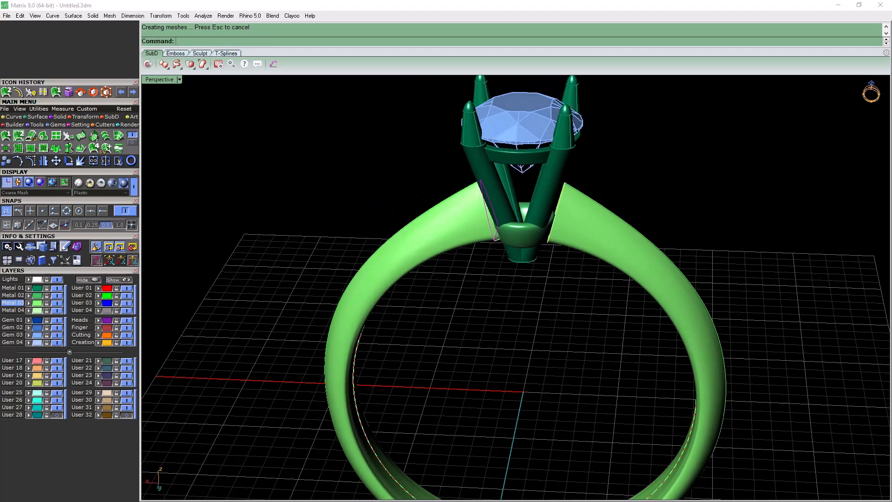
Add a Profile End Cap with an amount of -1.00252 to the shank's right shoulder profile
scroll(570, 211, up, 8)
click(576, 211)
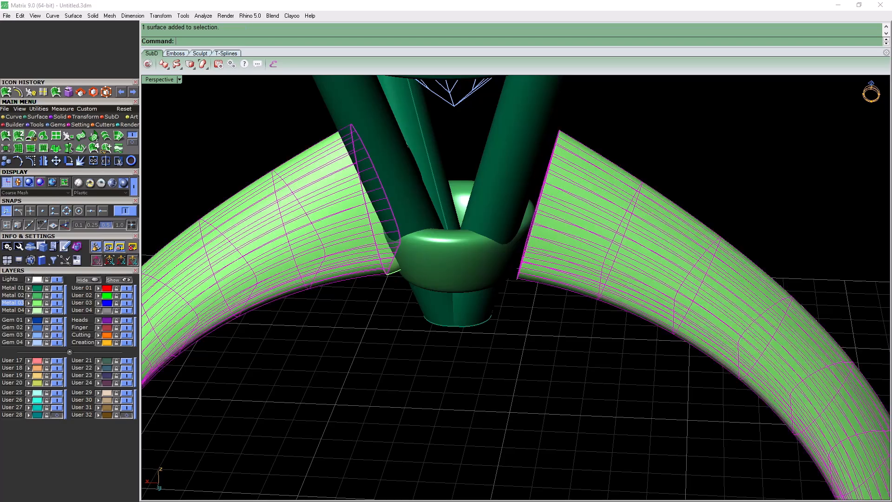
key(Escape)
click(529, 228)
key(Escape)
click(530, 228)
key(Return)
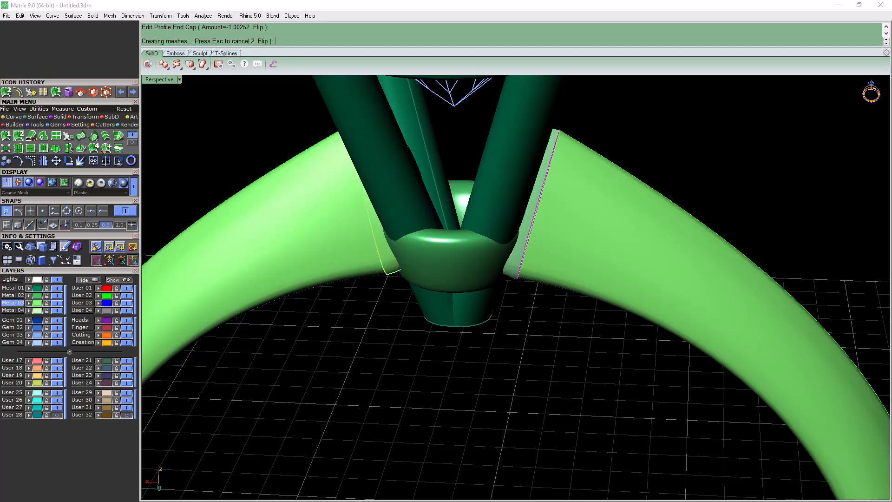
scroll(525, 235, down, 10)
mouse_move(524, 235)
right_down()
mouse_move(528, 126)
mouse_move(546, 186)
mouse_move(576, 218)
mouse_move(526, 225)
mouse_move(525, 234)
right_up()
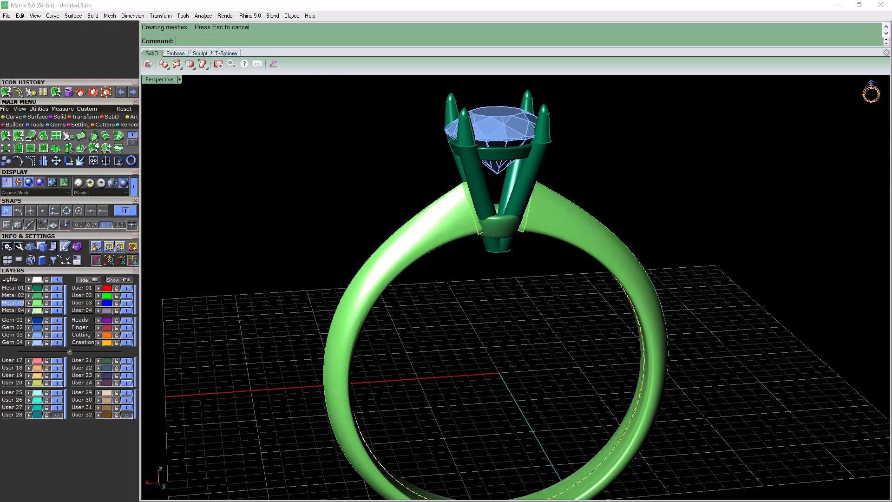
Select everything on layer Metal 03 and join the swept shank with its two end caps
right_click(13, 303)
right_drag(362, 279, 223, 269)
click(94, 161)
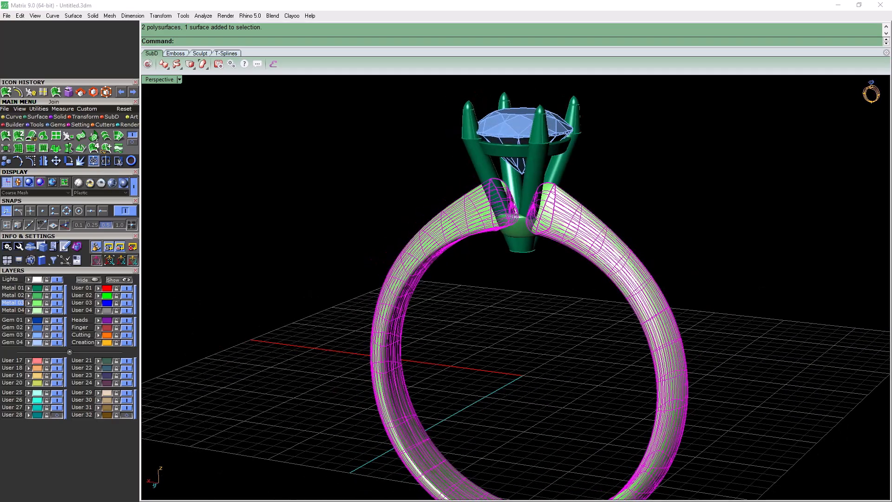
key(Escape)
Examine how the capped shank ends meet the prongs and the base of the head
right_drag(464, 279, 492, 232)
scroll(492, 232, up, 6)
scroll(464, 241, down, 6)
right_drag(465, 274, 474, 363)
scroll(425, 154, up, 7)
scroll(390, 186, up, 5)
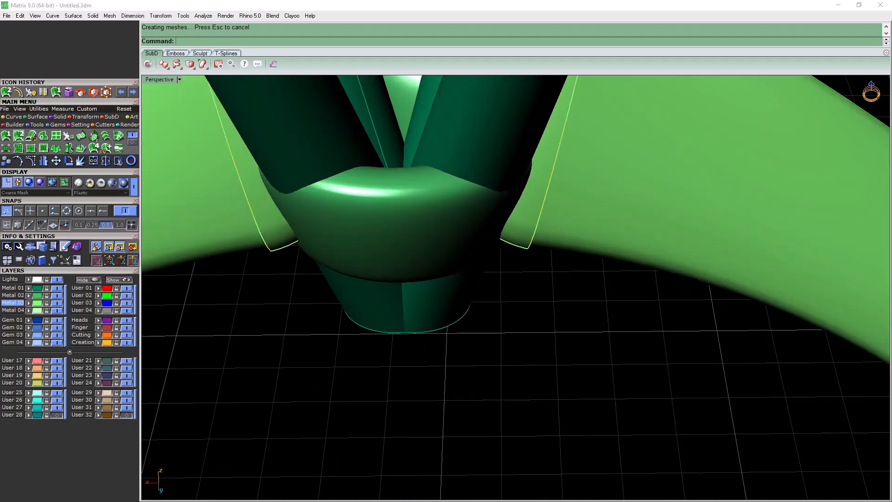
scroll(412, 144, down, 6)
right_drag(413, 186, 397, 200)
right_drag(408, 279, 404, 209)
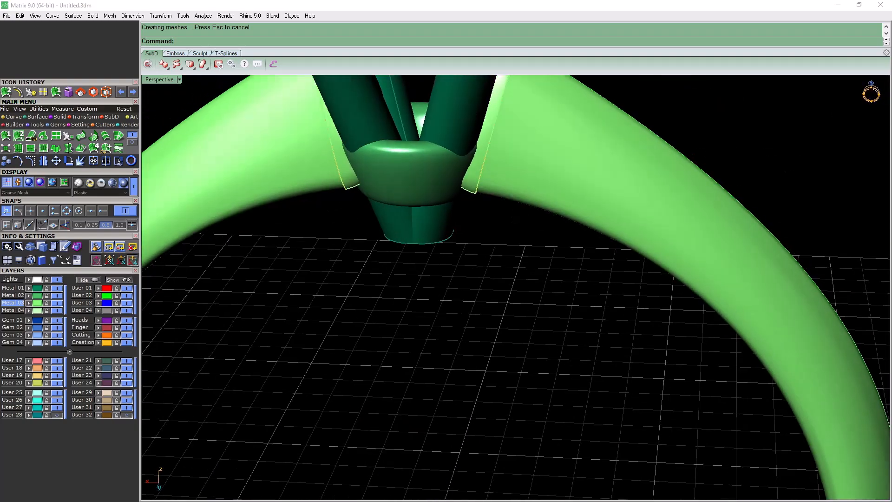
Make Metal 04 the current layer and hide layers Metal 03 and Metal 01 to isolate the head's base ring
click(12, 310)
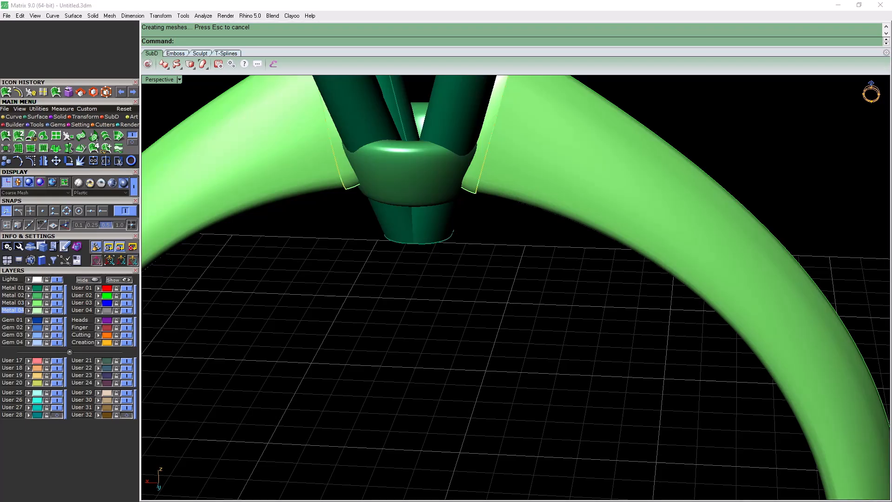
click(57, 303)
right_drag(418, 223, 413, 253)
scroll(404, 260, down, 7)
scroll(408, 207, up, 6)
click(56, 288)
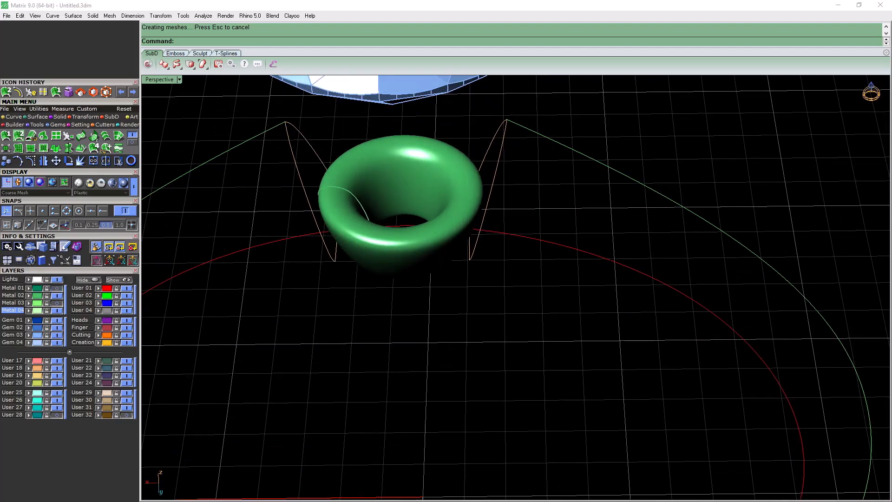
Make User 02 the current layer and extract a U-direction isocurve around the upper rim of the head's base ring
click(81, 295)
click(13, 117)
click(119, 150)
scroll(336, 207, up, 5)
click(336, 206)
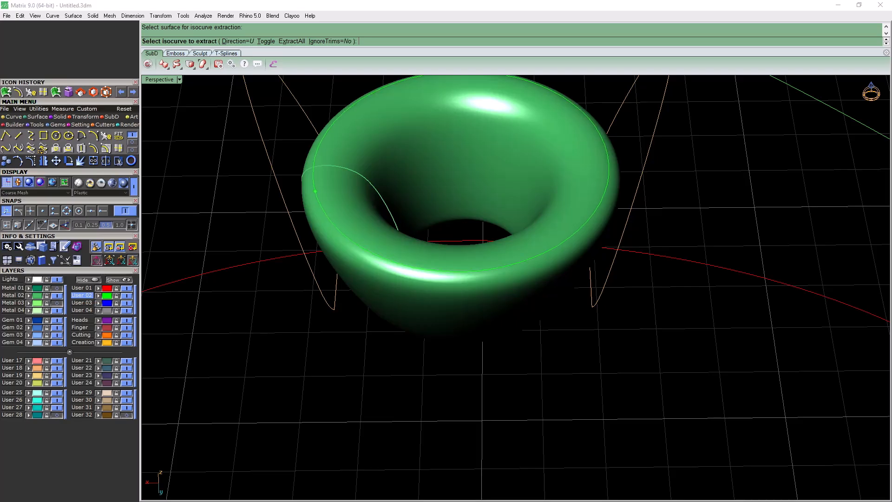
right_drag(316, 191, 333, 141)
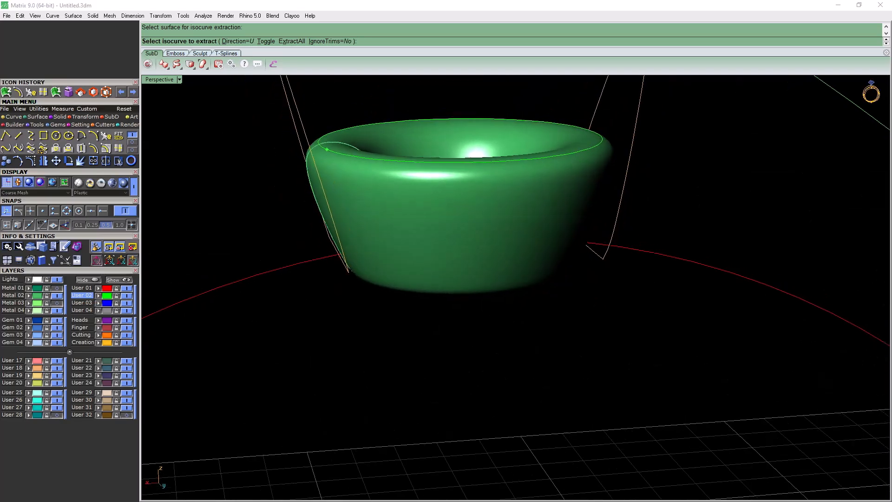
scroll(334, 141, up, 3)
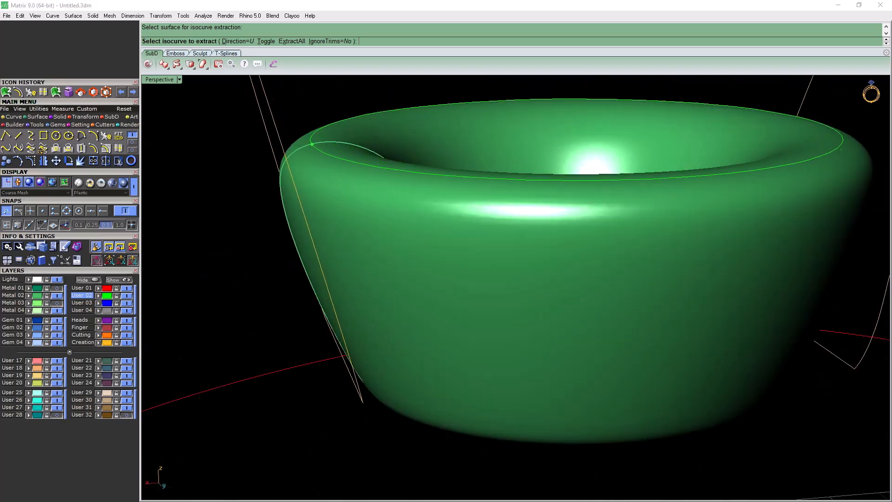
click(321, 143)
right_click(321, 142)
scroll(321, 143, down, 8)
right_drag(321, 143, 318, 82)
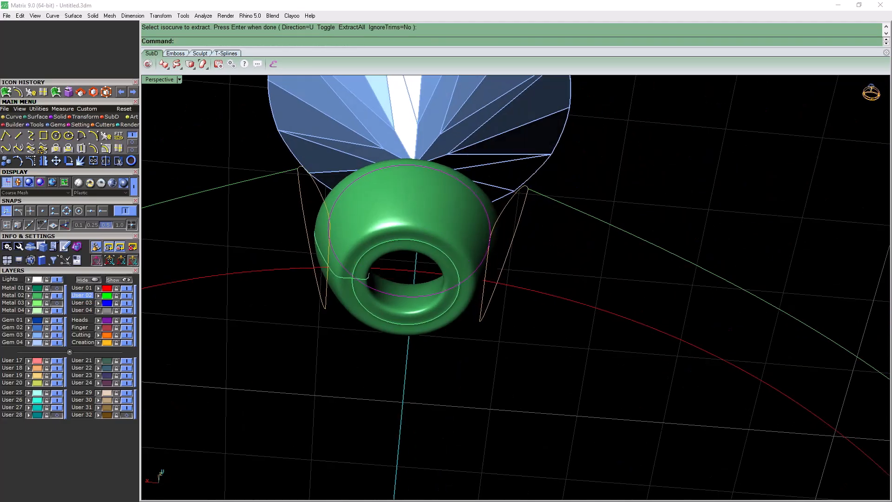
Extract a second isocurve around the lower rim of the base ring
scroll(337, 279, up, 3)
key(Return)
click(340, 293)
click(337, 282)
key(Return)
Split the base ring surface using the two extracted rim isocurves as cutting objects
scroll(331, 272, down, 8)
click(344, 205)
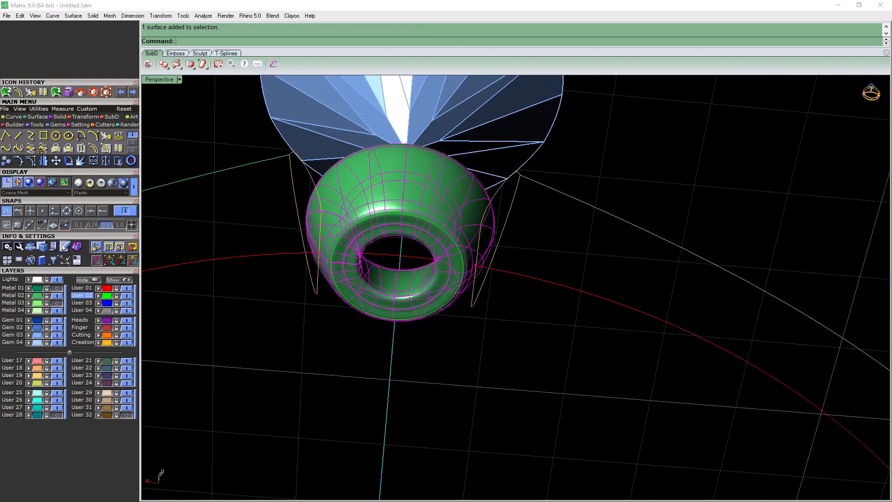
click(106, 161)
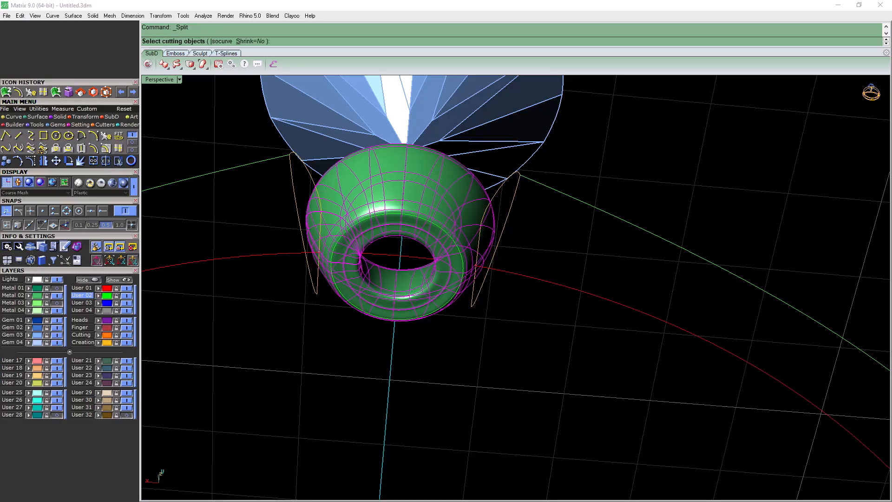
click(346, 233)
right_drag(350, 242, 372, 362)
click(373, 382)
key(Return)
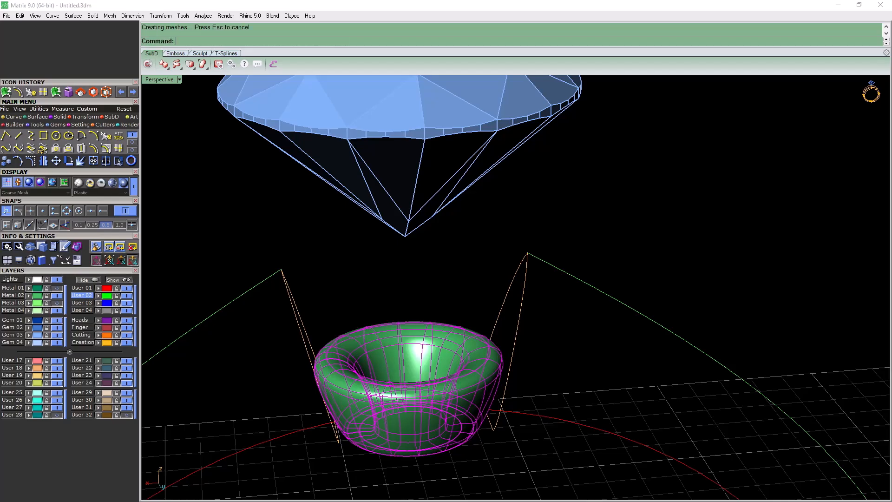
Delete the inner portion of the split base ring, leaving only its outer wall
click(376, 372)
key(Delete)
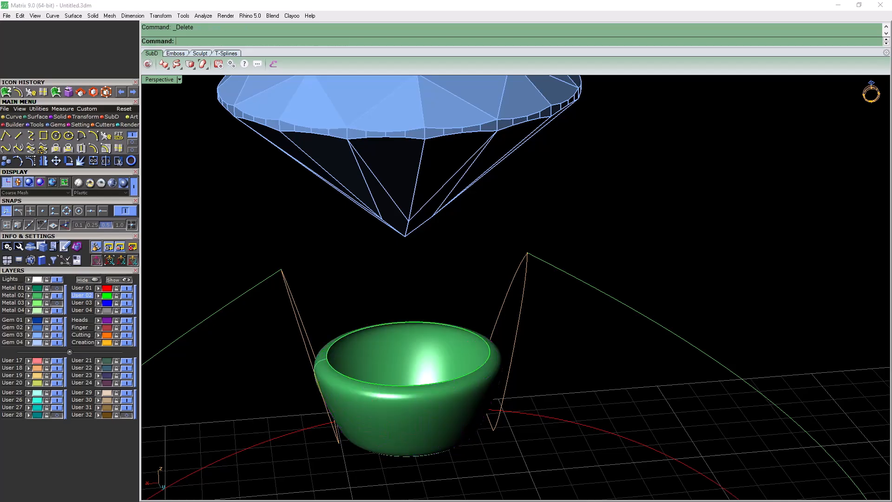
right_drag(376, 367, 369, 255)
key(Delete)
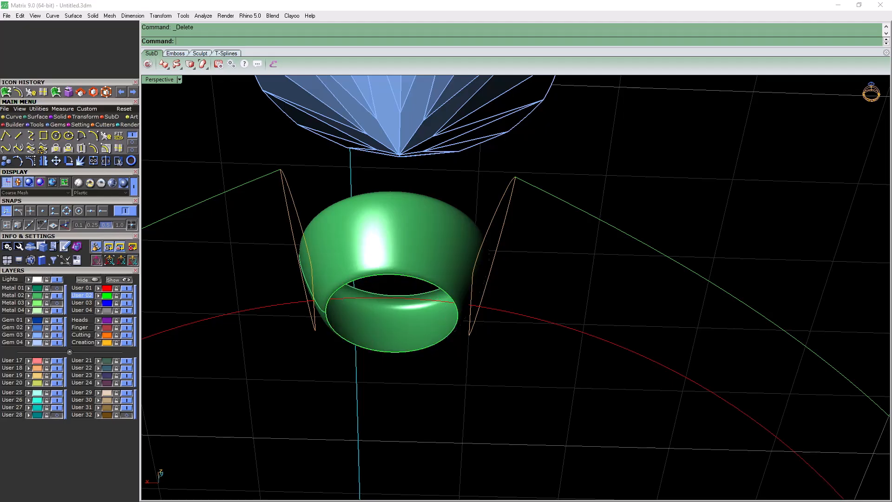
Cap the open upper and lower ends of the base ring's outer wall to make it solid
right_drag(395, 288, 392, 355)
click(393, 358)
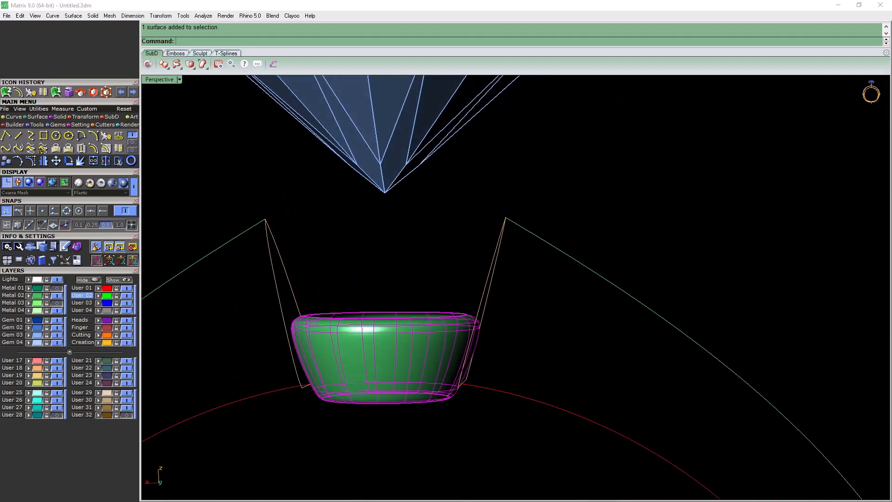
click(59, 118)
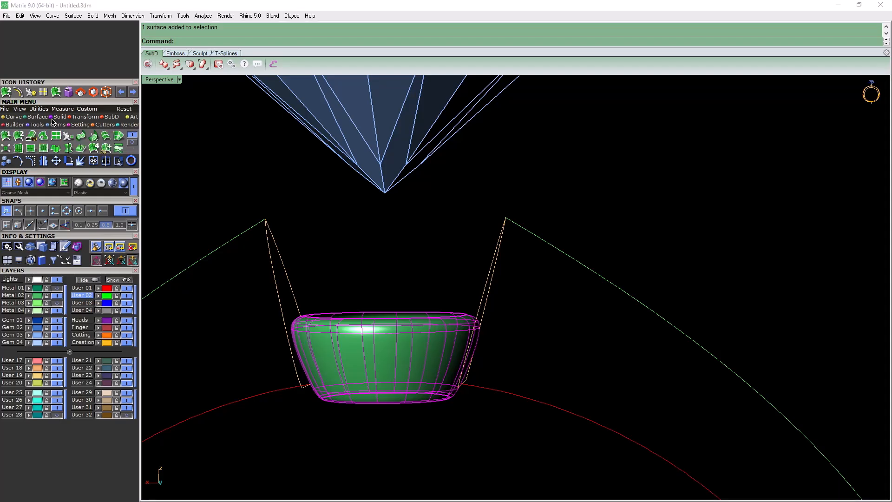
click(59, 135)
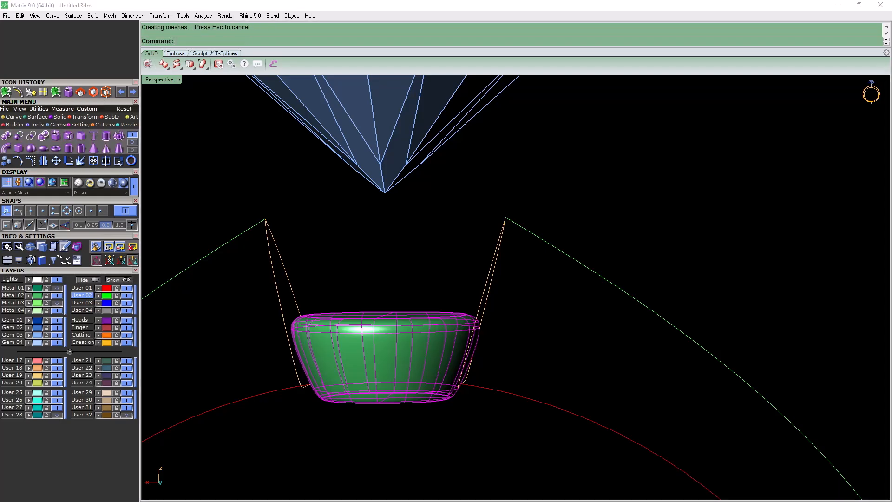
right_drag(394, 279, 401, 300)
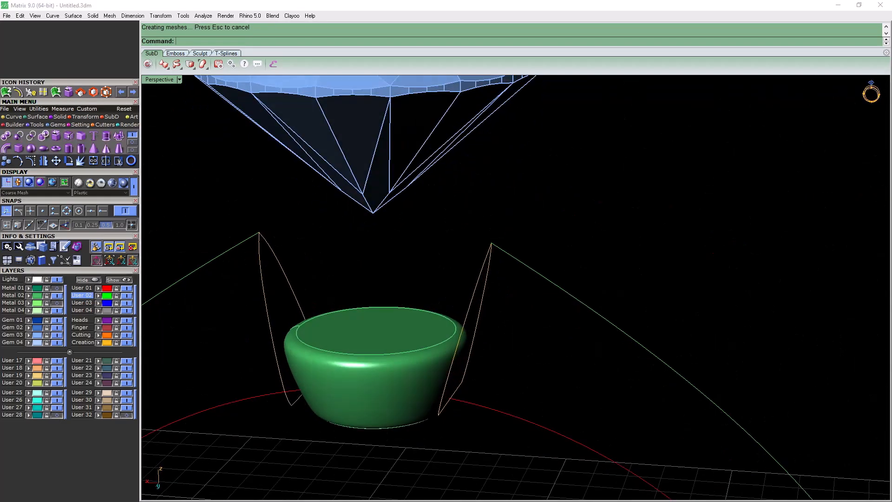
Show layers Metal 01 and Metal 03 to check the capped base against the prongs and shank, and hide Metal 03 again
click(56, 288)
right_drag(353, 261, 364, 216)
click(56, 302)
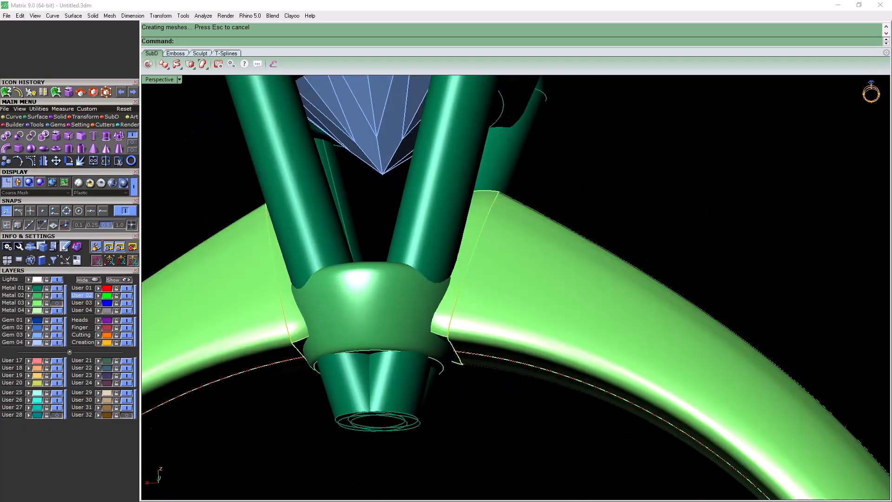
scroll(355, 279, down, 10)
right_drag(355, 278, 326, 348)
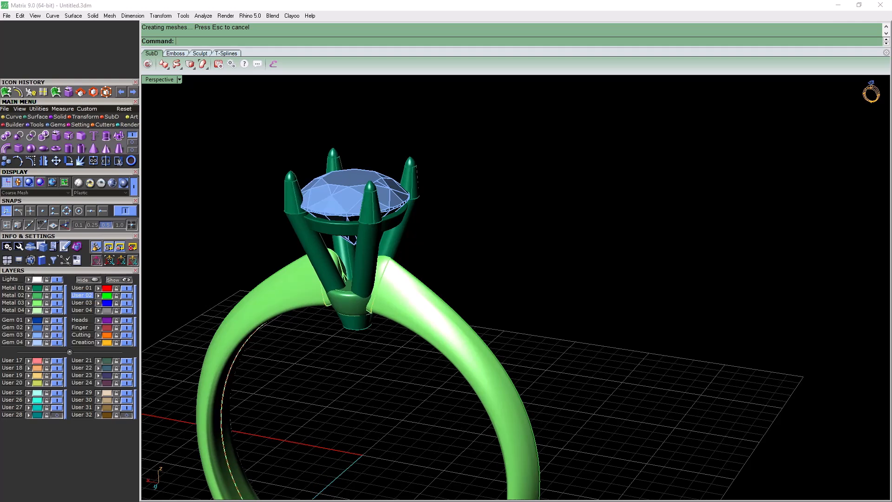
click(57, 304)
mouse_move(325, 337)
right_down()
mouse_move(382, 291)
mouse_move(367, 281)
mouse_move(316, 333)
right_up()
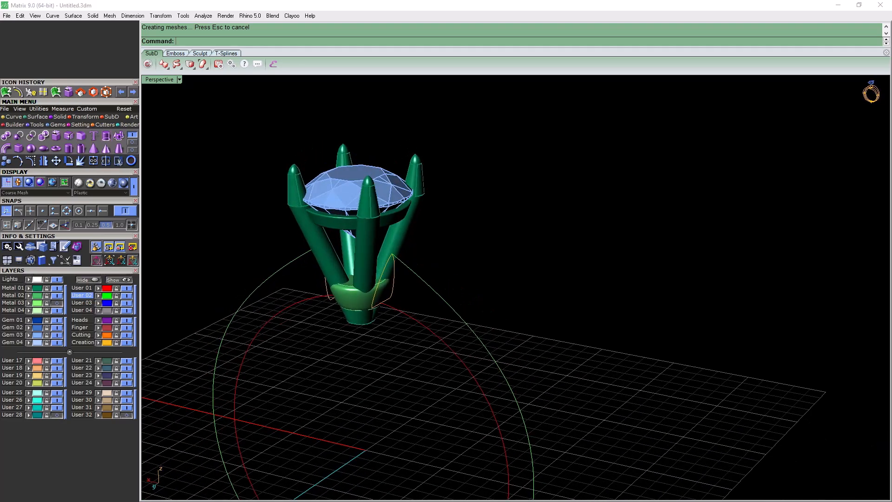
Trim everything on layer Metal 01, the prongs and head, with Cut to Finger Rail
click(105, 125)
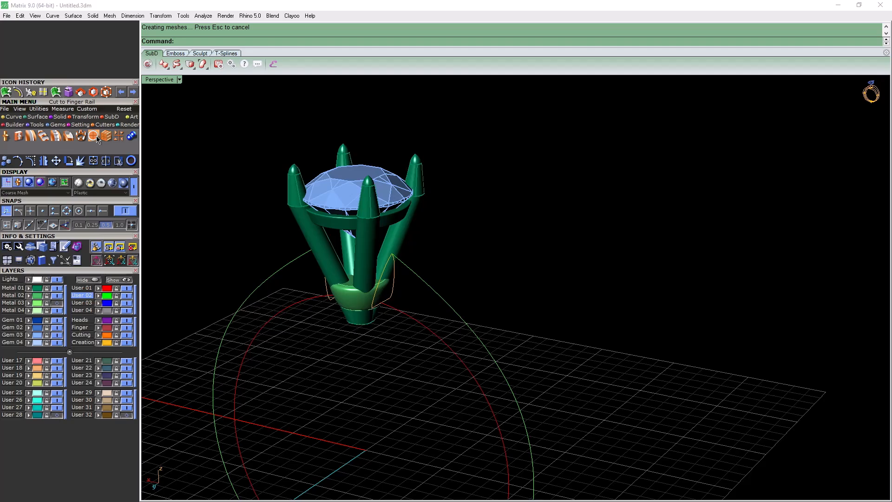
click(93, 136)
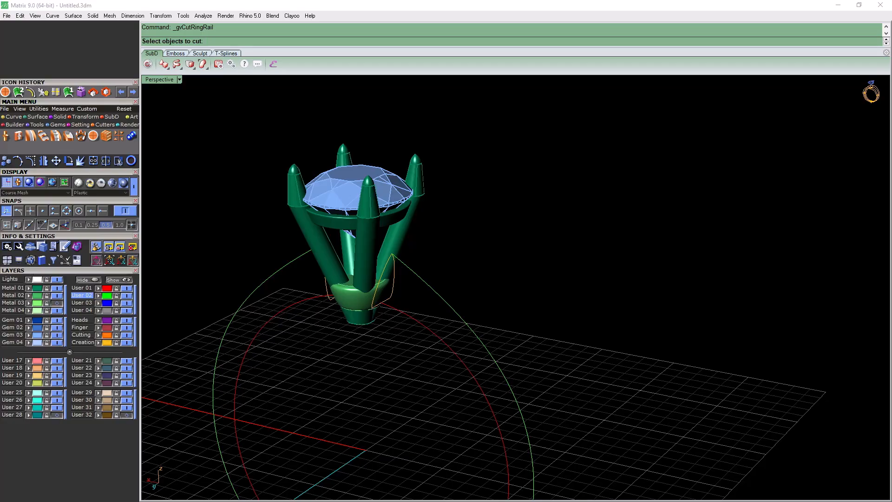
click(38, 288)
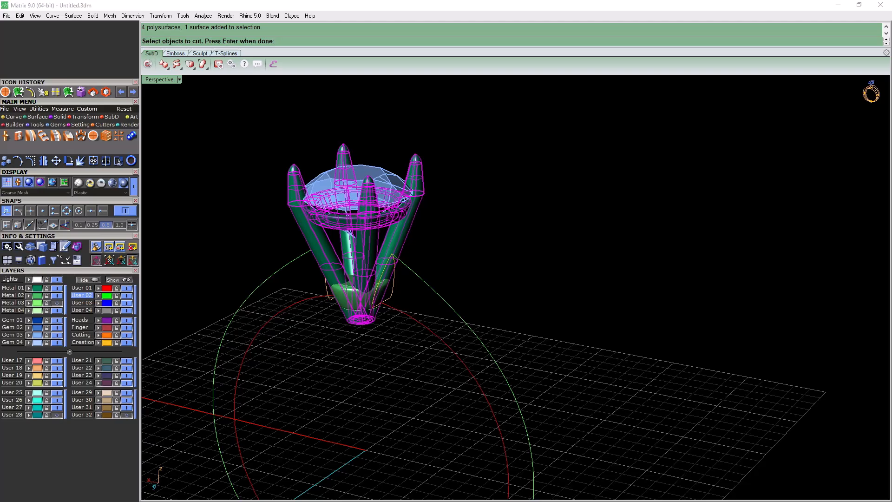
key(Return)
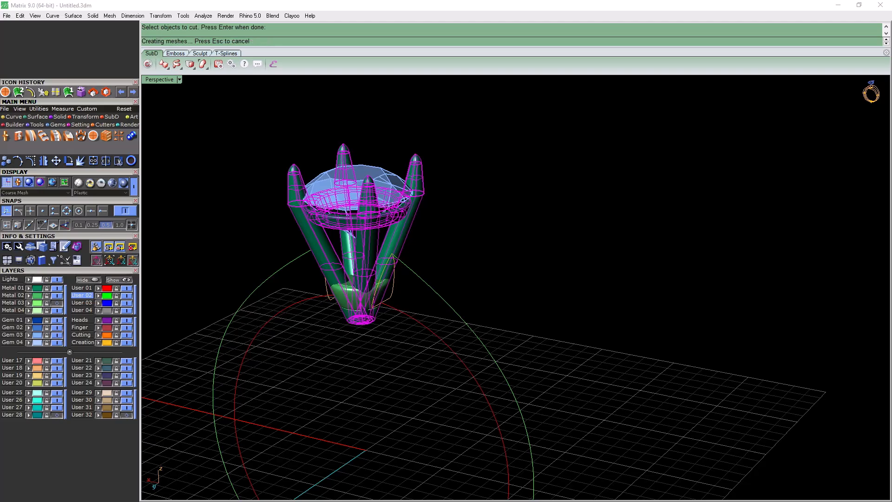
scroll(370, 284, up, 5)
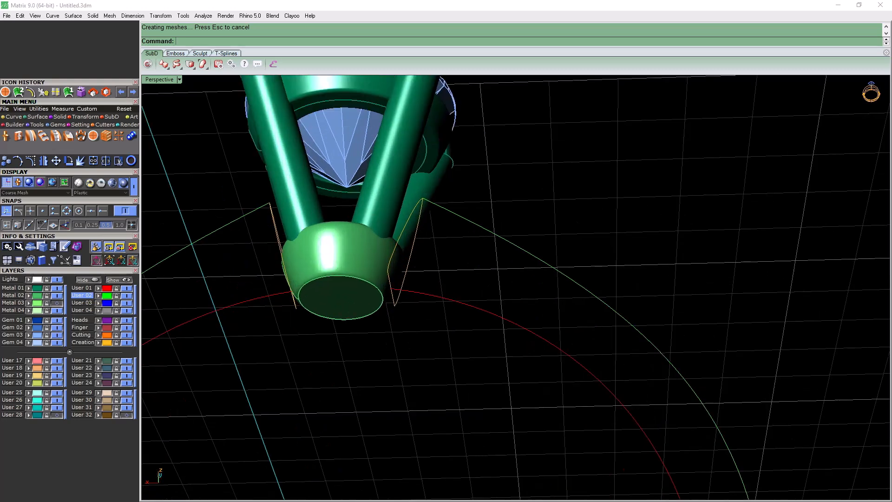
Trim the capped base of the head with Cut to Finger Rail
right_drag(370, 284, 367, 357)
click(365, 349)
key(Return)
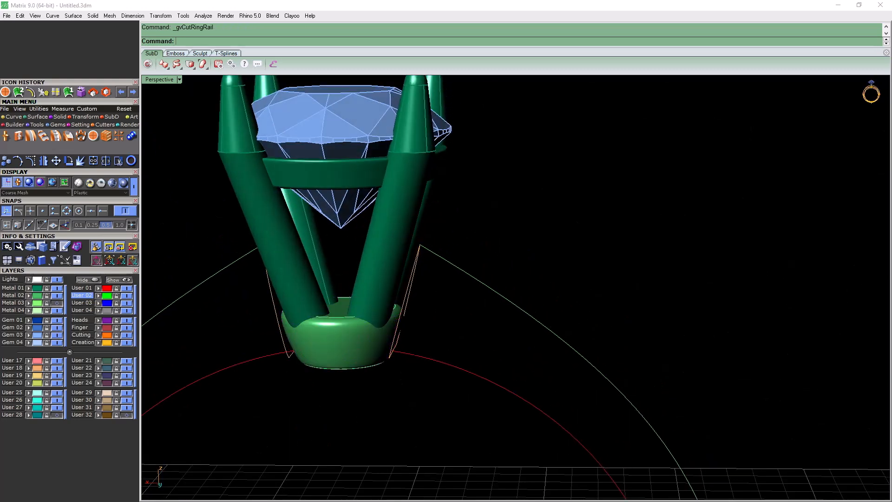
key(Return)
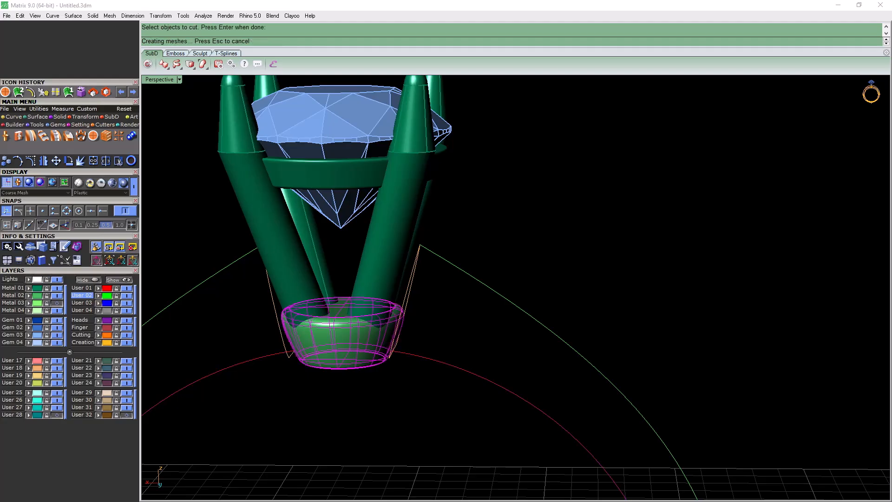
mouse_move(365, 349)
right_down()
mouse_move(359, 256)
mouse_move(367, 346)
right_up()
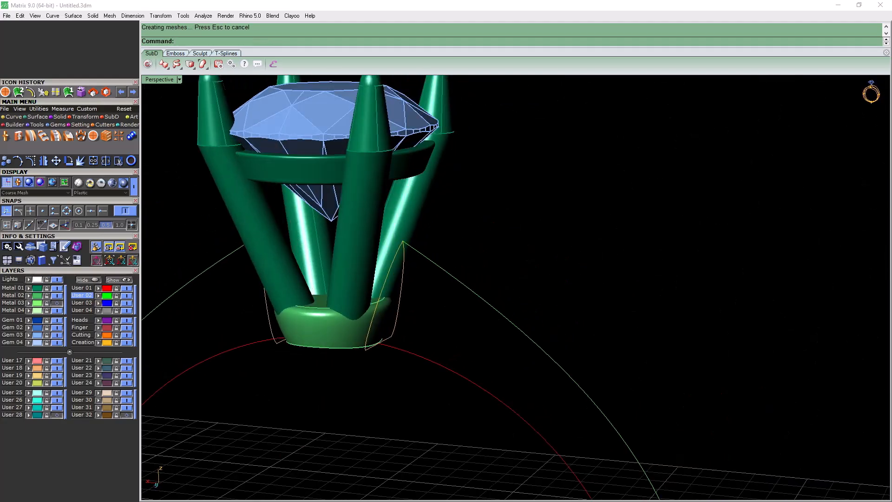
Show layer Metal 03 and move all objects on layers Metal 02 and Metal 03 to layer Metal 01
click(57, 303)
scroll(391, 270, down, 8)
right_drag(392, 270, 387, 293)
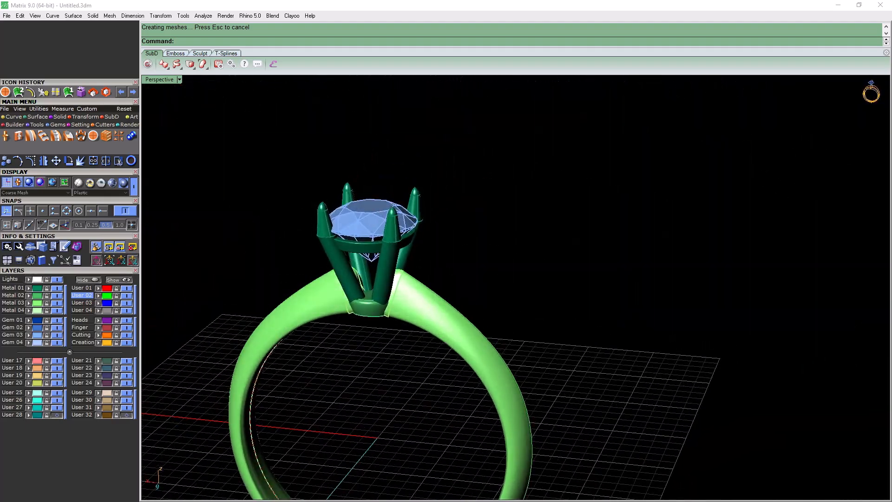
click(390, 301)
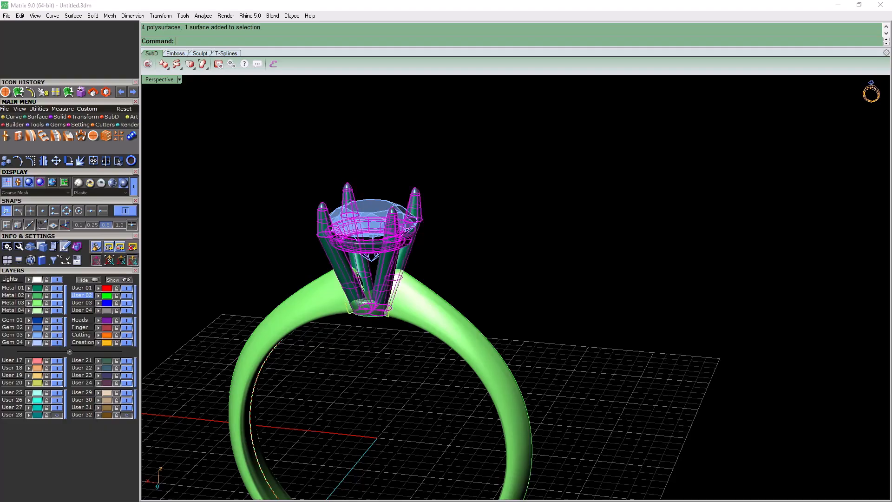
key(Escape)
click(37, 296)
click(37, 302)
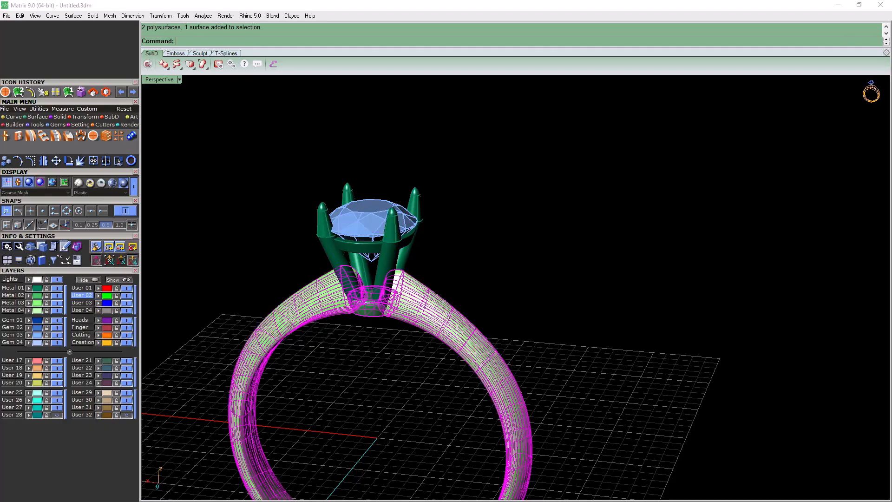
click(29, 335)
click(29, 288)
key(Escape)
Examine the whole ring from several angles, including where the shank meets the prongs and the head's base
right_drag(260, 353, 546, 298)
scroll(334, 223, down, 5)
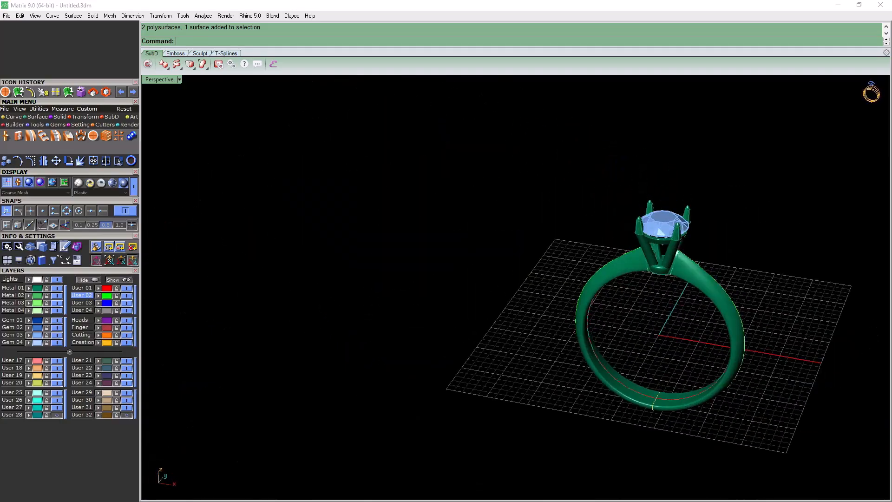
scroll(545, 298, down, 9)
scroll(590, 325, up, 9)
right_drag(590, 325, 279, 316)
scroll(469, 156, up, 8)
right_drag(472, 169, 524, 234)
scroll(413, 242, down, 5)
scroll(414, 242, up, 4)
scroll(436, 191, up, 4)
right_drag(465, 232, 356, 242)
scroll(346, 200, down, 6)
scroll(346, 179, up, 5)
right_drag(346, 178, 302, 111)
right_drag(418, 241, 406, 274)
right_drag(502, 267, 472, 192)
scroll(460, 245, down, 9)
scroll(460, 245, up, 6)
scroll(516, 288, down, 5)
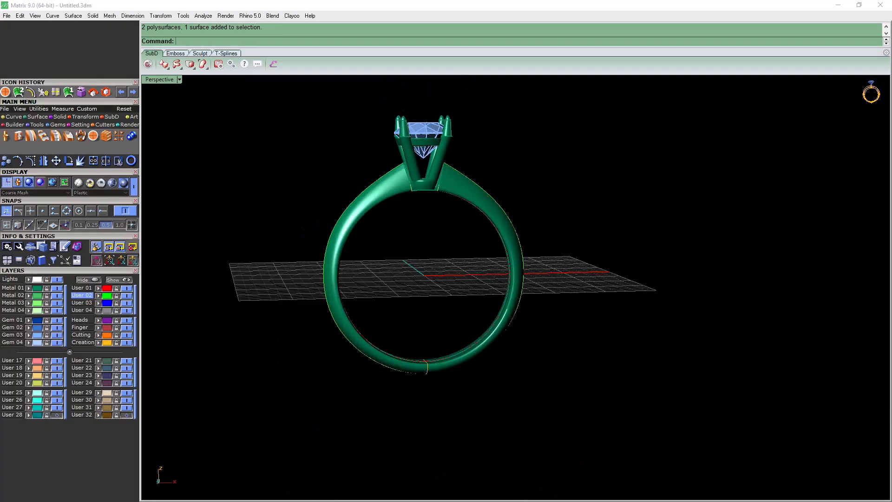
right_drag(492, 250, 543, 198)
scroll(460, 278, up, 3)
scroll(483, 192, up, 5)
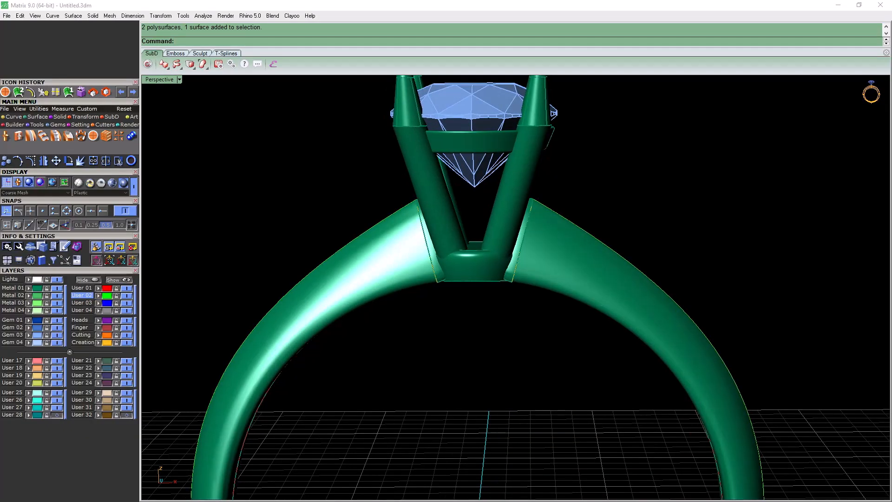
right_drag(544, 198, 506, 269)
scroll(488, 214, down, 6)
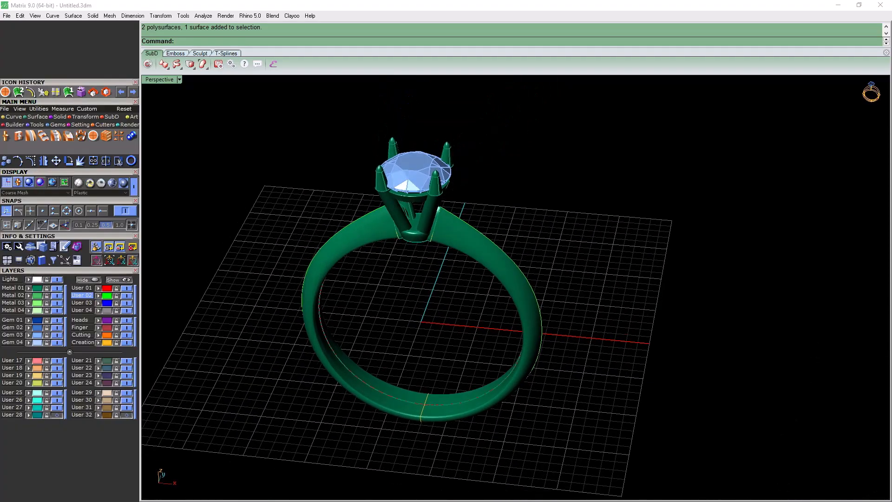
Create a torus centred at 0 with a diameter of 1.2, keeping FixInnerDimension set to Yes
mouse_move(52, 116)
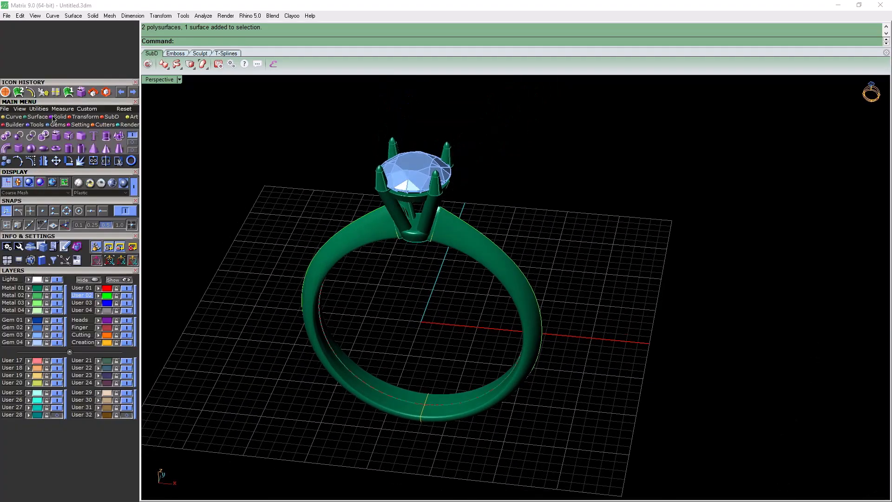
click(56, 148)
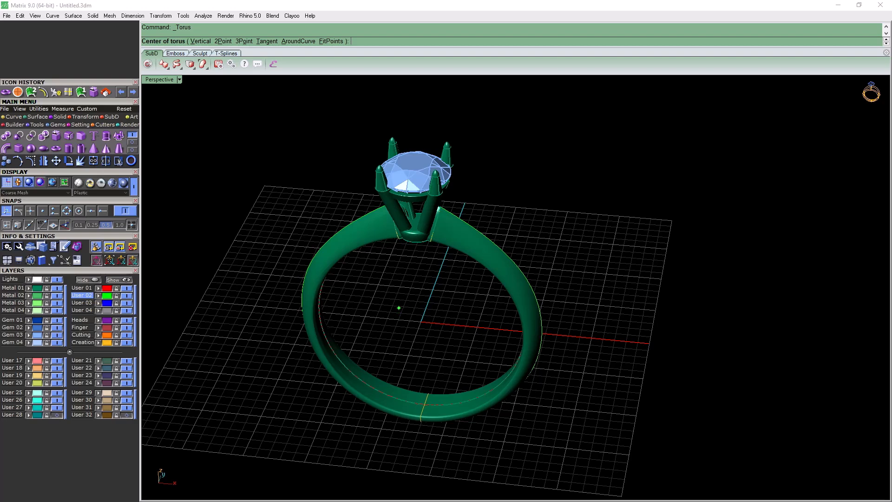
text(0)
key(Return)
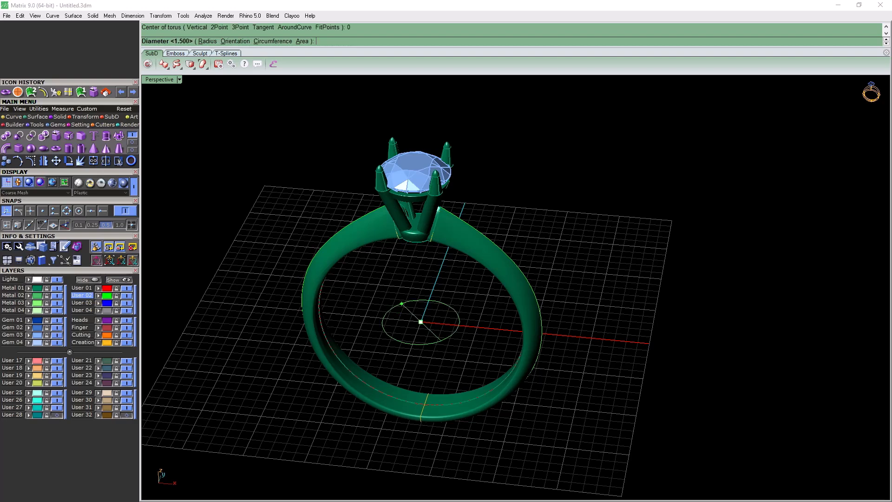
scroll(419, 310, up, 3)
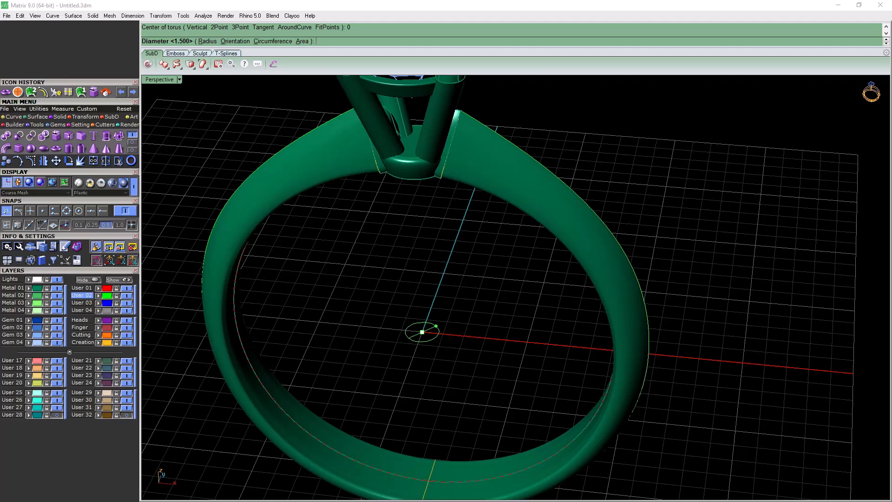
key(Return)
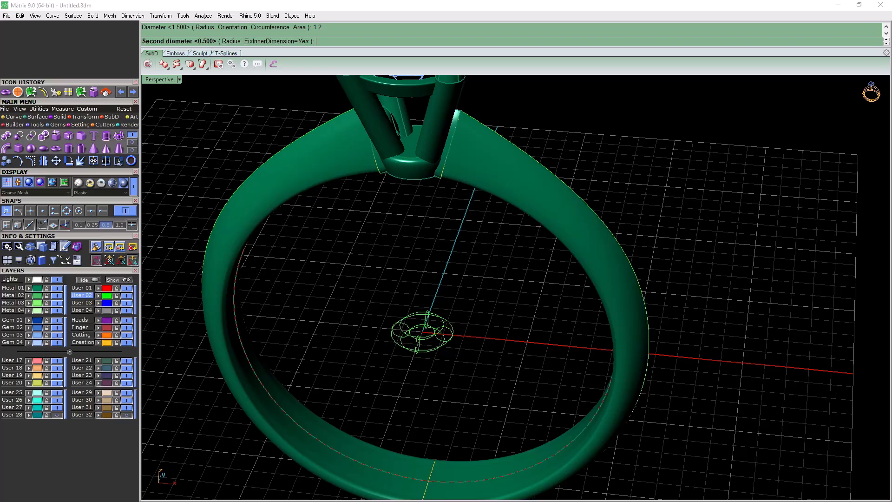
click(278, 41)
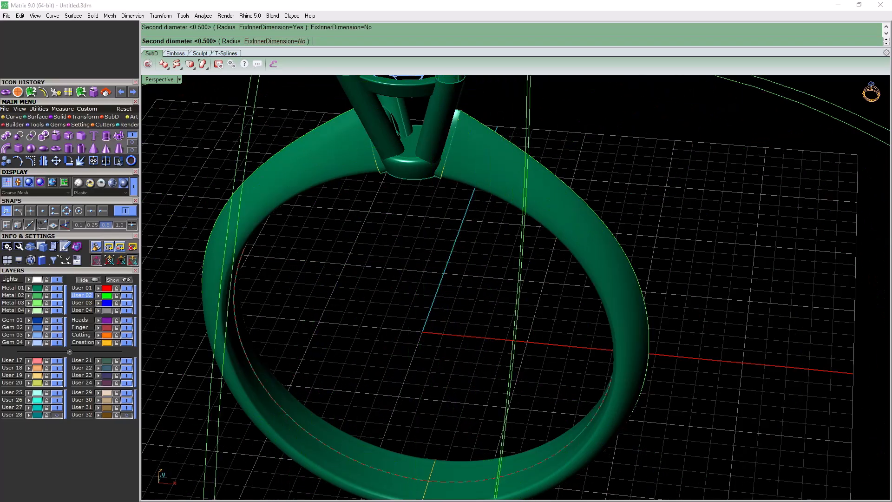
click(278, 41)
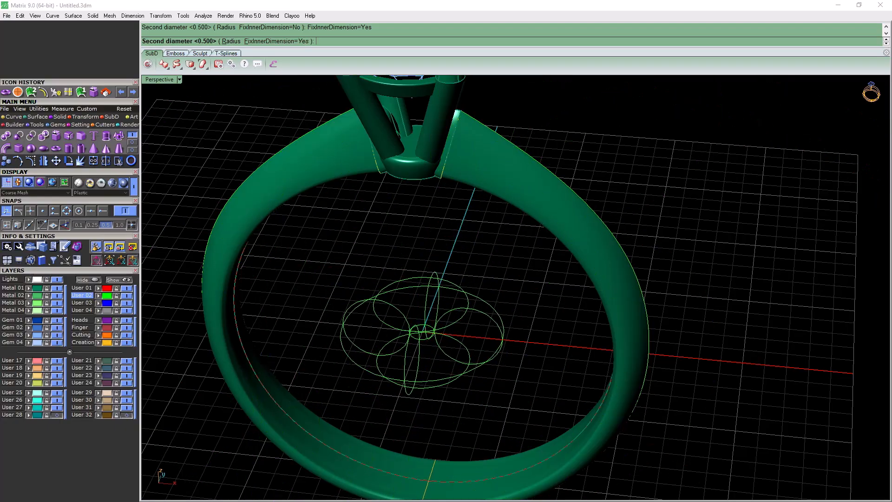
scroll(432, 332, up, 5)
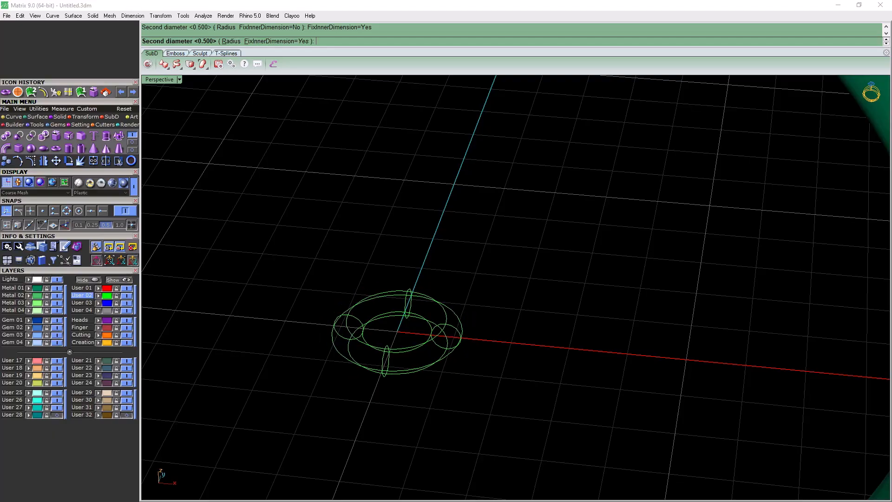
scroll(451, 336, up, 3)
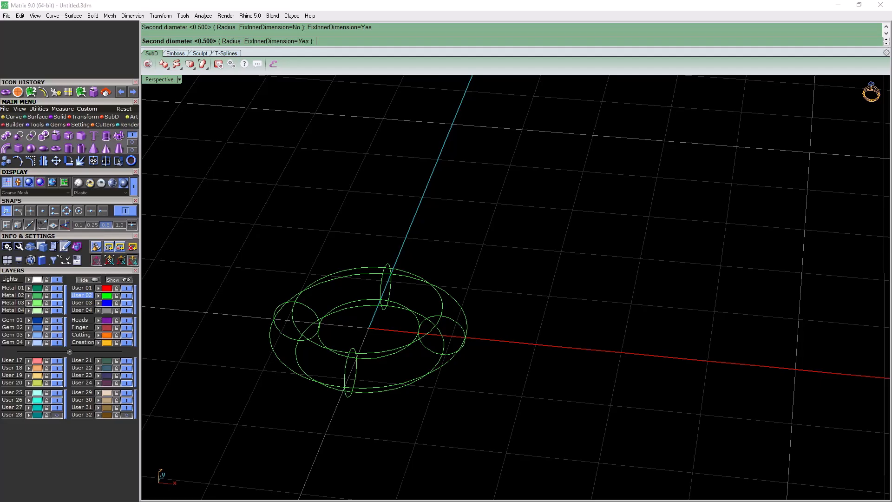
key(Return)
scroll(467, 337, down, 5)
click(432, 356)
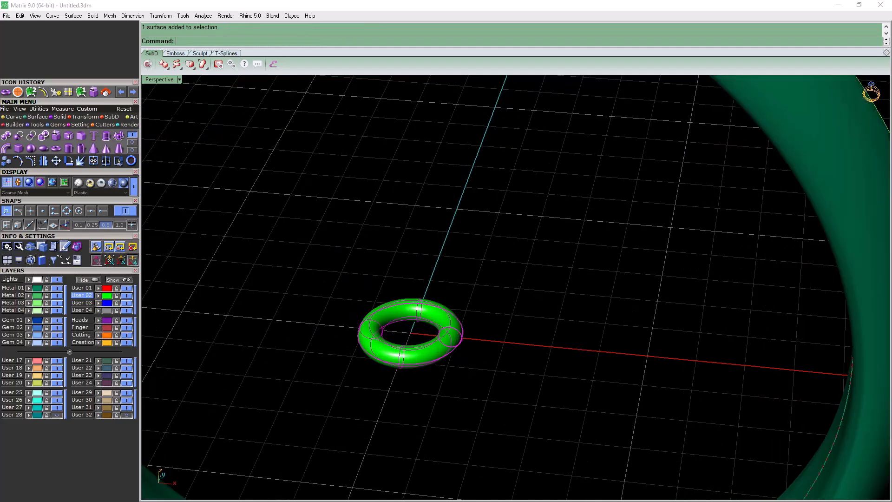
Try the torus as a lower gallery rail by raising it between the prongs below the gem, and delete it
scroll(430, 356, down, 8)
right_drag(429, 356, 431, 283)
click(132, 260)
drag(418, 333, 414, 82)
scroll(429, 251, down, 8)
scroll(434, 196, up, 12)
right_drag(434, 195, 409, 144)
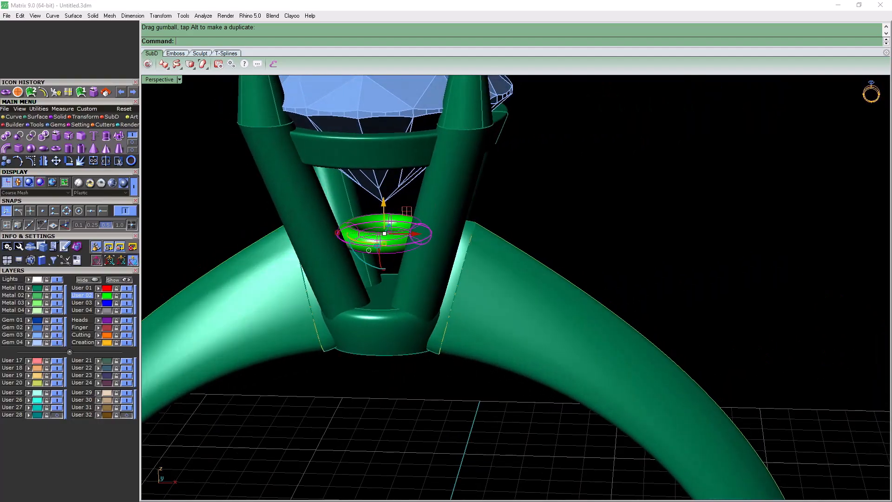
key(Delete)
scroll(381, 205, down, 8)
scroll(395, 214, up, 5)
right_drag(394, 214, 364, 202)
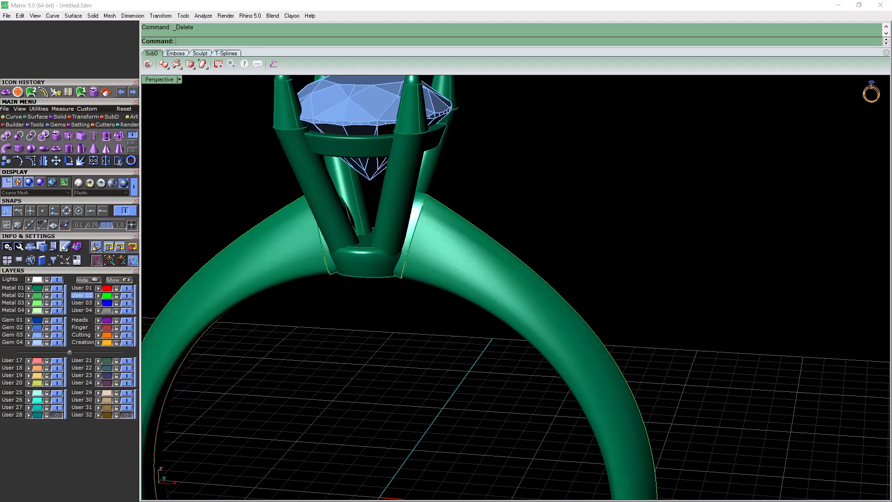
click(14, 117)
click(132, 142)
click(108, 143)
scroll(346, 202, up, 5)
click(298, 317)
right_drag(302, 316, 576, 316)
click(631, 201)
key(Return)
scroll(604, 297, down, 6)
right_drag(603, 298, 446, 288)
key(Escape)
right_drag(548, 297, 435, 300)
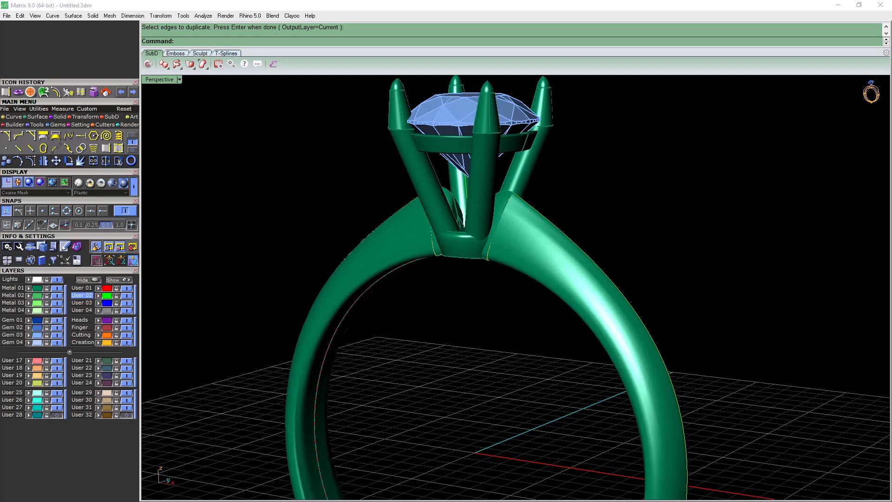
Create a rectangular plane centred at 0 inside the ring on layer User 02
scroll(297, 174, down, 9)
right_drag(297, 174, 346, 216)
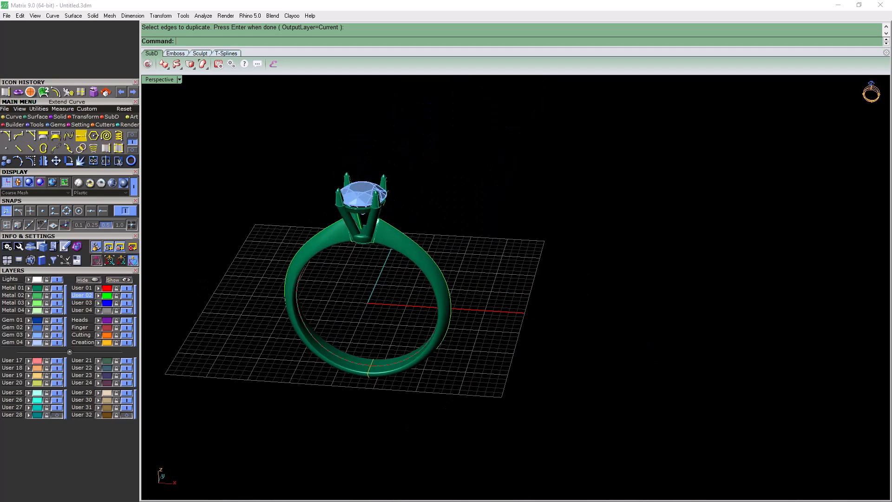
click(31, 119)
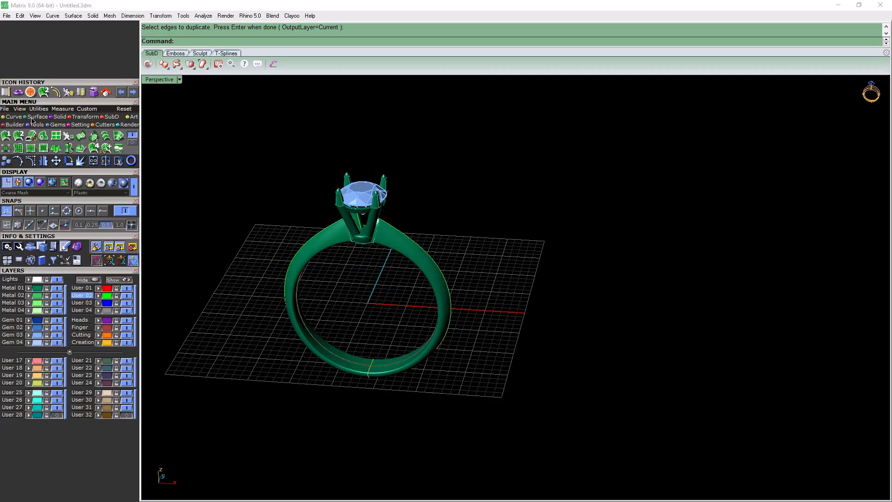
click(56, 135)
text(c)
key(Return)
text(0)
key(Return)
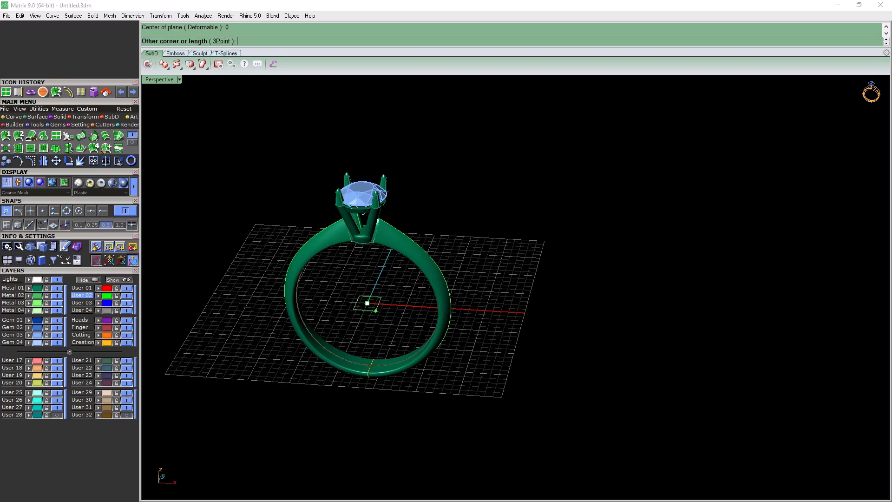
click(394, 324)
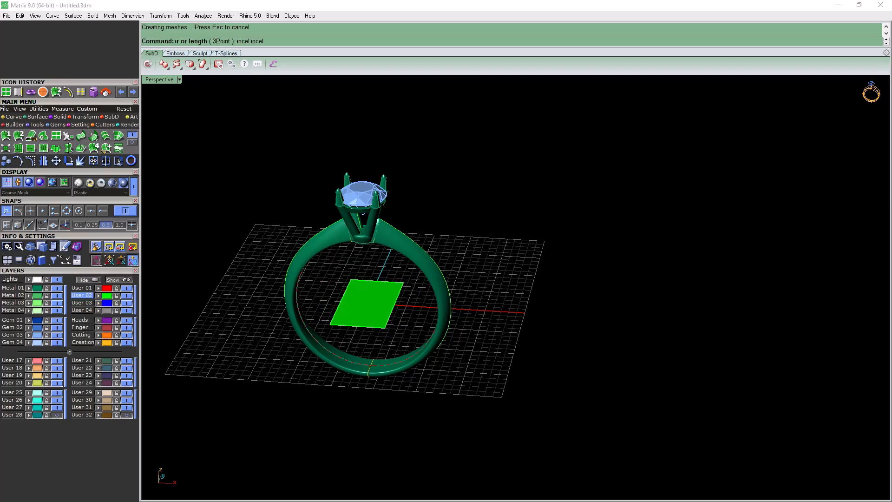
Move the plane straight up so it crosses the prongs just below the gem's pointed tip
right_drag(355, 321, 358, 281)
drag(375, 238, 374, 137)
right_drag(374, 139, 330, 181)
scroll(373, 208, up, 11)
scroll(311, 177, down, 7)
scroll(326, 180, up, 7)
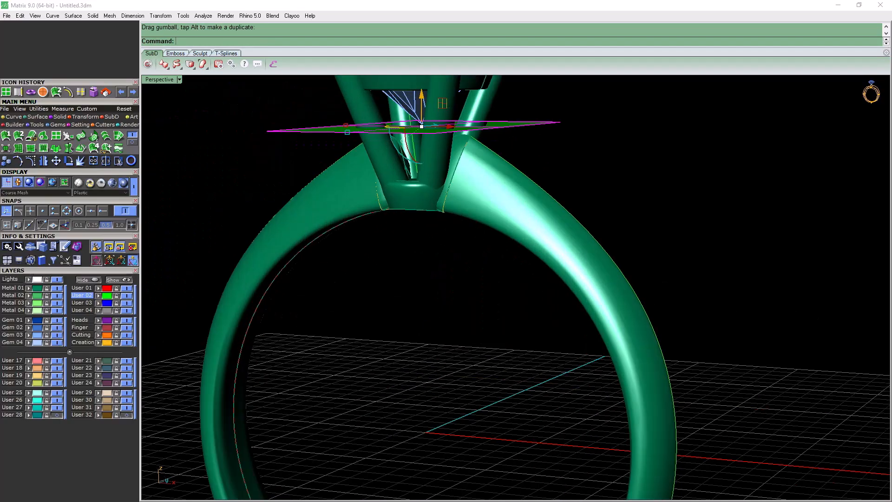
scroll(527, 371, down, 2)
right_drag(528, 371, 548, 366)
mouse_move(464, 214)
right_down()
mouse_move(437, 205)
mouse_move(464, 204)
mouse_move(461, 245)
mouse_move(460, 203)
right_up()
scroll(437, 204, up, 4)
scroll(445, 186, up, 4)
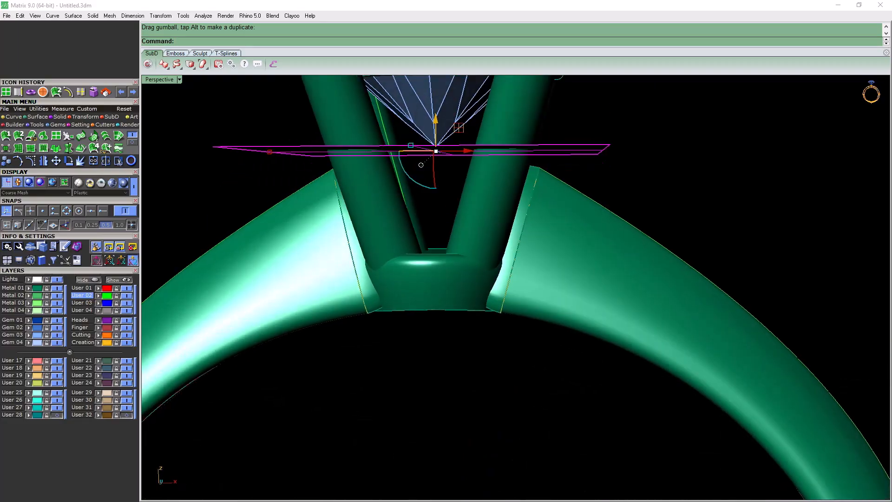
drag(436, 120, 435, 124)
key(Escape)
right_drag(435, 139, 413, 179)
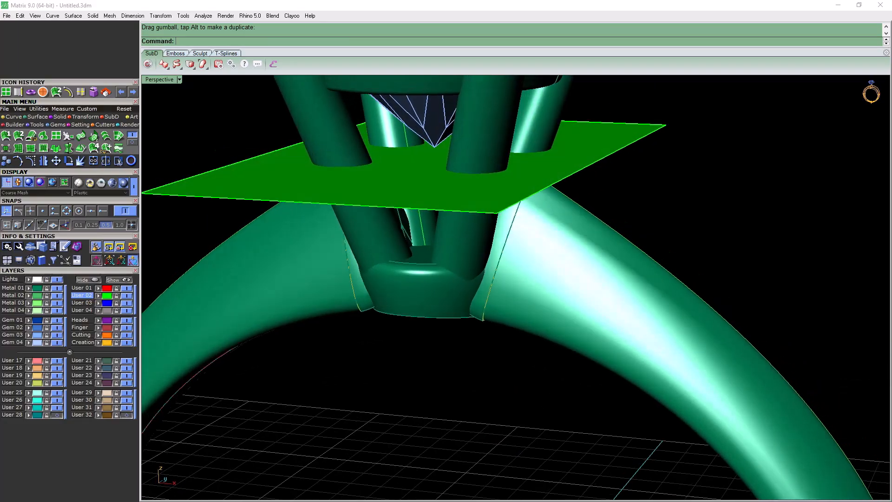
Hide layer Metal 01, intersect the plane with the two prong guide curves to get points, and delete the plane
click(57, 288)
right_drag(298, 269, 395, 254)
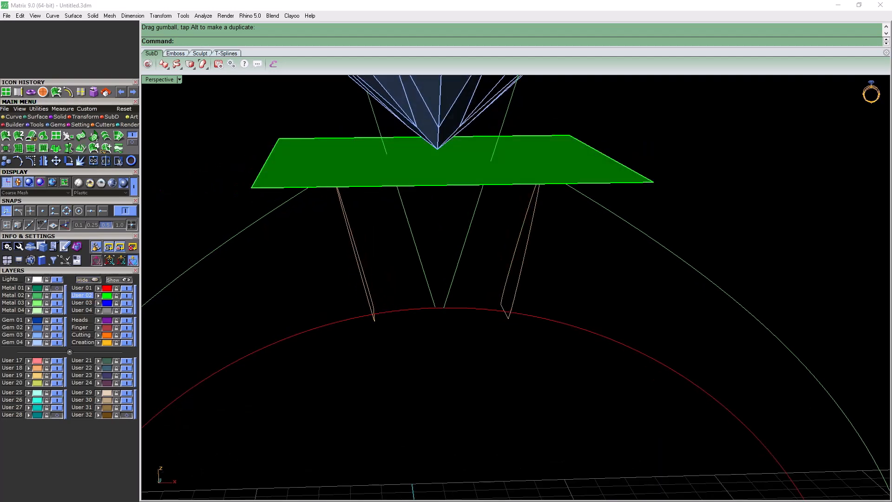
click(134, 141)
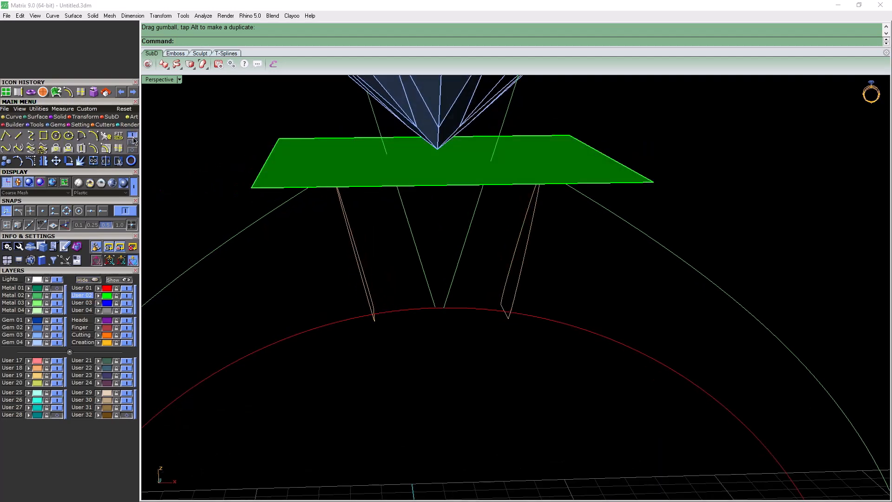
click(82, 149)
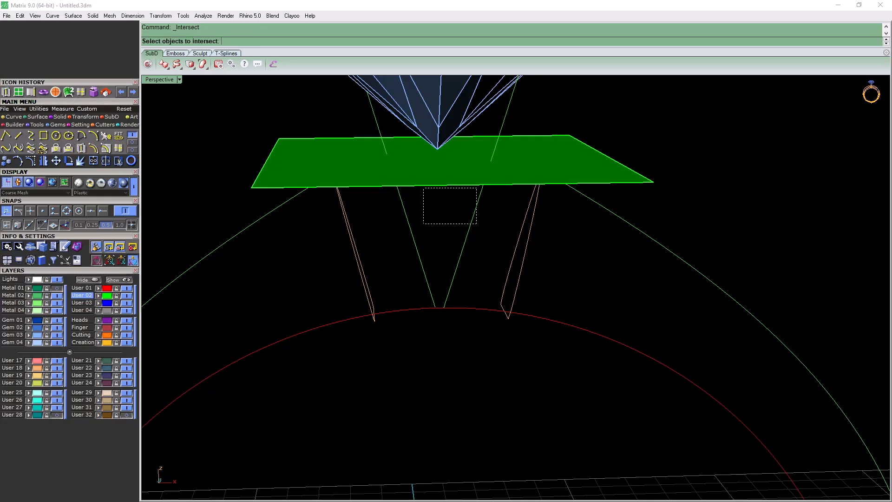
drag(476, 166, 390, 223)
key(Return)
click(454, 185)
key(Delete)
scroll(516, 288, down, 5)
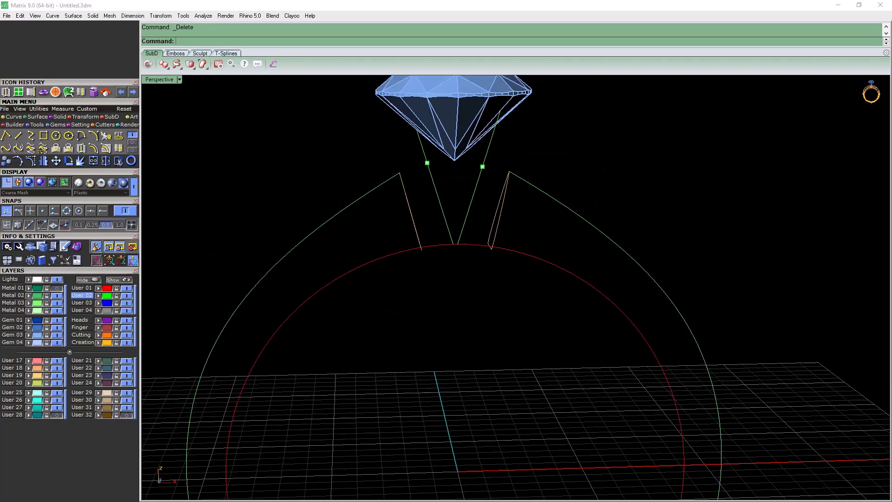
Draw a 2Point circle on layer User 03, snapping its diameter to the two intersection points on the prong guide curves
right_drag(516, 288, 435, 284)
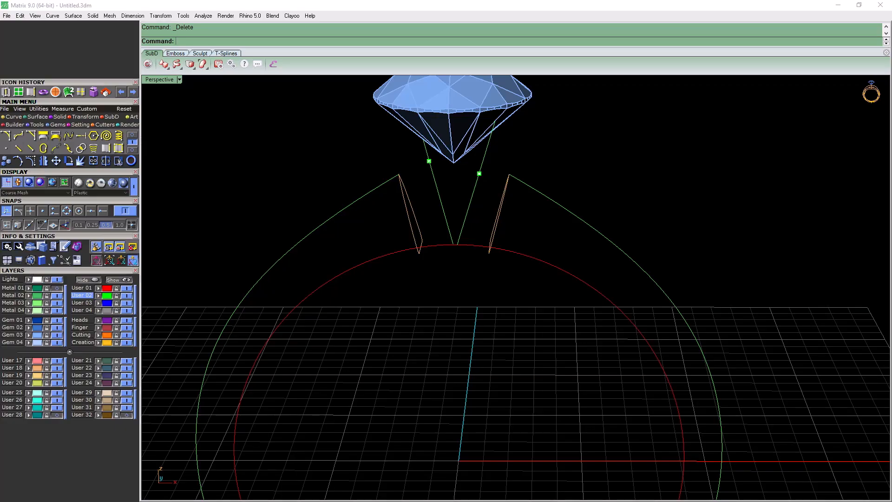
click(56, 135)
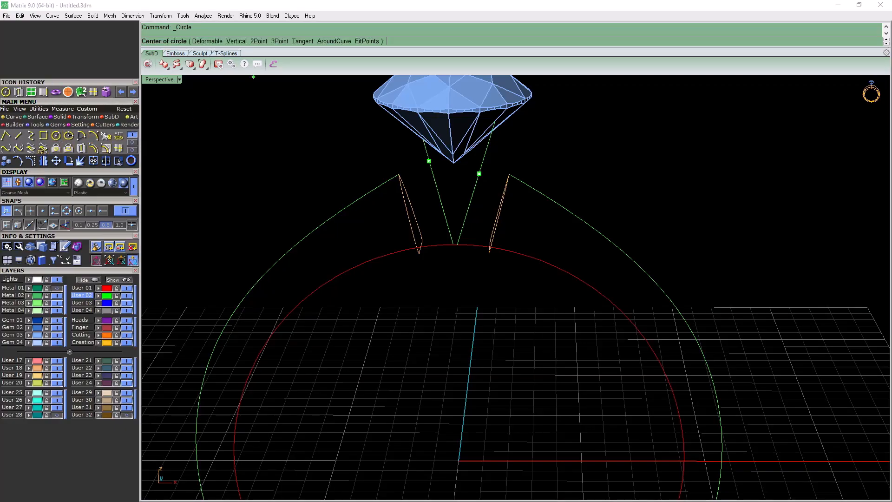
click(258, 41)
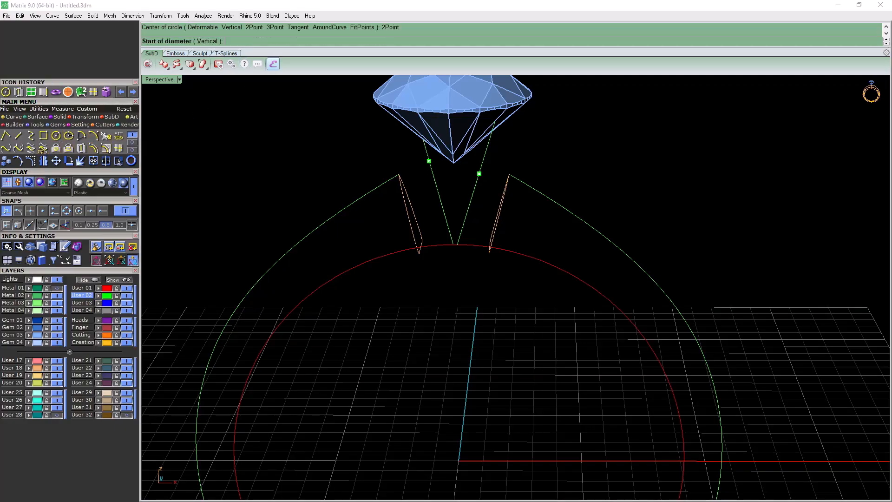
click(42, 210)
click(82, 302)
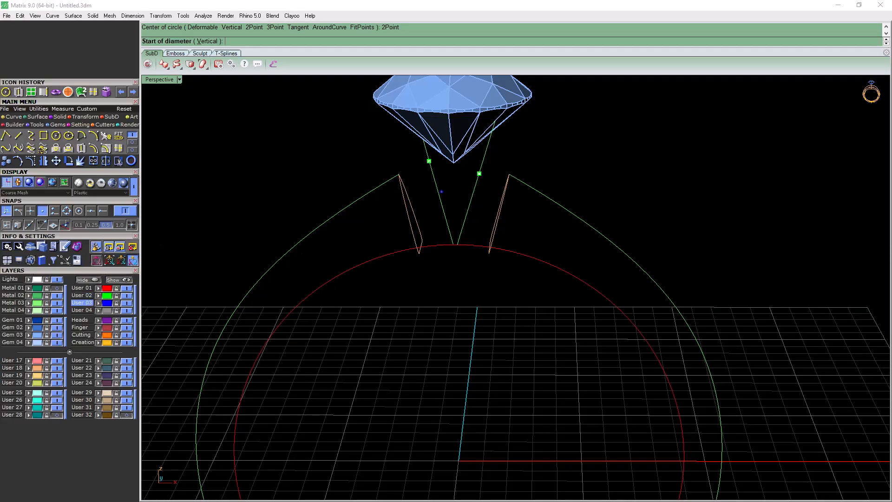
click(428, 161)
click(479, 173)
right_drag(479, 174, 541, 156)
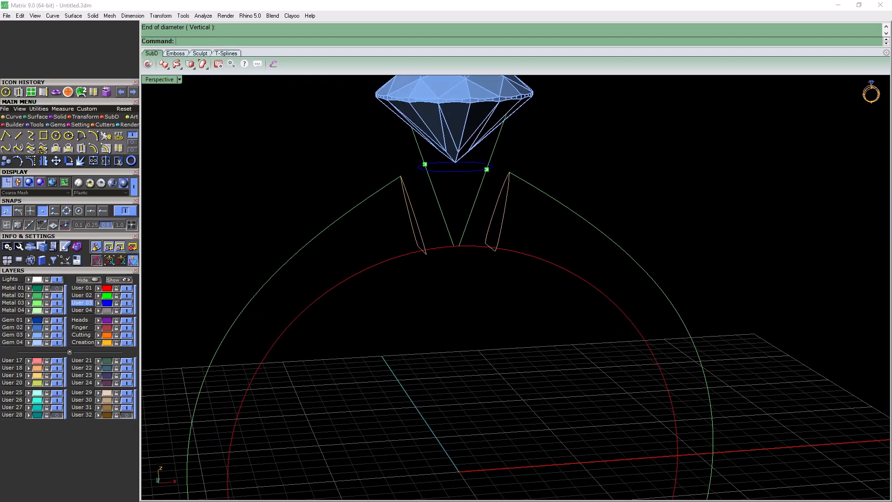
Show layer Metal 01 again and check where the circle sits between the prongs
click(57, 288)
right_drag(525, 260, 455, 265)
scroll(446, 177, up, 8)
right_drag(446, 176, 506, 193)
scroll(464, 173, down, 2)
Select the circle between the prongs and make Metal 01 the current layer for a solid rail
click(446, 179)
scroll(448, 186, down, 4)
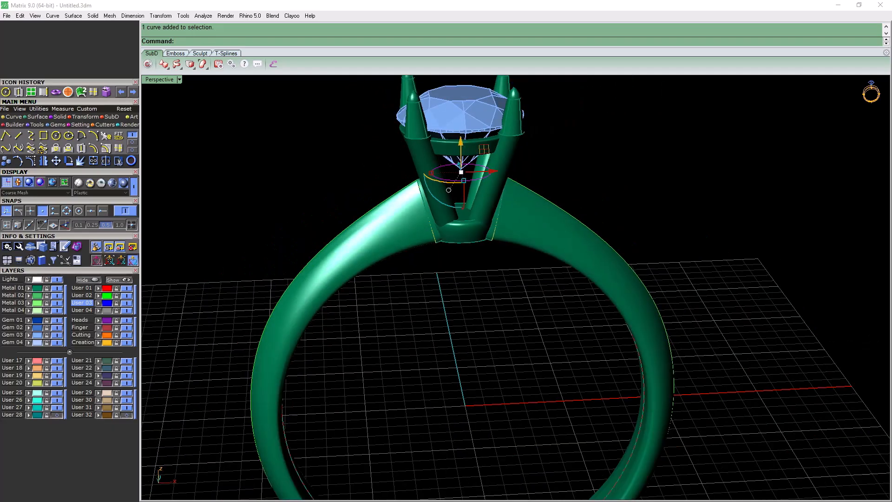
click(12, 288)
click(60, 117)
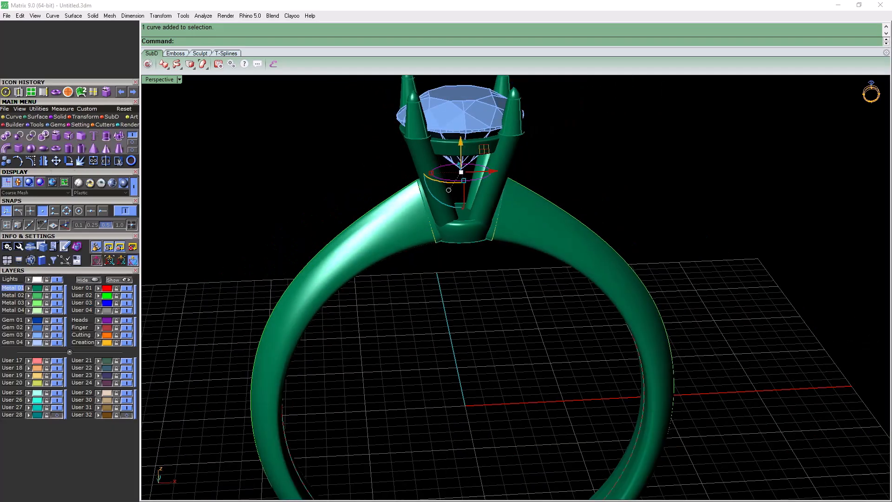
Try a closed Pipe with a diameter of 0.6 around the circle, compare it with the prongs, and delete it
click(6, 147)
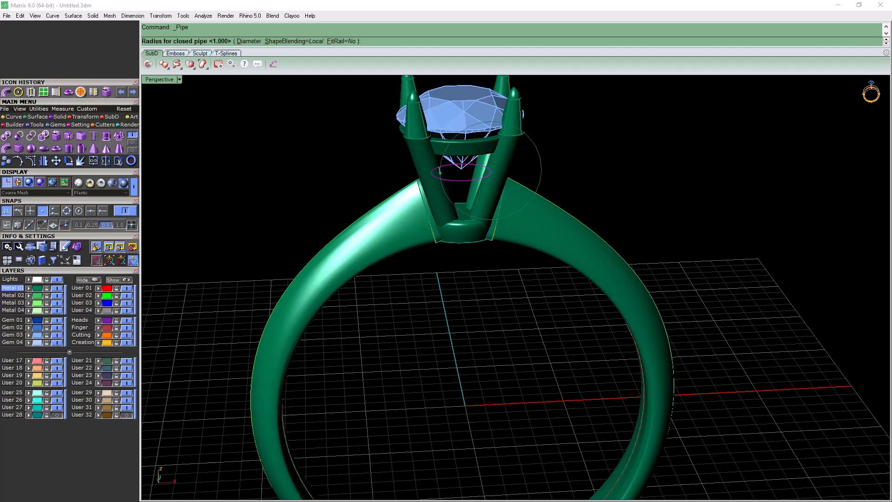
scroll(493, 176, up, 2)
scroll(492, 175, up, 1)
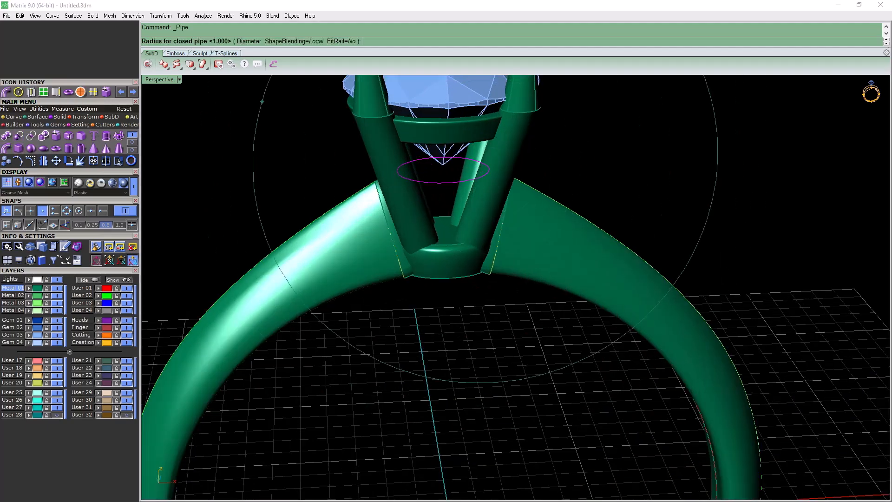
click(249, 41)
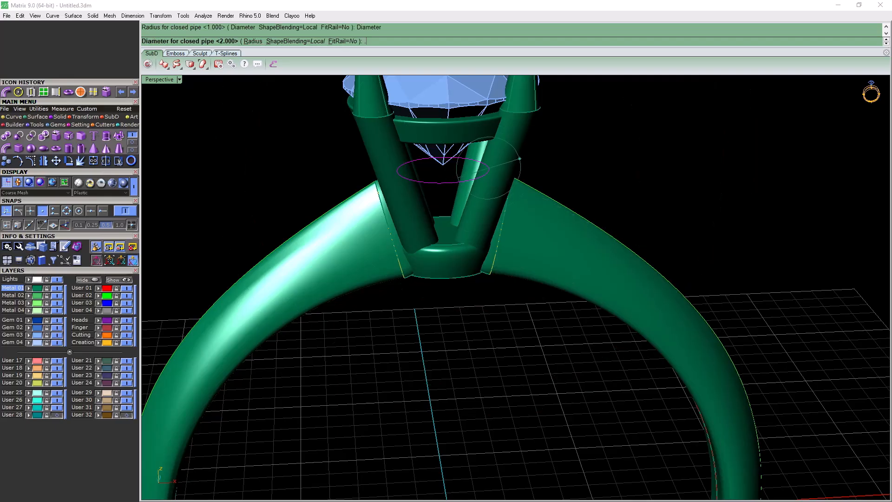
key(Return)
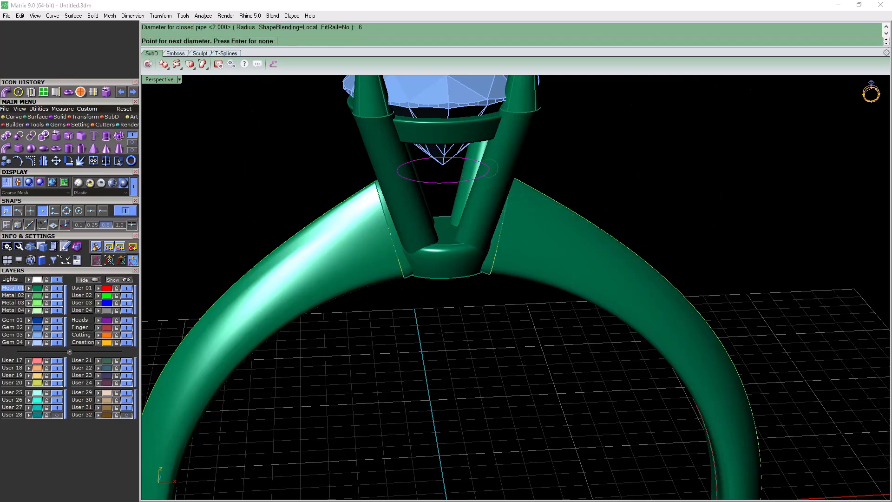
key(Return)
key(Return)
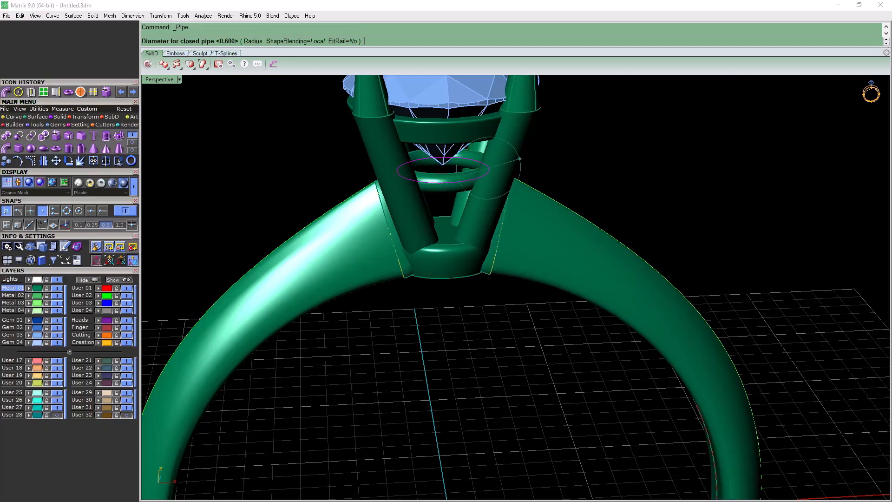
key(Escape)
right_drag(566, 152, 414, 135)
right_drag(325, 158, 439, 192)
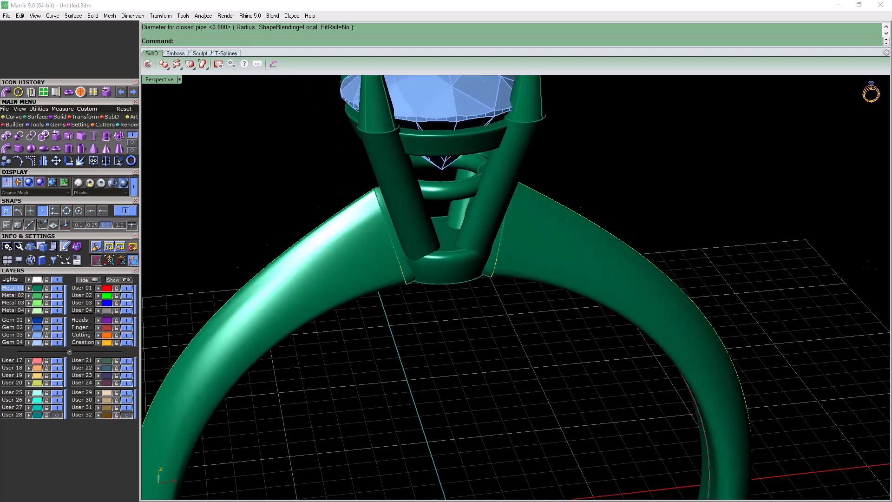
scroll(439, 194, up, 4)
click(434, 194)
key(Delete)
Create a closed Pipe thicker than 0.6 in diameter around the circle as the lower gallery rail
key(Return)
click(457, 190)
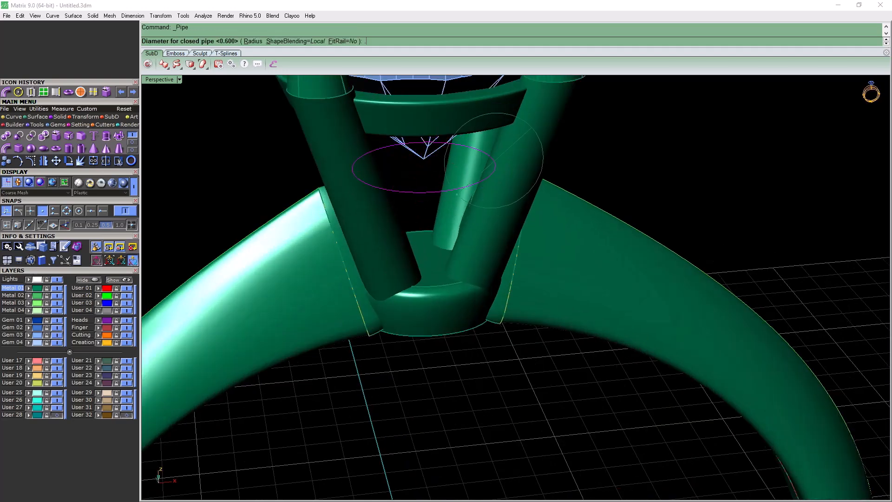
key(Return)
key(Return)
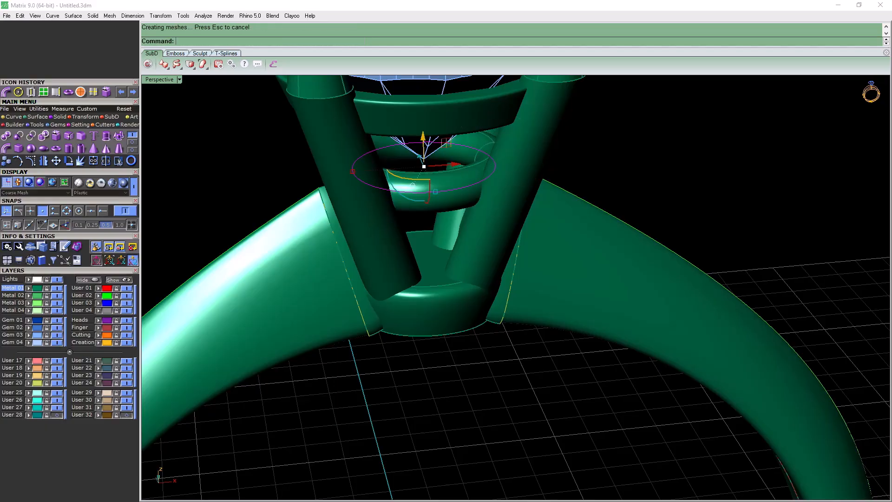
Inspect the ring in perspective from several angles and distances, checking the gem, prongs, shank and gallery rails
right_drag(511, 279, 495, 316)
scroll(432, 279, down, 6)
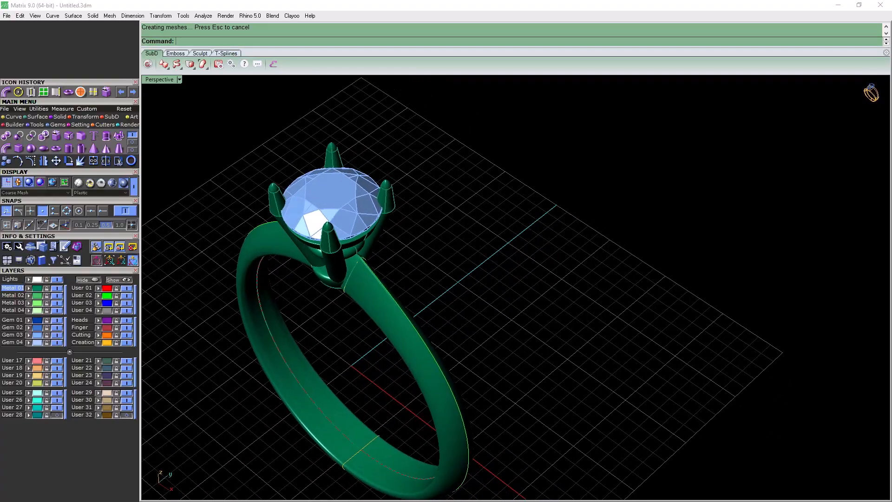
scroll(495, 313, down, 7)
scroll(367, 414, up, 4)
right_drag(367, 413, 353, 346)
scroll(478, 327, down, 5)
scroll(451, 322, up, 5)
scroll(381, 355, down, 2)
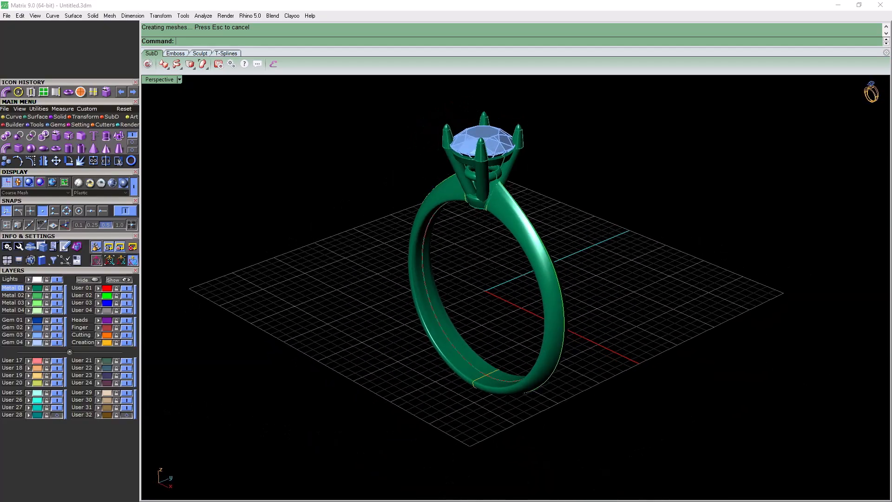
Restore the four-viewport layout and review the whole ring from above, through the finger, from the side and in perspective
double_click(159, 79)
scroll(378, 168, down, 20)
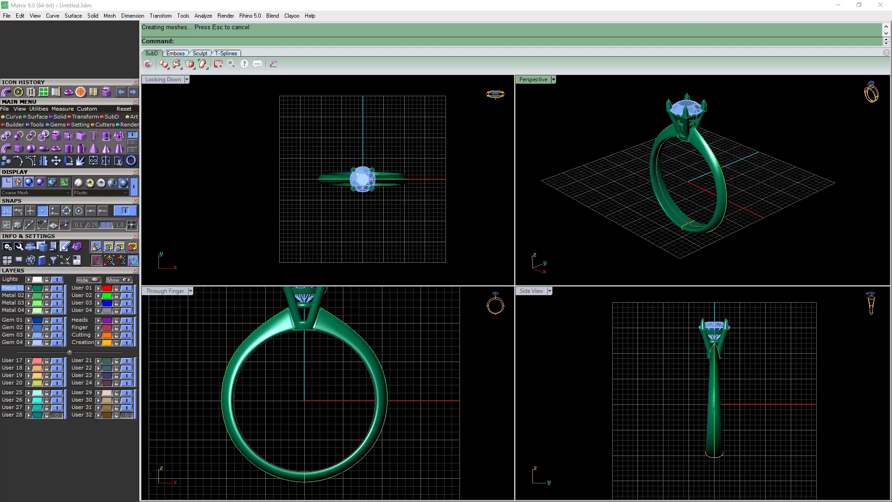
scroll(371, 183, up, 10)
scroll(351, 400, down, 5)
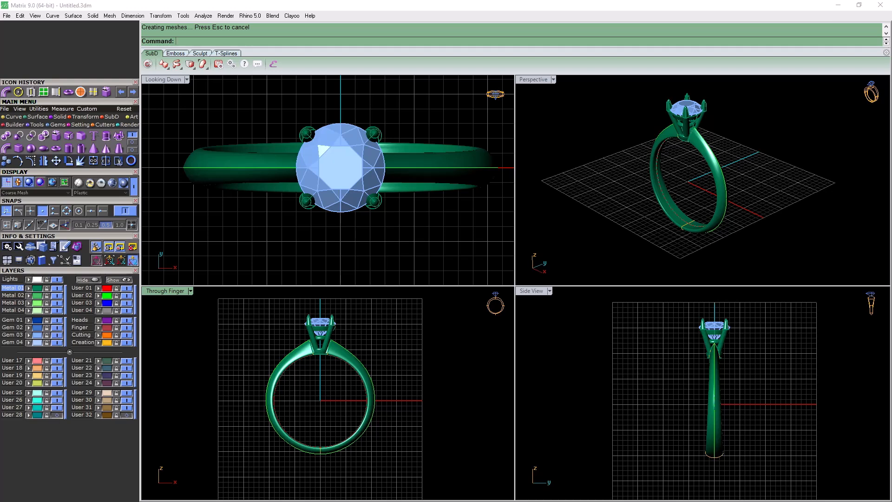
right_drag(710, 370, 692, 373)
scroll(681, 380, up, 5)
scroll(694, 373, down, 5)
mouse_move(683, 195)
right_down()
mouse_move(742, 167)
mouse_move(722, 188)
mouse_move(687, 187)
mouse_move(696, 177)
mouse_move(692, 186)
right_up()
scroll(687, 186, up, 10)
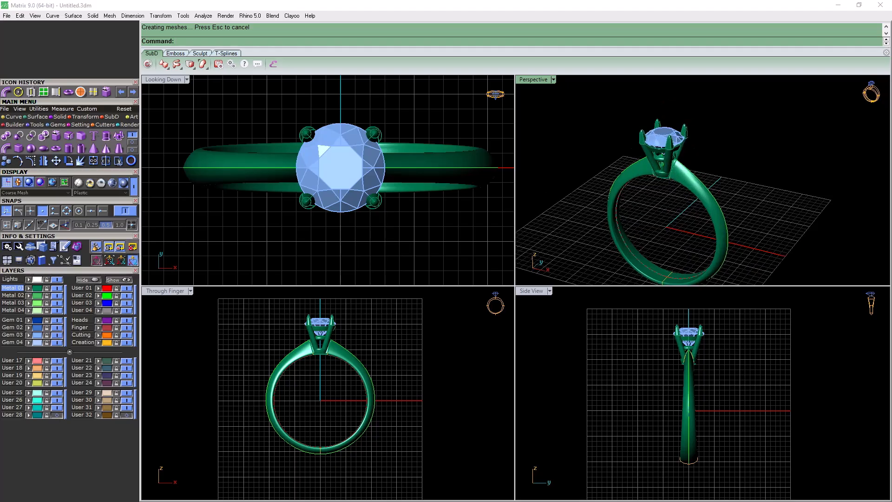
scroll(646, 161, down, 6)
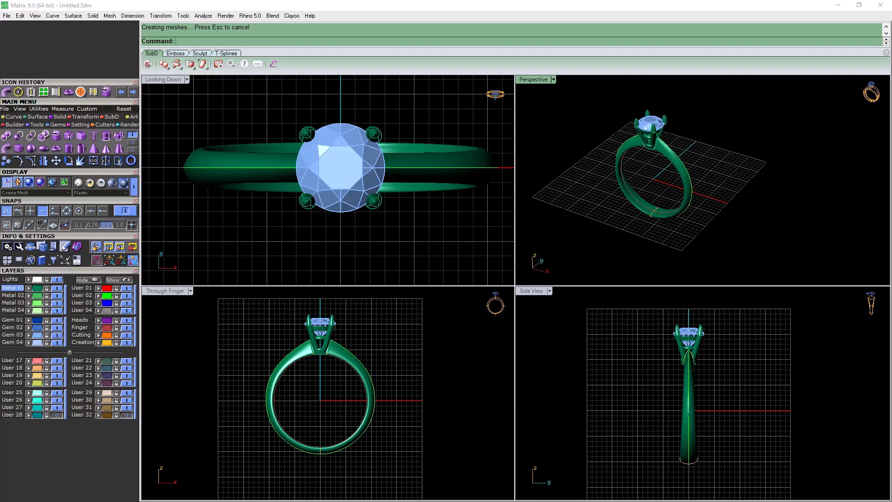
scroll(677, 216, up, 6)
mouse_move(677, 216)
right_down()
mouse_move(685, 198)
mouse_move(678, 214)
mouse_move(665, 207)
mouse_move(680, 208)
right_up()
scroll(677, 199, down, 3)
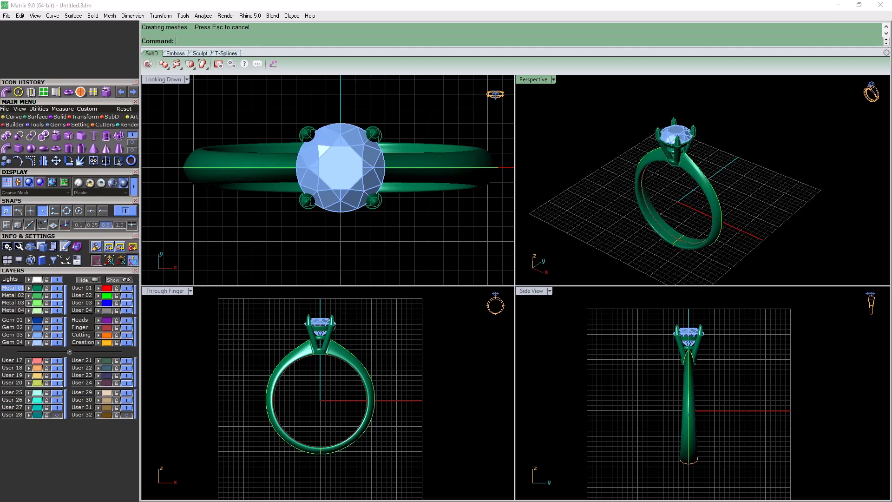
key(Return)
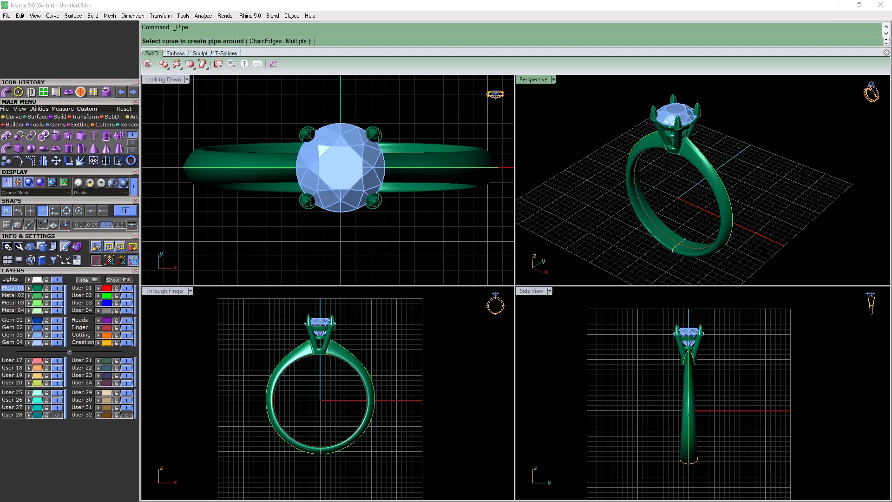
right_drag(680, 204, 690, 183)
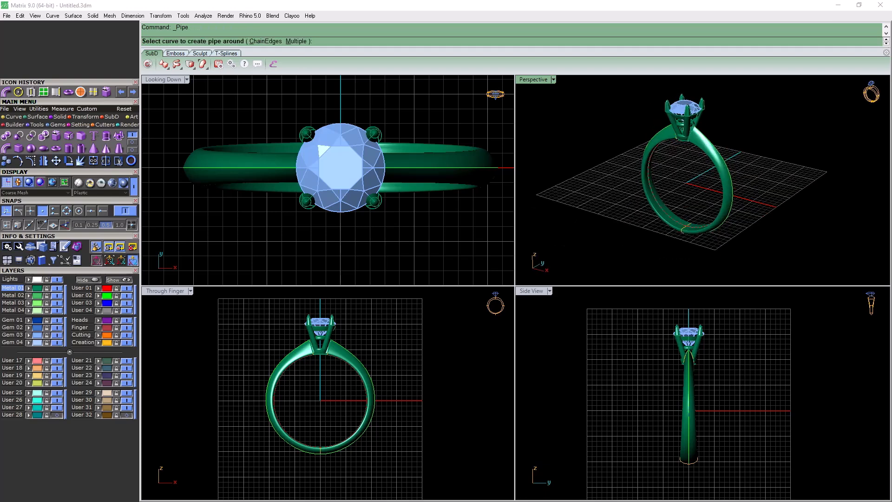